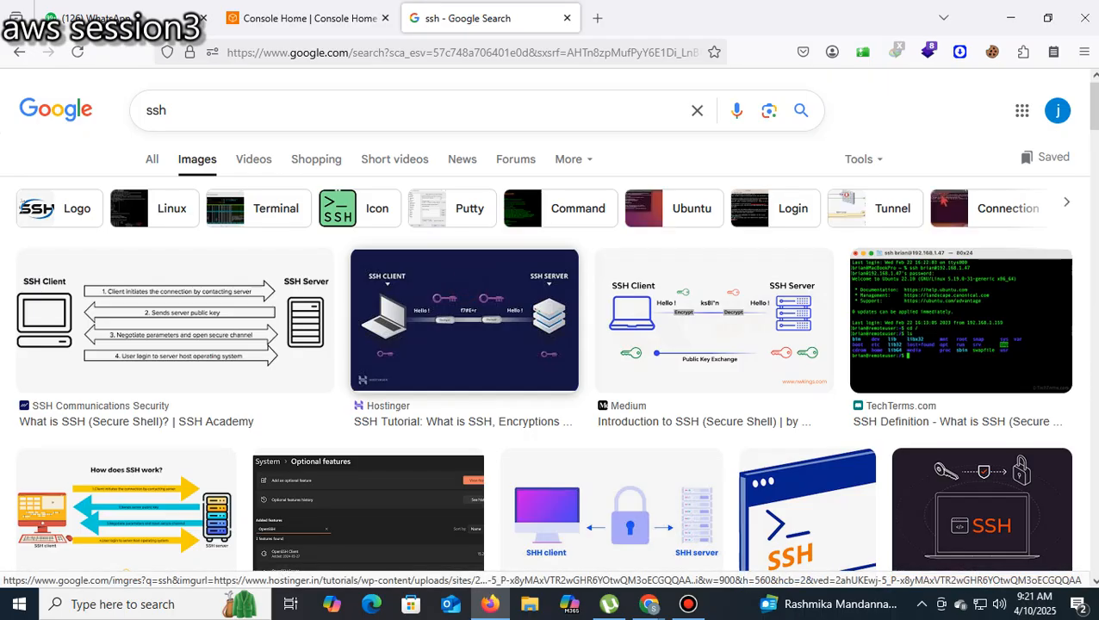
# - Switch to the Google Meet call, mute the microphone and return to the SSH image results
pyautogui.moveTo(650, 604)
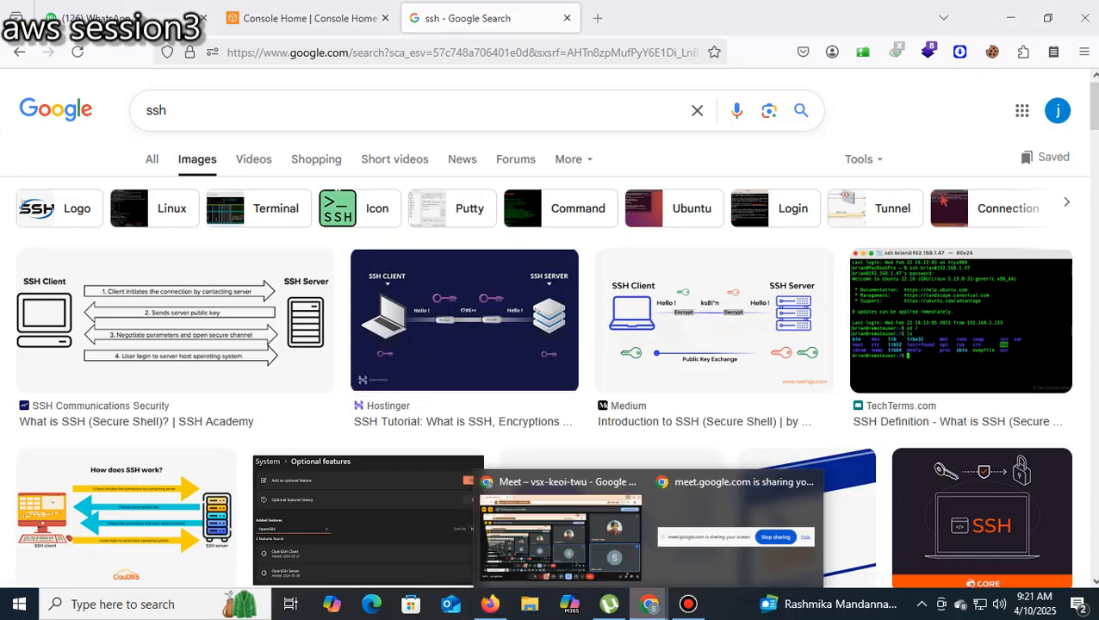
pyautogui.click(517, 517)
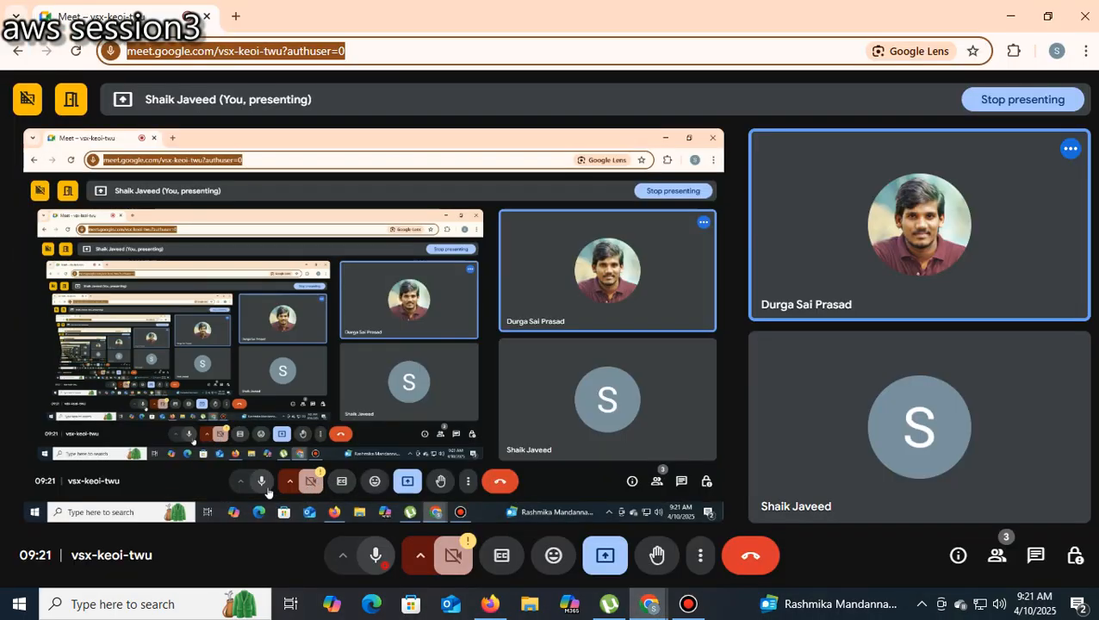
pyautogui.click(376, 556)
pyautogui.click(1010, 16)
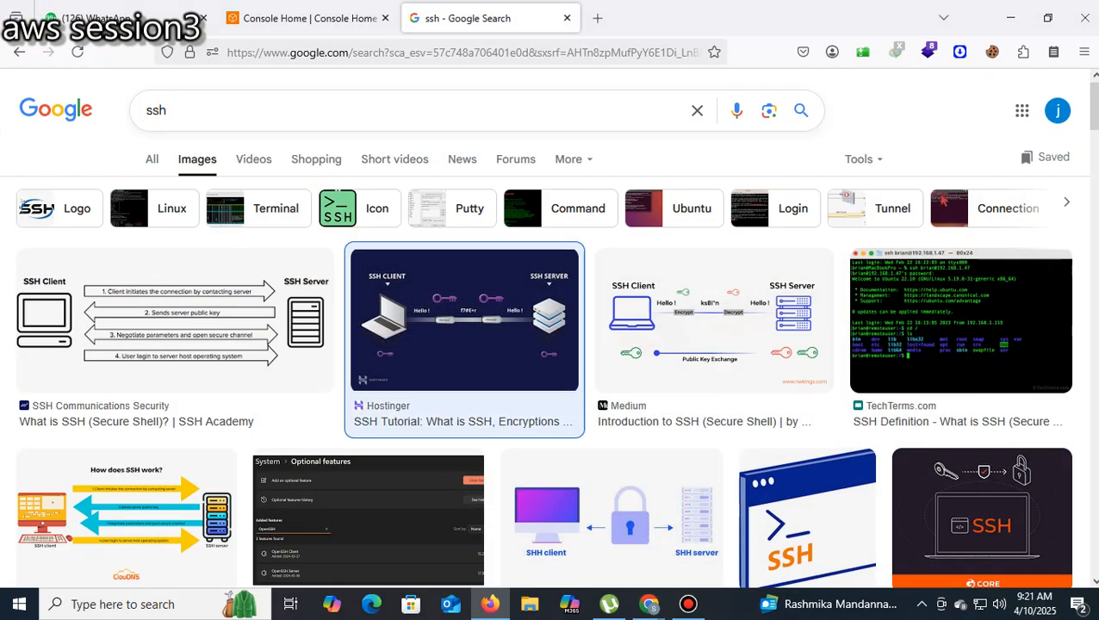
# - Open Hostinger's SSH tutorial from the image results and find its symmetric encryption diagram
pyautogui.click(475, 320)
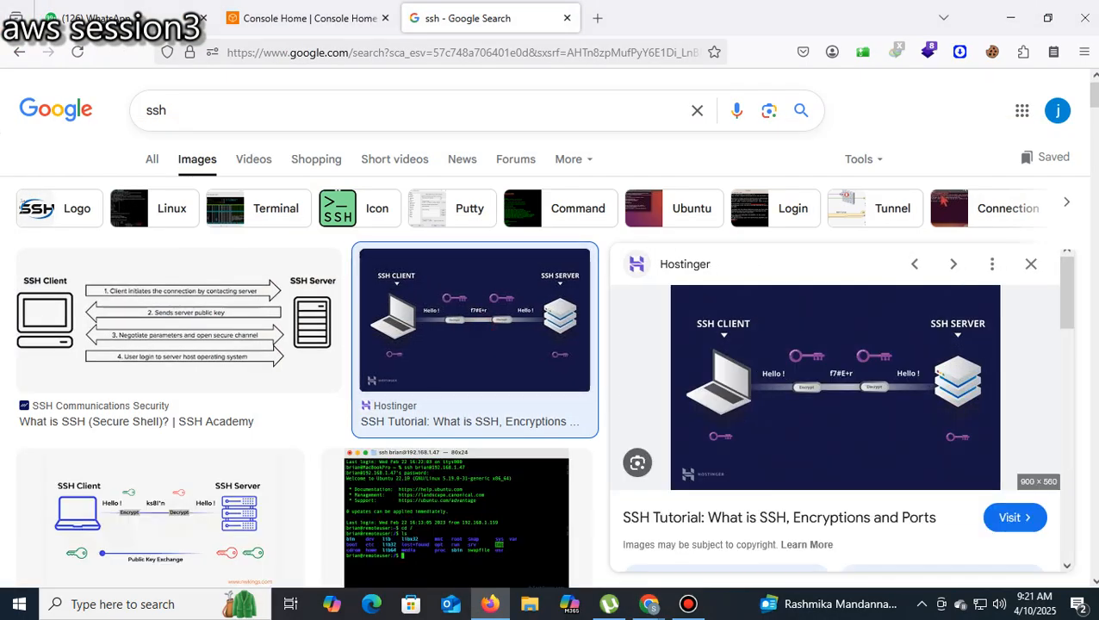
pyautogui.click(799, 351)
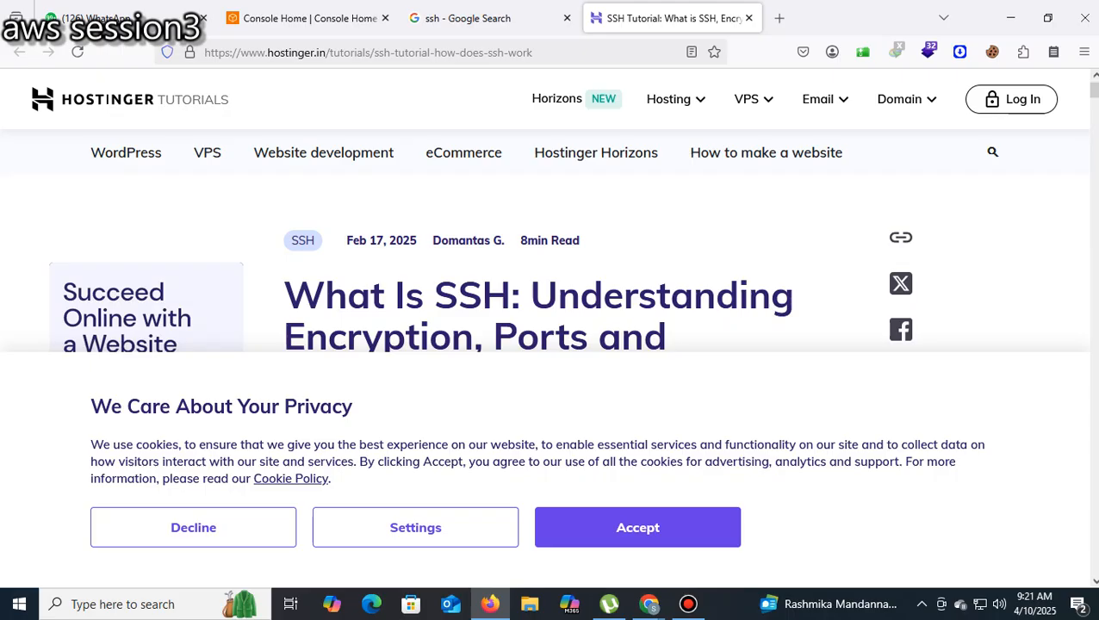
pyautogui.scroll(-6, 131, 340)
pyautogui.scroll(3, 131, 340)
pyautogui.scroll(-8, 131, 341)
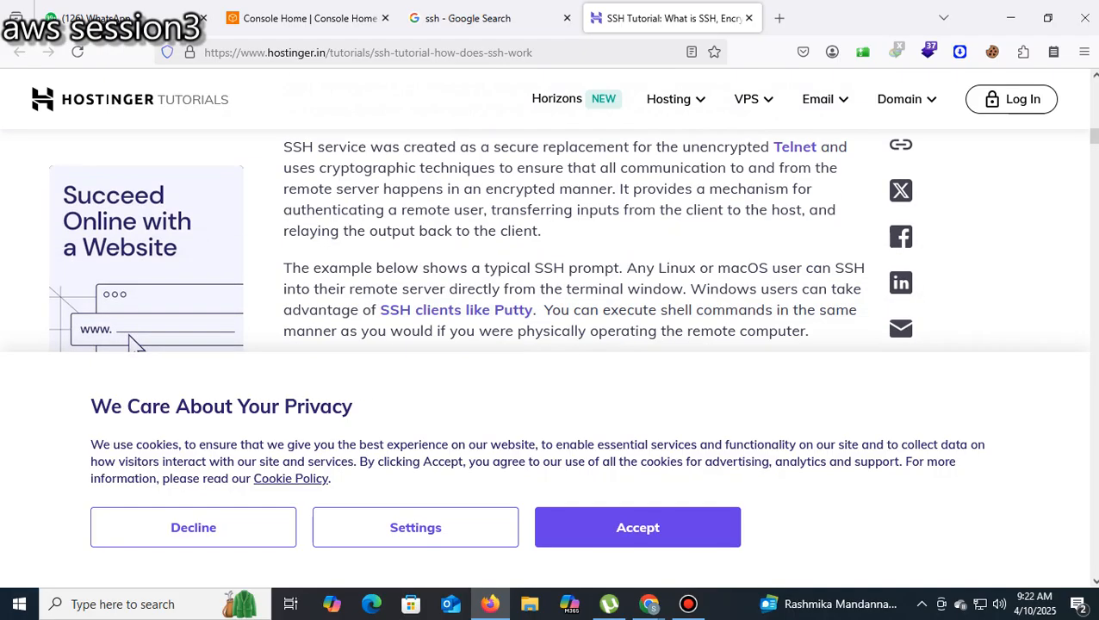
pyautogui.scroll(-2, 131, 341)
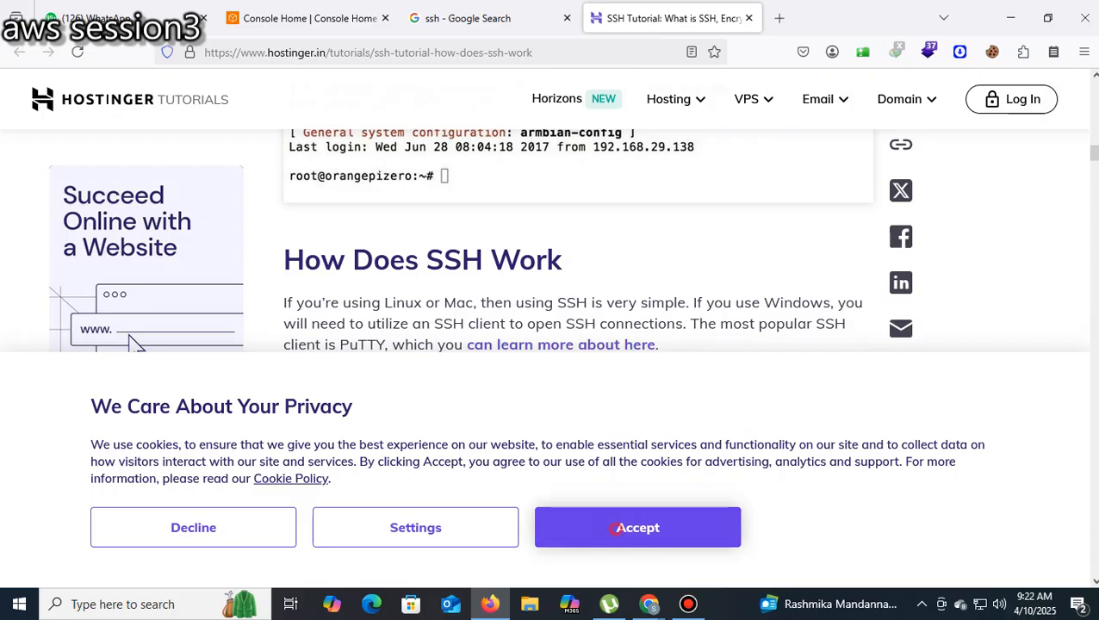
pyautogui.scroll(-8, 135, 343)
pyautogui.scroll(-8, 131, 344)
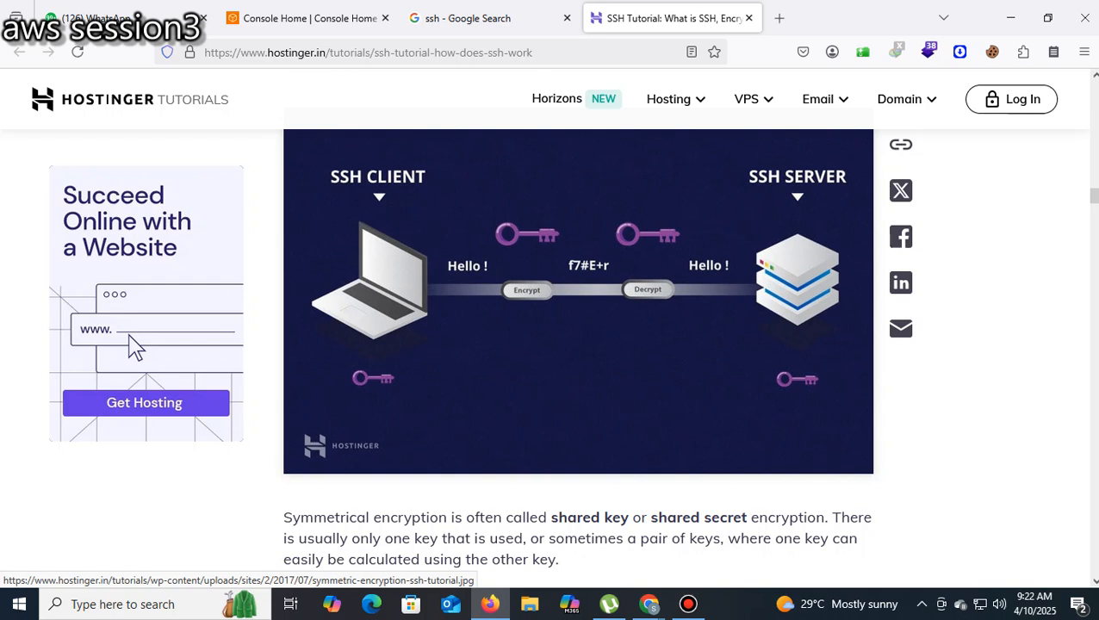
# - Unmute the microphone in the Google Meet call, then minimize the Meet and Bandicam windows
pyautogui.click(689, 604)
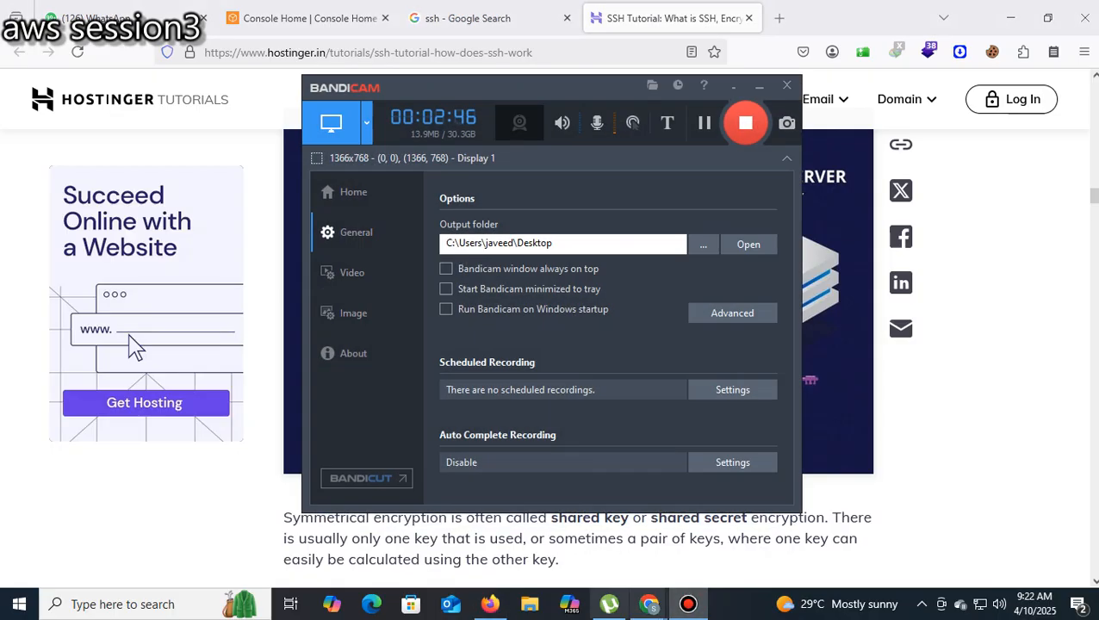
pyautogui.moveTo(649, 604)
pyautogui.click(558, 533)
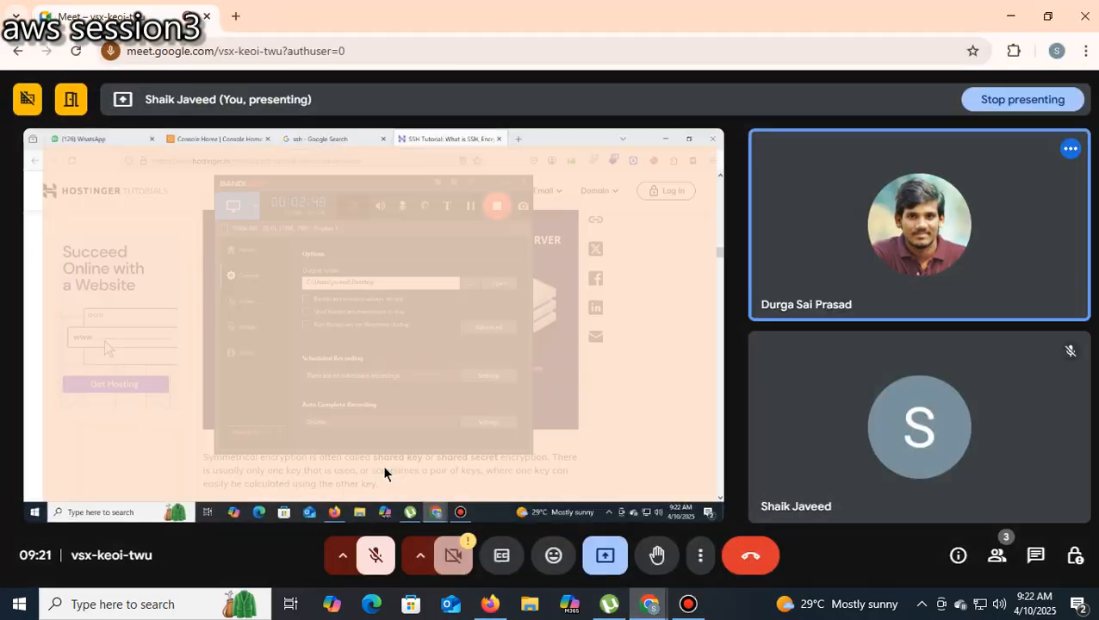
pyautogui.hotkey('ctrl', 'd')
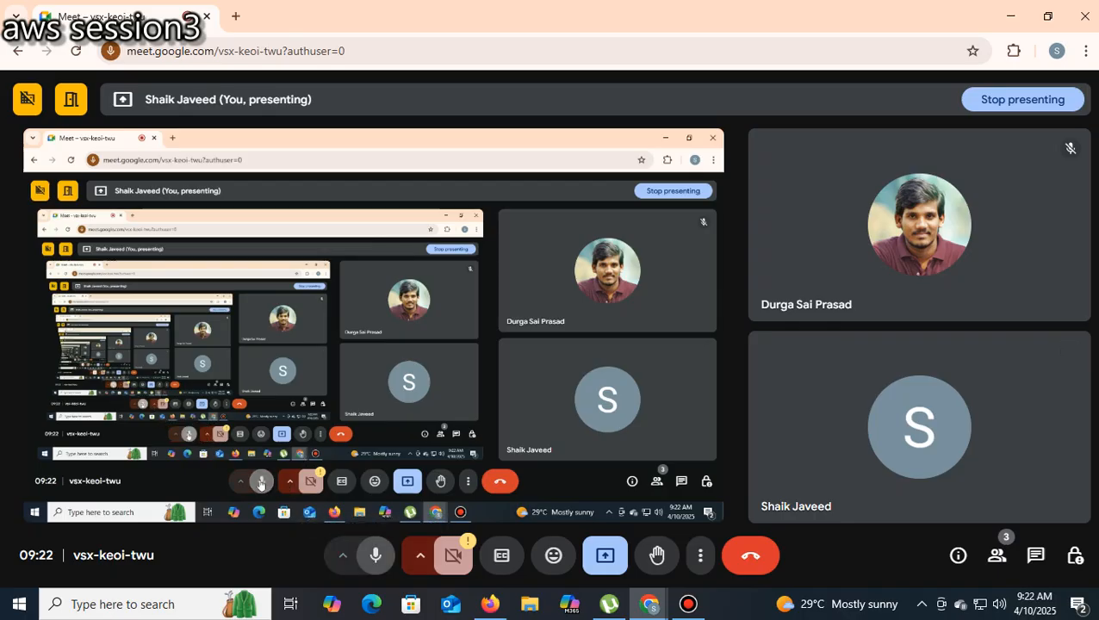
pyautogui.click(1010, 16)
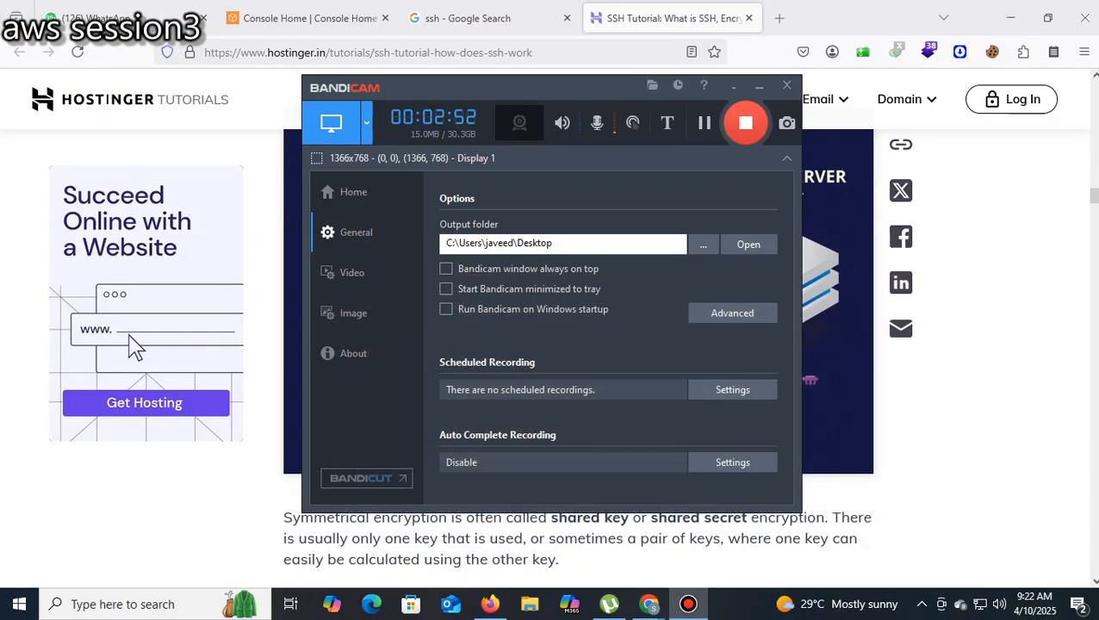
pyautogui.click(759, 85)
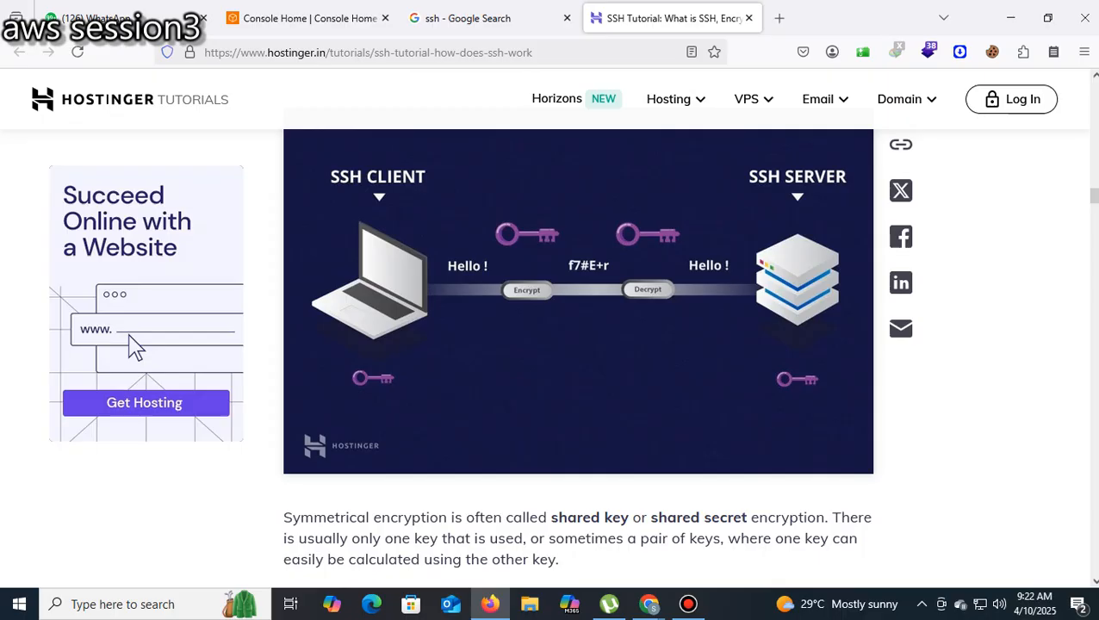
# - Examine the tutorial's symmetric encryption diagram and the section on different encryption techniques above it
pyautogui.scroll(2, 135, 346)
pyautogui.scroll(-1, 135, 346)
pyautogui.scroll(-2, 136, 346)
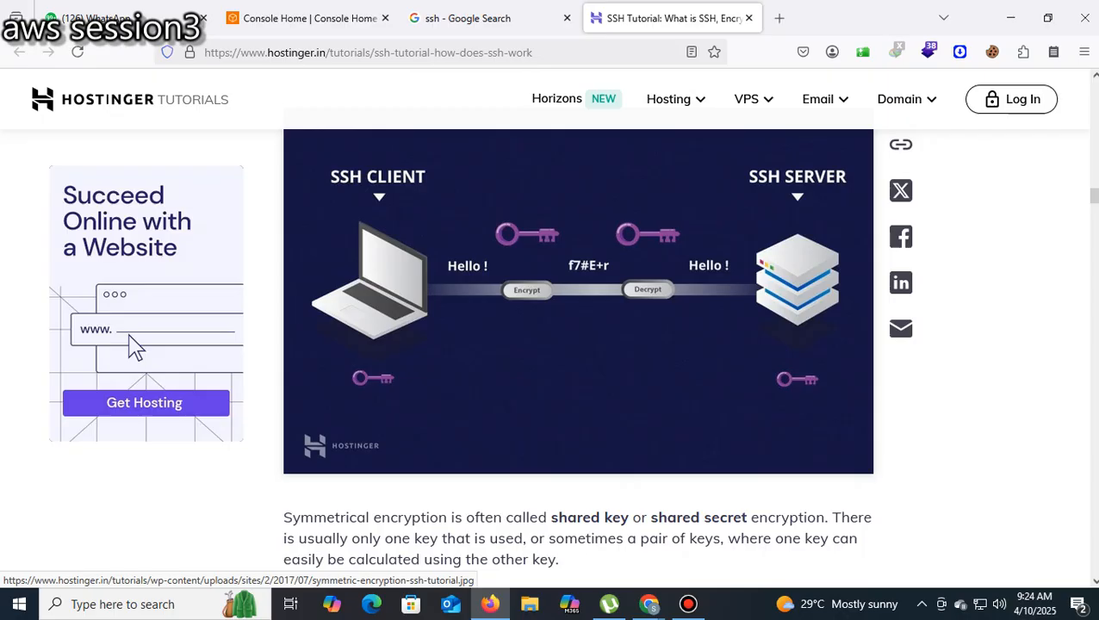
pyautogui.scroll(3, 134, 344)
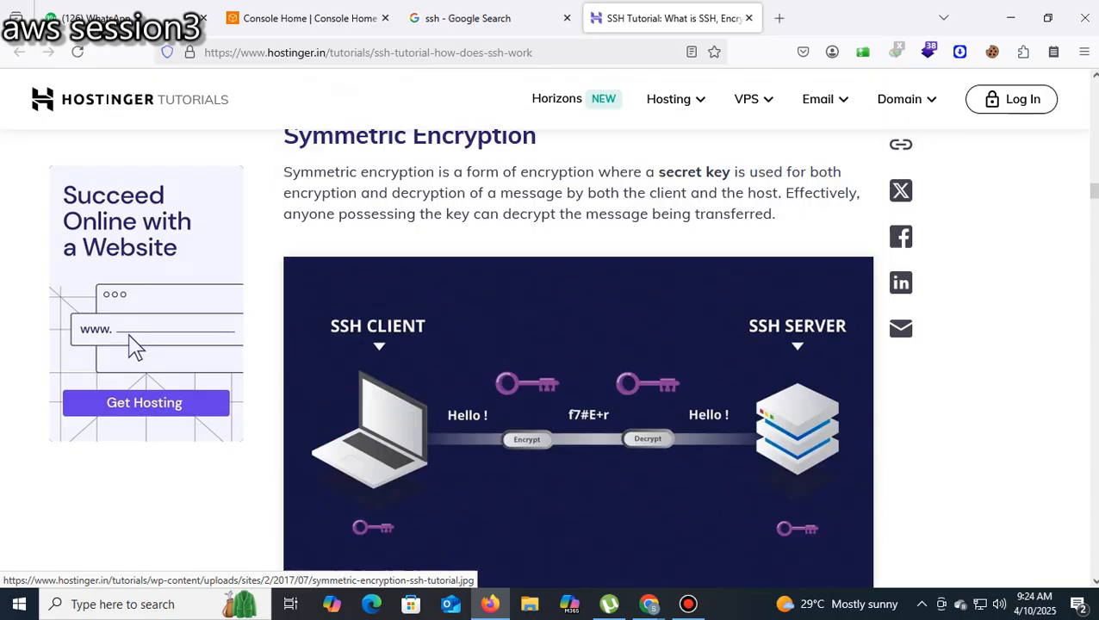
pyautogui.scroll(2, 134, 345)
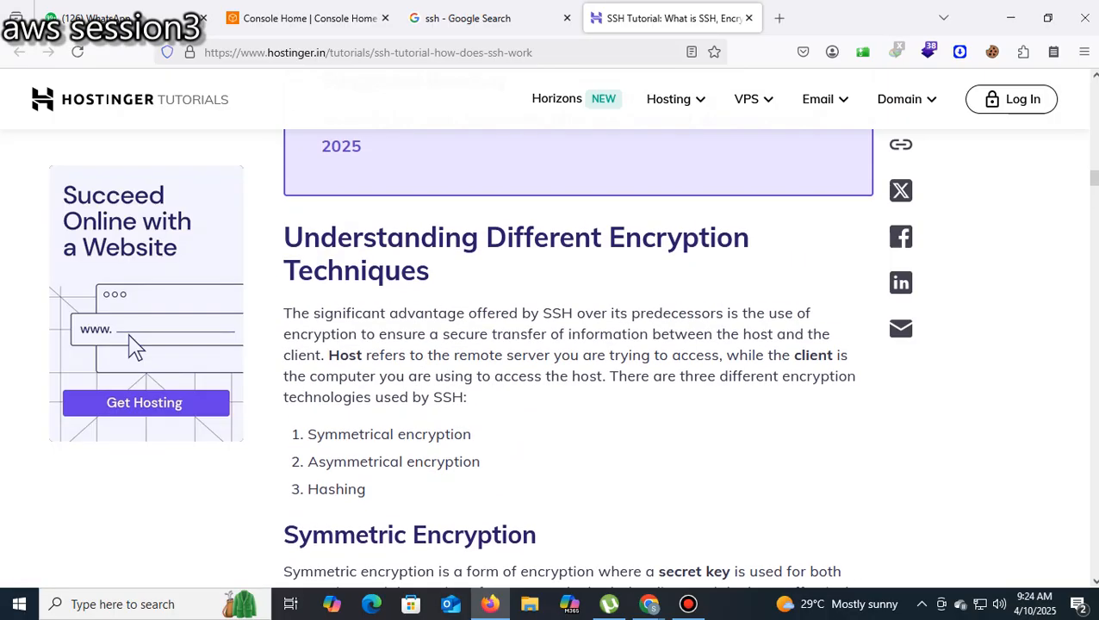
pyautogui.scroll(3, 133, 345)
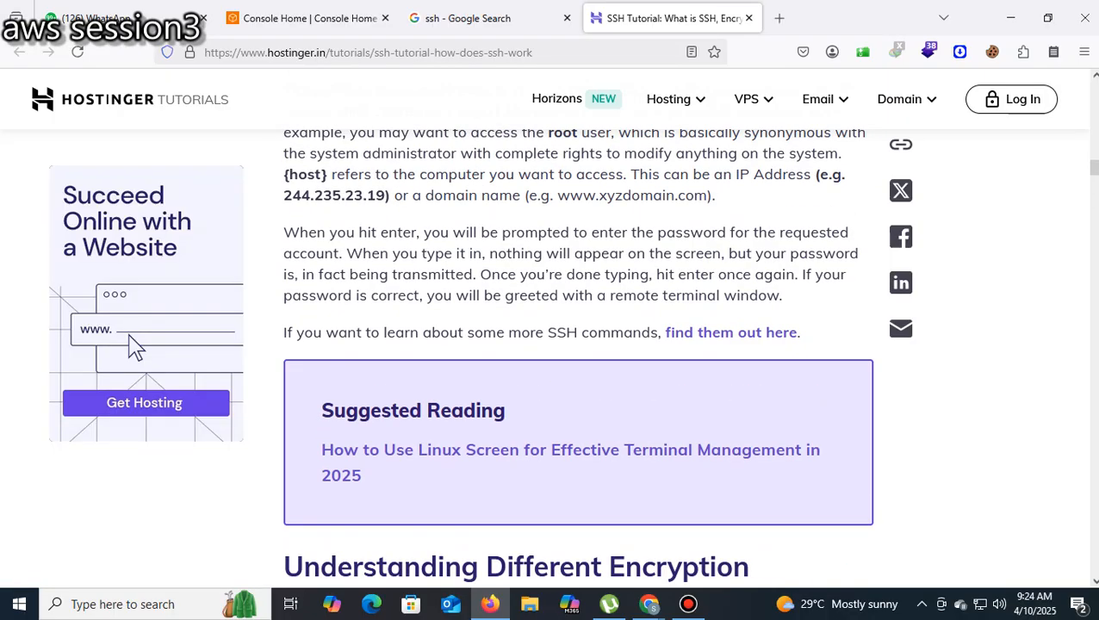
# - Copy the web address of the Hostinger SSH tutorial and send it as a message in the open WhatsApp chat
pyautogui.click(456, 54)
pyautogui.rightClick(457, 55)
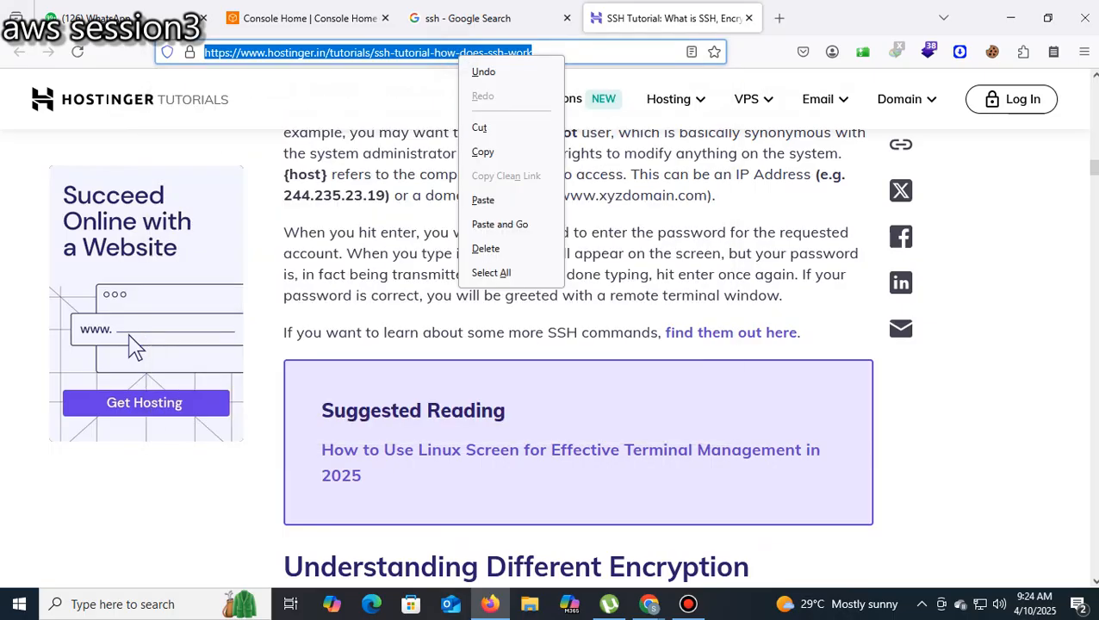
pyautogui.click(482, 152)
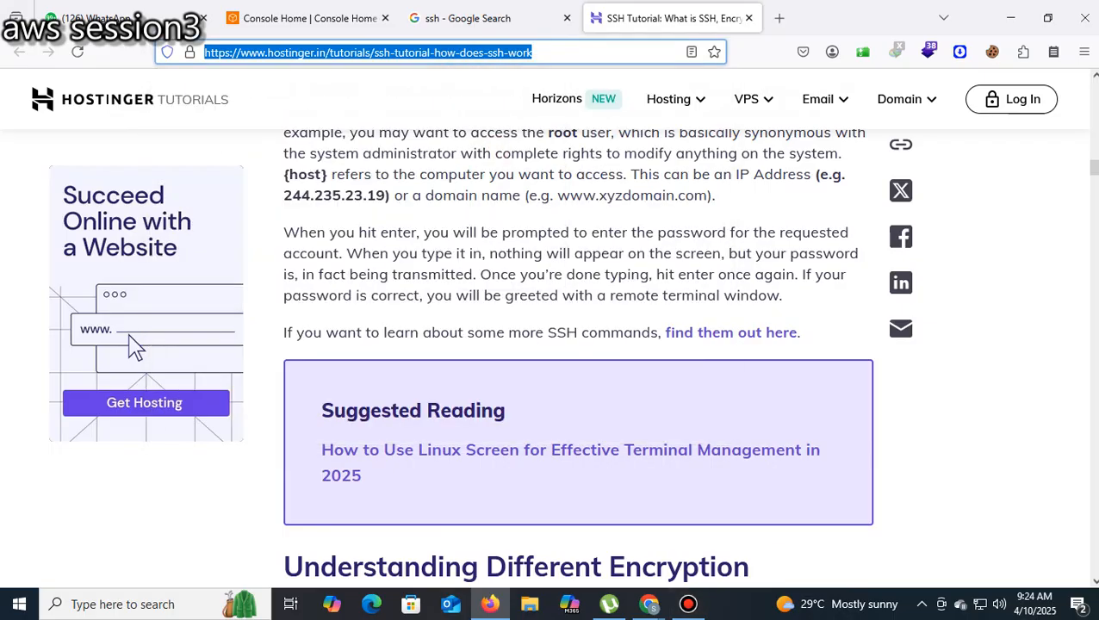
pyautogui.click(112, 18)
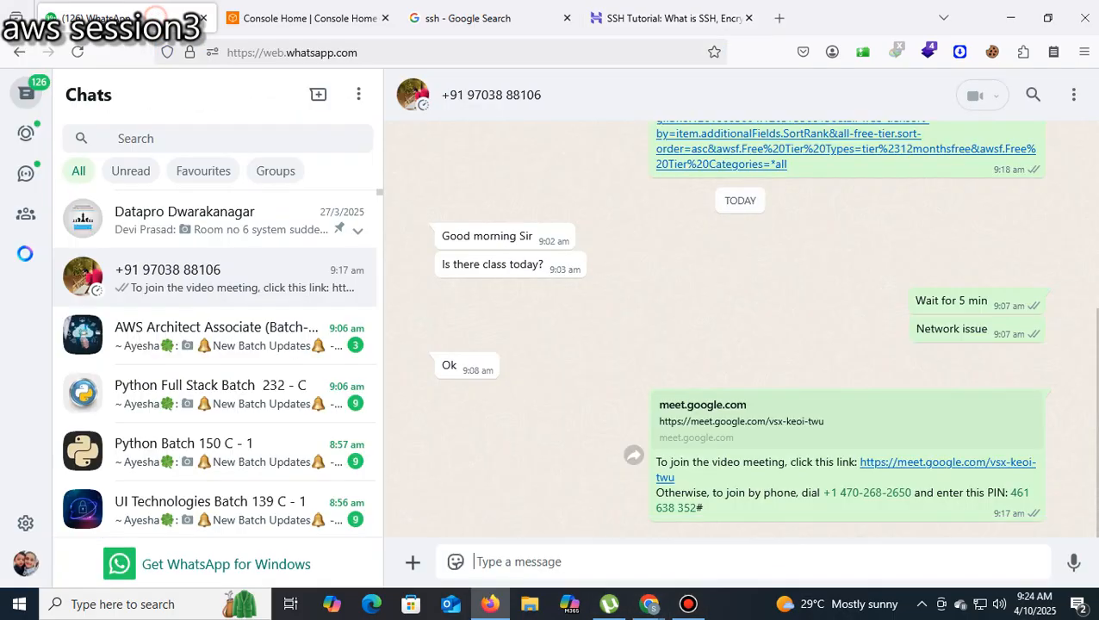
pyautogui.rightClick(515, 564)
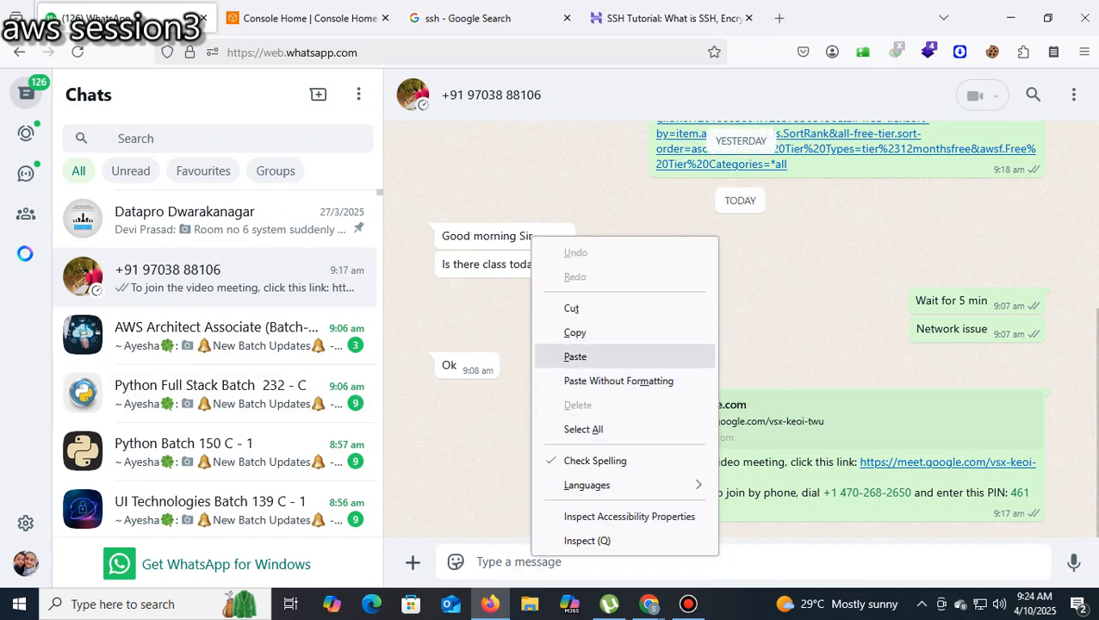
pyautogui.click(586, 354)
pyautogui.press('Return')
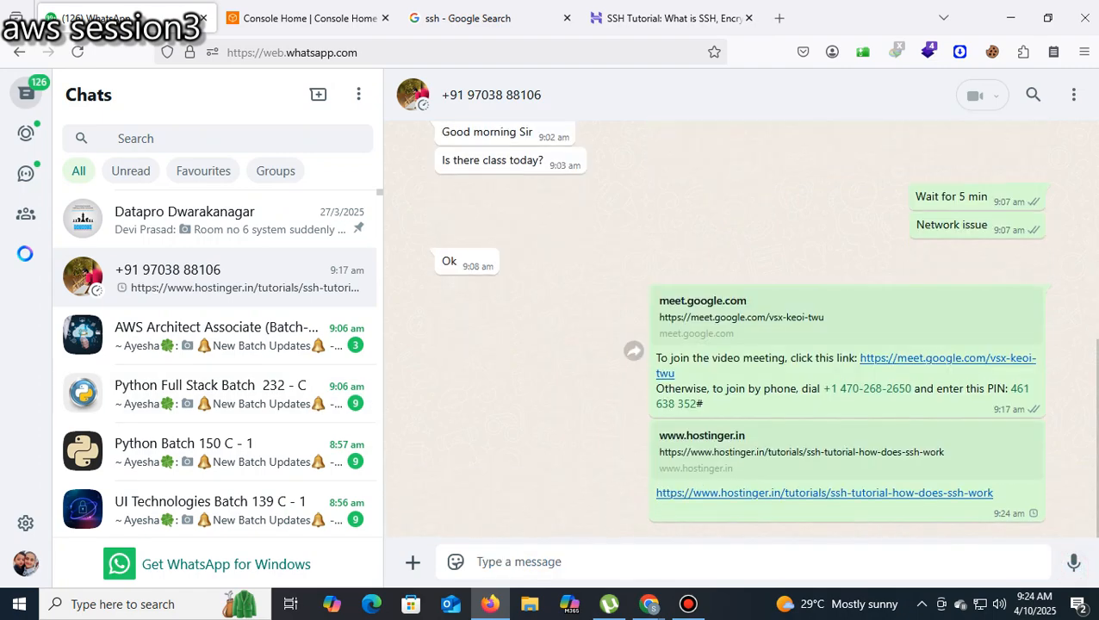
# - Return to the browser tab with the SSH tutorial and load google.com in it
pyautogui.click(1011, 17)
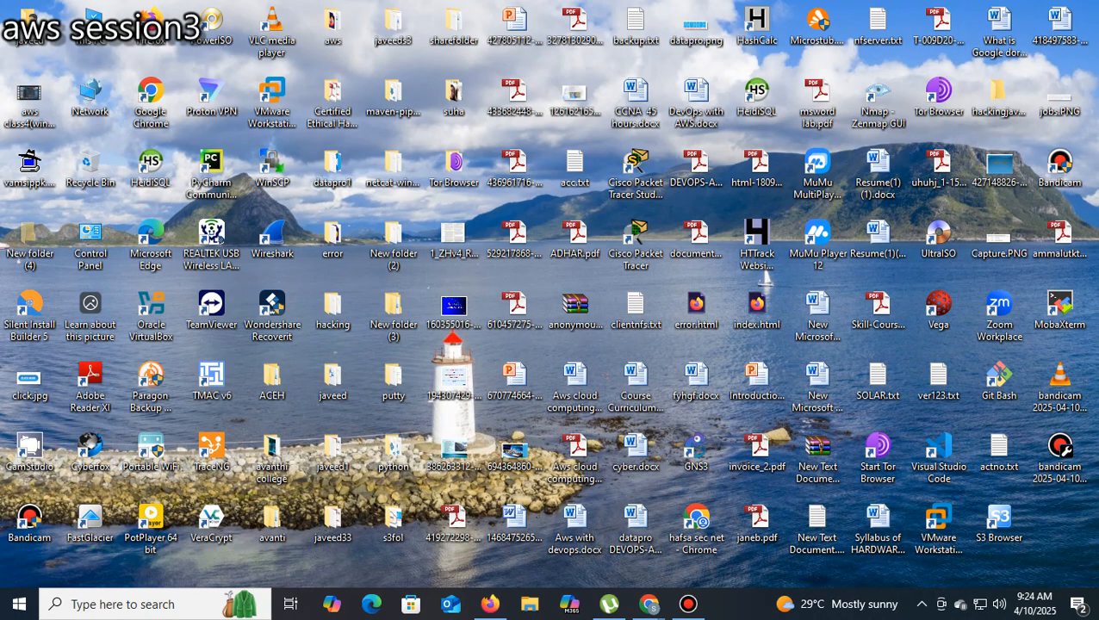
pyautogui.click(490, 605)
pyautogui.click(663, 17)
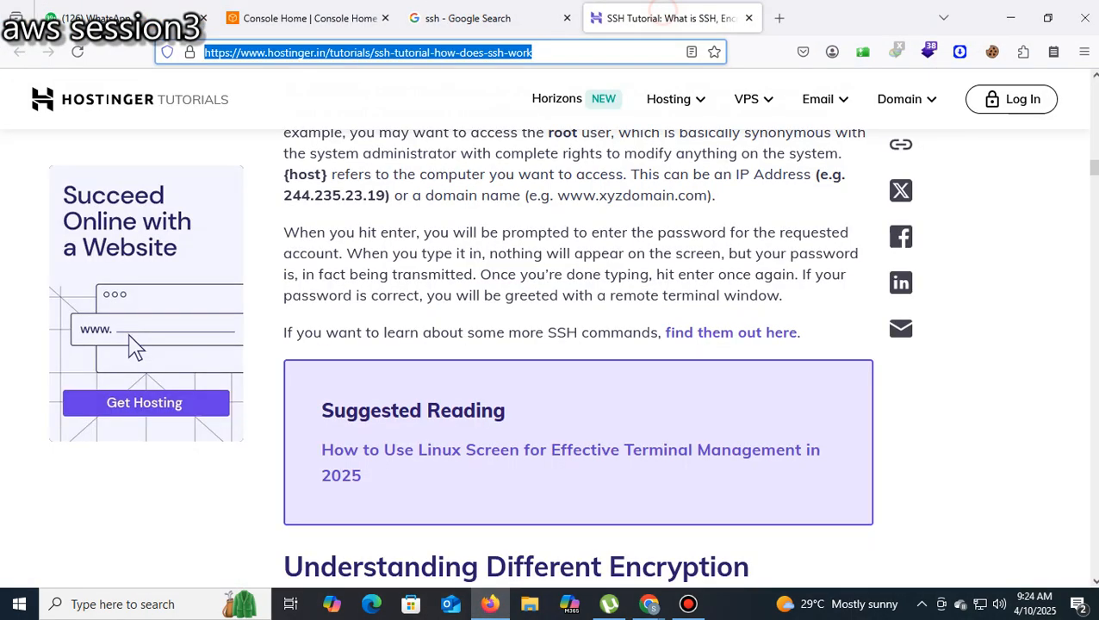
pyautogui.write('google.com/')
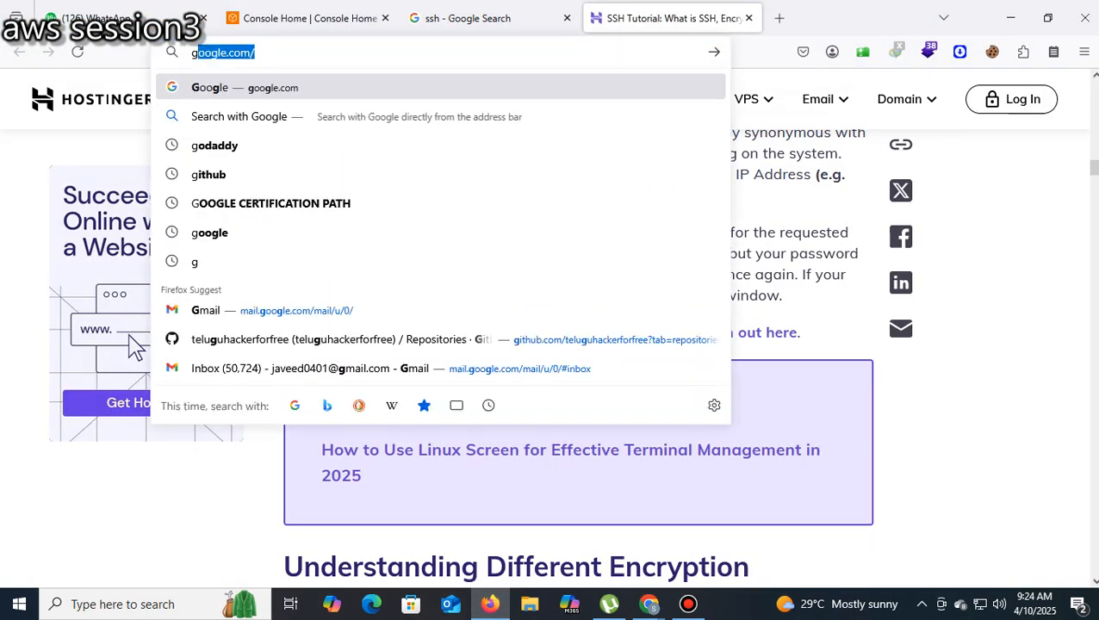
pyautogui.press('Return')
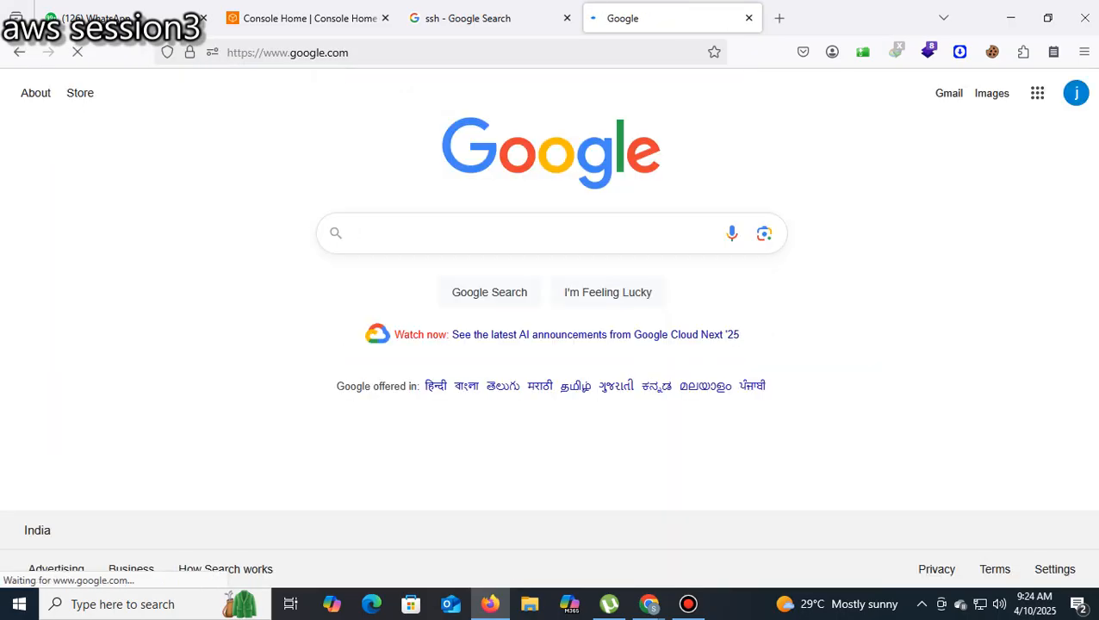
# - Enter "putty" in the Google search box as an SSH client name, then clear it
pyautogui.write('putty')
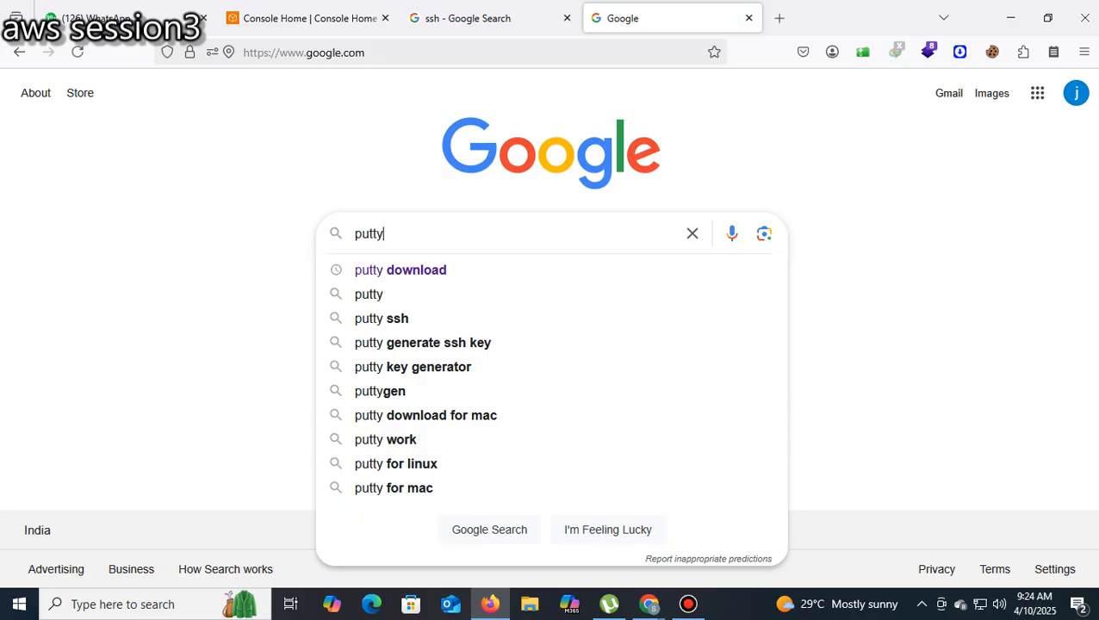
pyautogui.press('BackSpace')
pyautogui.press('BackSpace')
pyautogui.press('BackSpace')
pyautogui.press('BackSpace')
pyautogui.press('BackSpace')
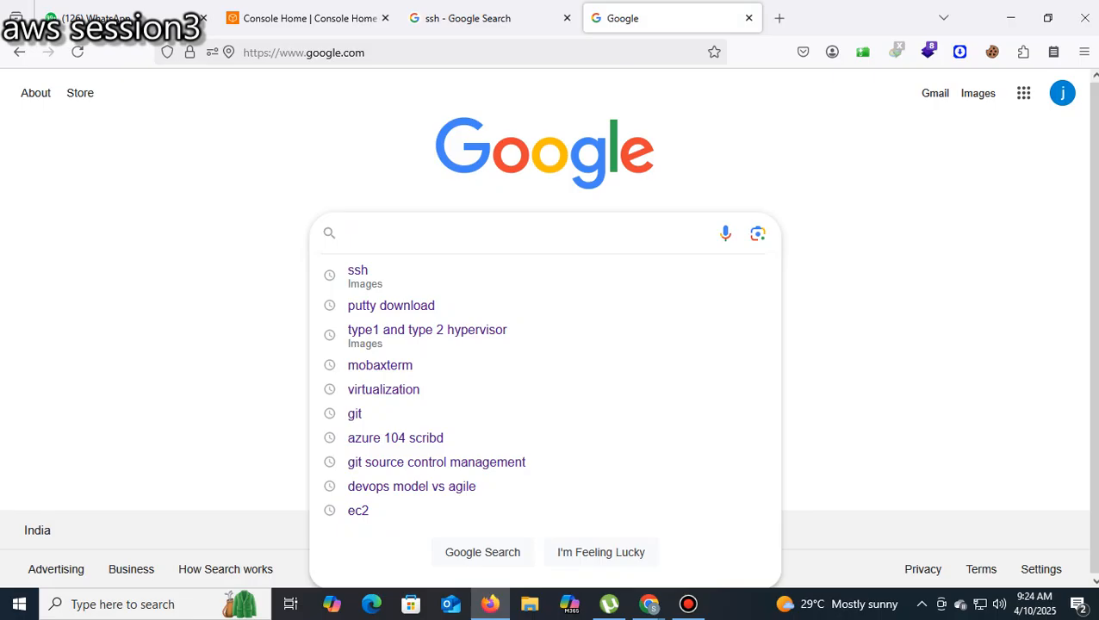
# - Enter "mobaxterm" in the Google search box, then clear it
pyautogui.write('mobaxterm')
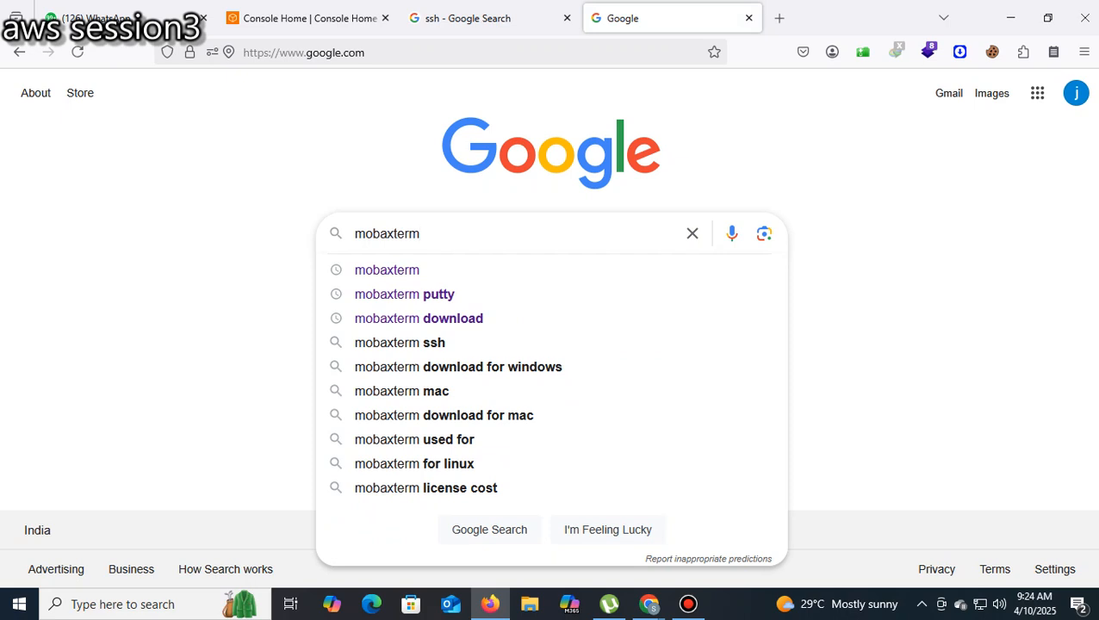
pyautogui.hotkey('ctrl', 'a')
pyautogui.press('BackSpace')
# - Enter "git bash" in the Google search box, then clear it
pyautogui.write('git bash')
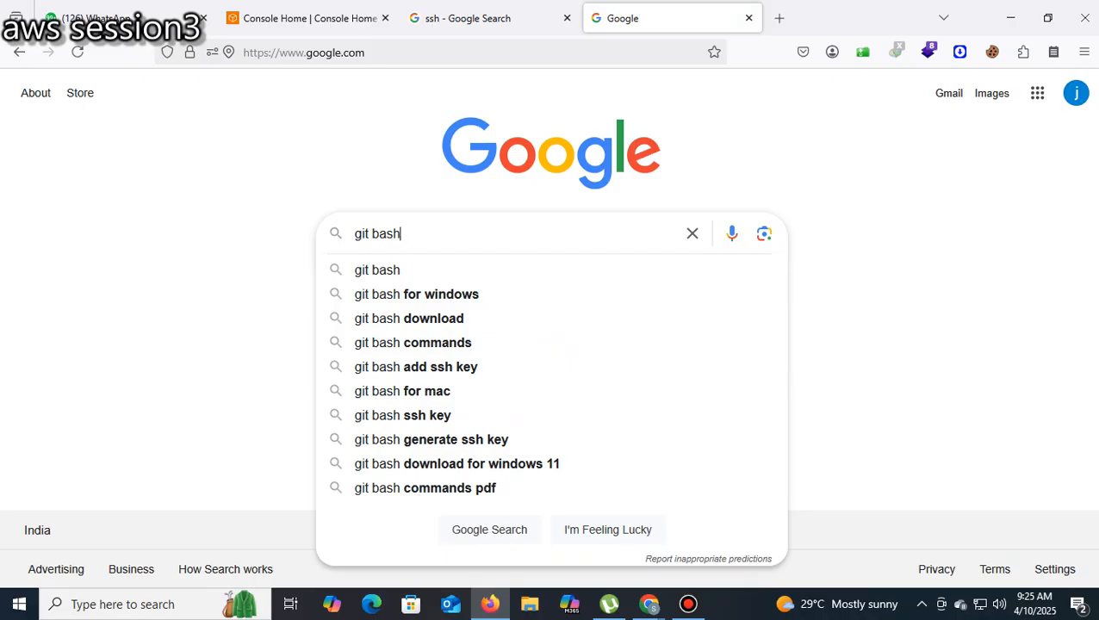
pyautogui.press('BackSpace')
pyautogui.press('BackSpace')
pyautogui.press('BackSpace')
pyautogui.press('BackSpace')
pyautogui.press('BackSpace')
pyautogui.press('BackSpace')
pyautogui.press('BackSpace')
pyautogui.press('BackSpace')
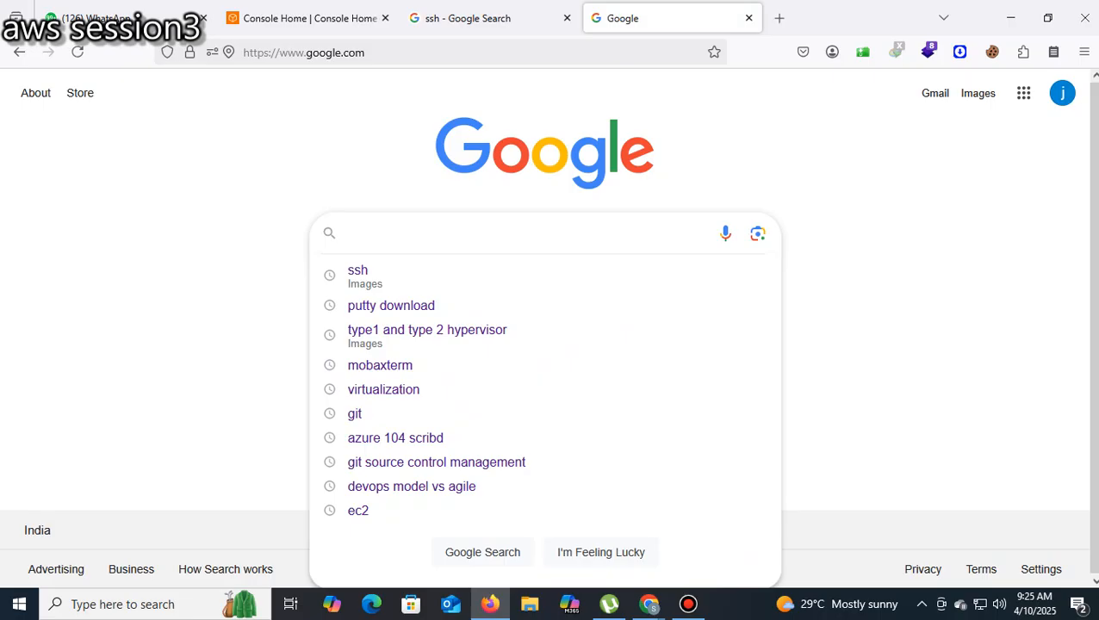
# - Enter "mac os" in the Google search box, then clear it
pyautogui.write('mac')
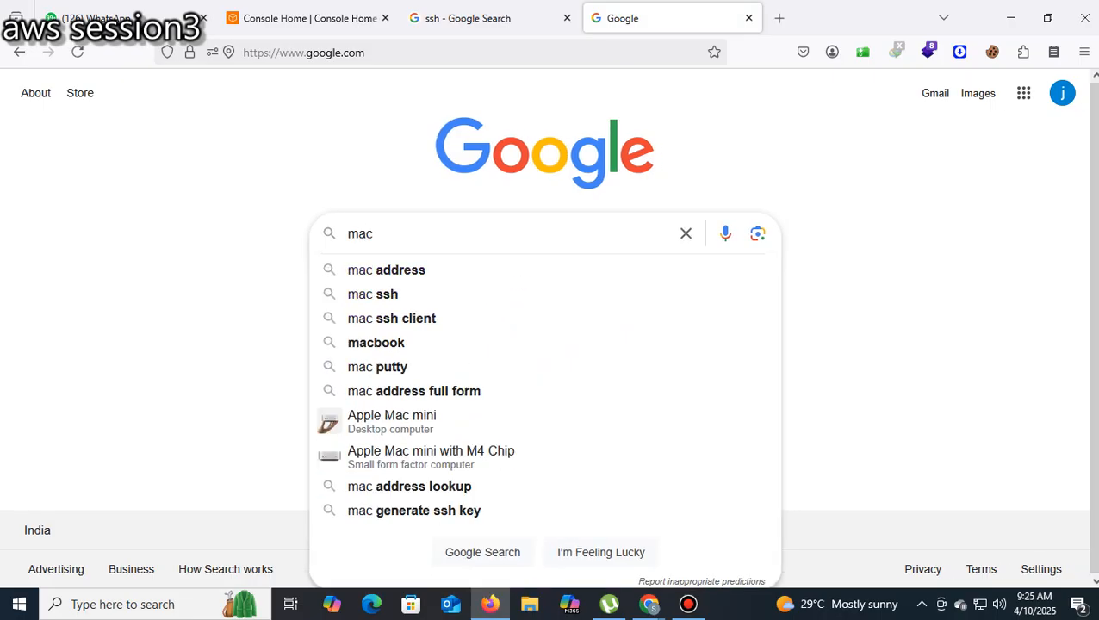
pyautogui.write(' os')
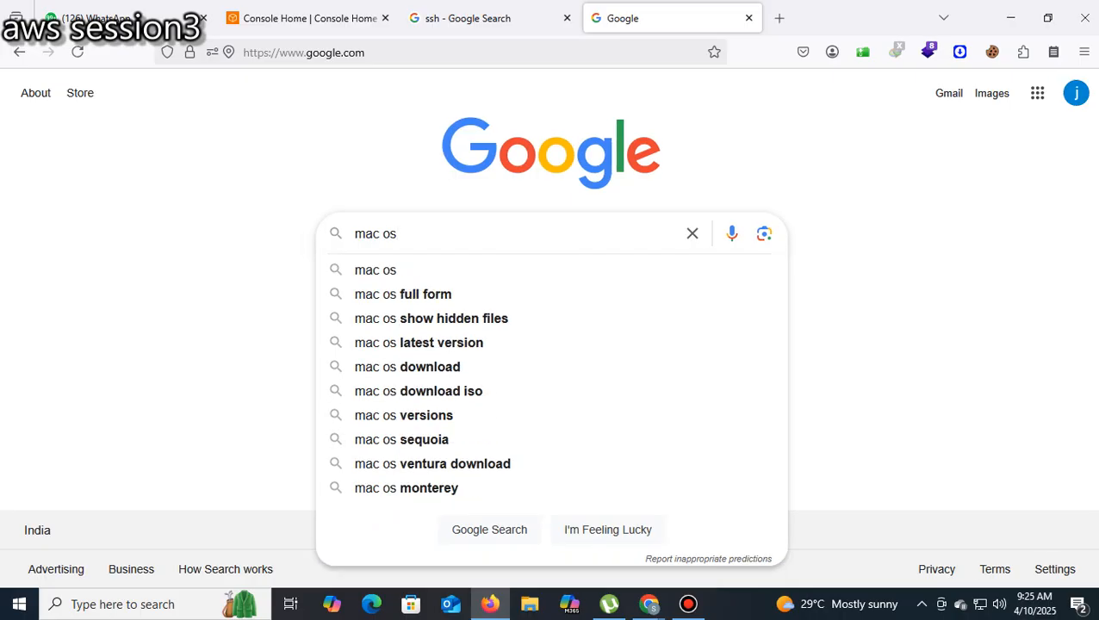
pyautogui.press('BackSpace')
pyautogui.press('BackSpace')
pyautogui.press('BackSpace')
pyautogui.press('BackSpace')
pyautogui.press('BackSpace')
pyautogui.press('BackSpace')
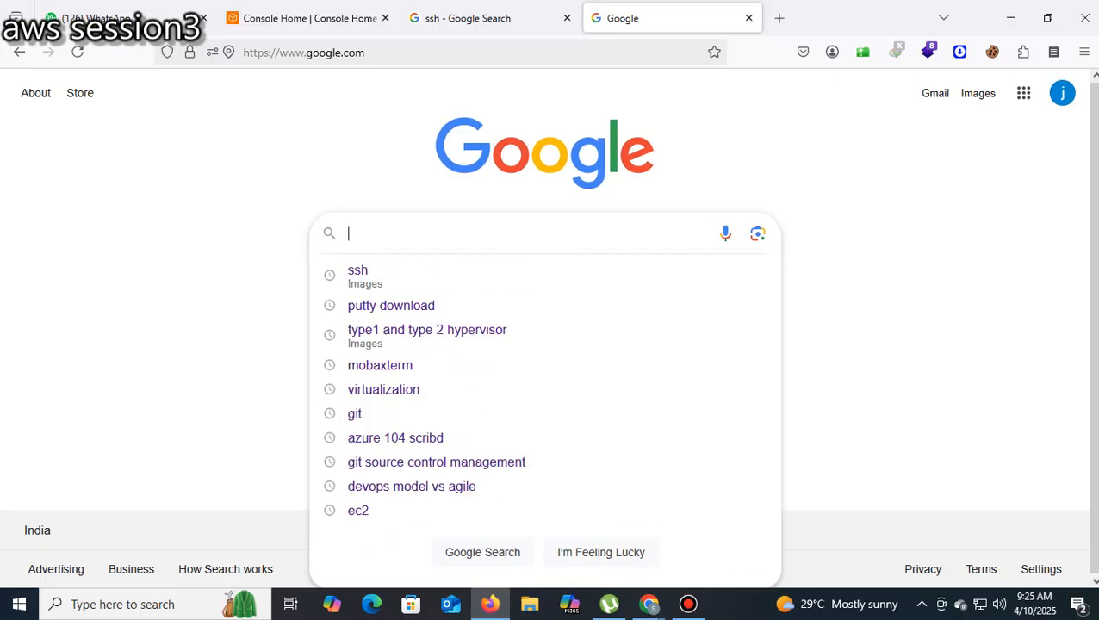
# - Search Google for "termius ssh" using the suggested query, and return to its results after the accidental image search
pyautogui.write('term')
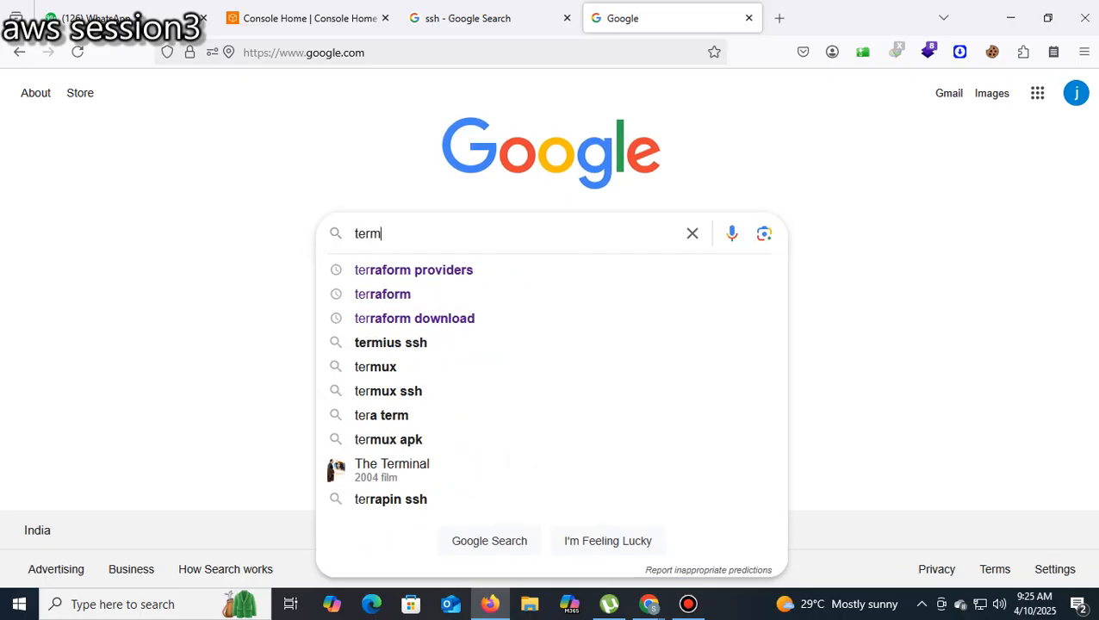
pyautogui.write('inus')
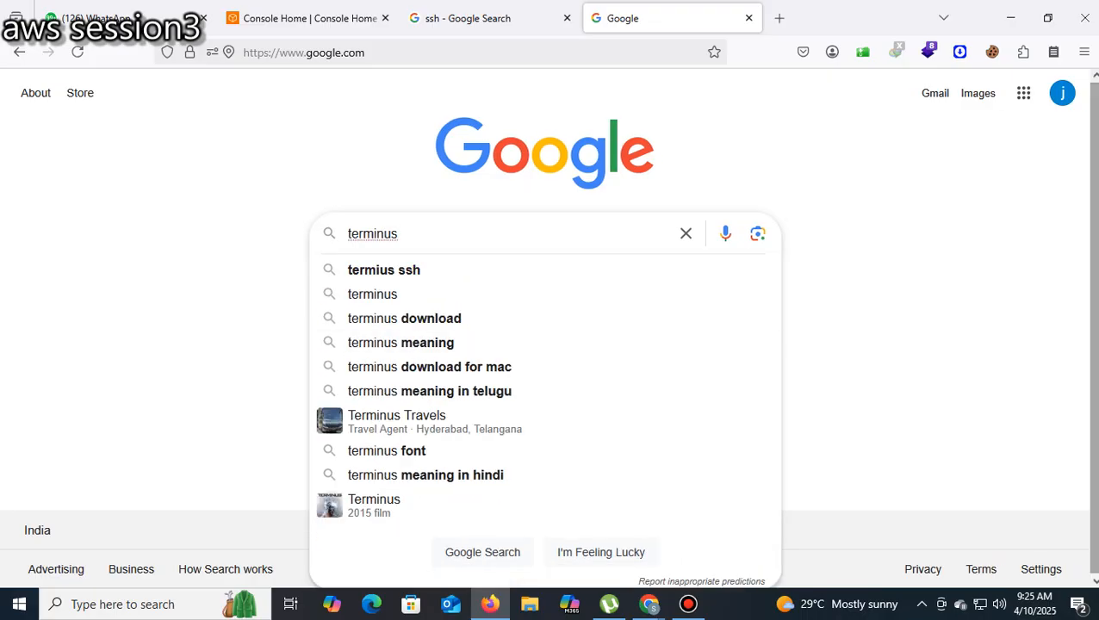
pyautogui.click(408, 270)
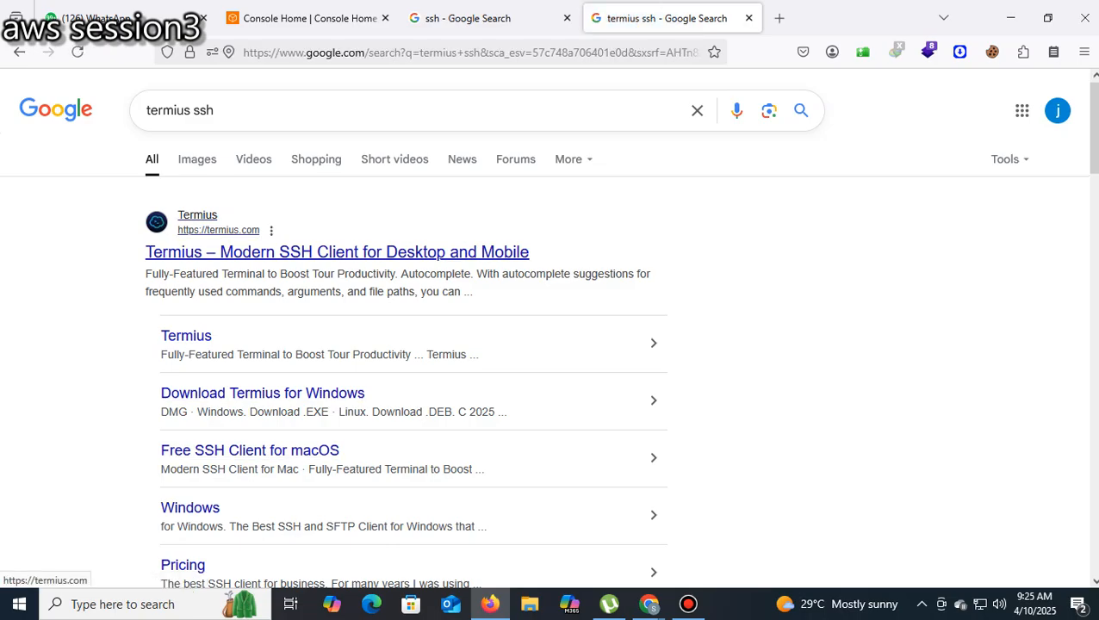
pyautogui.moveTo(222, 213); pyautogui.dragTo(177, 212)
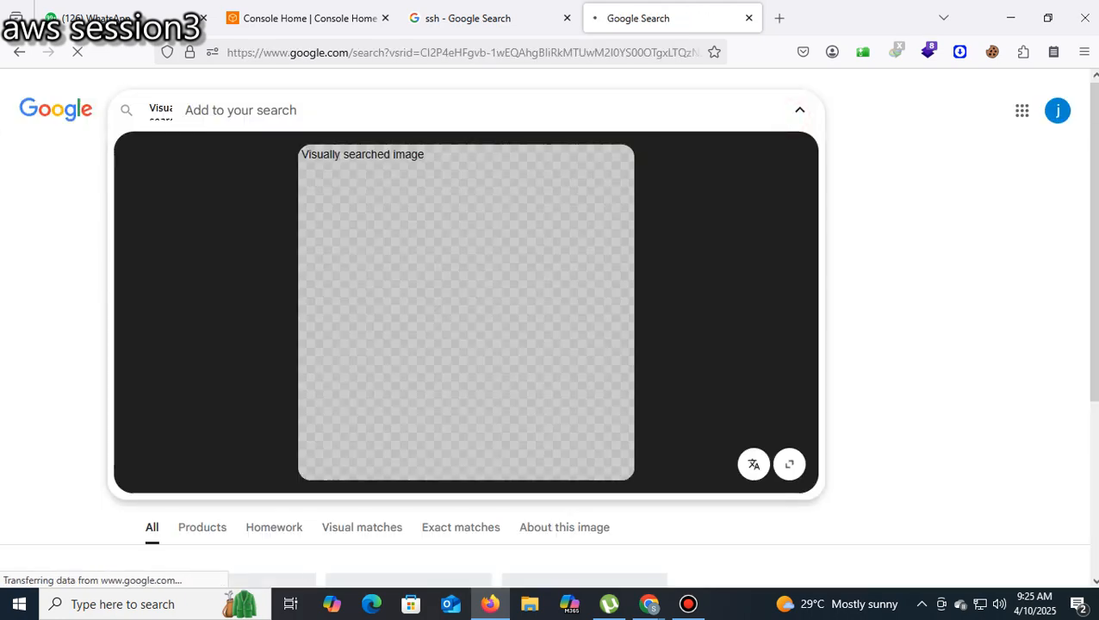
pyautogui.click(19, 52)
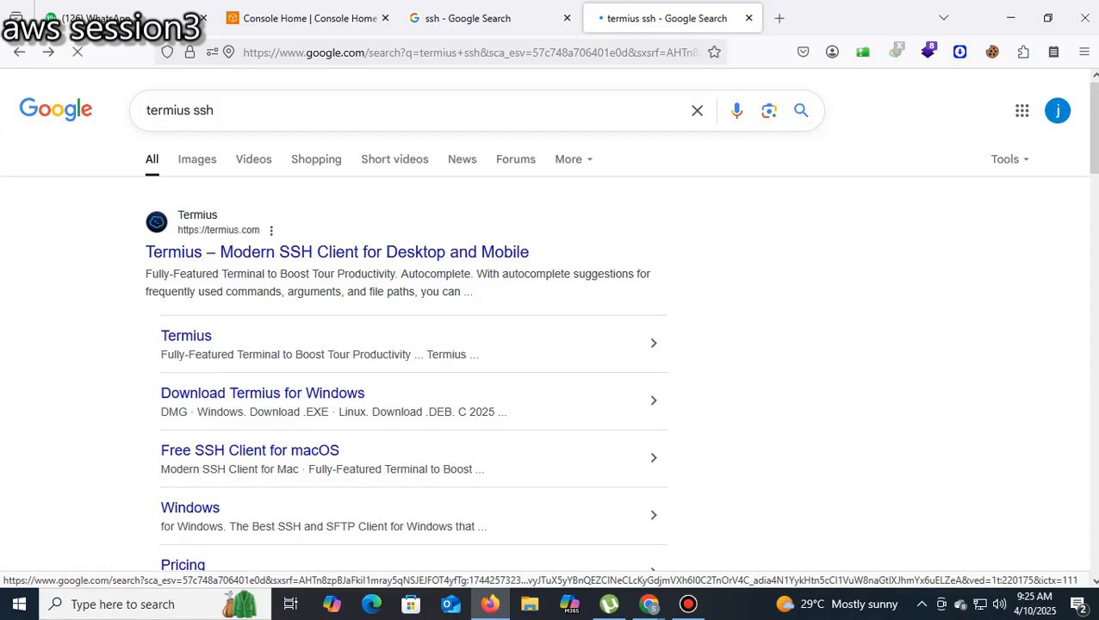
# - Replace the search query with "mobaxterm" and run the Google search
pyautogui.tripleClick(307, 111)
pyautogui.write('mo')
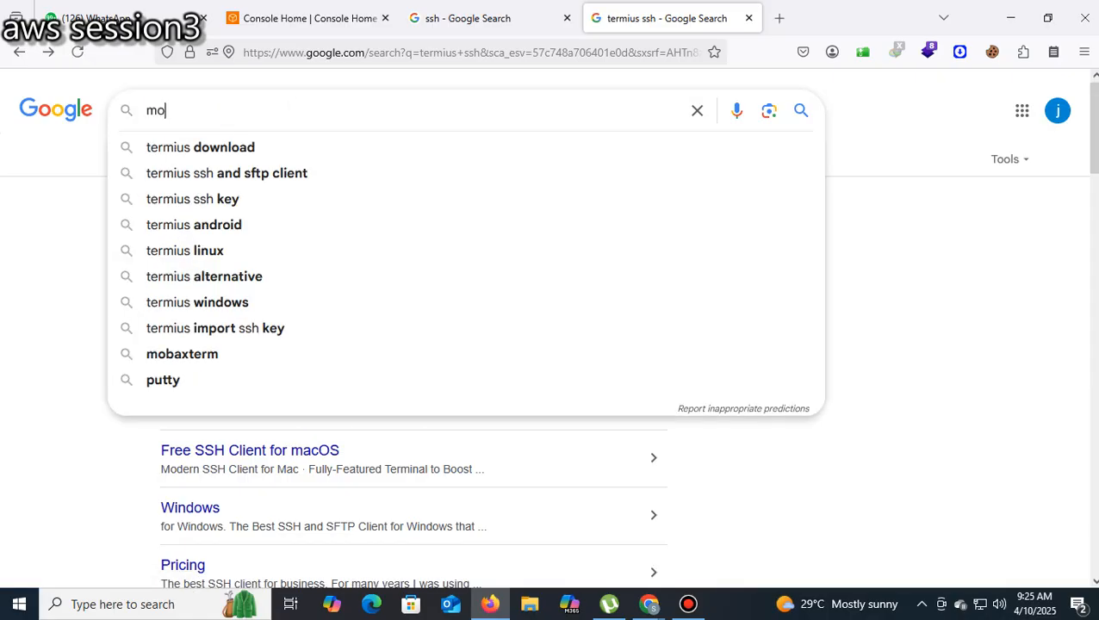
pyautogui.write('baxterm')
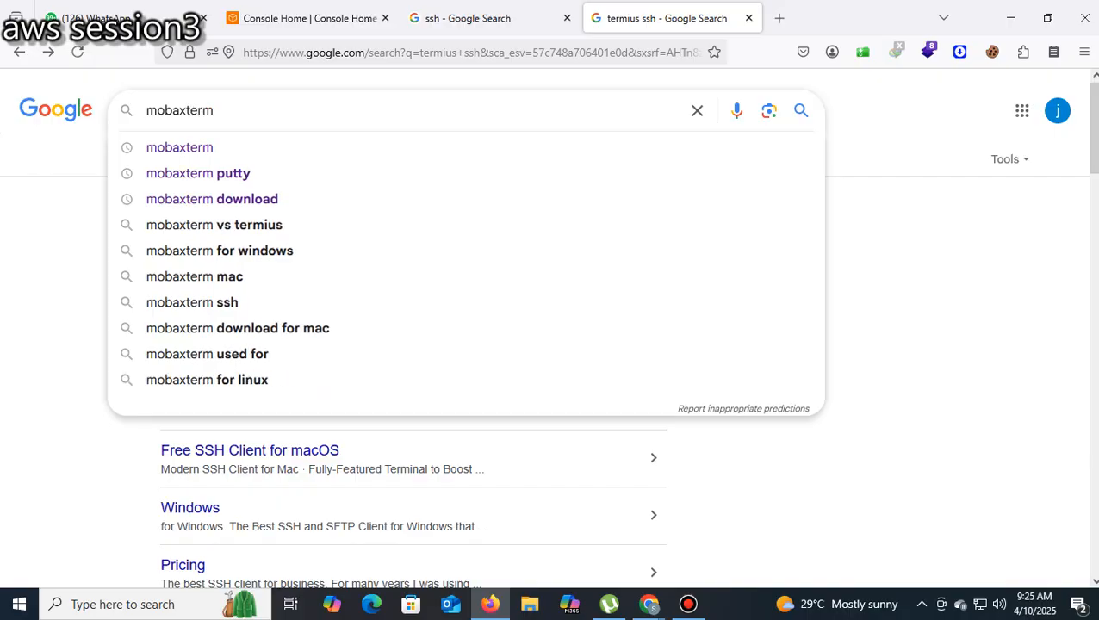
pyautogui.press('Down')
pyautogui.press('Return')
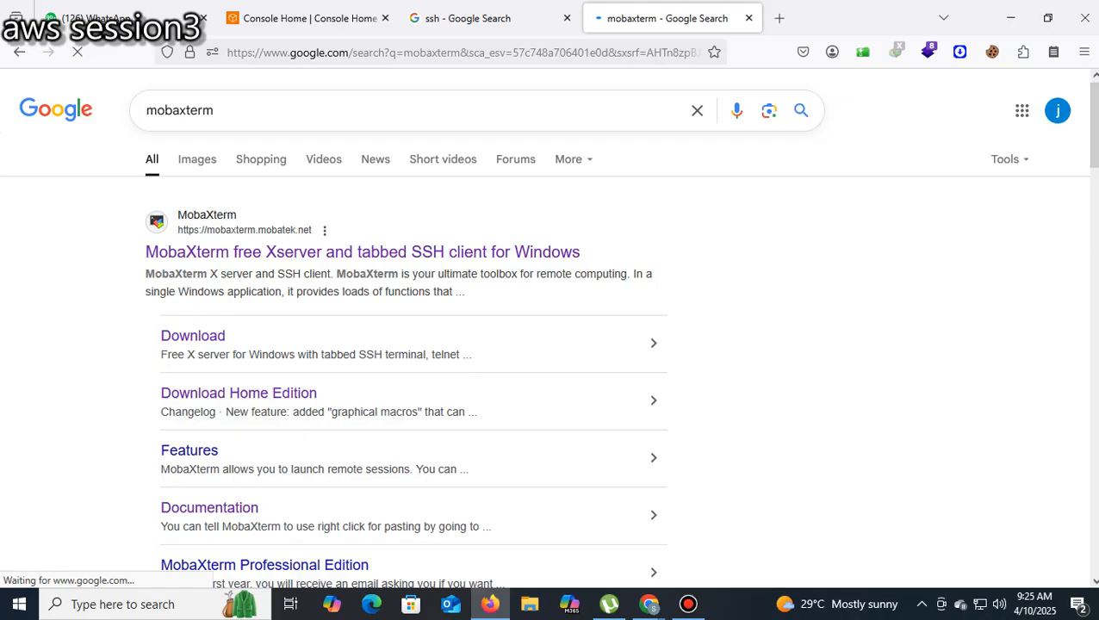
# - Clear the MobaXterm query and search Google for "putty download" from the suggestions
pyautogui.click(245, 113)
pyautogui.press('BackSpace')
pyautogui.press('BackSpace')
pyautogui.press('BackSpace')
pyautogui.press('BackSpace')
pyautogui.press('BackSpace')
pyautogui.press('BackSpace')
pyautogui.press('BackSpace')
pyautogui.press('BackSpace')
pyautogui.press('BackSpace')
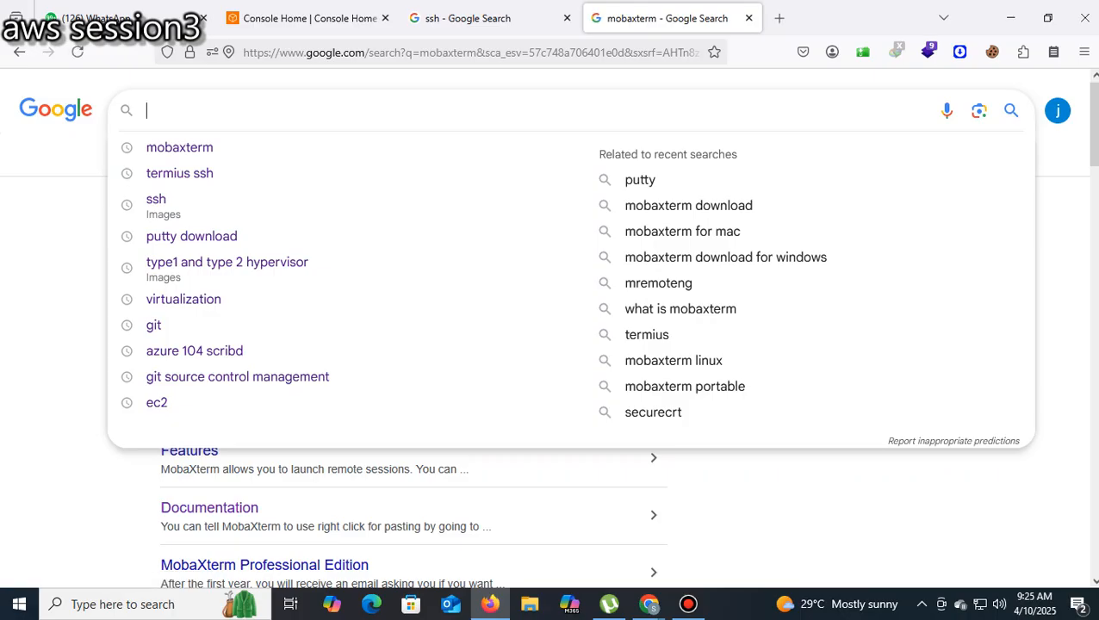
pyautogui.write('putt')
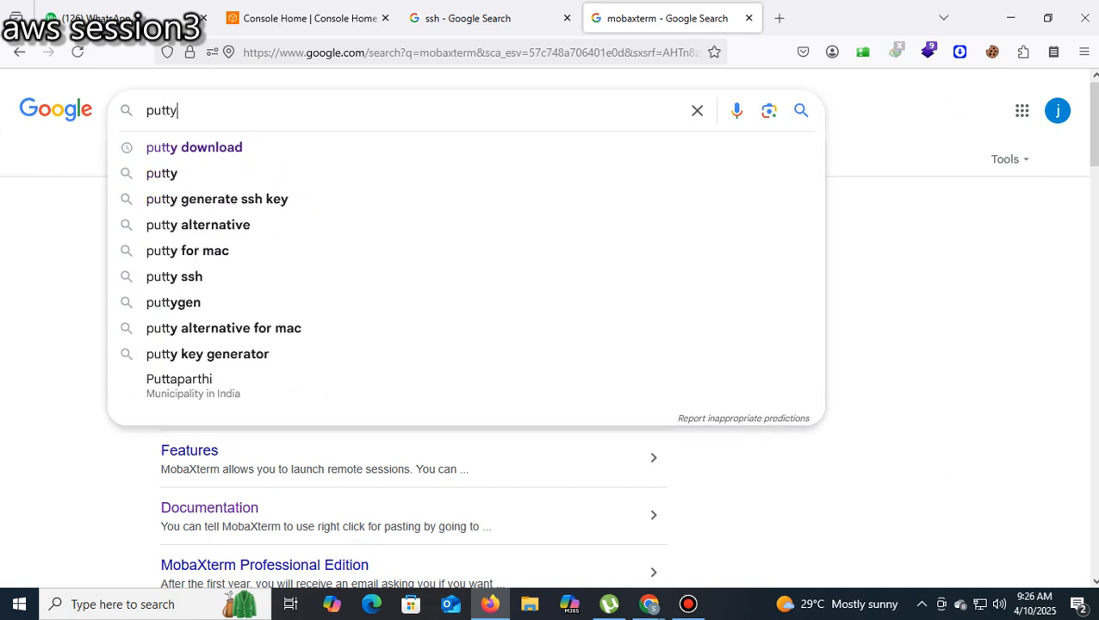
pyautogui.write('y')
pyautogui.click(187, 147)
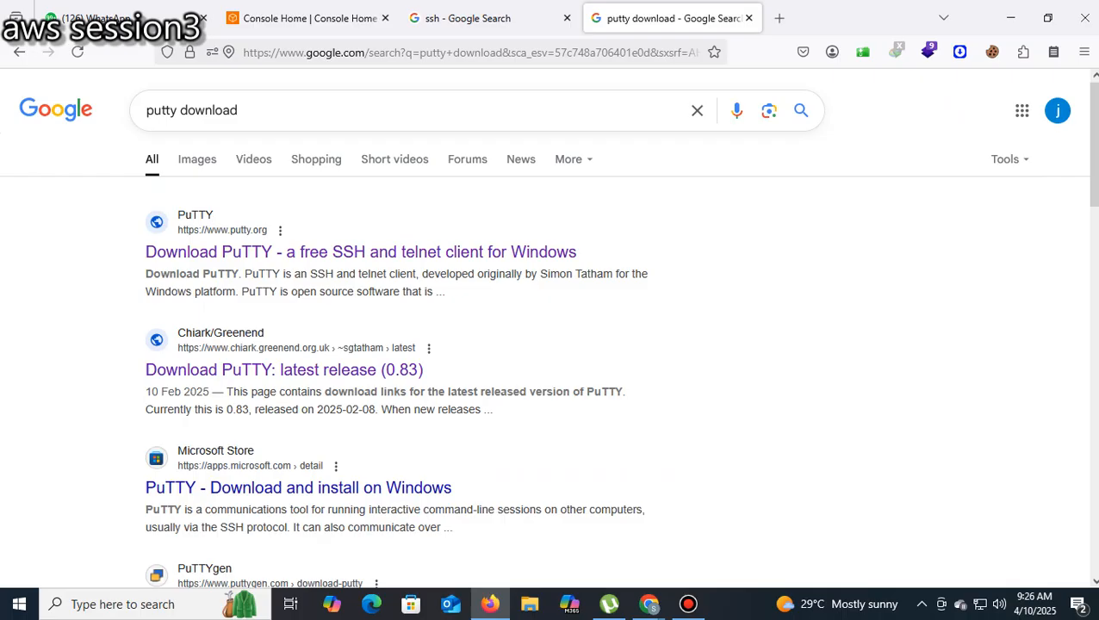
# - Open the PuTTY latest release (0.83) download page through putty.org and copy its web address
pyautogui.click(411, 252)
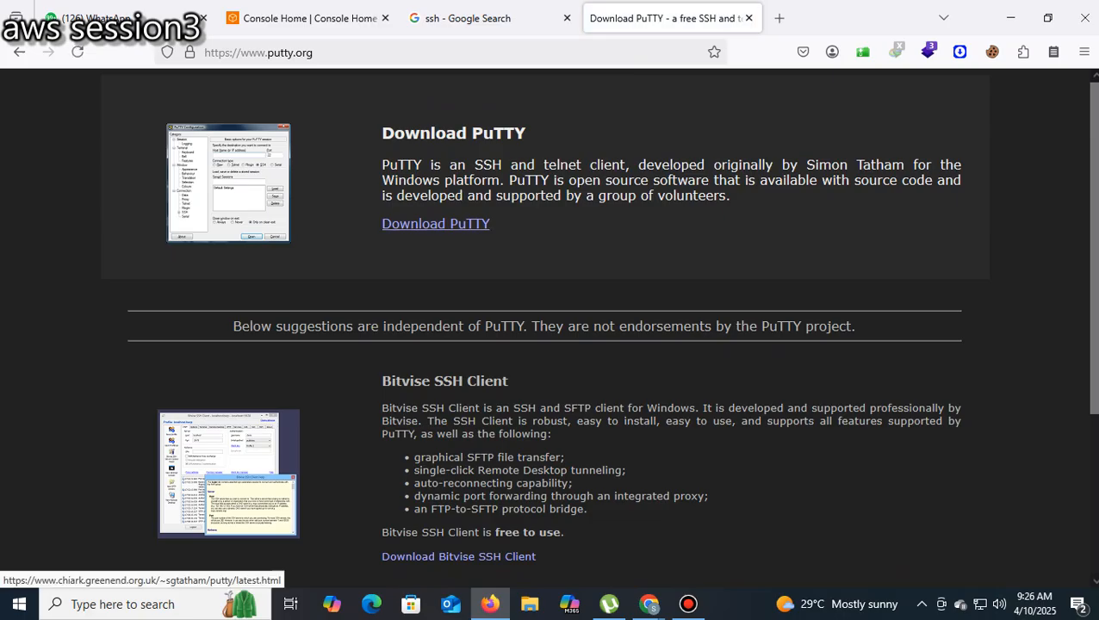
pyautogui.click(435, 223)
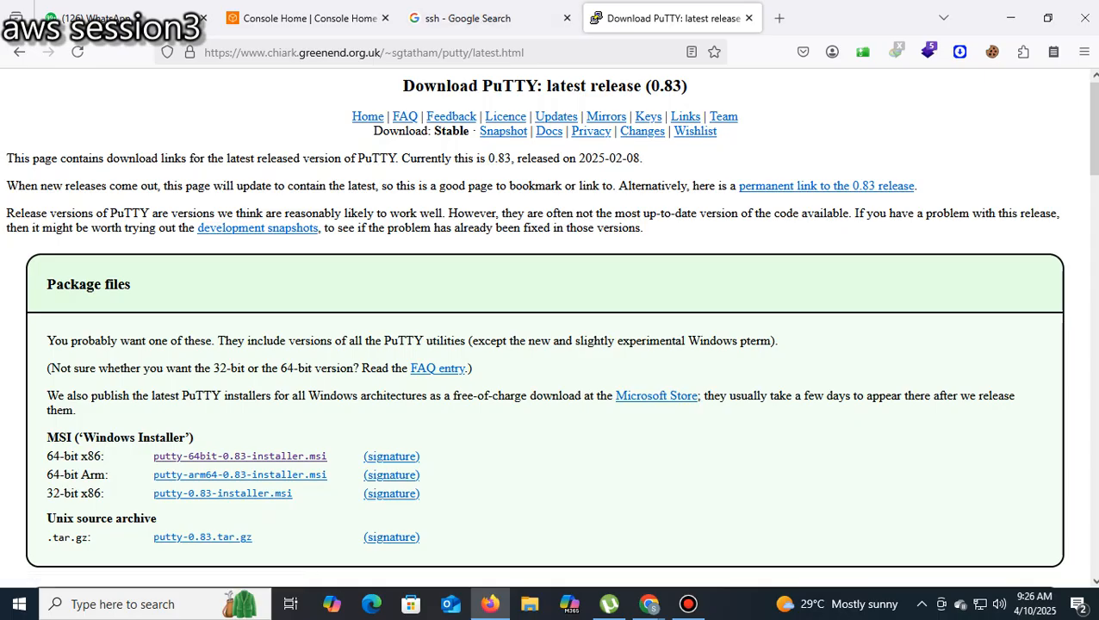
pyautogui.click(485, 52)
pyautogui.rightClick(485, 52)
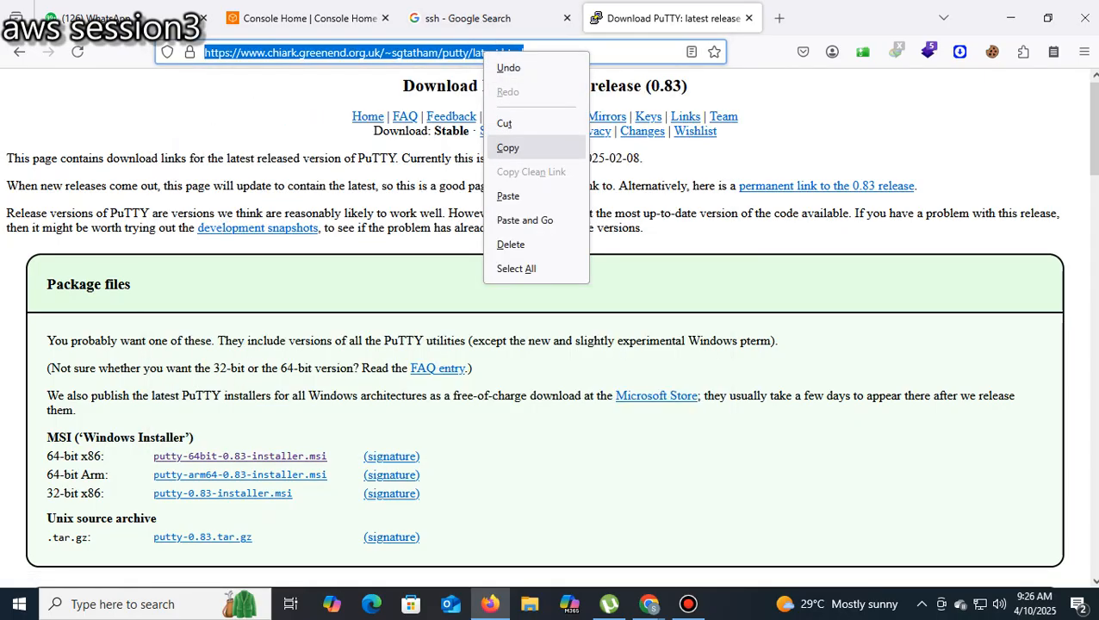
pyautogui.click(508, 148)
# - Switch to WhatsApp Web and send the copied PuTTY download link in the open student chat
pyautogui.moveTo(649, 604)
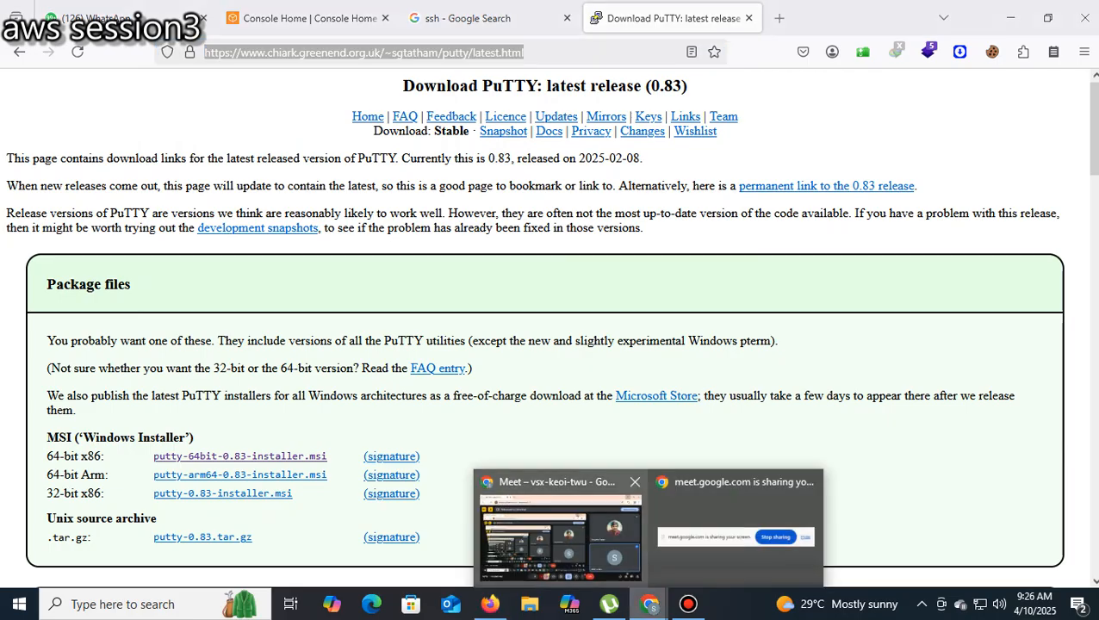
pyautogui.click(489, 604)
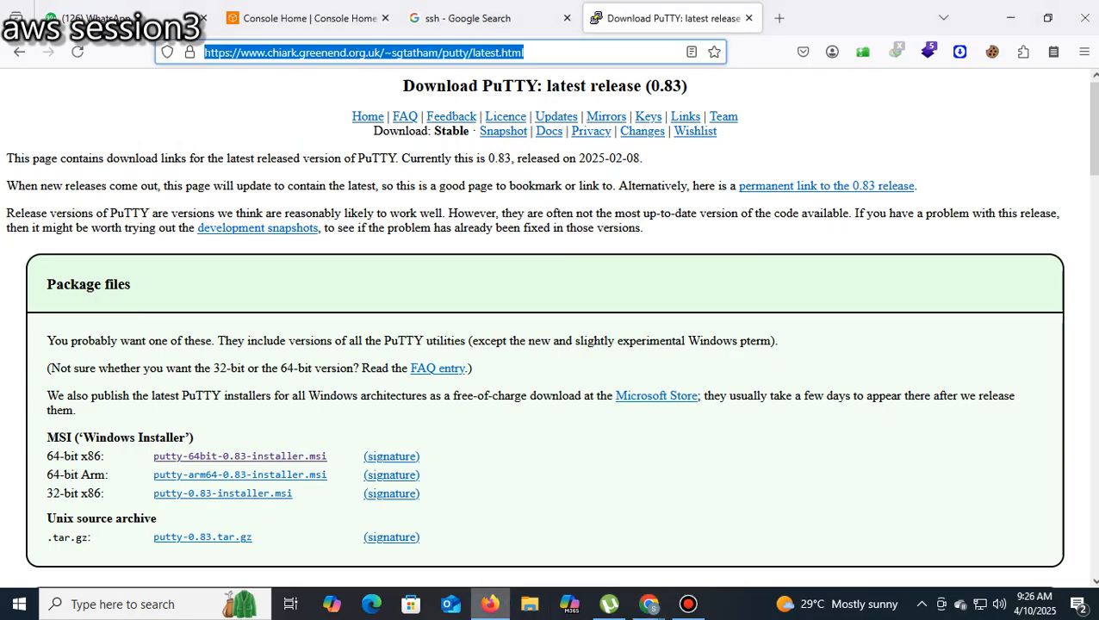
pyautogui.click(490, 604)
pyautogui.click(489, 604)
pyautogui.click(142, 17)
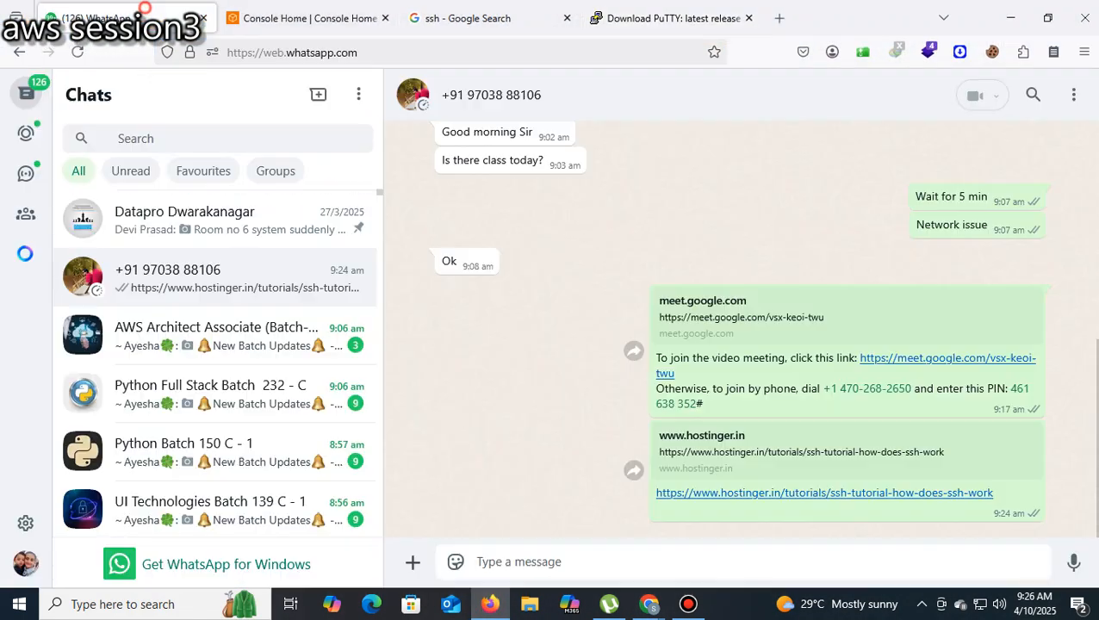
pyautogui.rightClick(573, 561)
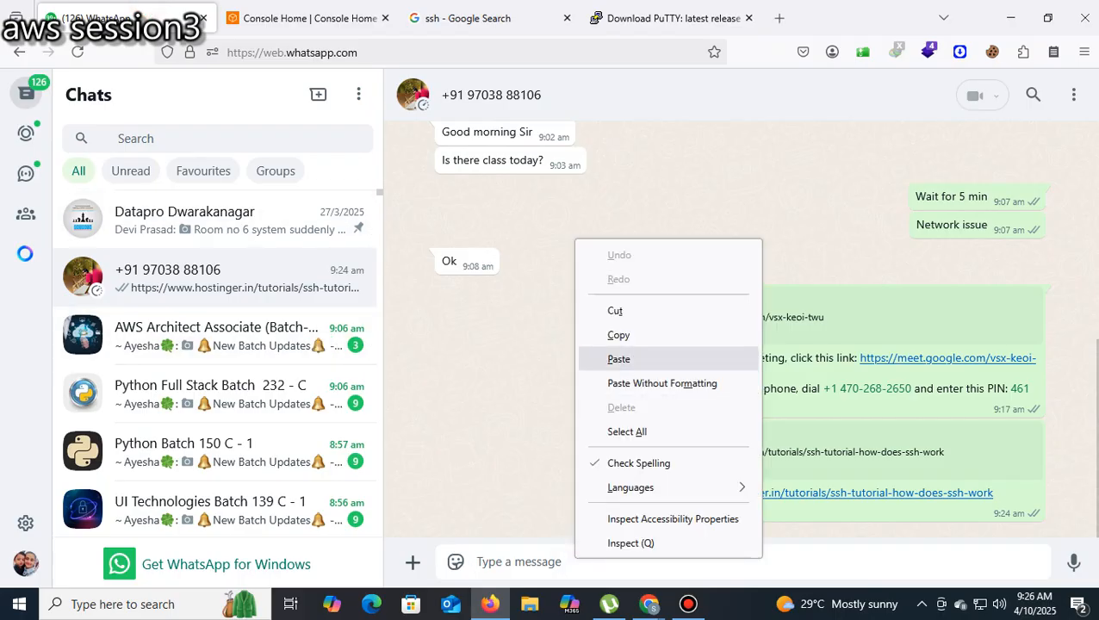
pyautogui.click(618, 359)
pyautogui.press('Return')
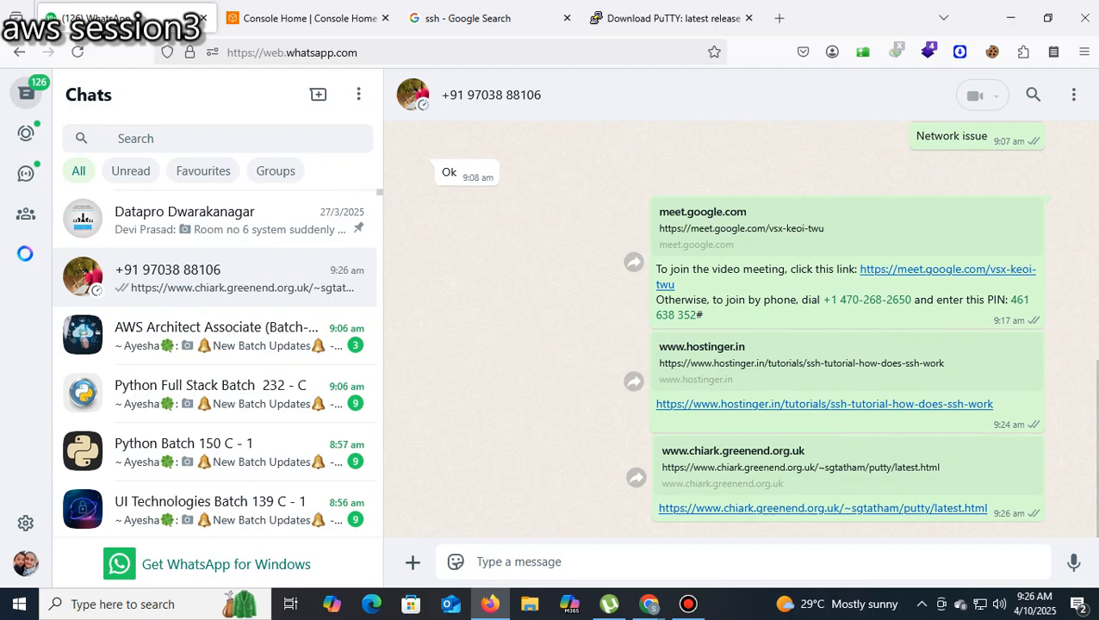
pyautogui.click(1011, 17)
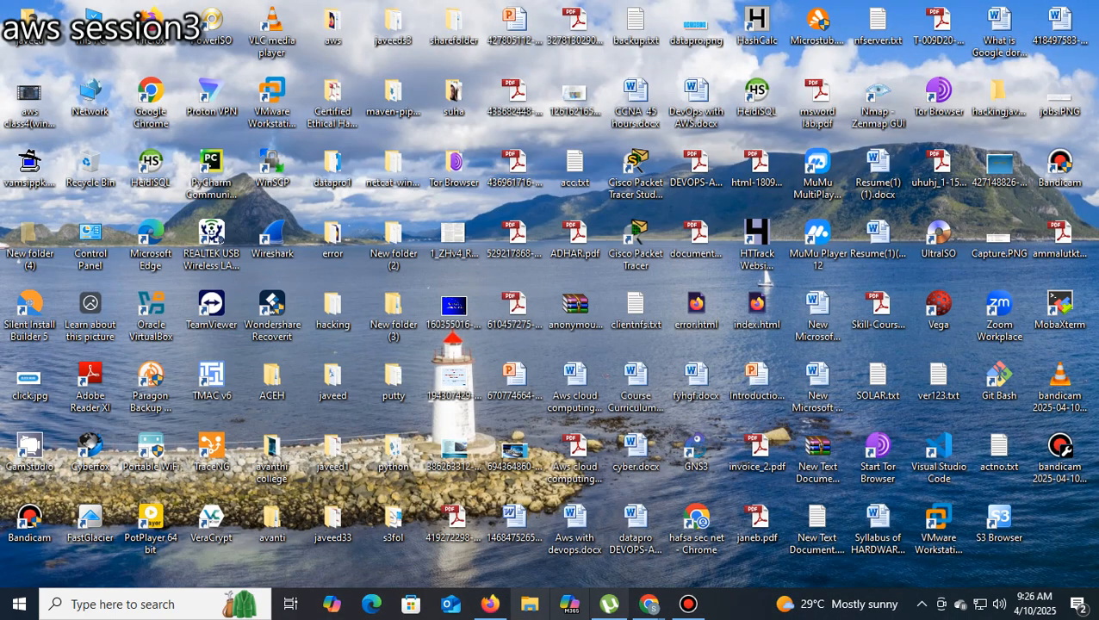
pyautogui.click(489, 604)
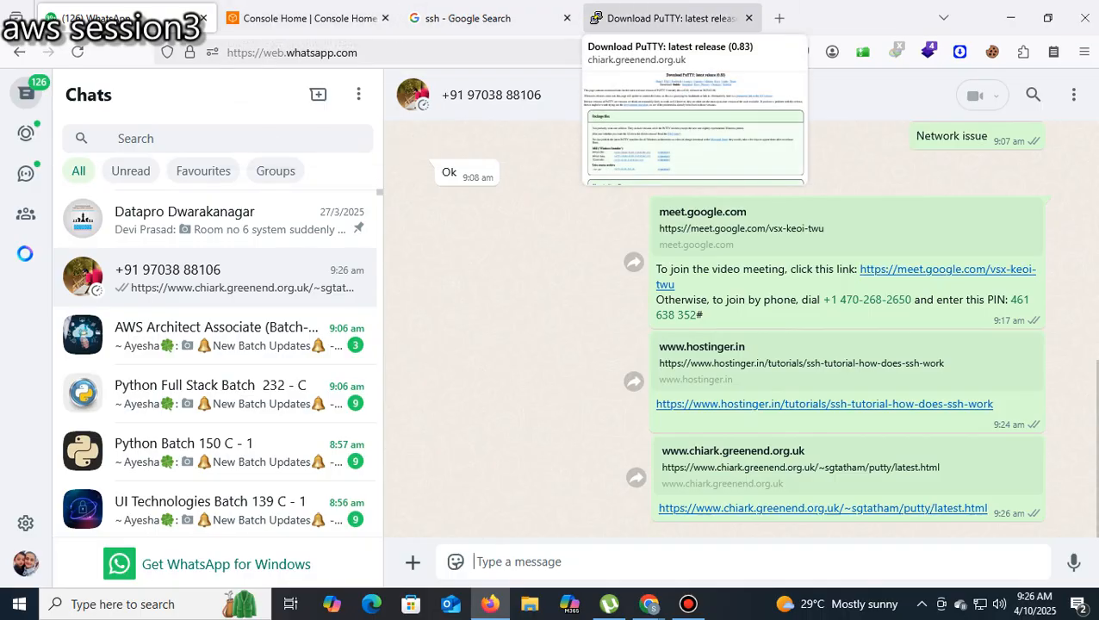
pyautogui.moveTo(310, 18)
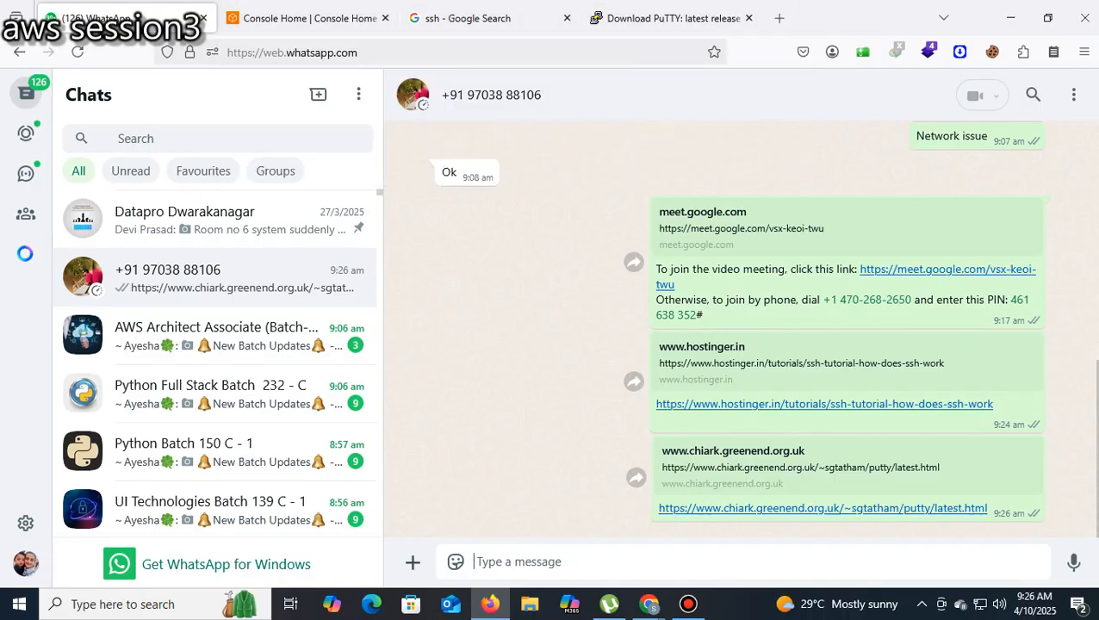
pyautogui.moveTo(650, 605)
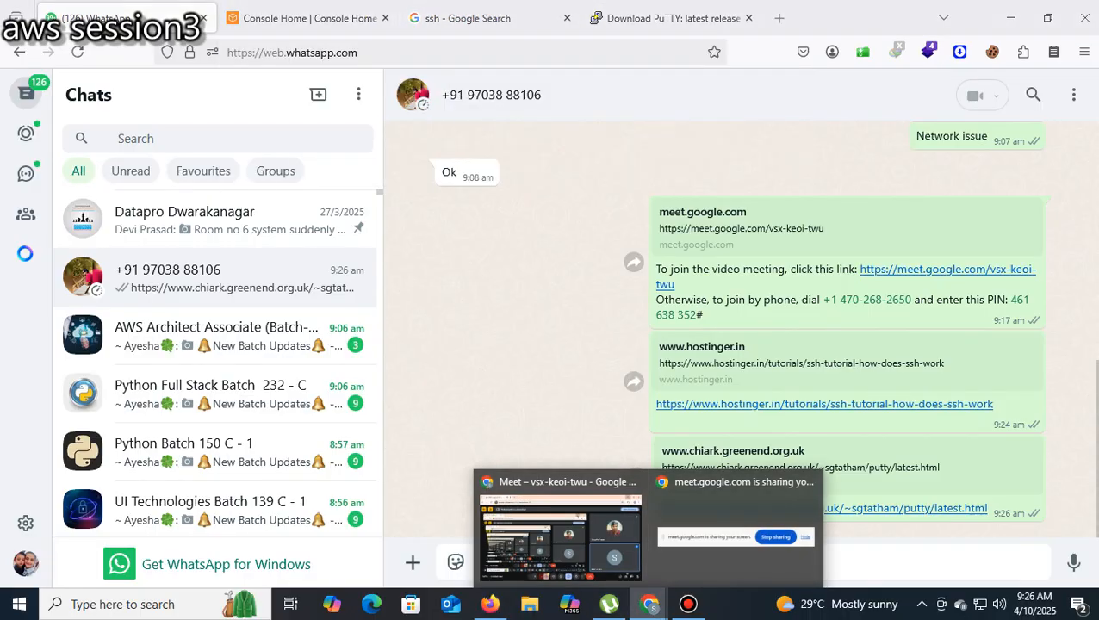
# - Download the 64-bit x86 PuTTY MSI installer from the release page and show the file in its folder
pyautogui.click(671, 18)
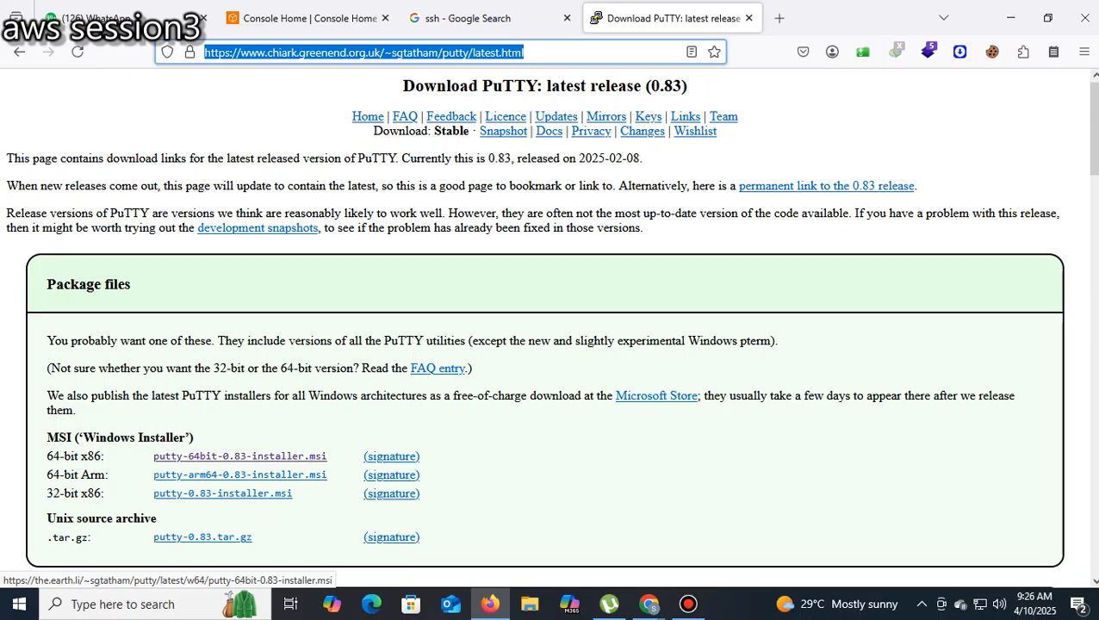
pyautogui.click(215, 455)
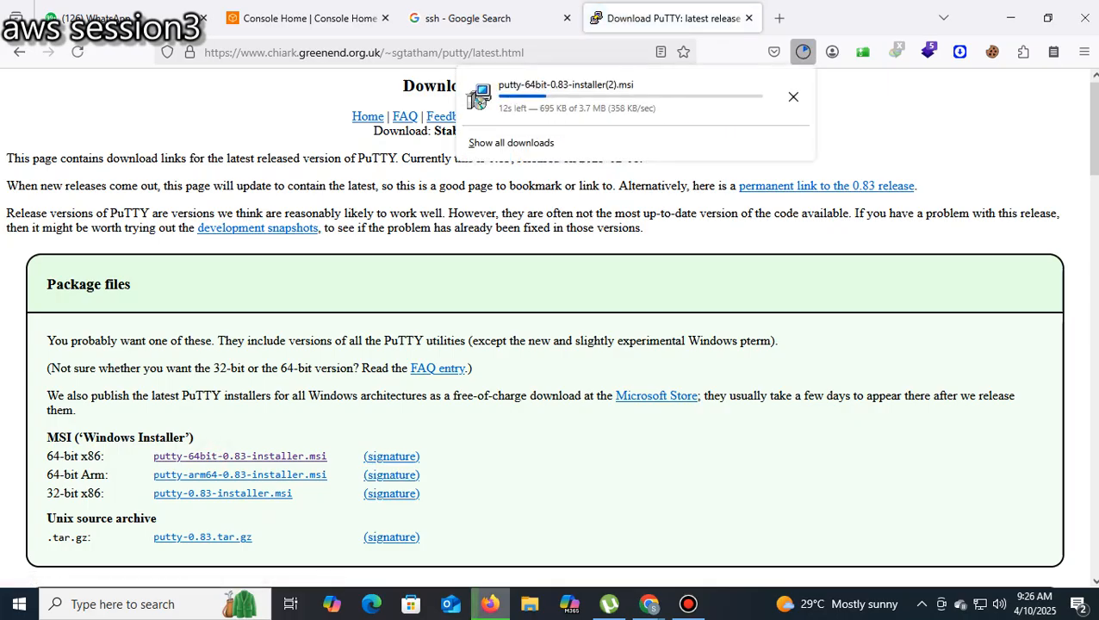
pyautogui.rightClick(645, 104)
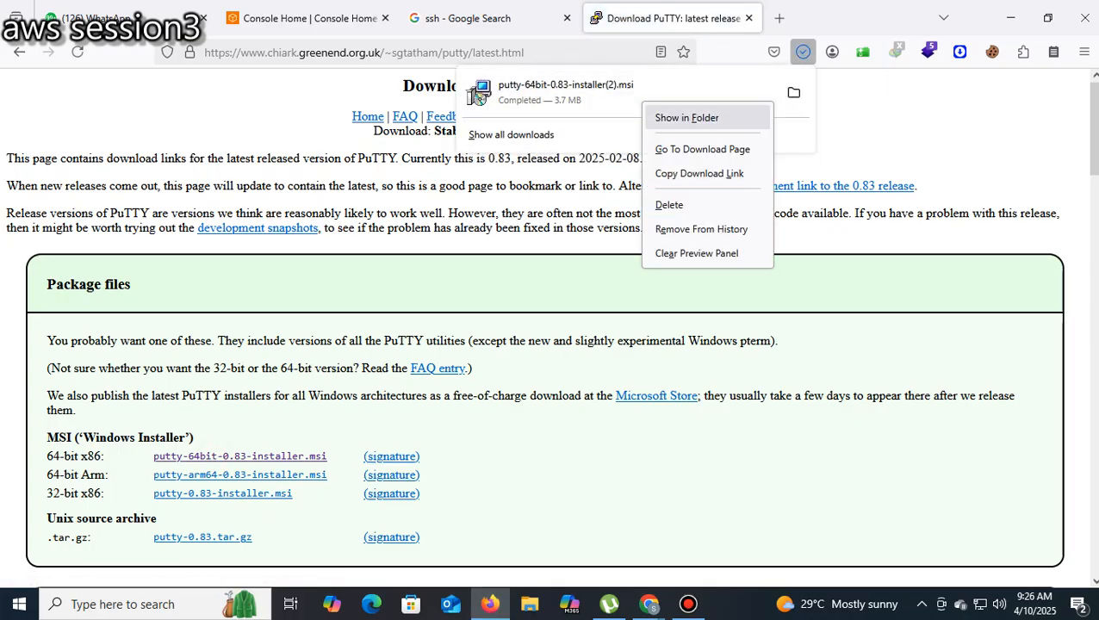
pyautogui.click(686, 117)
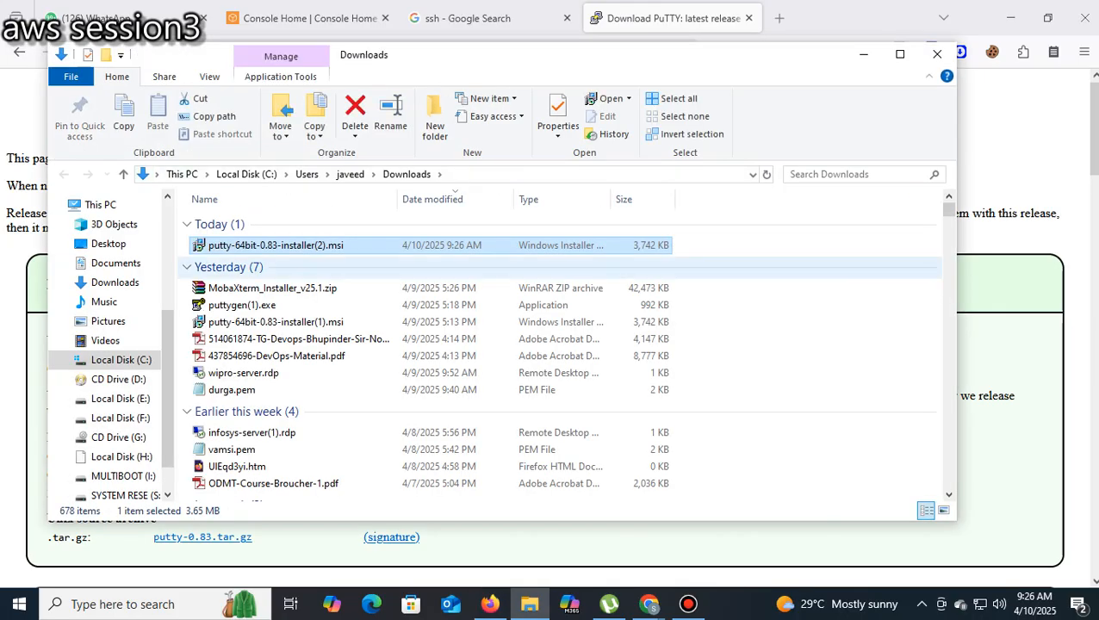
# - Permanently delete puttygen(1).exe and putty-64bit-0.83-installer(2).msi from the Downloads folder
pyautogui.click(242, 305)
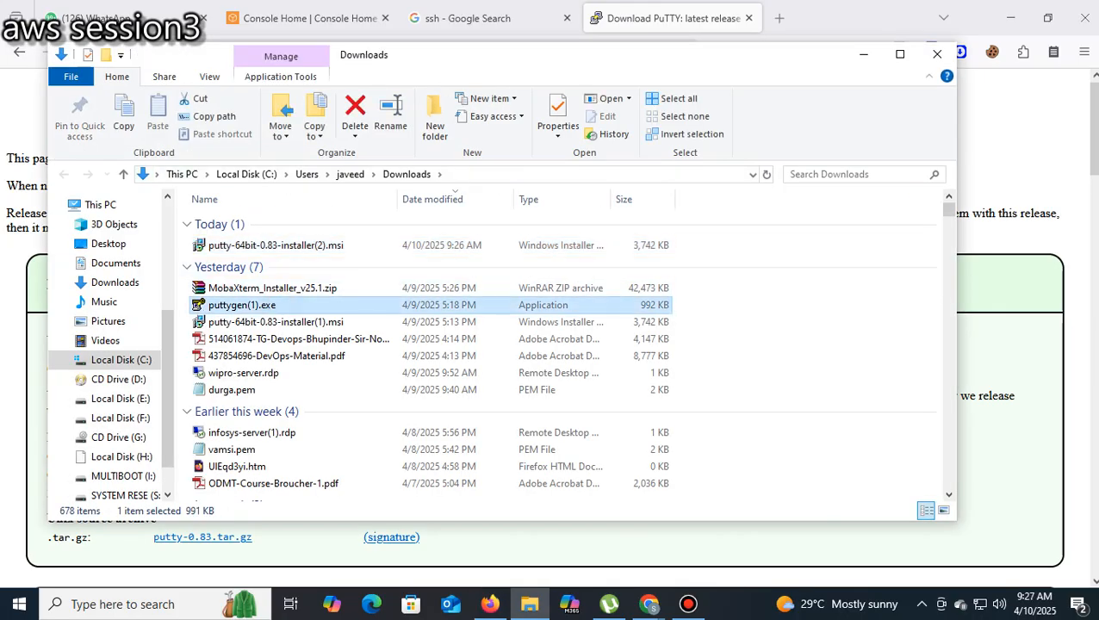
pyautogui.hotkey('shift', 'Delete')
pyautogui.click(611, 369)
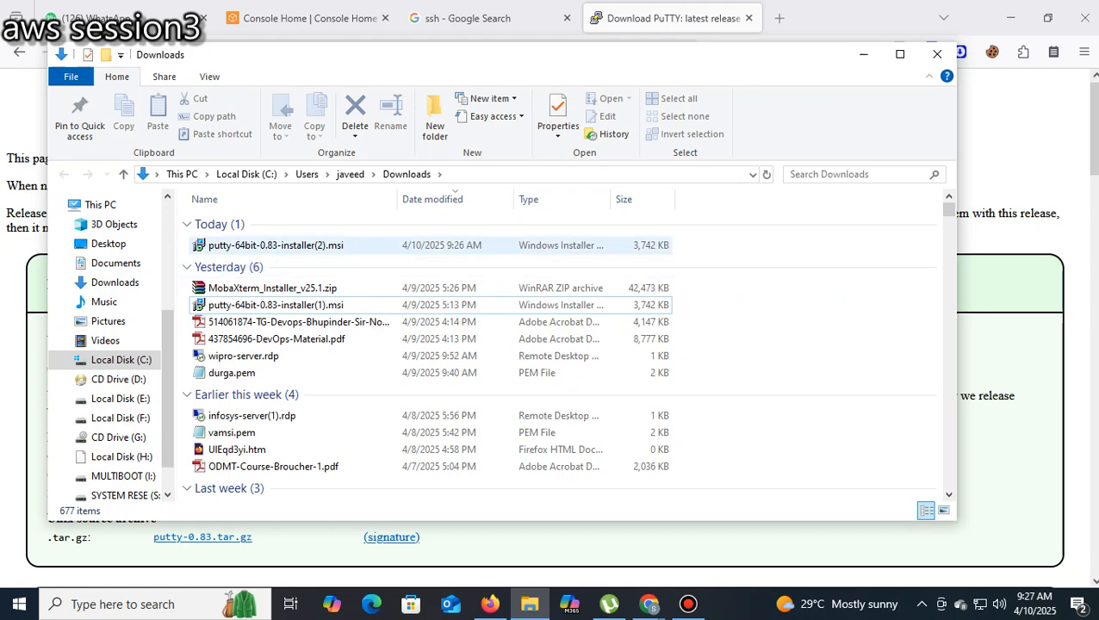
pyautogui.click(247, 247)
pyautogui.hotkey('shift', 'Delete')
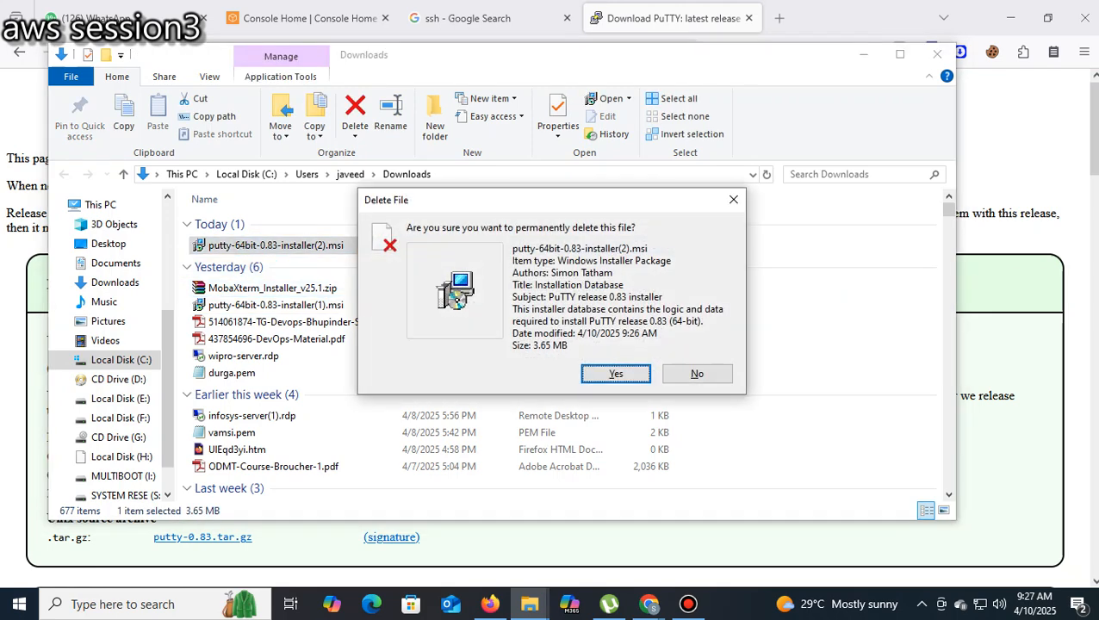
pyautogui.click(635, 372)
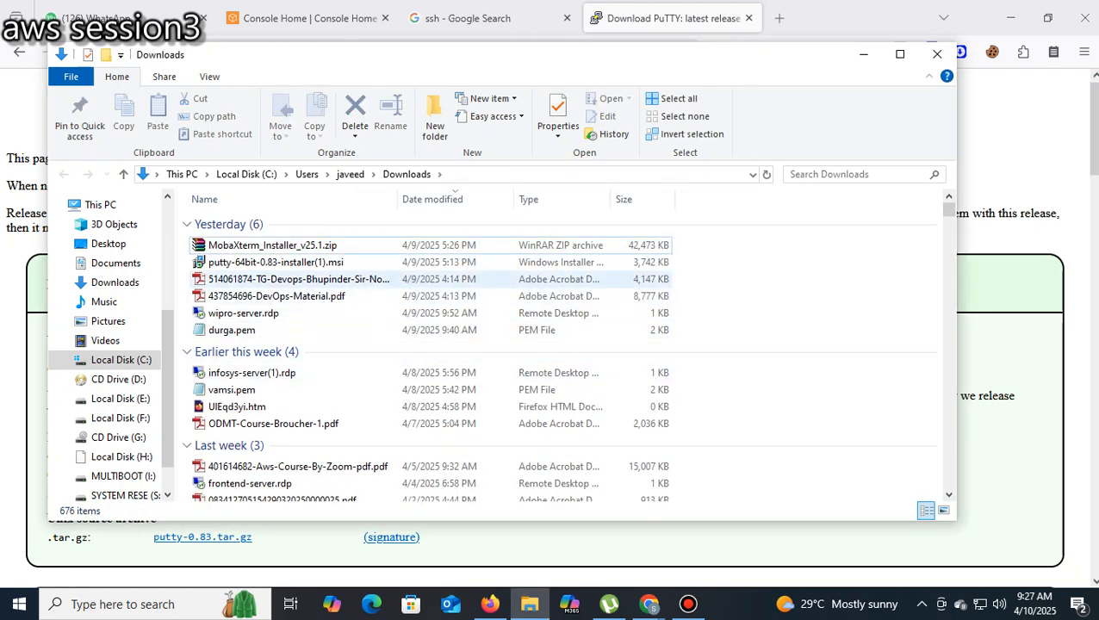
# - Run putty-64bit-0.83-installer(1).msi from Downloads, advance to the change, repair or remove options, and cancel the setup
pyautogui.click(276, 262)
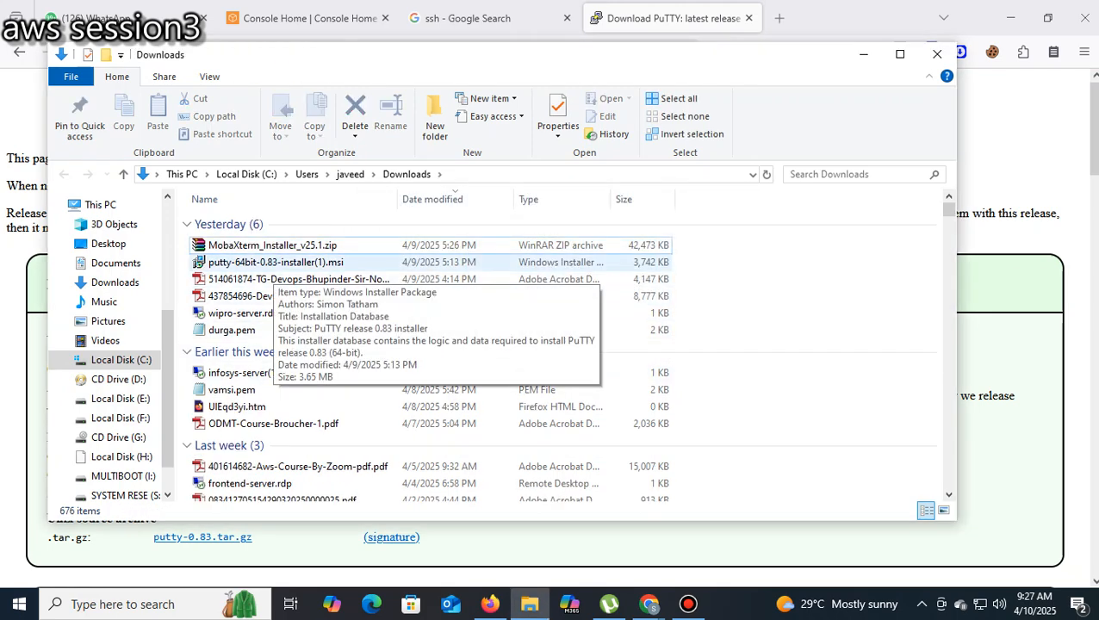
pyautogui.doubleClick(276, 262)
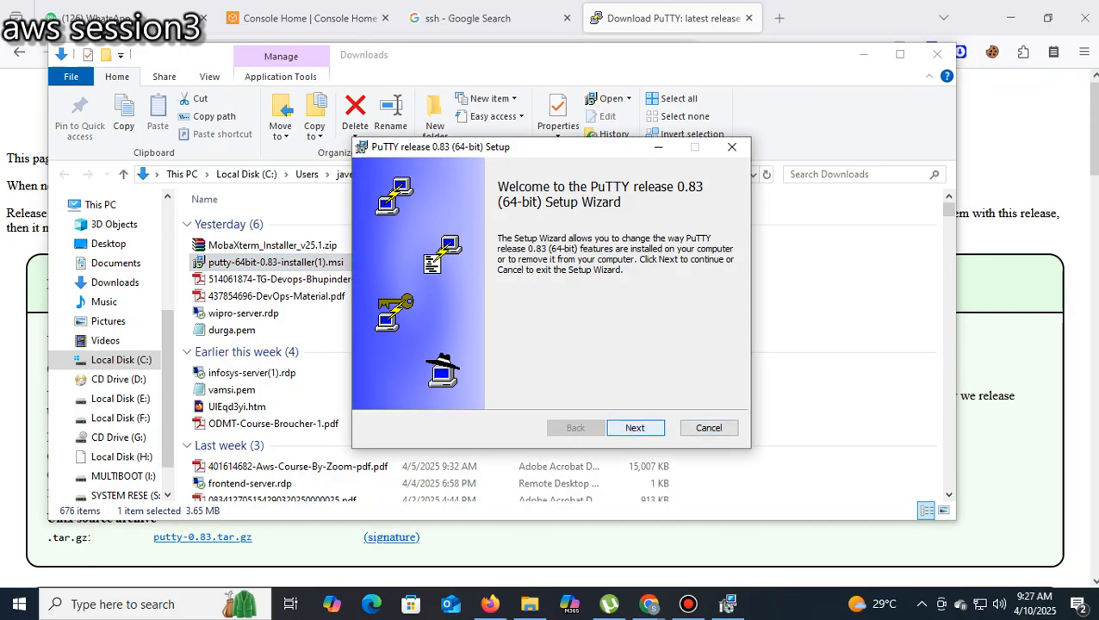
pyautogui.click(634, 427)
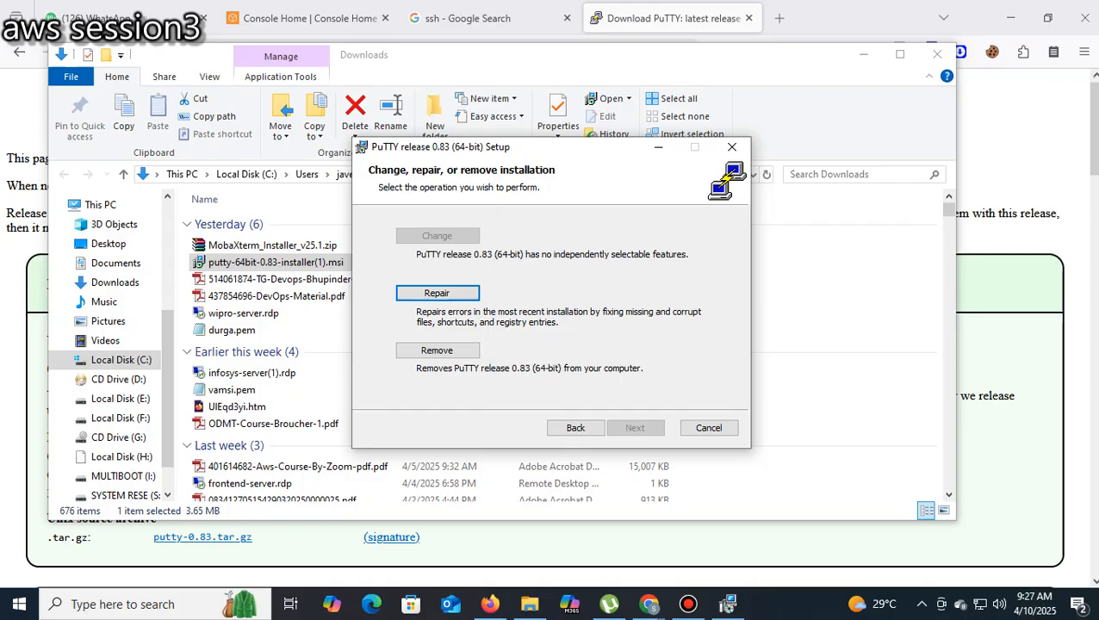
pyautogui.click(733, 147)
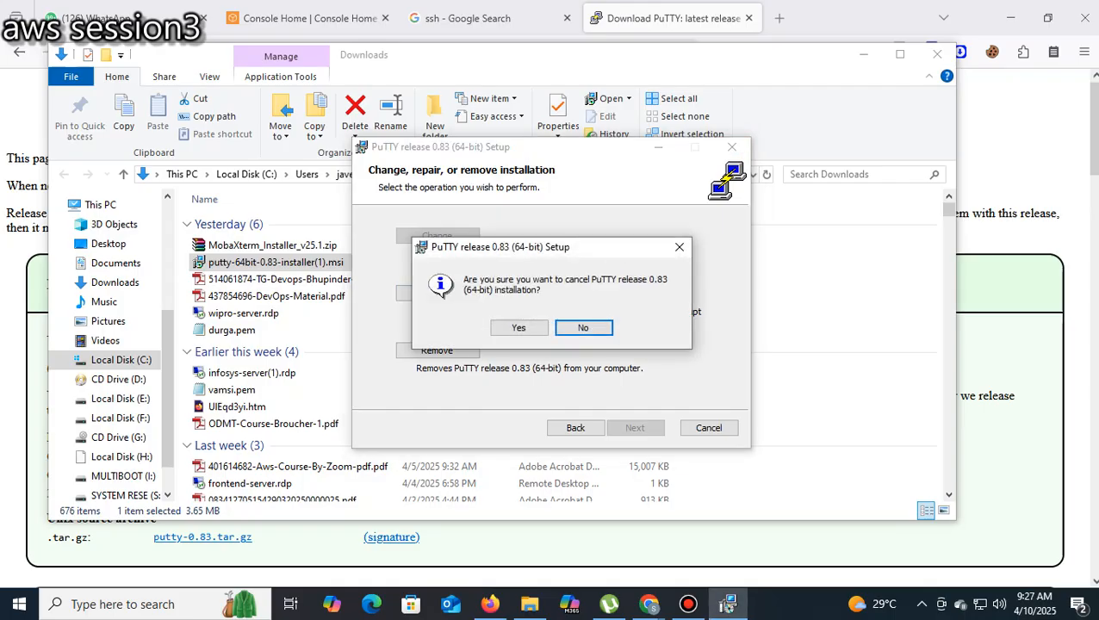
pyautogui.click(537, 327)
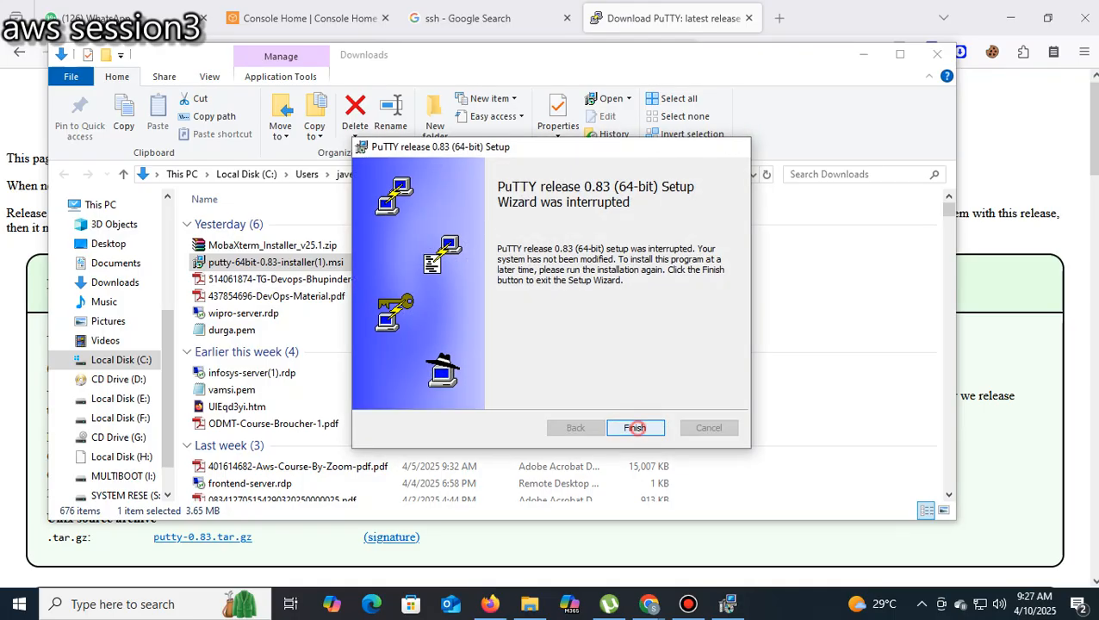
pyautogui.click(635, 427)
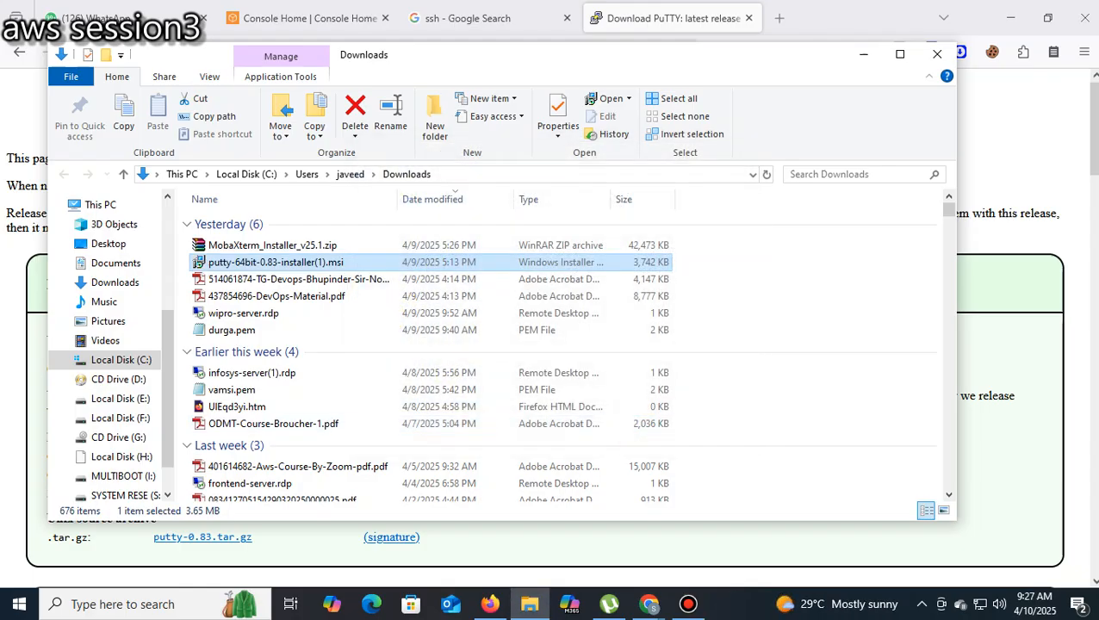
# - Return to the AWS Console Home in Firefox, open Notepad, and write key.pem and key.ppk on separate lines
pyautogui.click(490, 604)
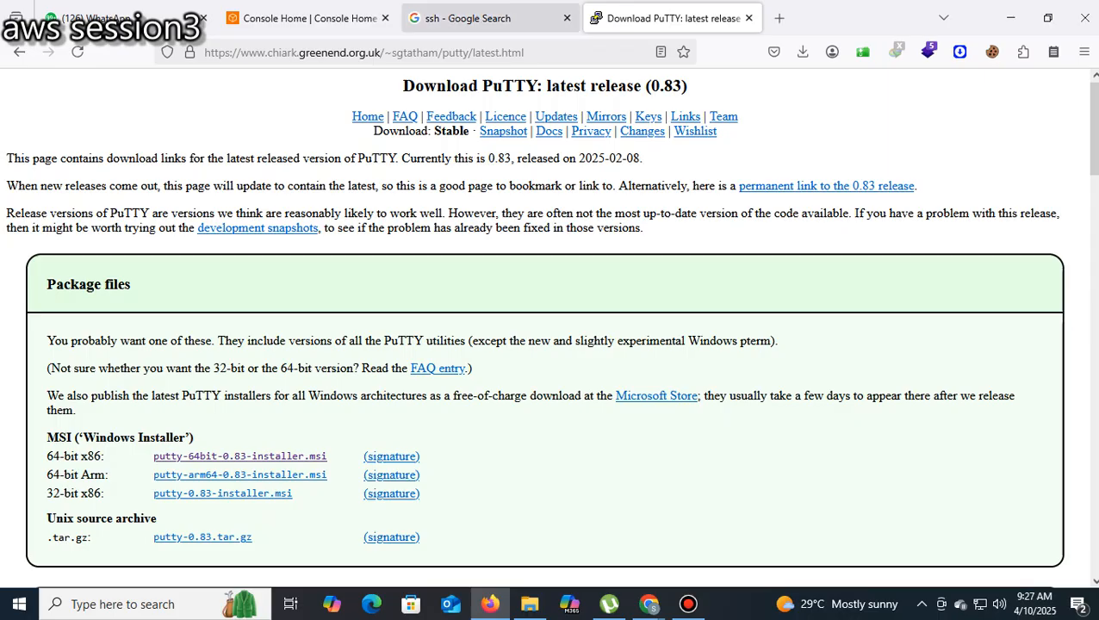
pyautogui.click(321, 14)
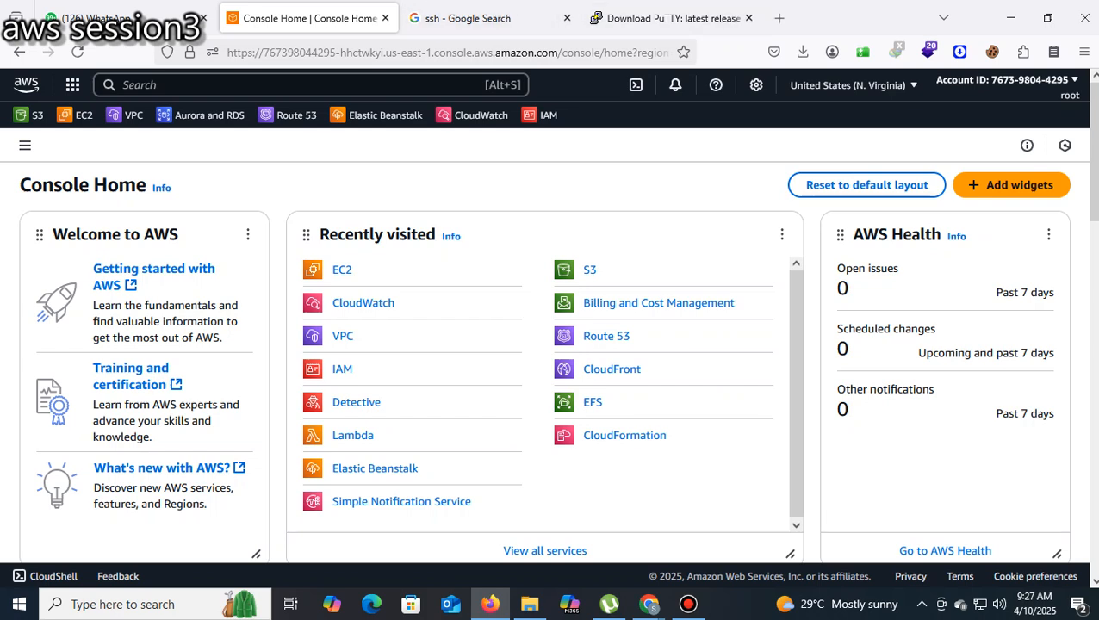
pyautogui.press('super+r')
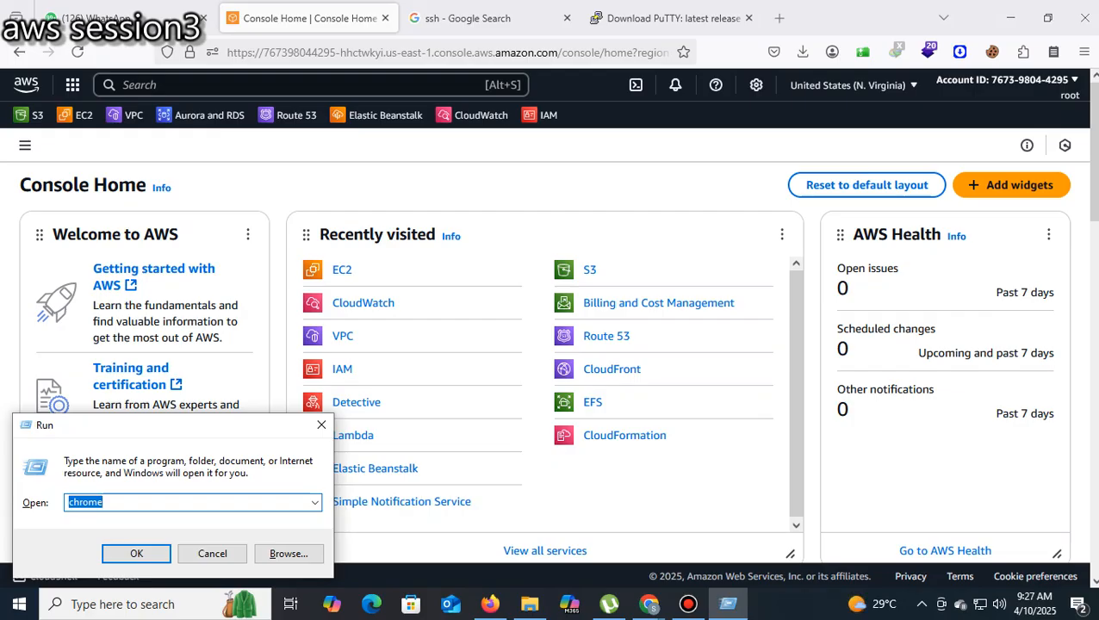
pyautogui.write('notepad')
pyautogui.press('Return')
pyautogui.write('.')
pyautogui.press('BackSpace')
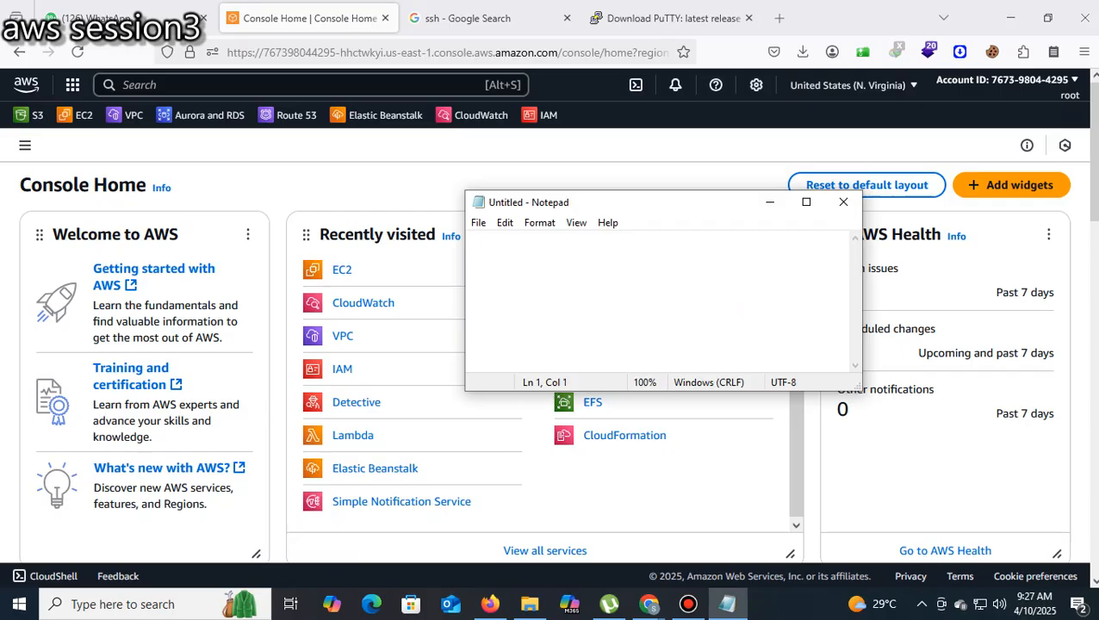
pyautogui.write('key.pem')
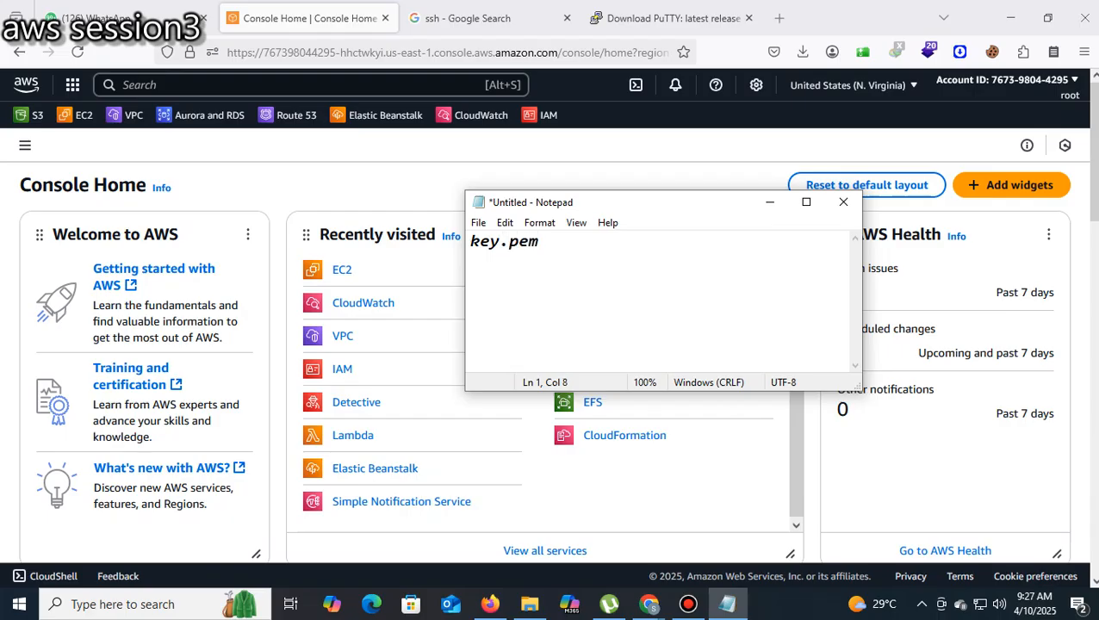
pyautogui.press('Return')
pyautogui.write('key.ppk')
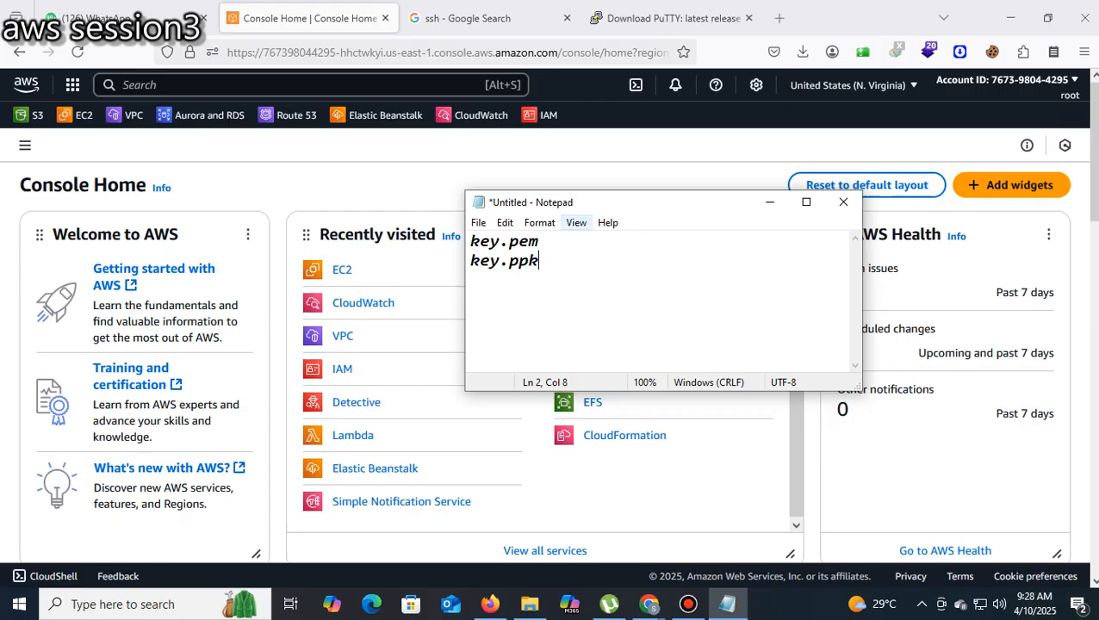
# - Highlight the key.pem and key.ppk lines alternately to compare the two key file formats
pyautogui.moveTo(549, 242); pyautogui.dragTo(470, 242)
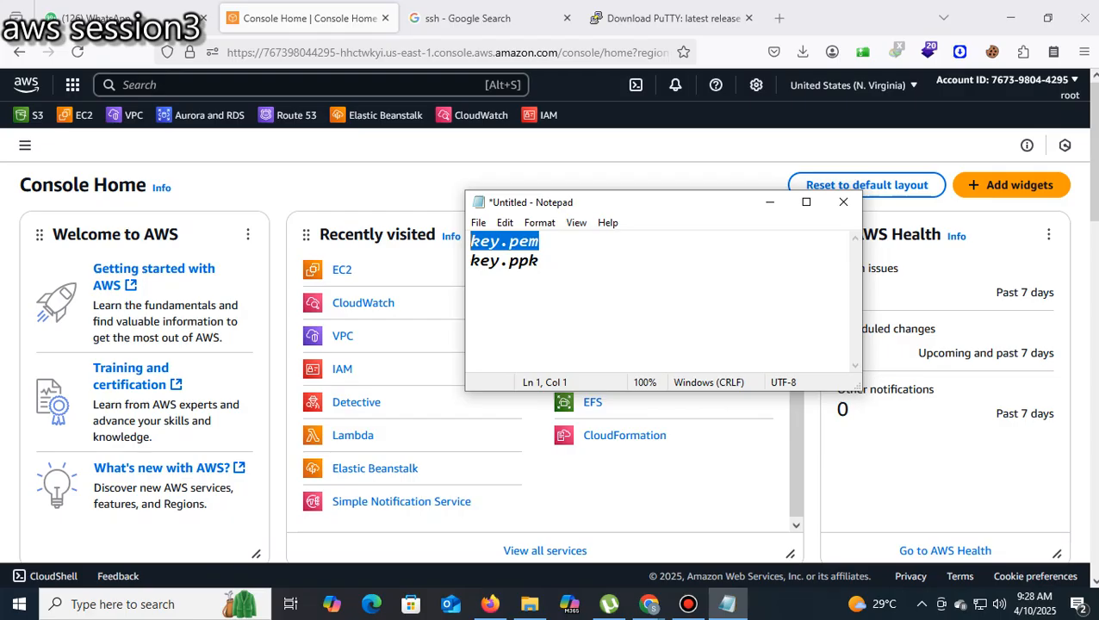
pyautogui.moveTo(551, 261); pyautogui.dragTo(471, 261)
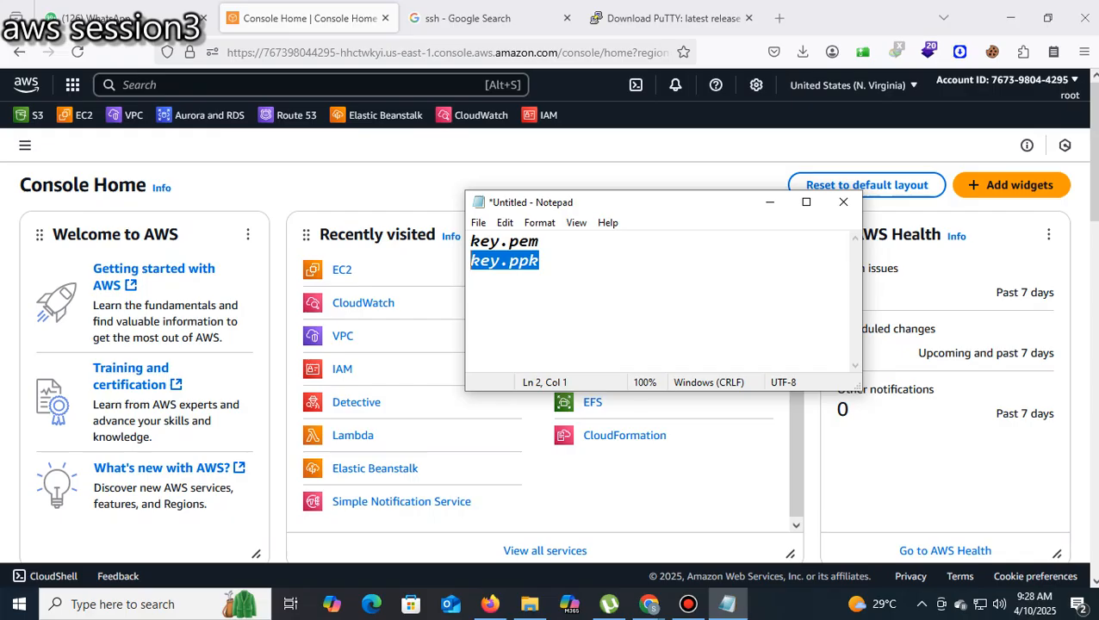
pyautogui.click(663, 272)
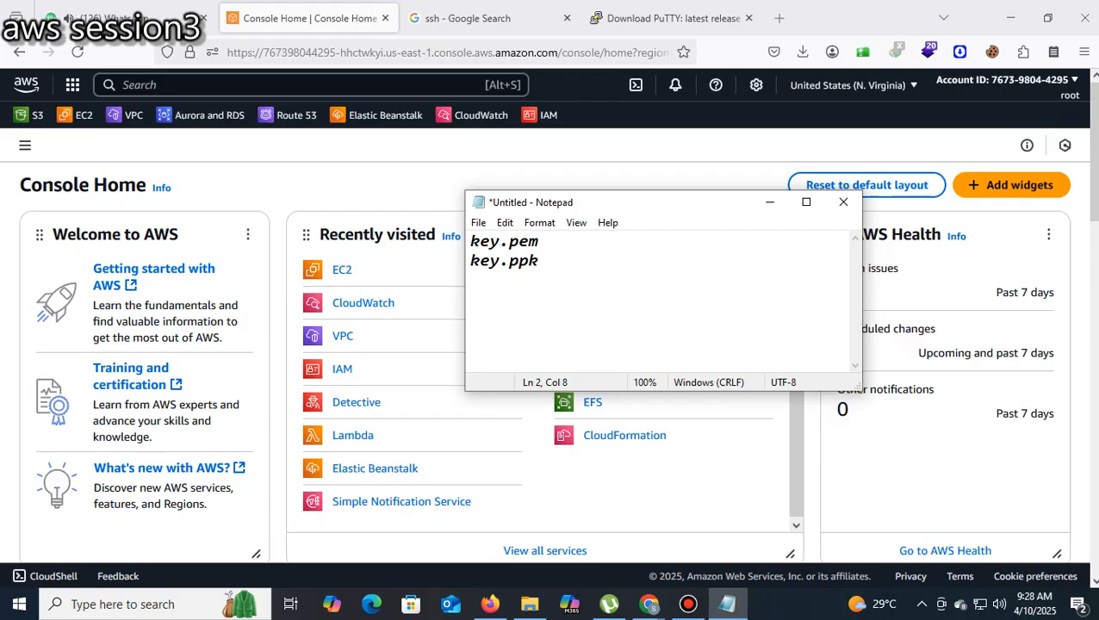
pyautogui.moveTo(555, 266); pyautogui.dragTo(470, 261)
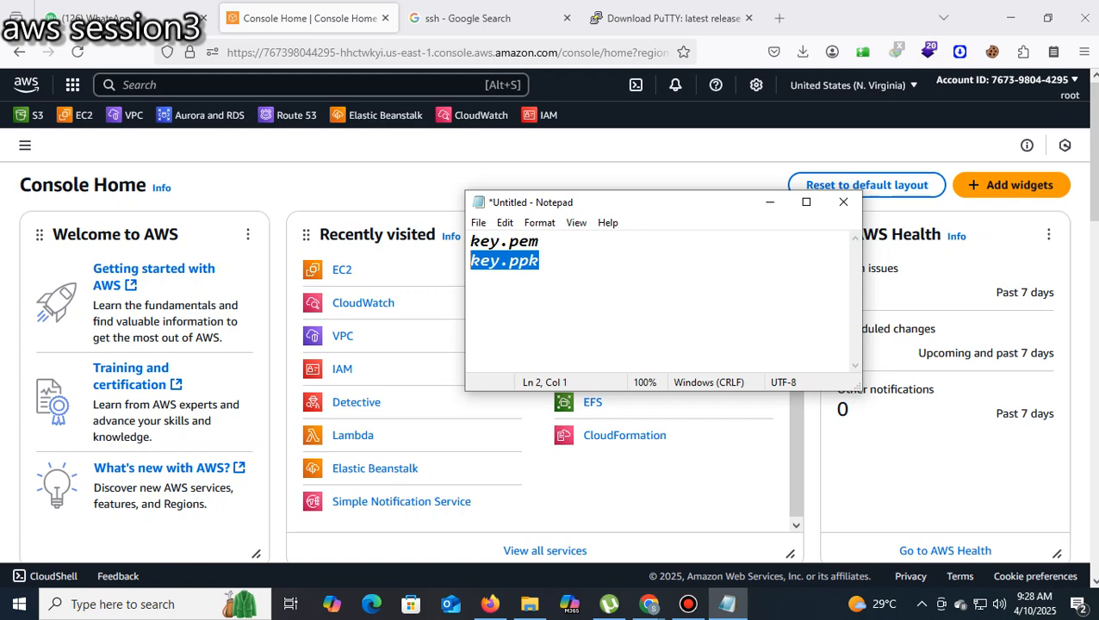
pyautogui.click(552, 240)
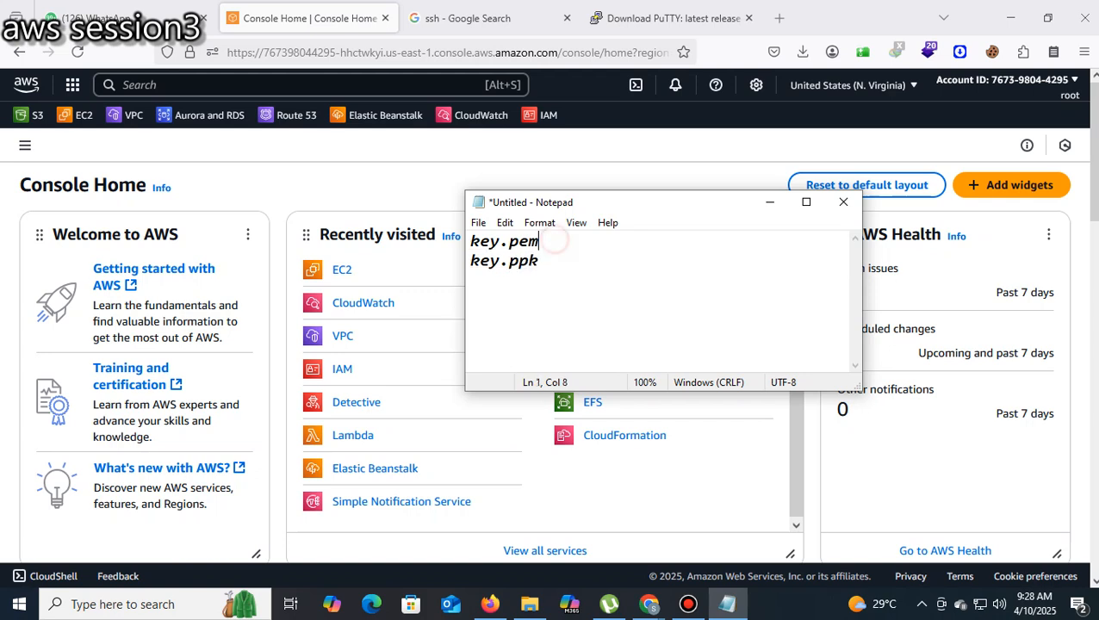
pyautogui.moveTo(537, 240); pyautogui.dragTo(470, 241)
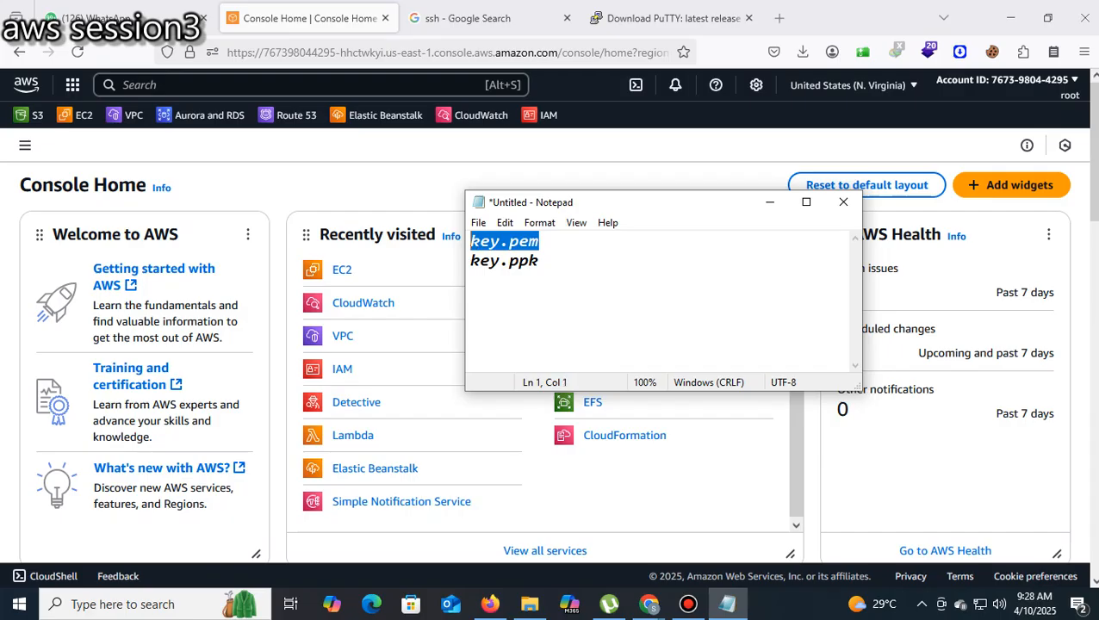
pyautogui.click(548, 244)
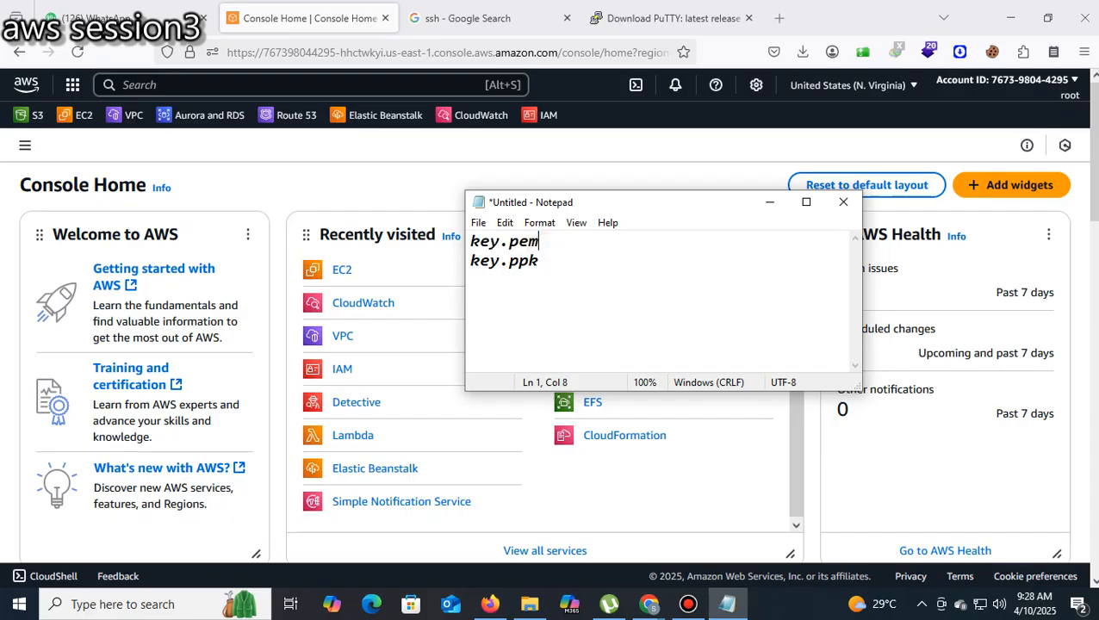
pyautogui.moveTo(540, 261); pyautogui.dragTo(470, 261)
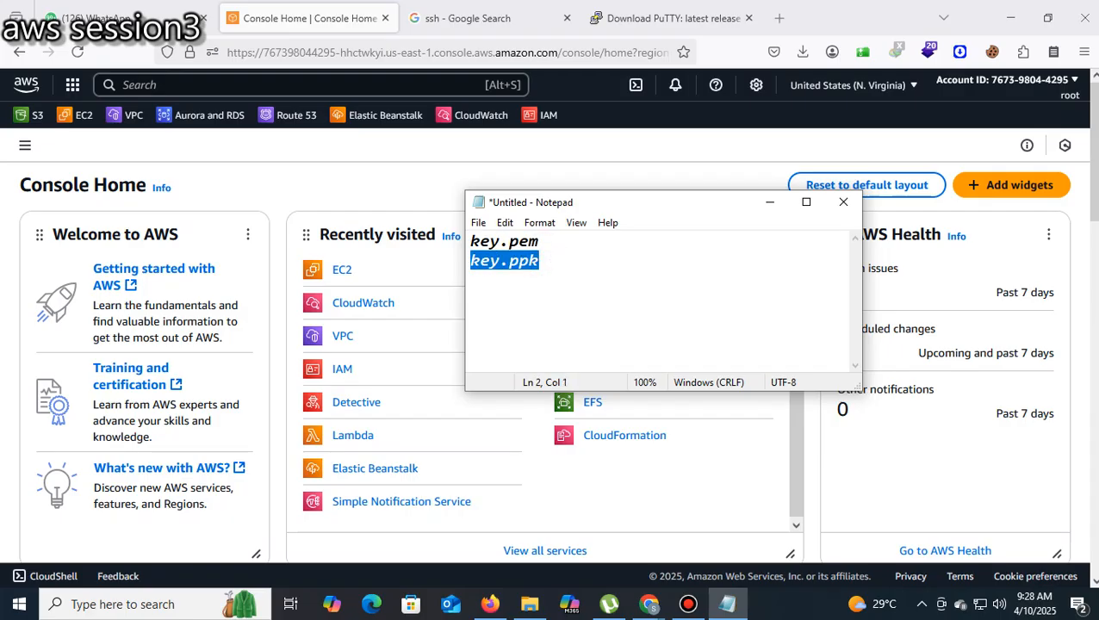
pyautogui.moveTo(547, 242); pyautogui.dragTo(479, 242)
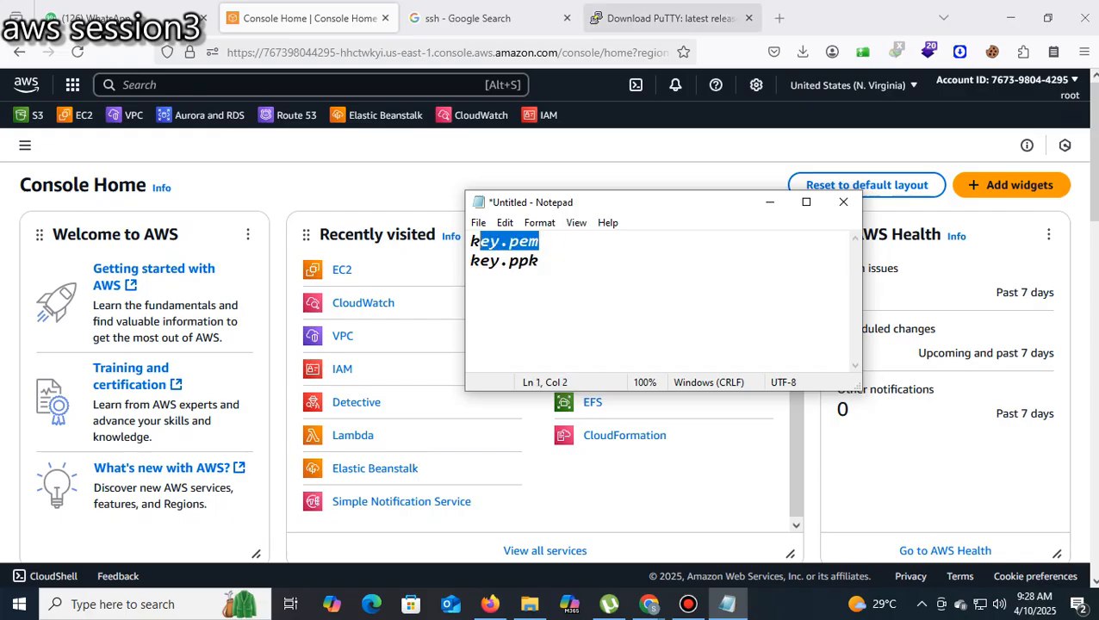
# - Download the 64-bit x86 puttygen.exe from the PuTTY latest release page in Firefox
pyautogui.click(629, 18)
pyautogui.scroll(-12, 552, 328)
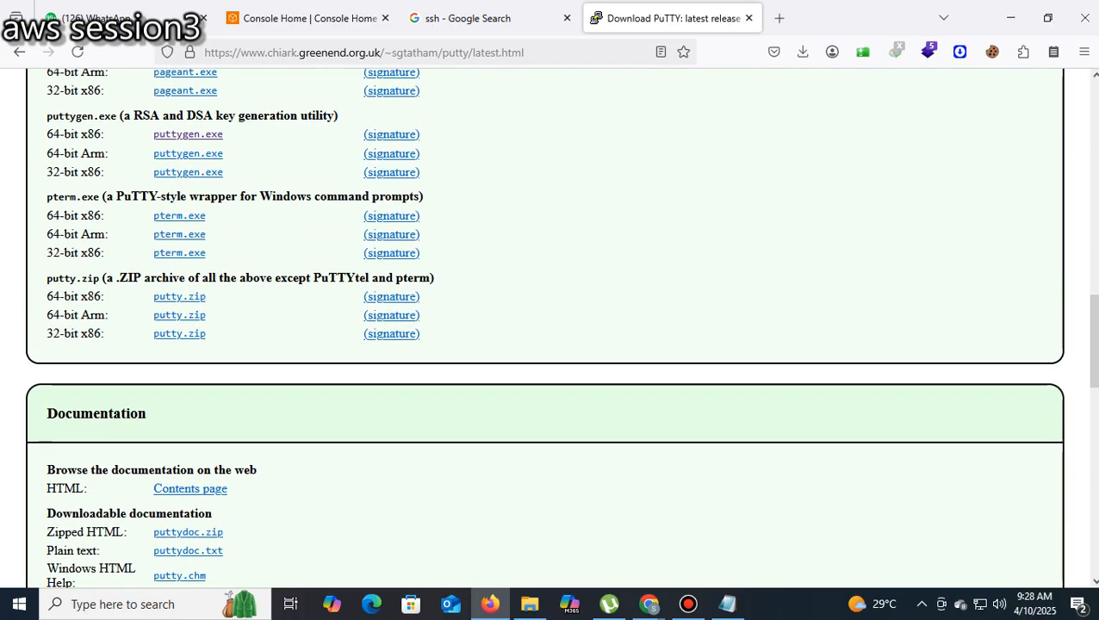
pyautogui.scroll(2, 551, 327)
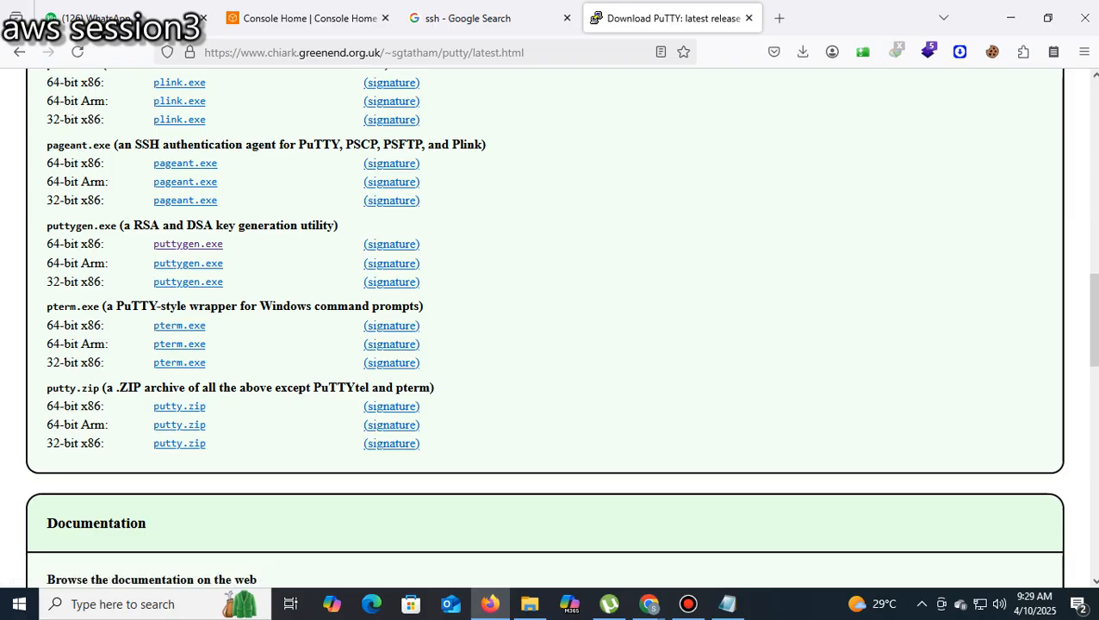
pyautogui.click(188, 243)
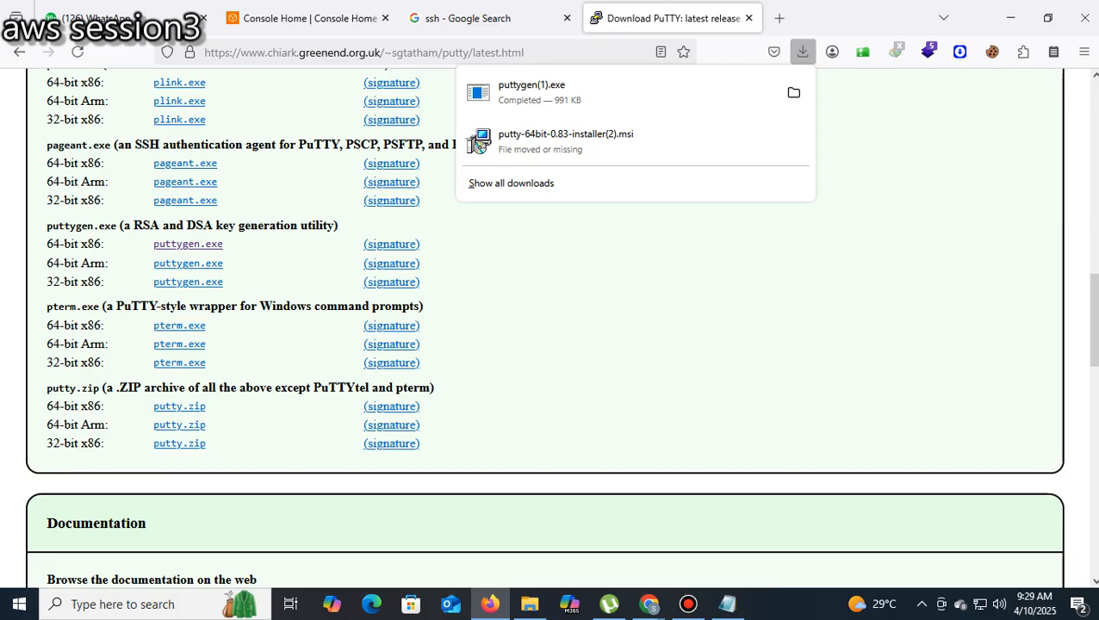
# - In the AWS console, check the list of regions and start launching a new EC2 instance in N. Virginia
pyautogui.click(310, 19)
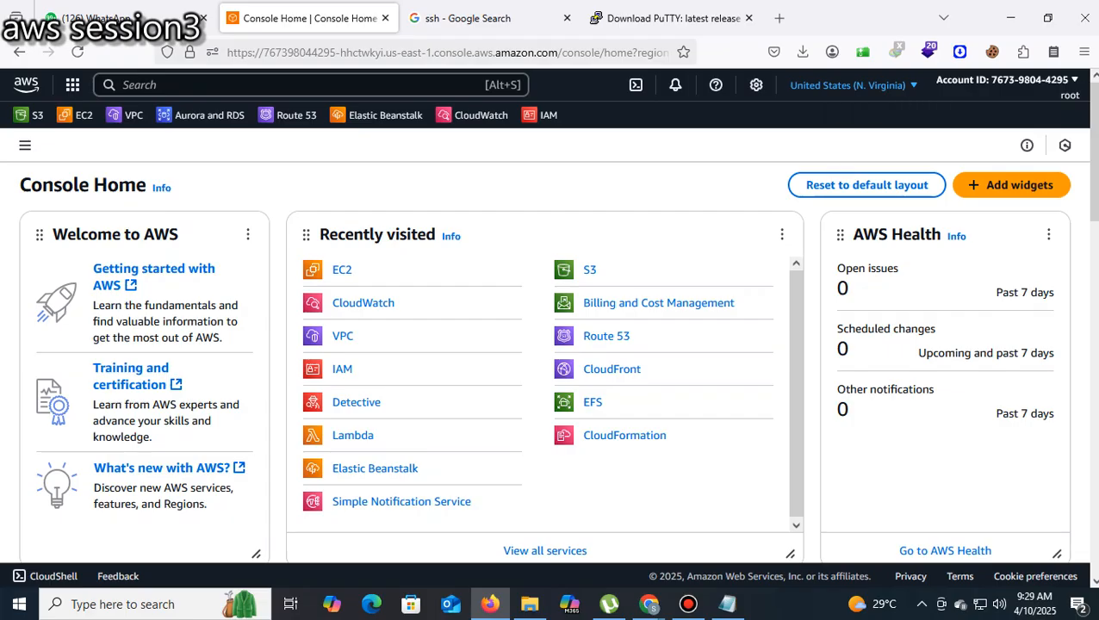
pyautogui.click(848, 84)
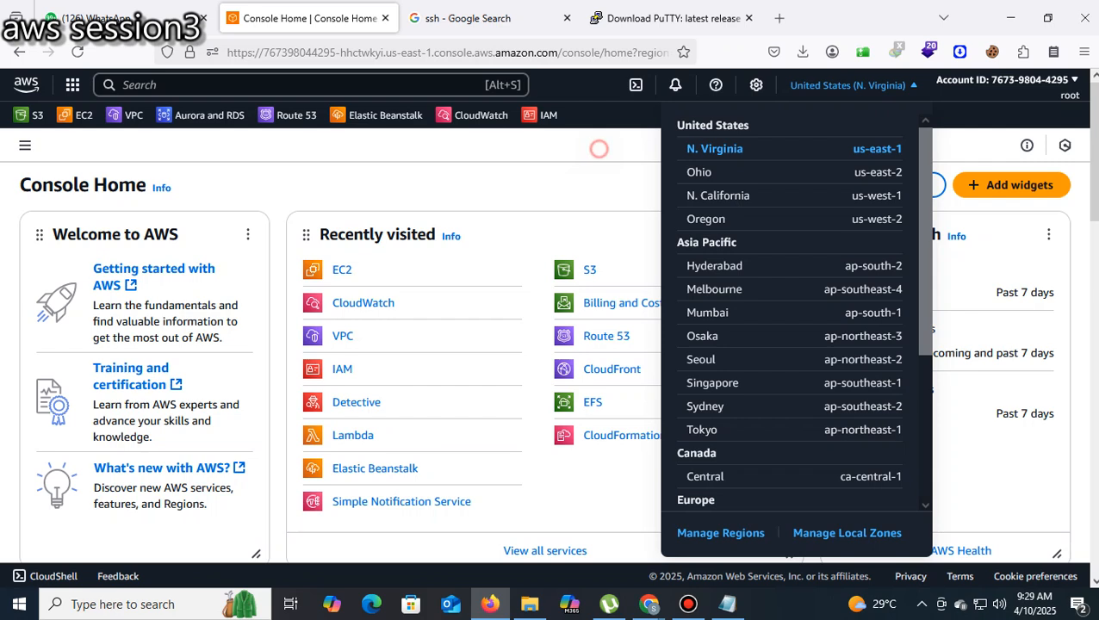
pyautogui.click(593, 143)
pyautogui.click(342, 269)
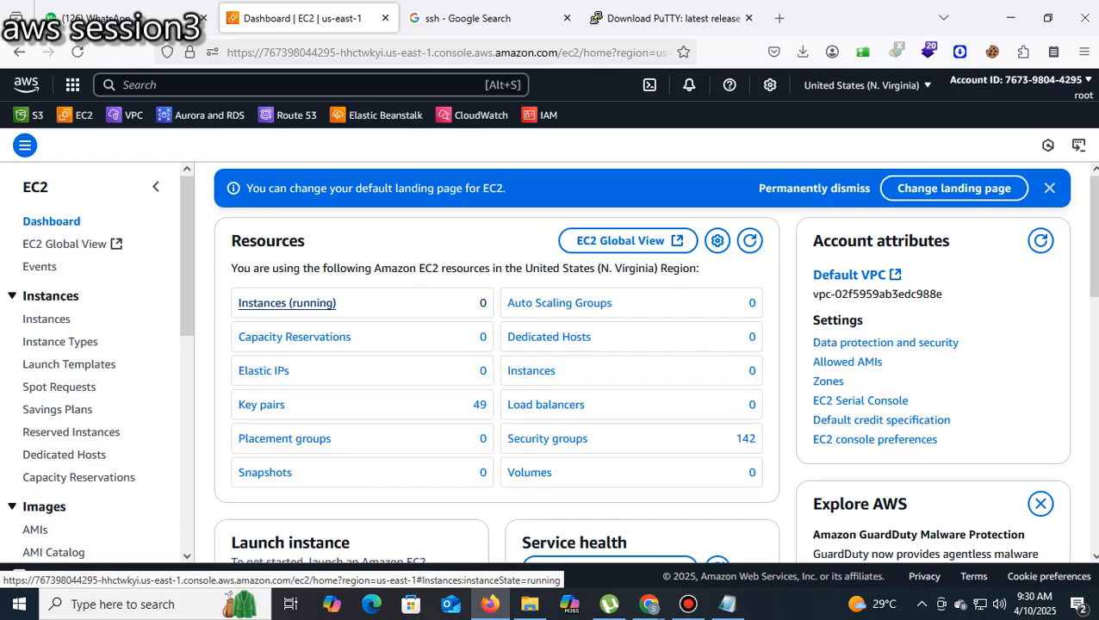
pyautogui.scroll(-4, 287, 297)
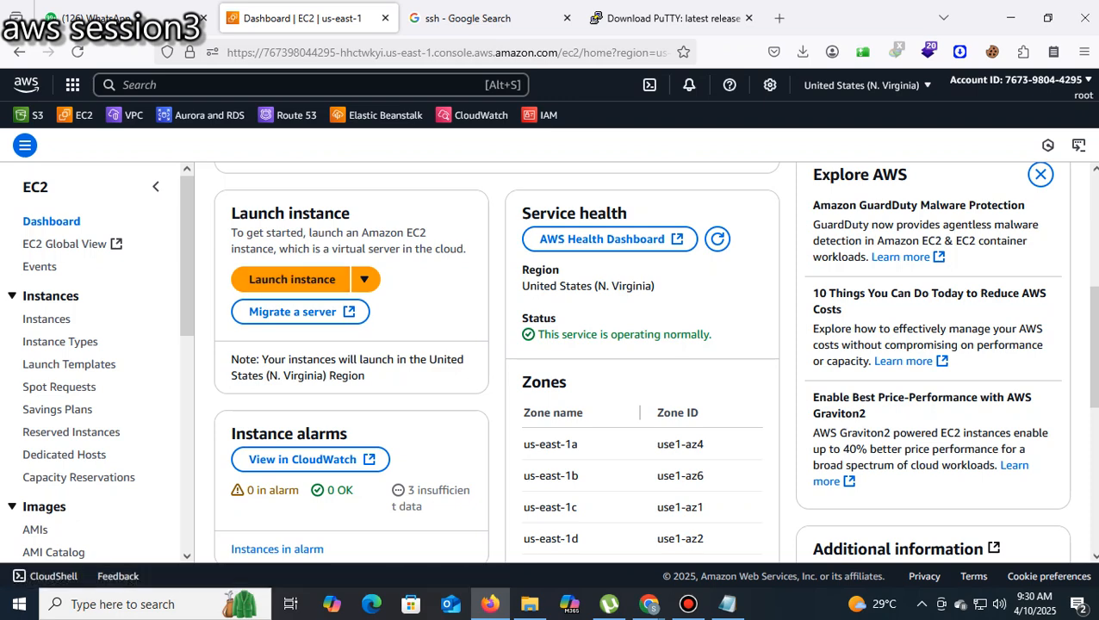
pyautogui.click(298, 279)
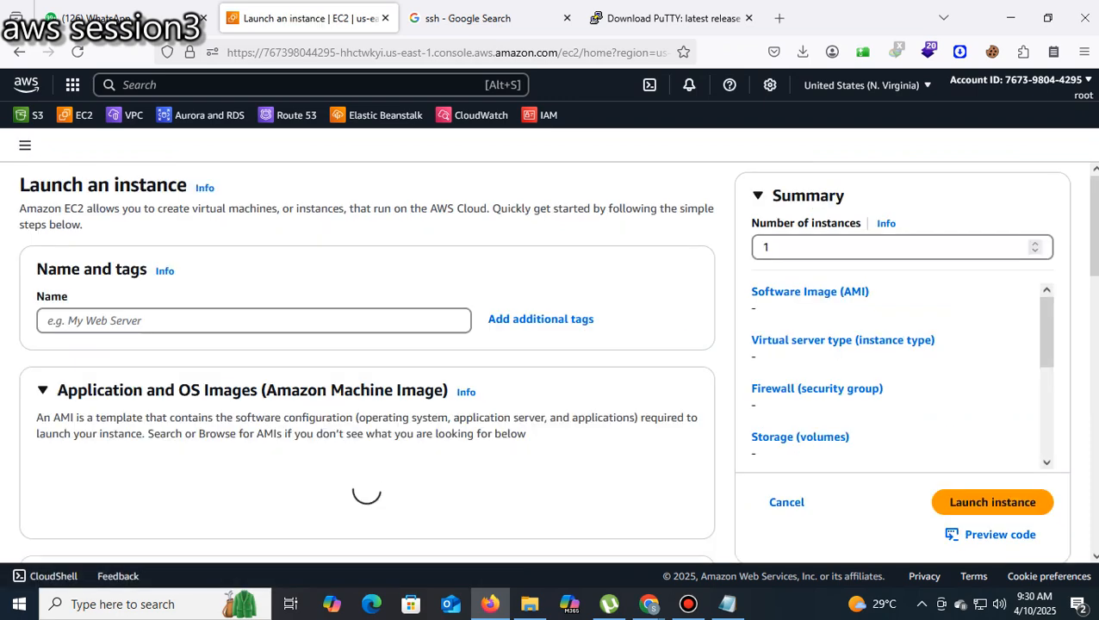
# - Name the new instance linux-server and review its Amazon Linux 2023 AMI and t2.micro instance type
pyautogui.click(82, 317)
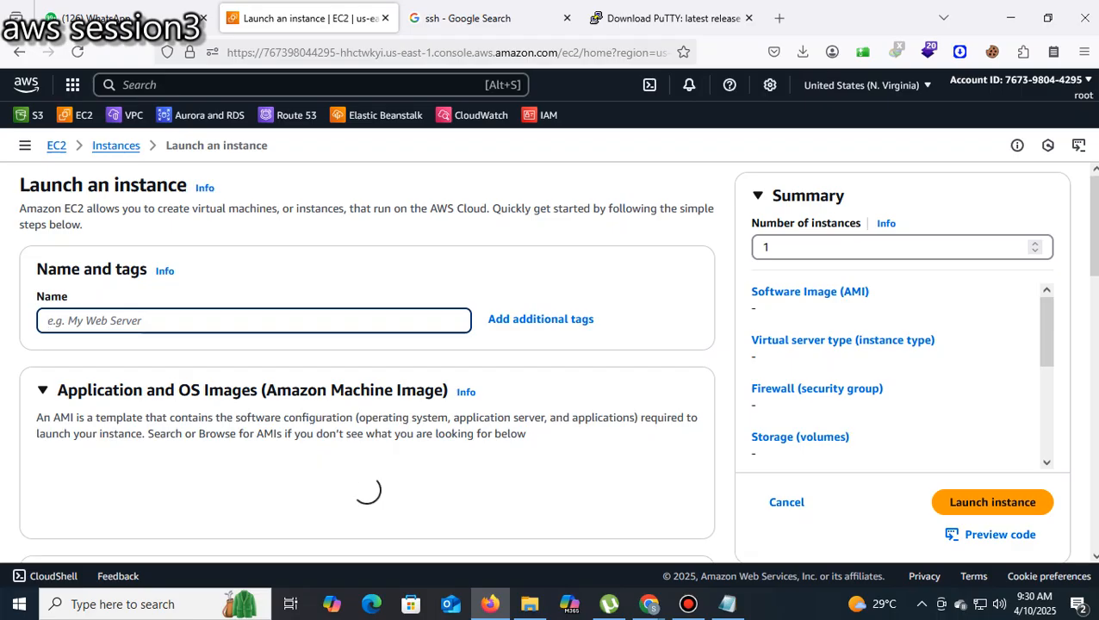
pyautogui.write('lin')
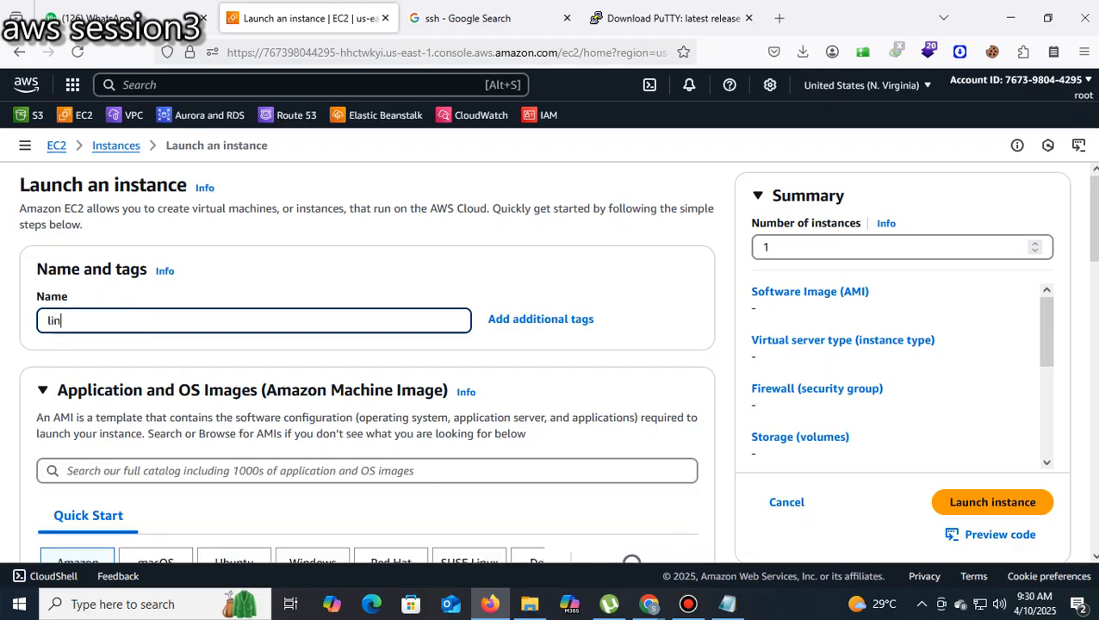
pyautogui.write('ux-serv')
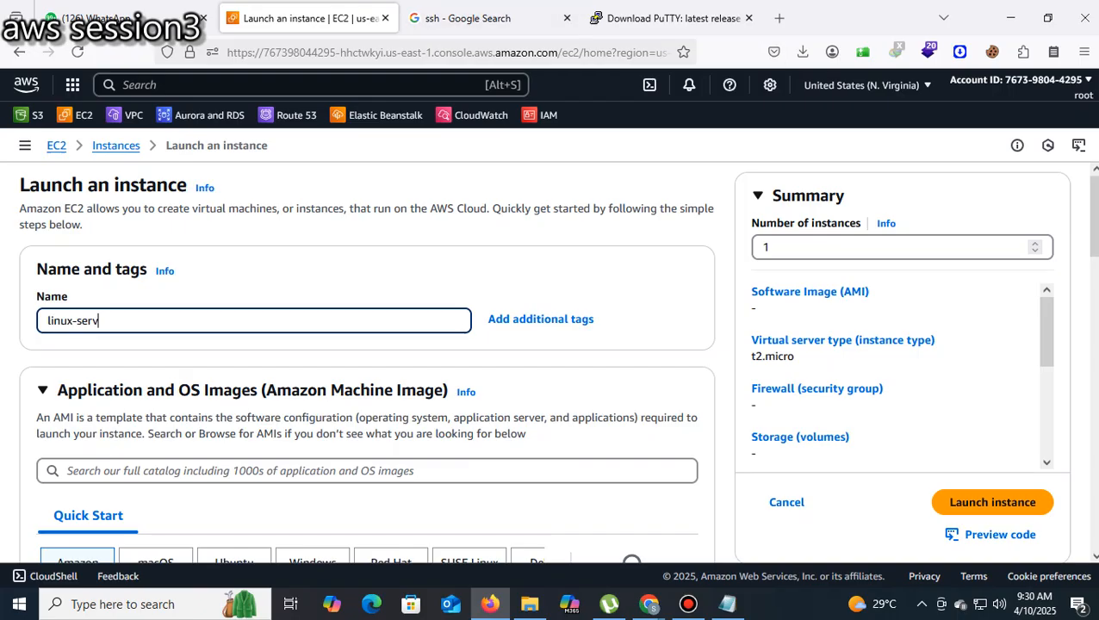
pyautogui.write('er')
pyautogui.scroll(-3, 367, 362)
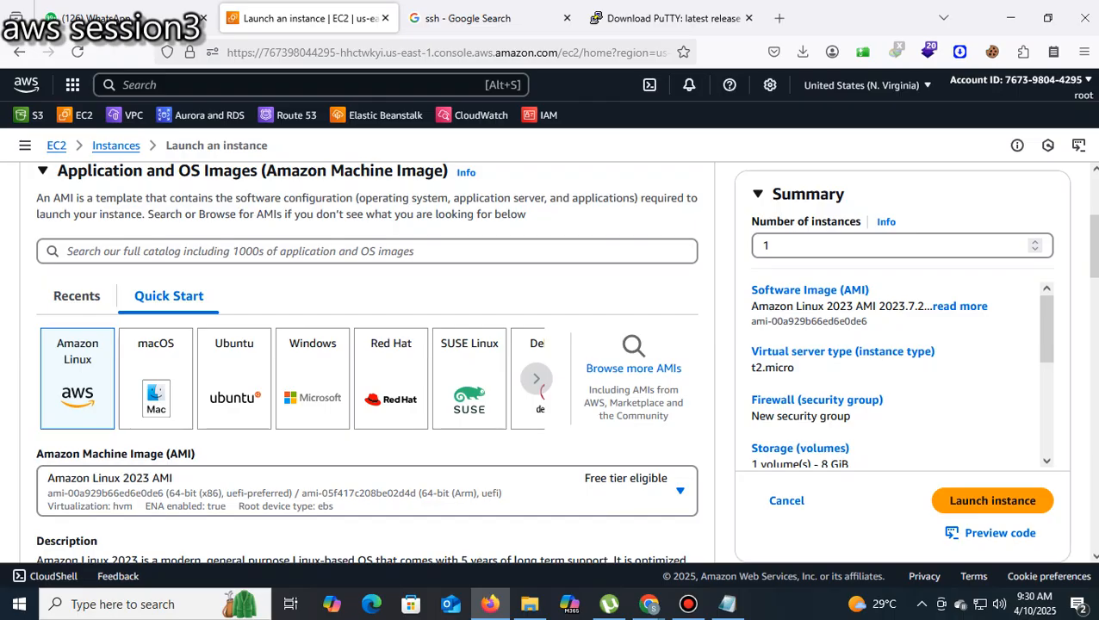
pyautogui.scroll(-3, 366, 362)
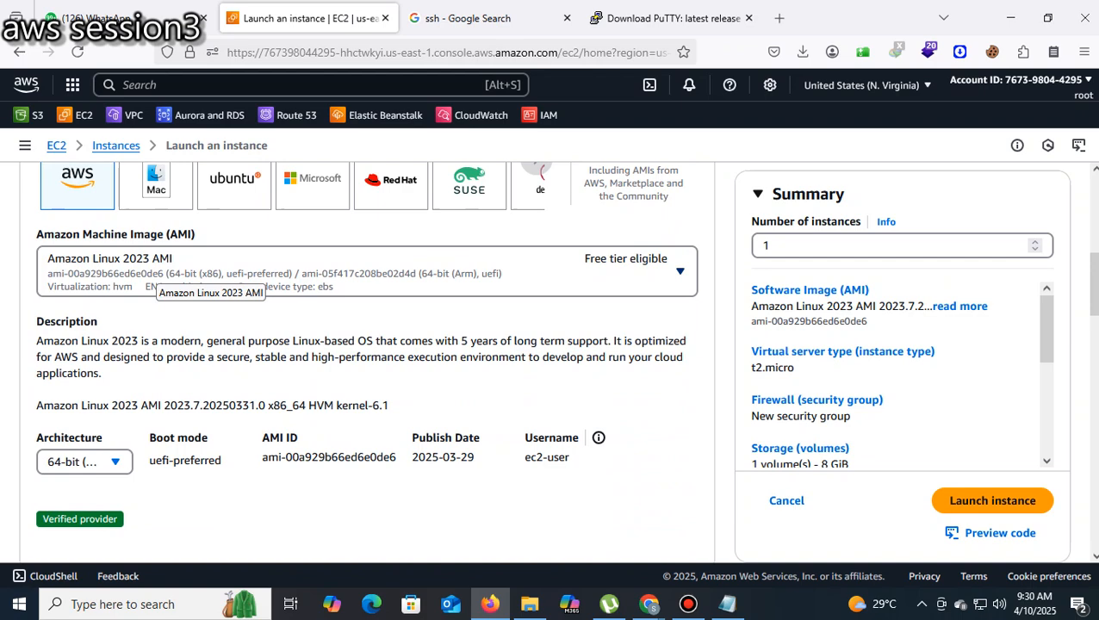
pyautogui.scroll(-5, 366, 362)
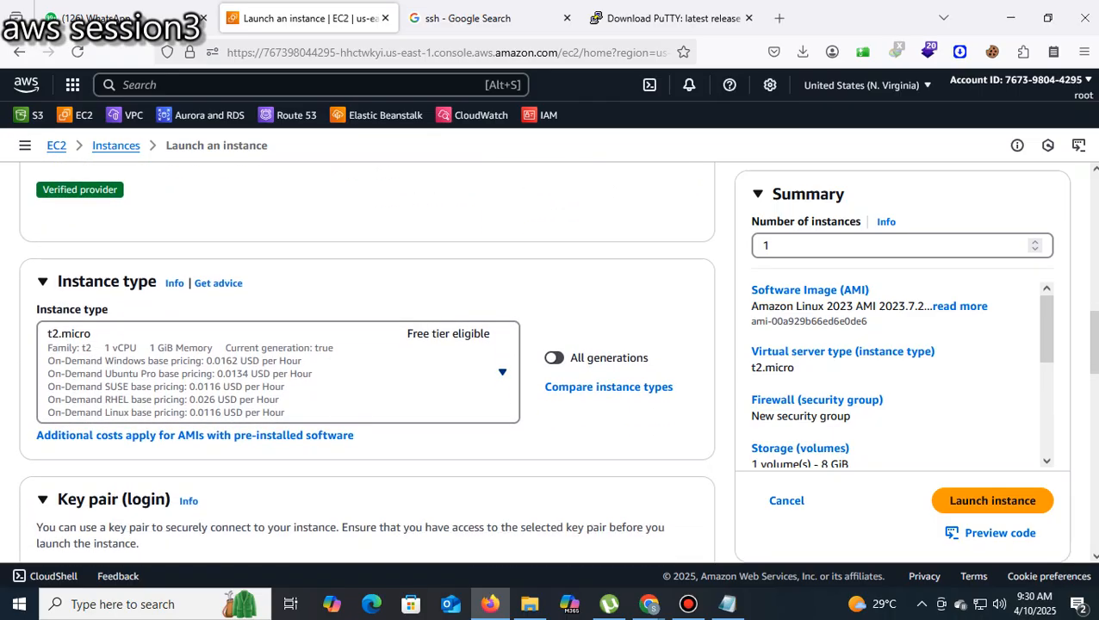
# - Search the existing key pairs in the key pair login section, leaving none selected
pyautogui.scroll(-3, 366, 362)
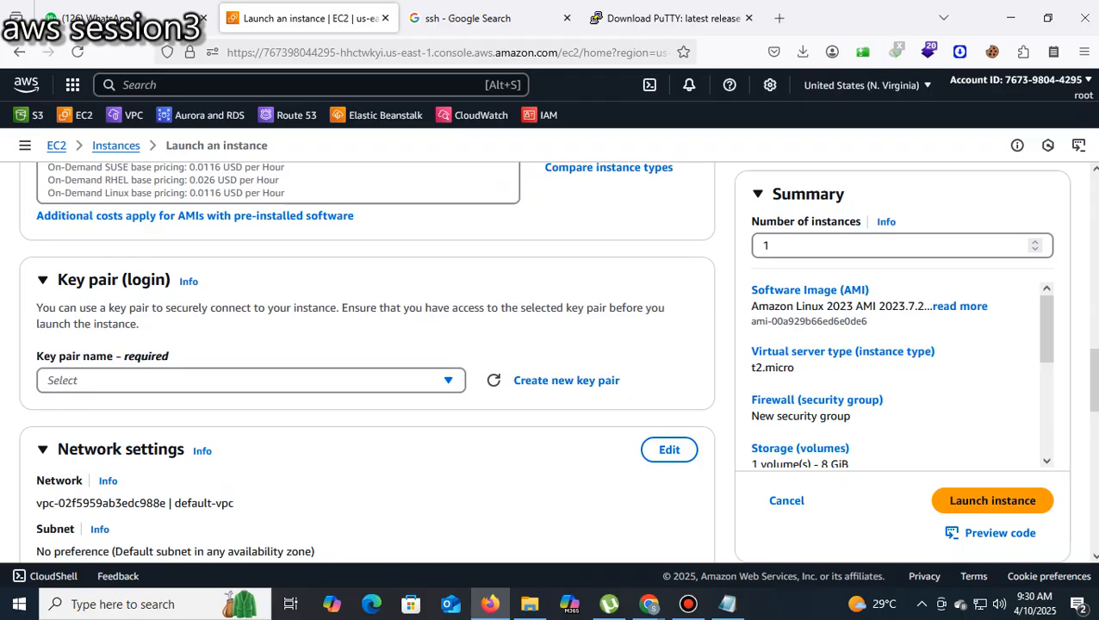
pyautogui.click(447, 380)
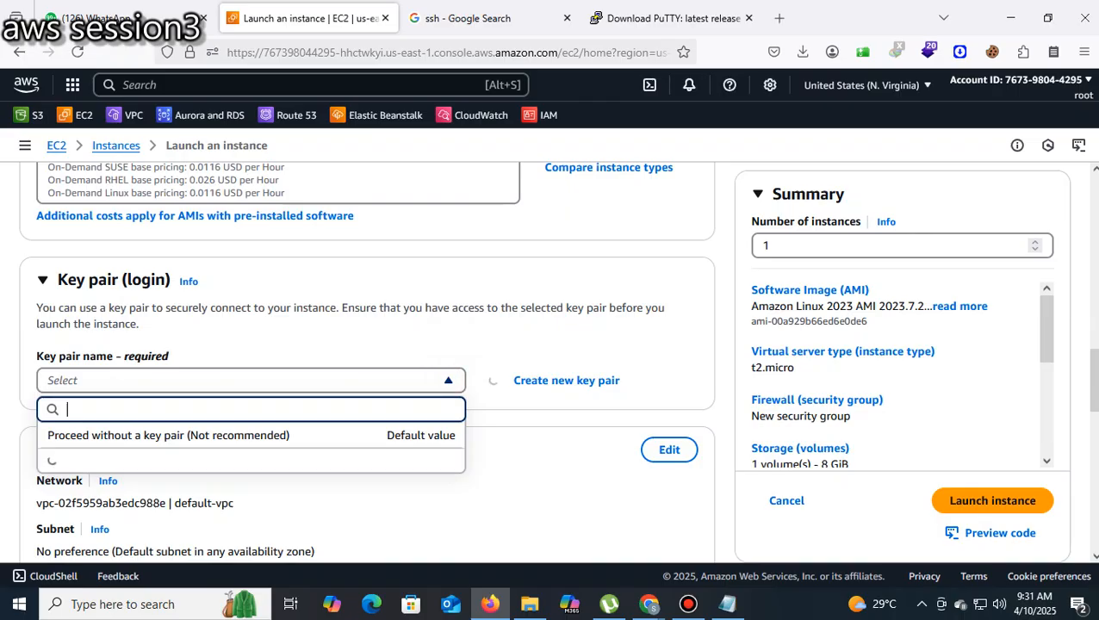
pyautogui.write('durg')
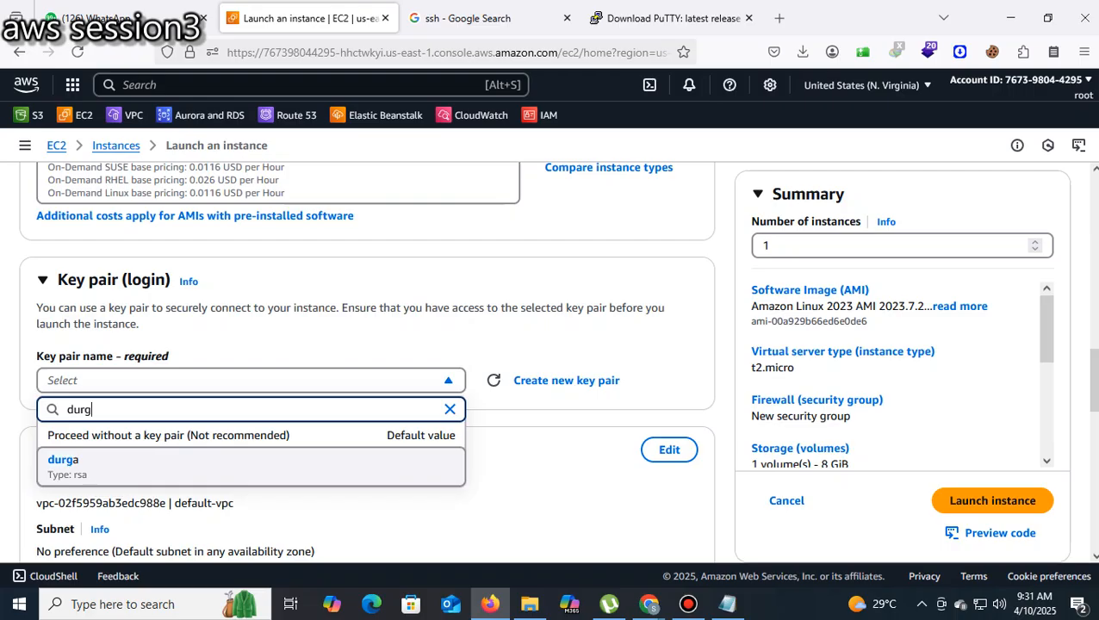
pyautogui.click(532, 326)
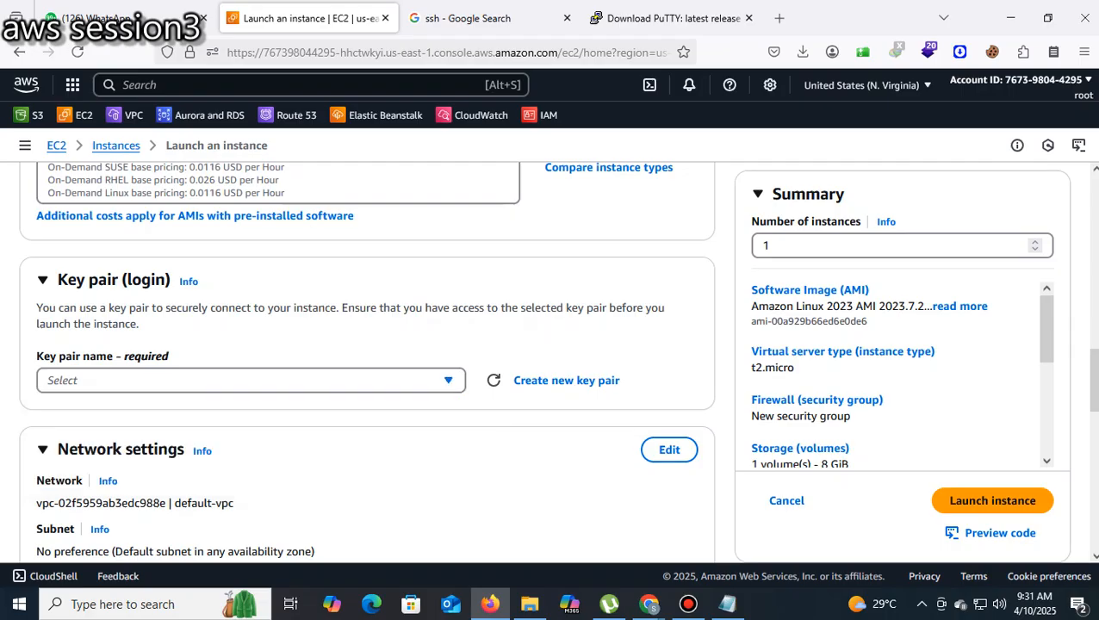
# - Create an RSA key pair named linux1004 in .pem format for the instance and download its private key file
pyautogui.click(575, 381)
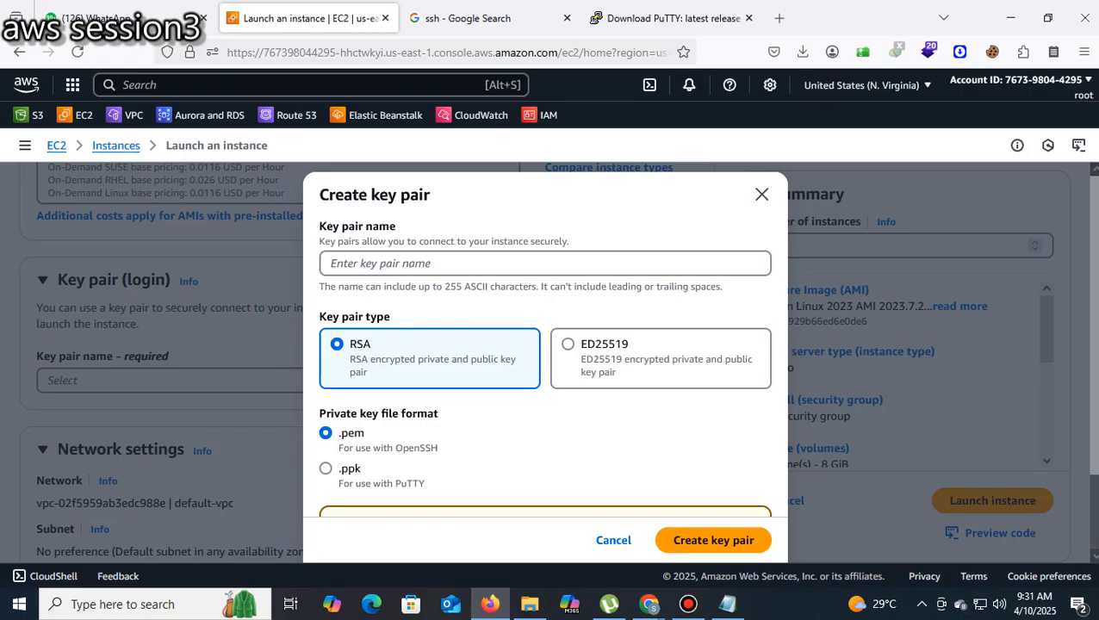
pyautogui.moveTo(530, 194); pyautogui.dragTo(545, 165)
pyautogui.click(431, 443)
pyautogui.click(346, 468)
pyautogui.click(324, 432)
pyautogui.click(387, 264)
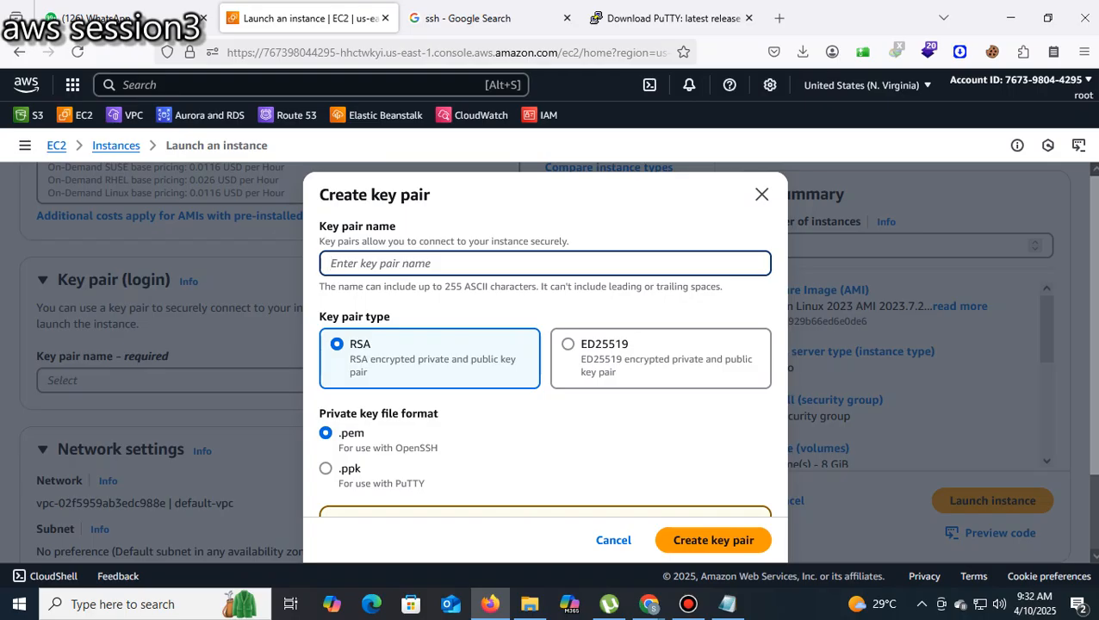
pyautogui.write('linux')
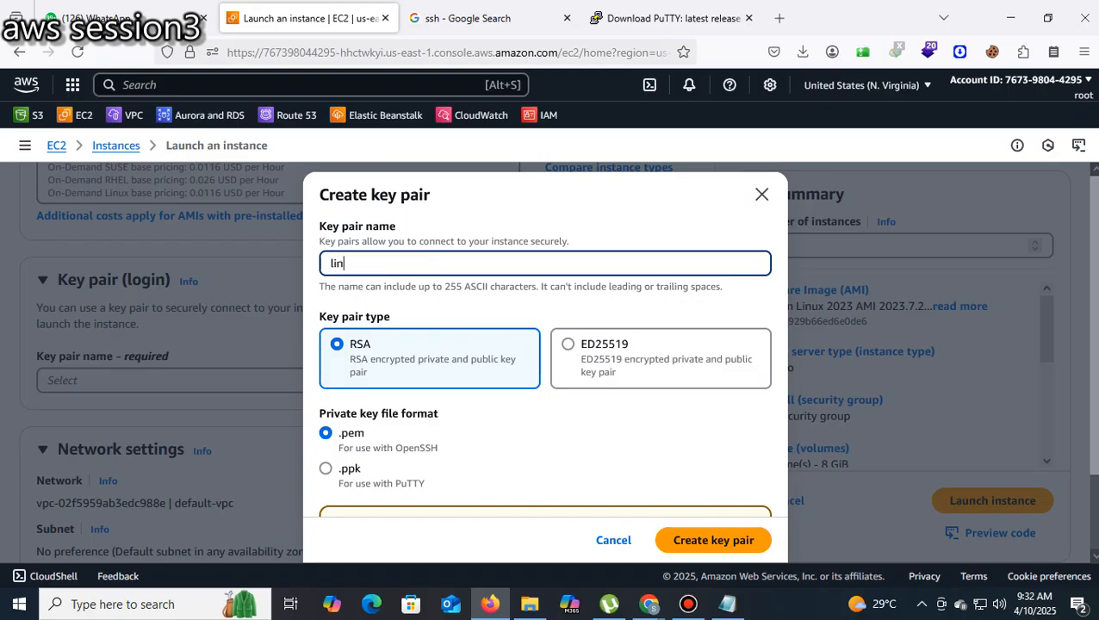
pyautogui.write('1004')
pyautogui.click(685, 535)
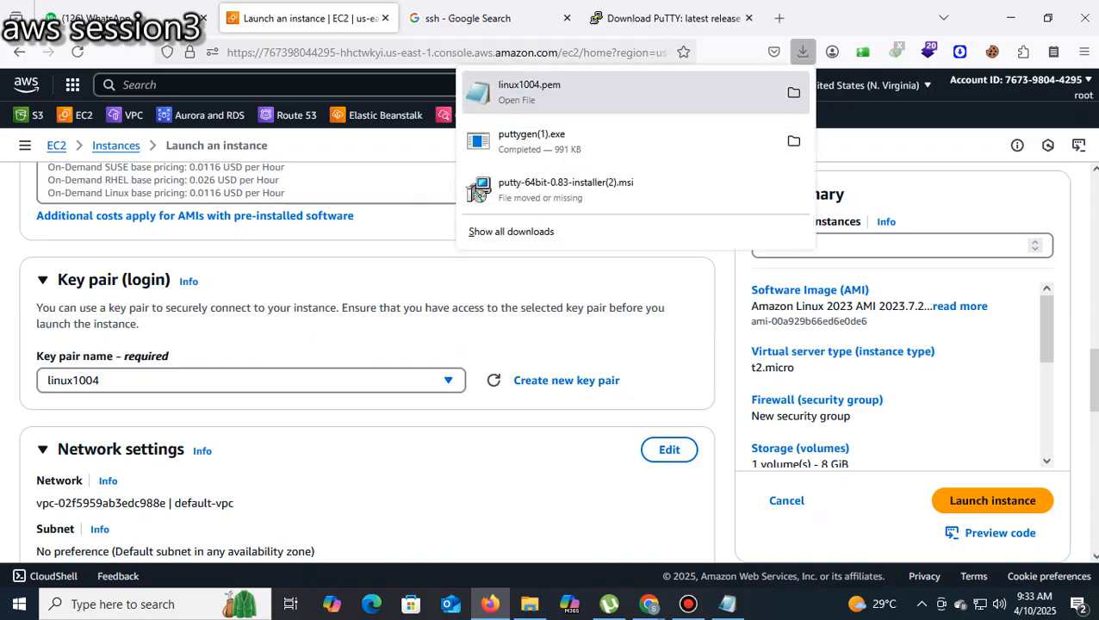
# - Launch the instance with a new security group allowing SSH traffic from Anywhere, and open it in the instances list
pyautogui.scroll(-3, 362, 362)
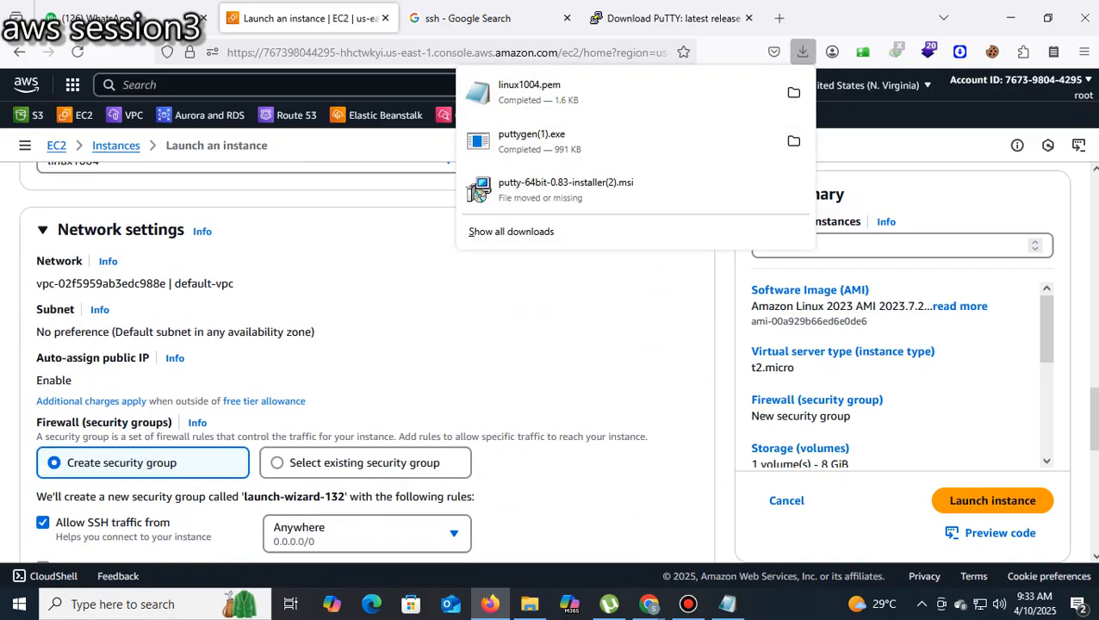
pyautogui.scroll(-3, 362, 362)
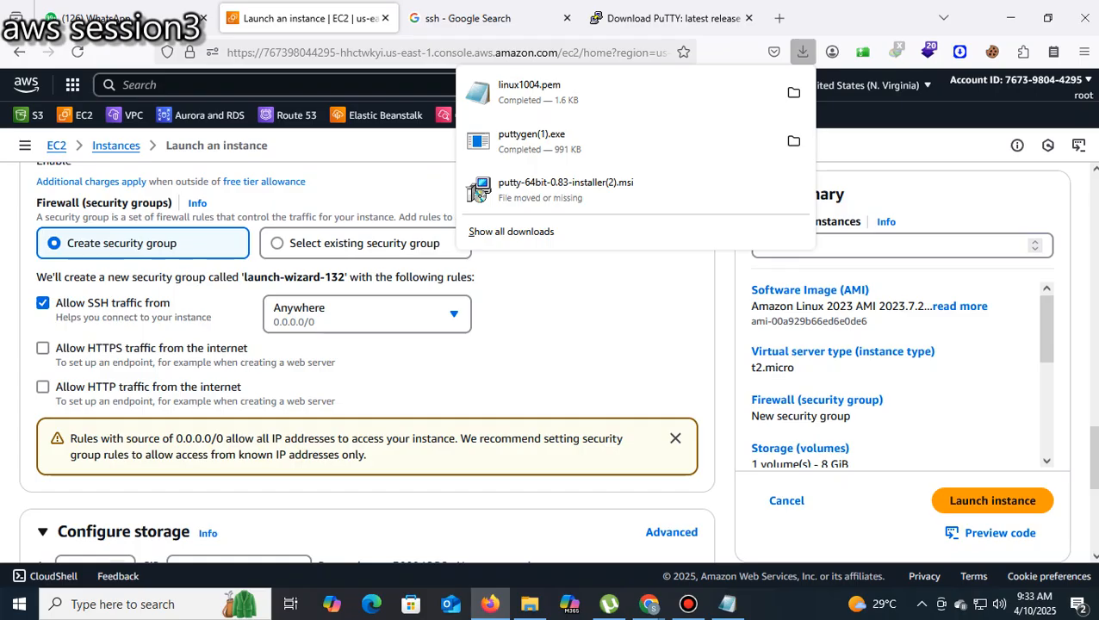
pyautogui.click(393, 153)
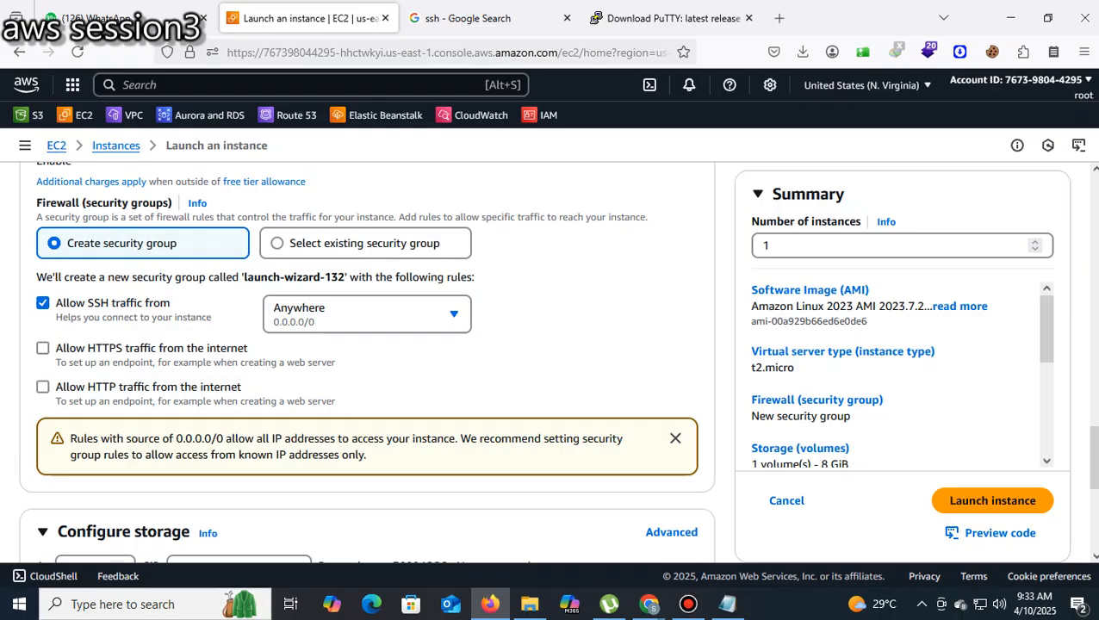
pyautogui.scroll(2, 367, 362)
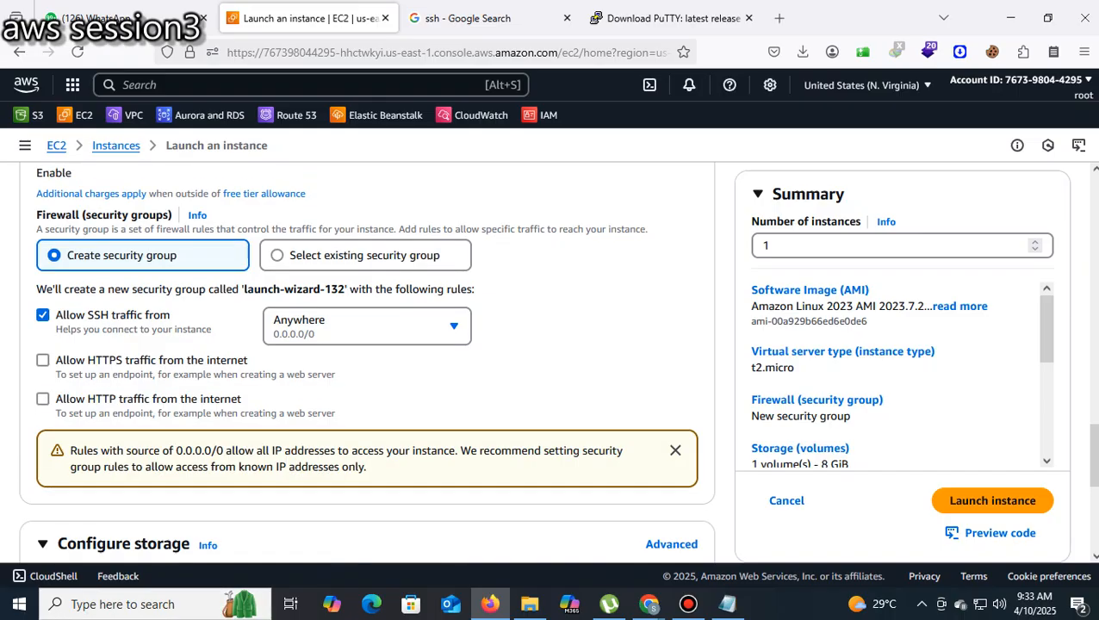
pyautogui.scroll(-2, 367, 361)
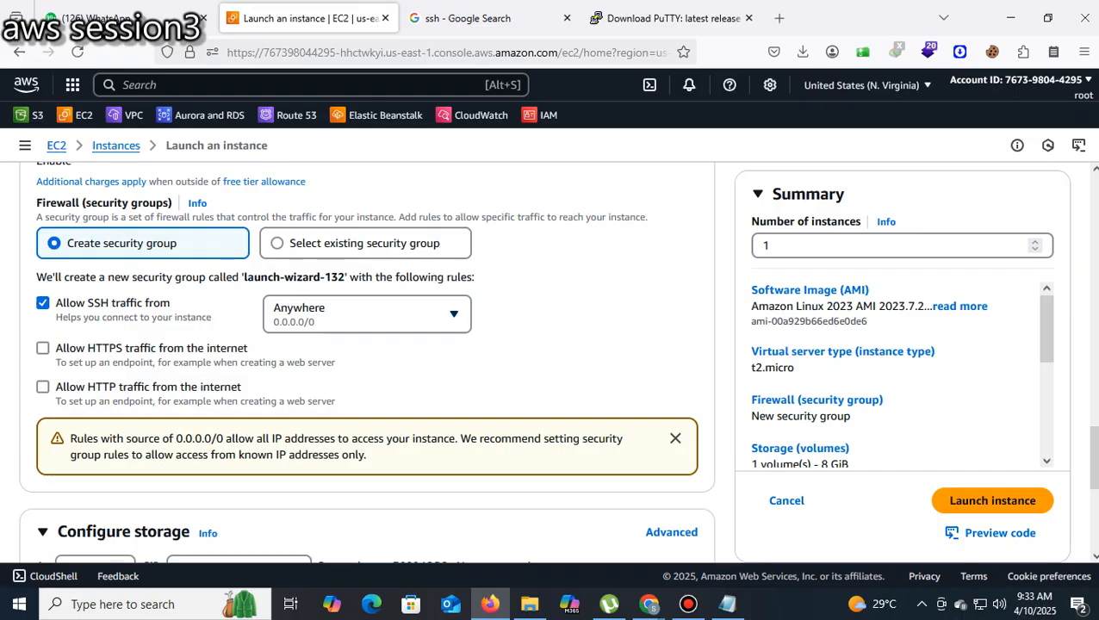
pyautogui.click(448, 312)
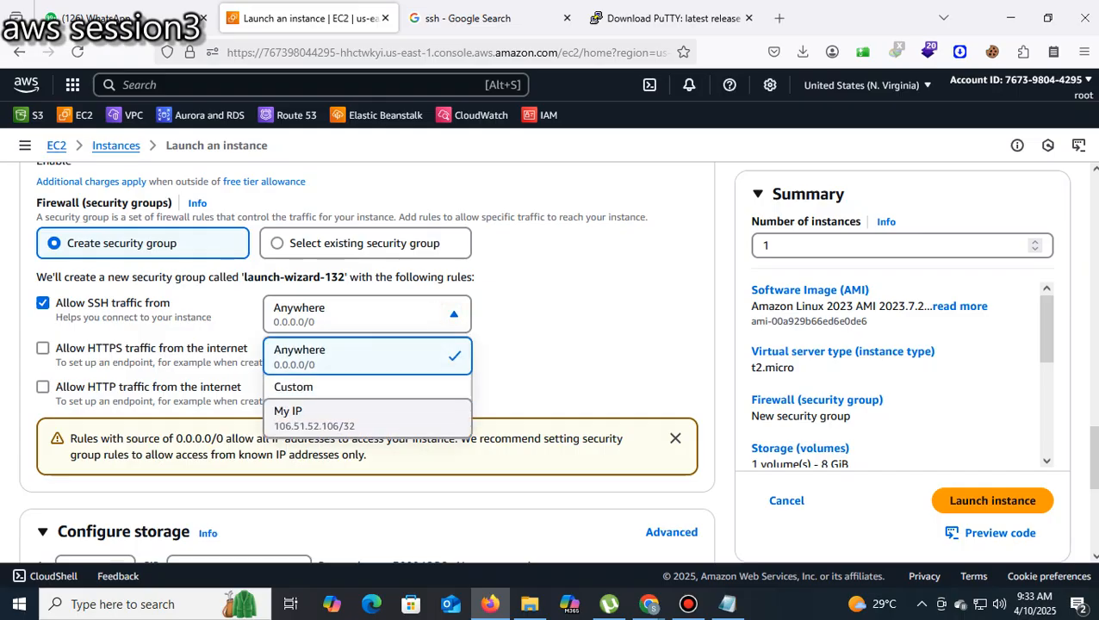
pyautogui.click(508, 322)
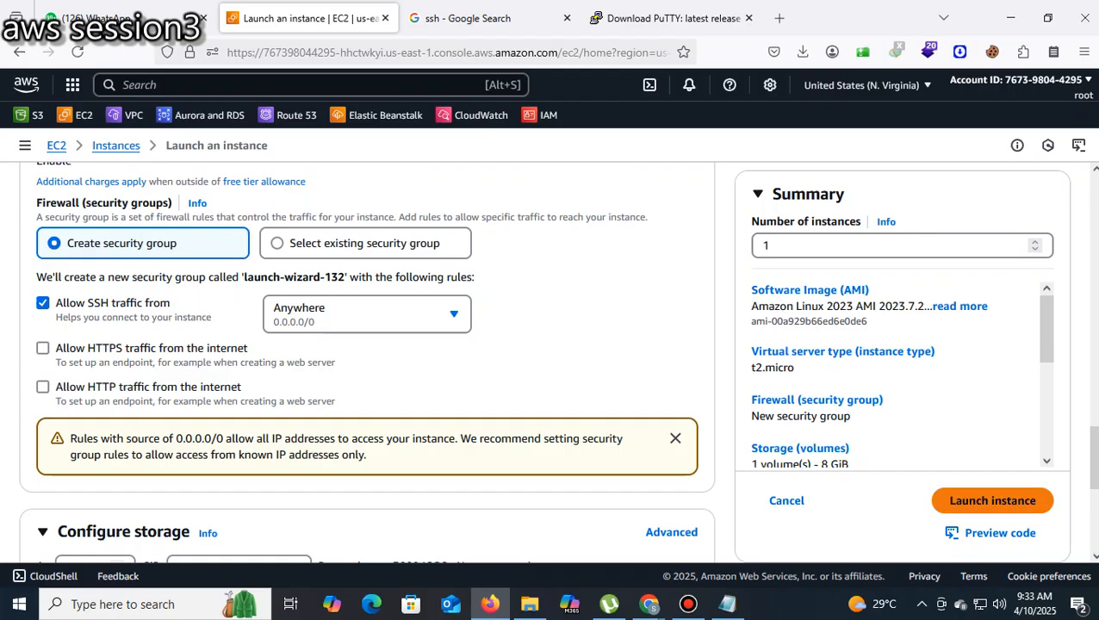
pyautogui.click(992, 500)
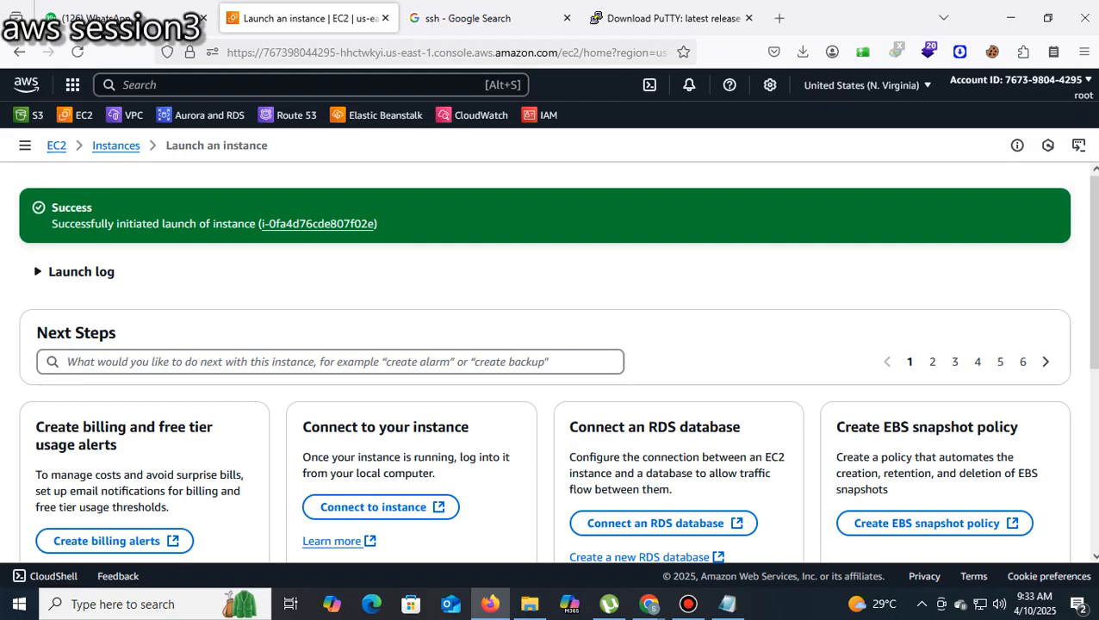
pyautogui.click(328, 223)
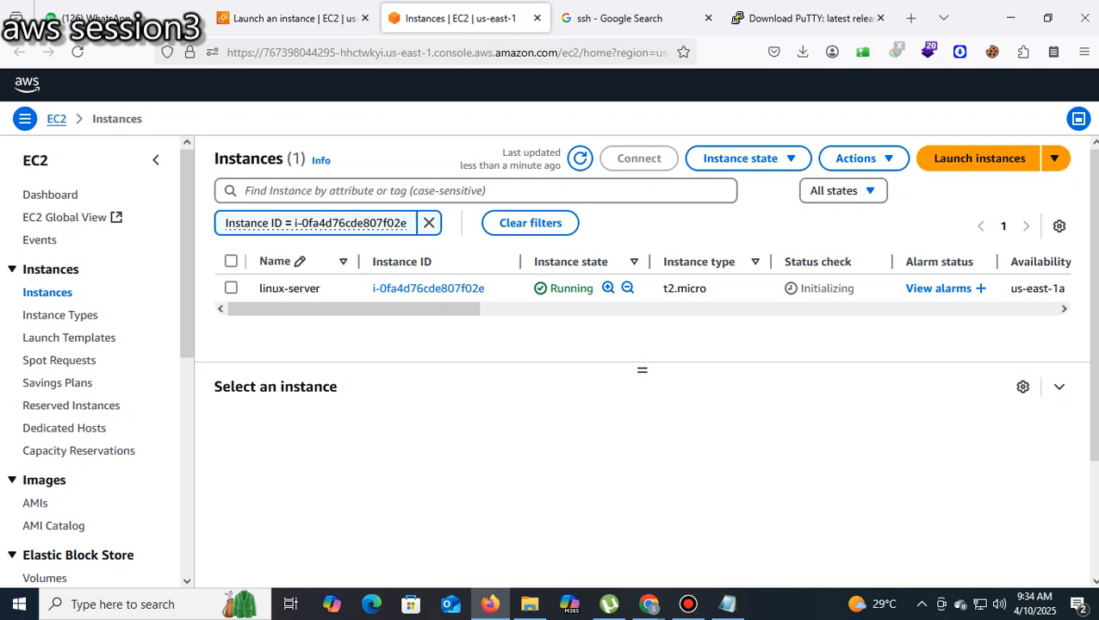
# - Show the downloaded linux1004.pem file in its Downloads folder, then minimize the folder window
pyautogui.click(802, 52)
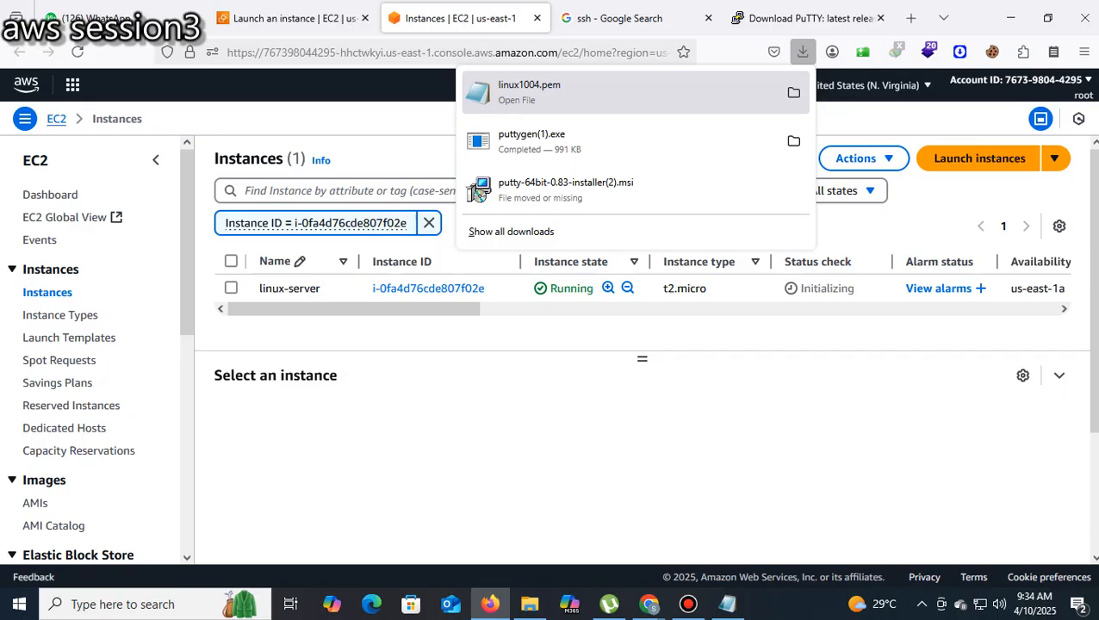
pyautogui.rightClick(483, 96)
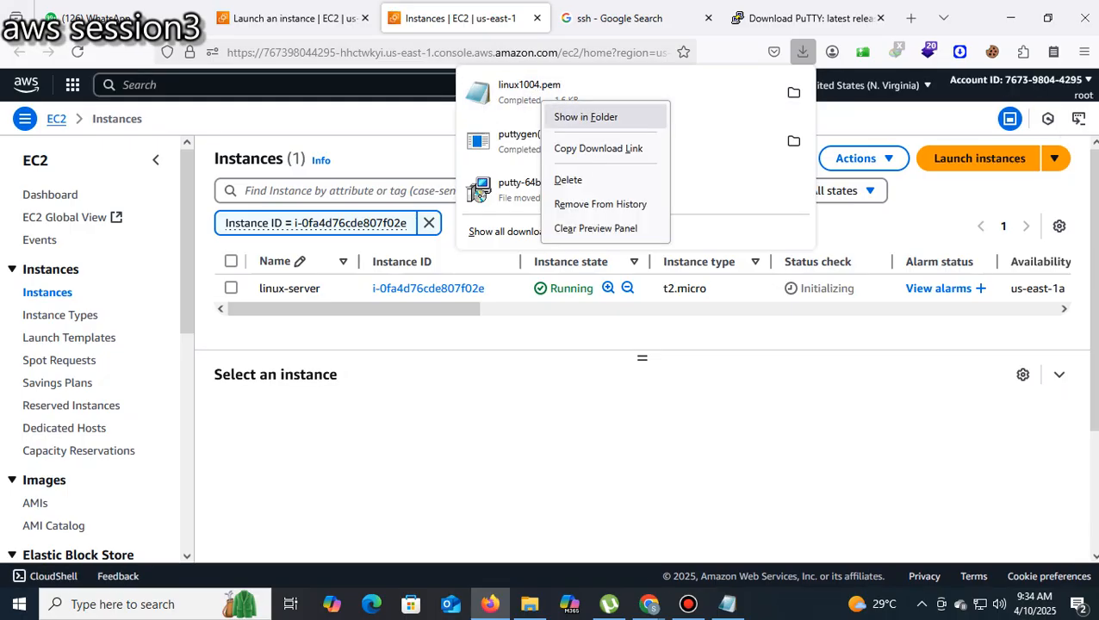
pyautogui.click(517, 115)
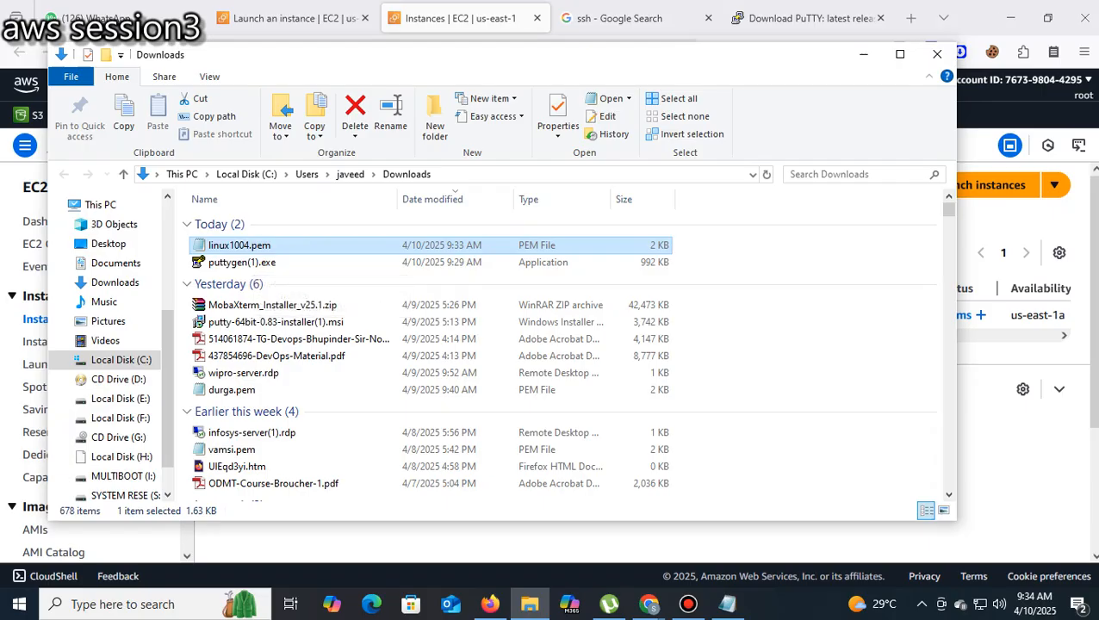
pyautogui.click(863, 54)
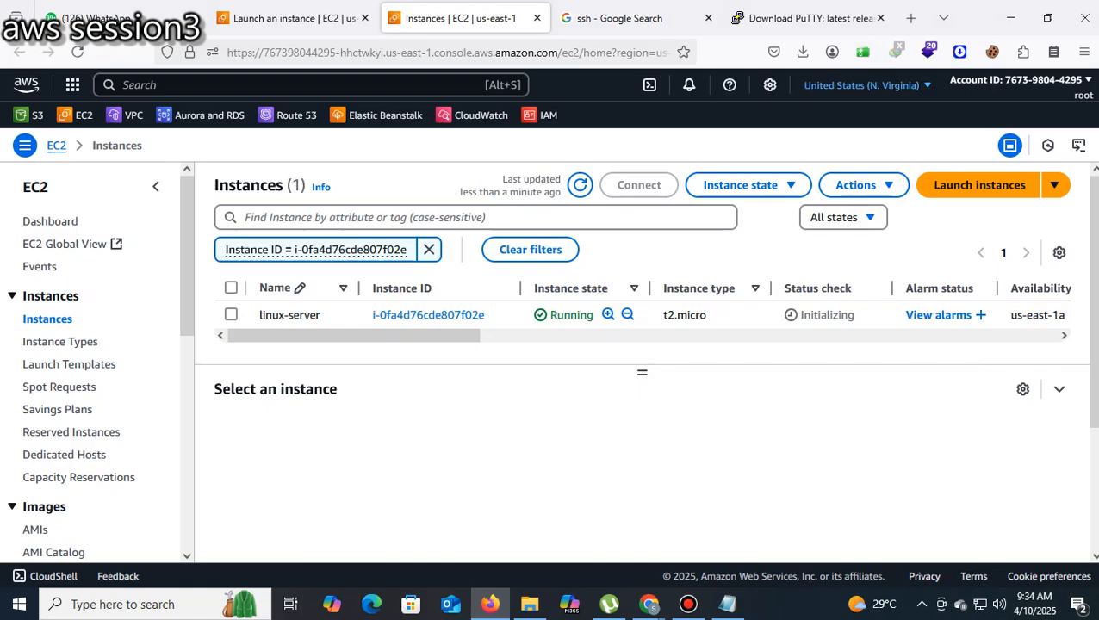
pyautogui.click(78, 606)
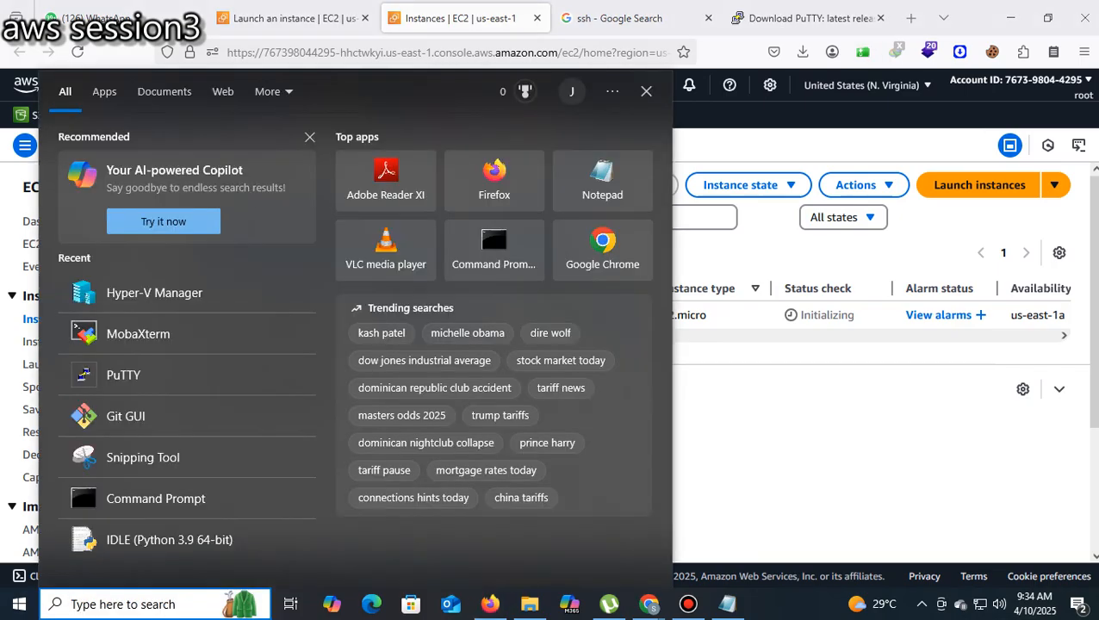
pyautogui.write('putty')
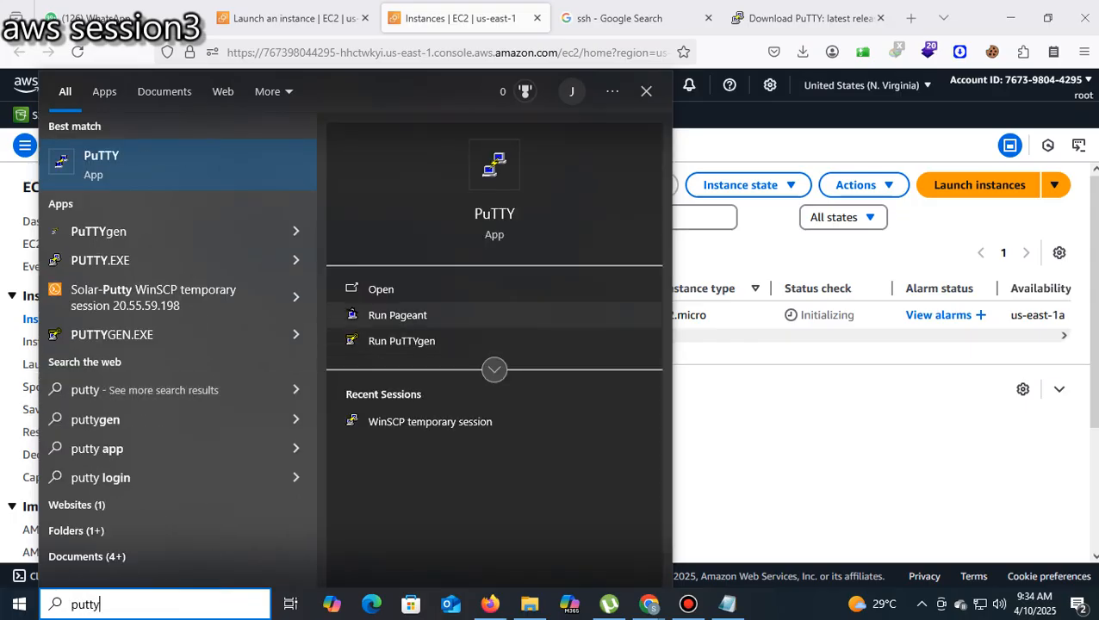
pyautogui.click(491, 170)
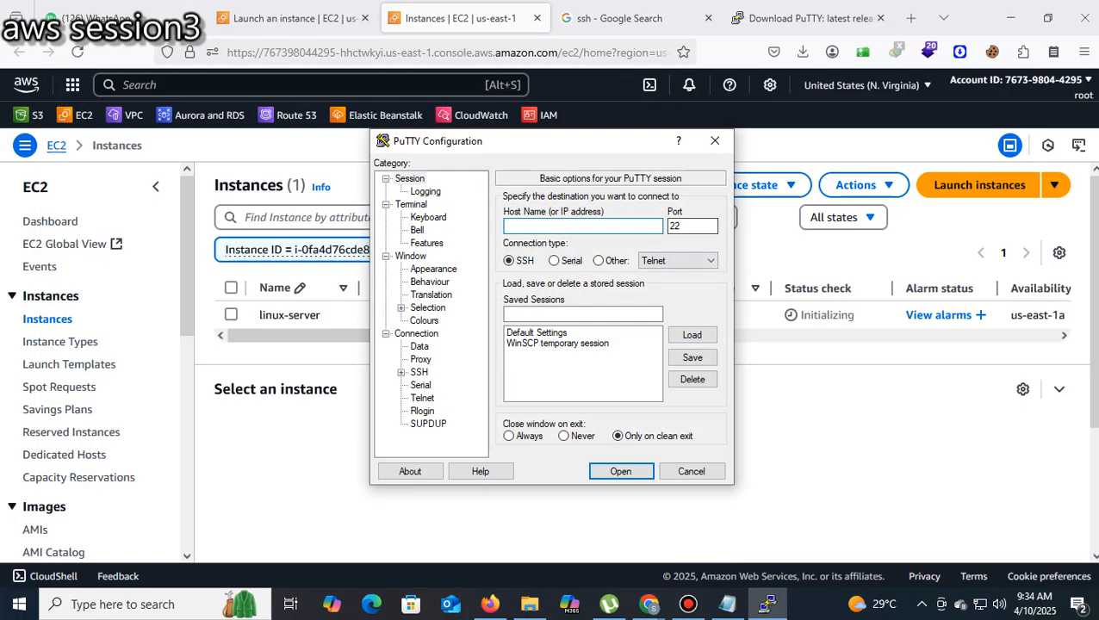
pyautogui.click(715, 141)
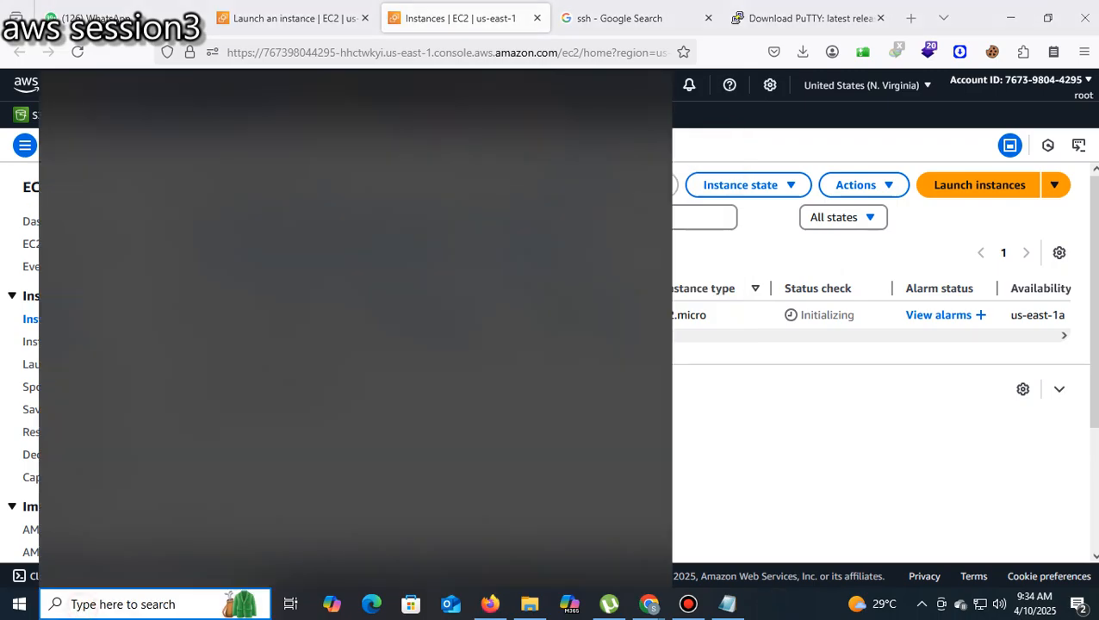
# - Switch to PuTTYgen and load the linux1004.pem private key from the Downloads folder, with All Files shown
pyautogui.click(81, 605)
pyautogui.write('p')
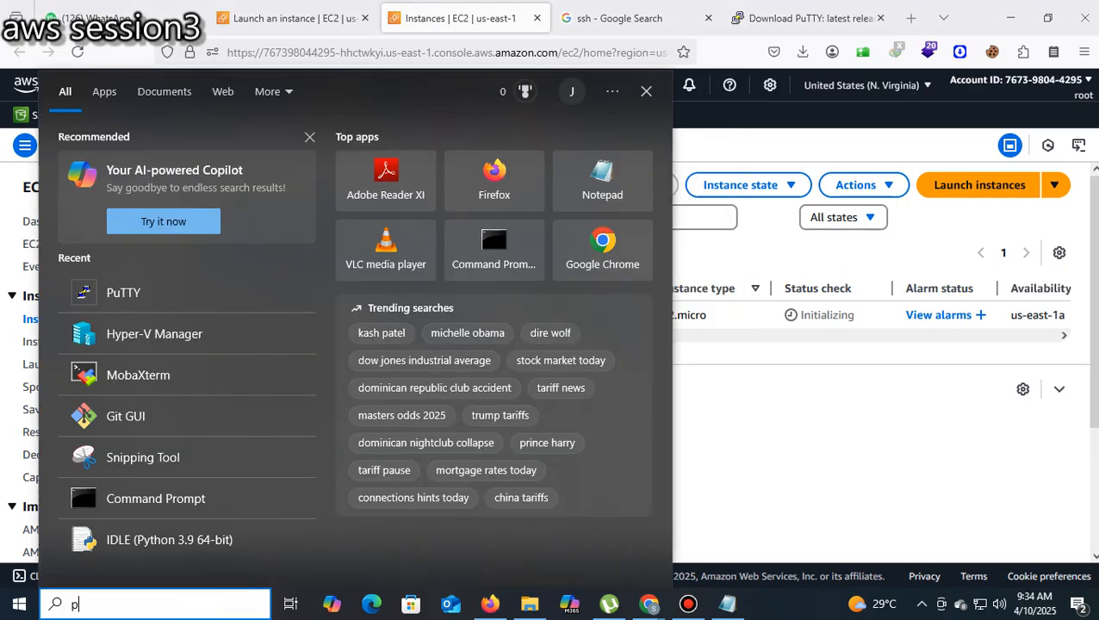
pyautogui.write('uttygen')
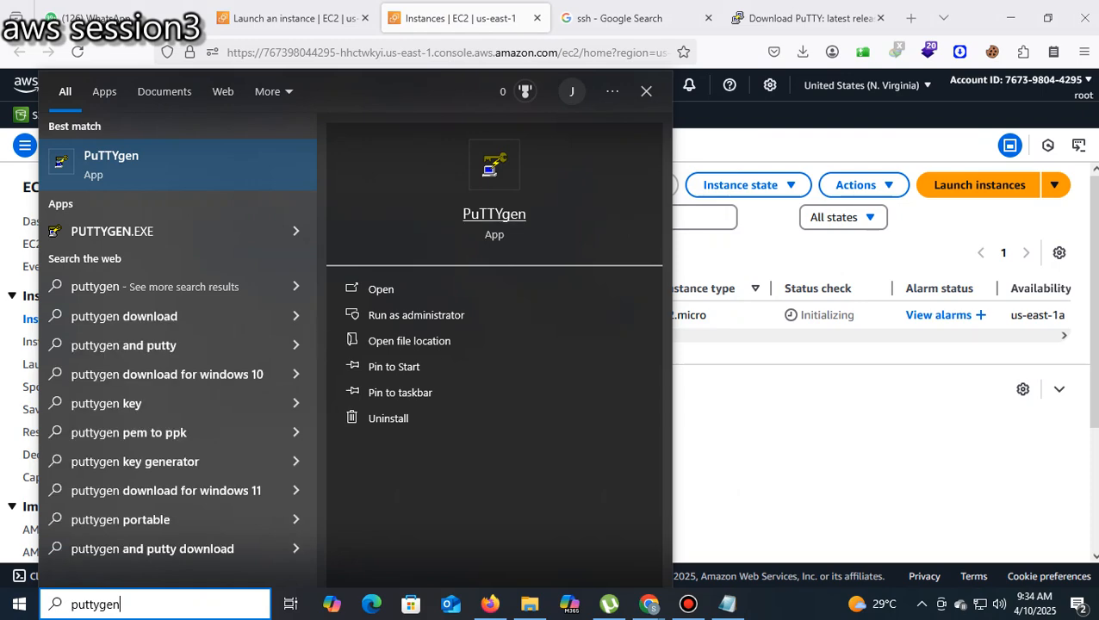
pyautogui.press('Return')
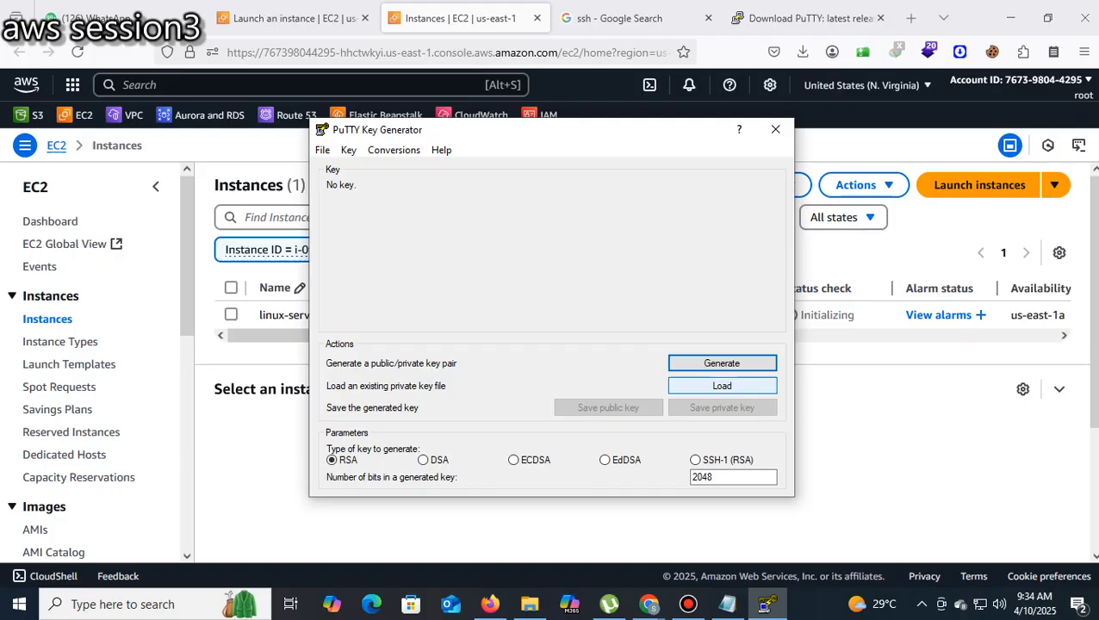
pyautogui.click(722, 385)
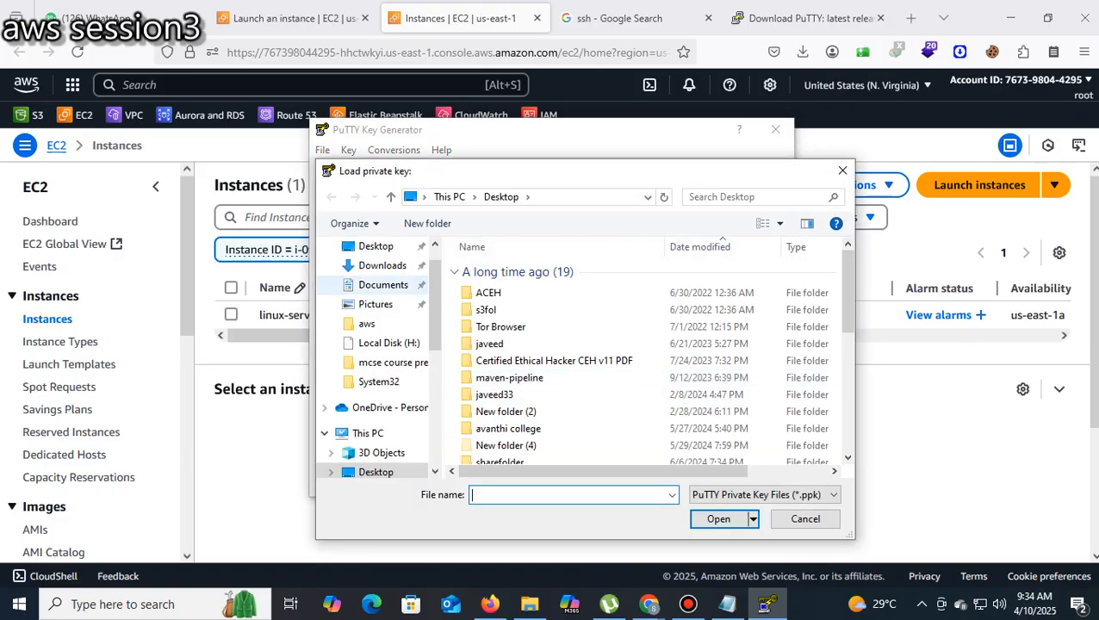
pyautogui.click(383, 265)
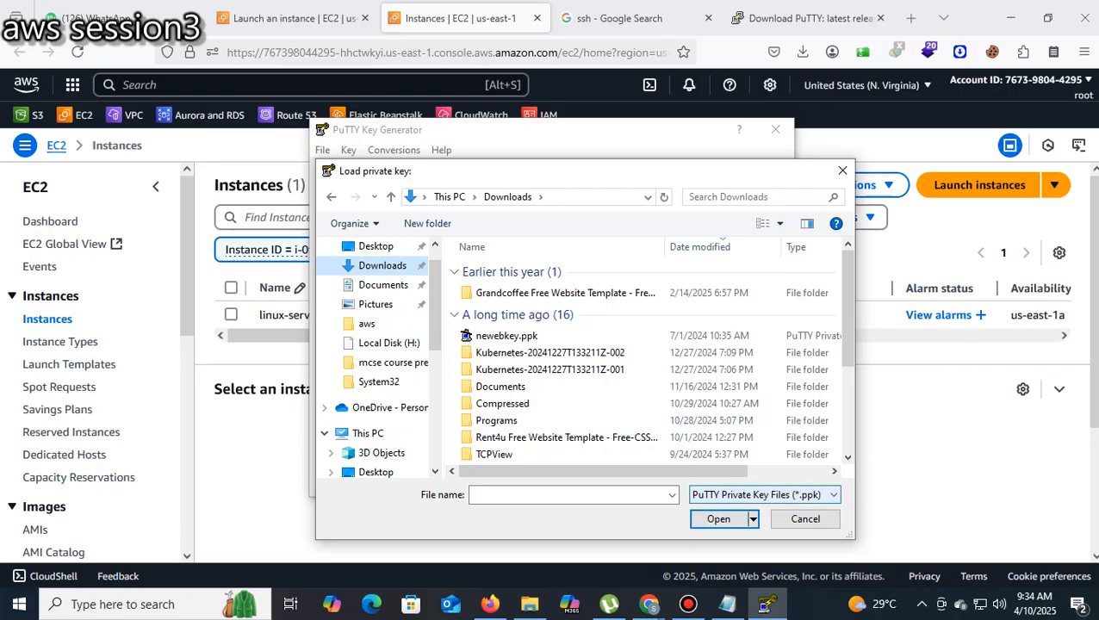
pyautogui.click(765, 494)
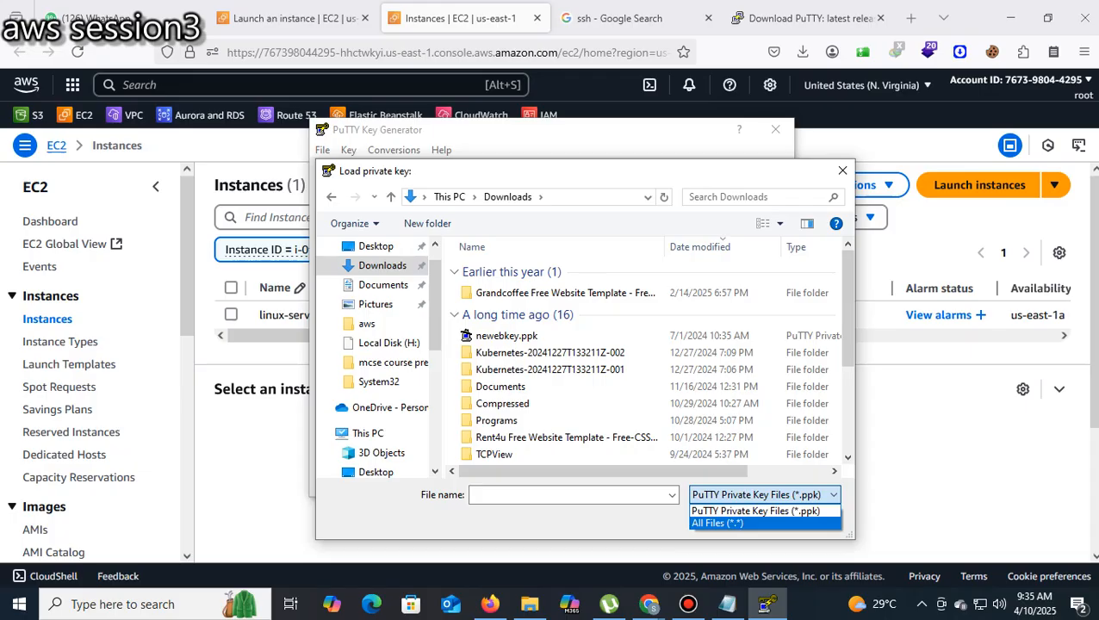
pyautogui.click(717, 523)
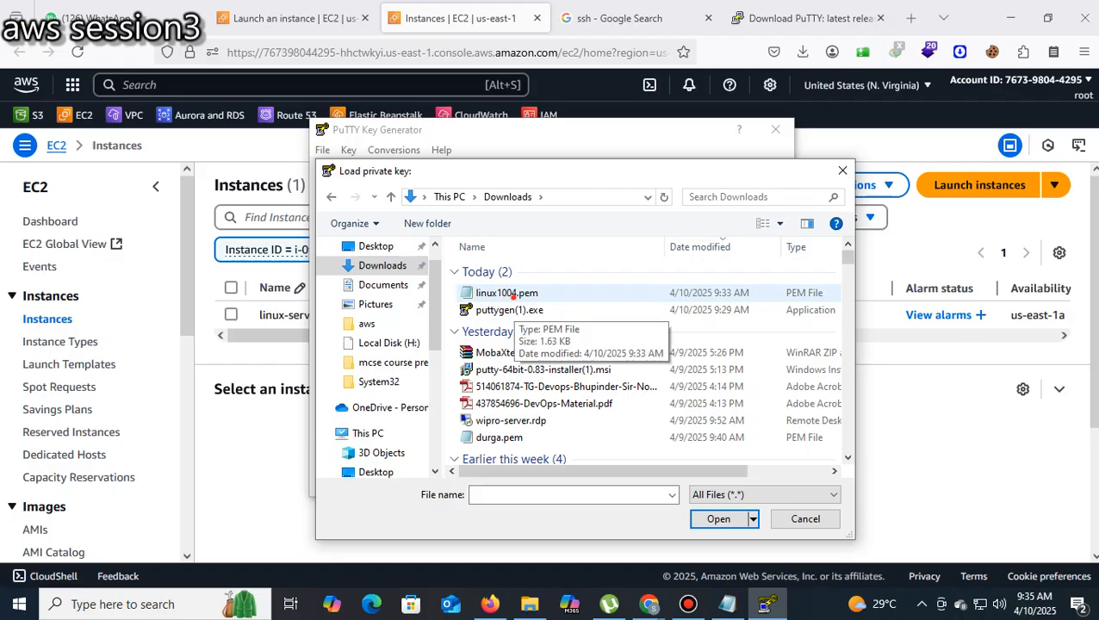
pyautogui.click(508, 293)
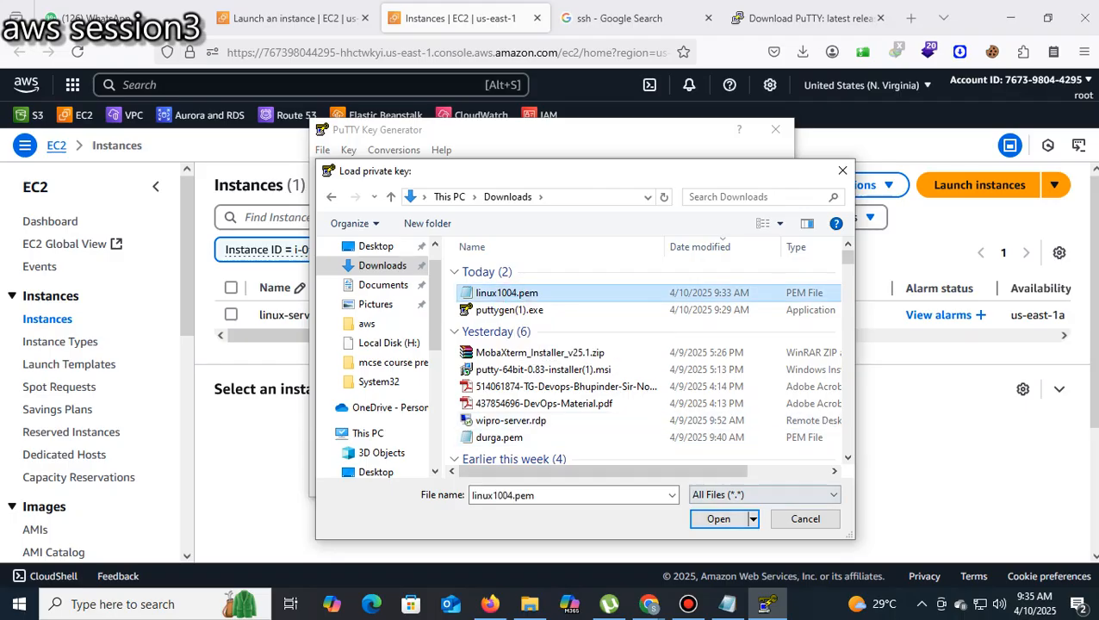
pyautogui.click(719, 519)
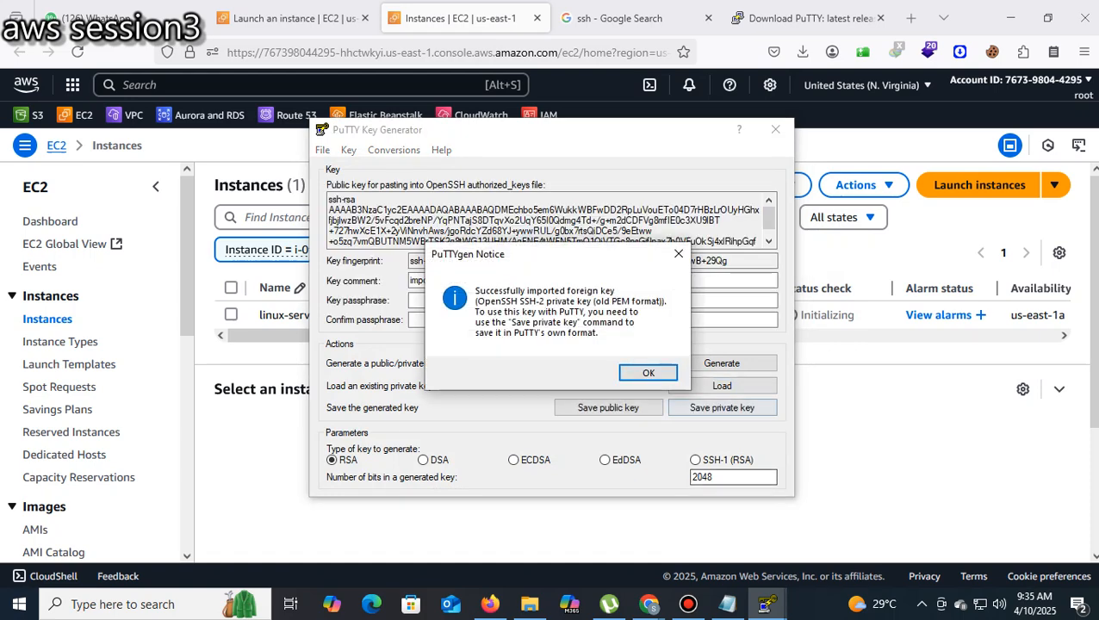
pyautogui.click(646, 371)
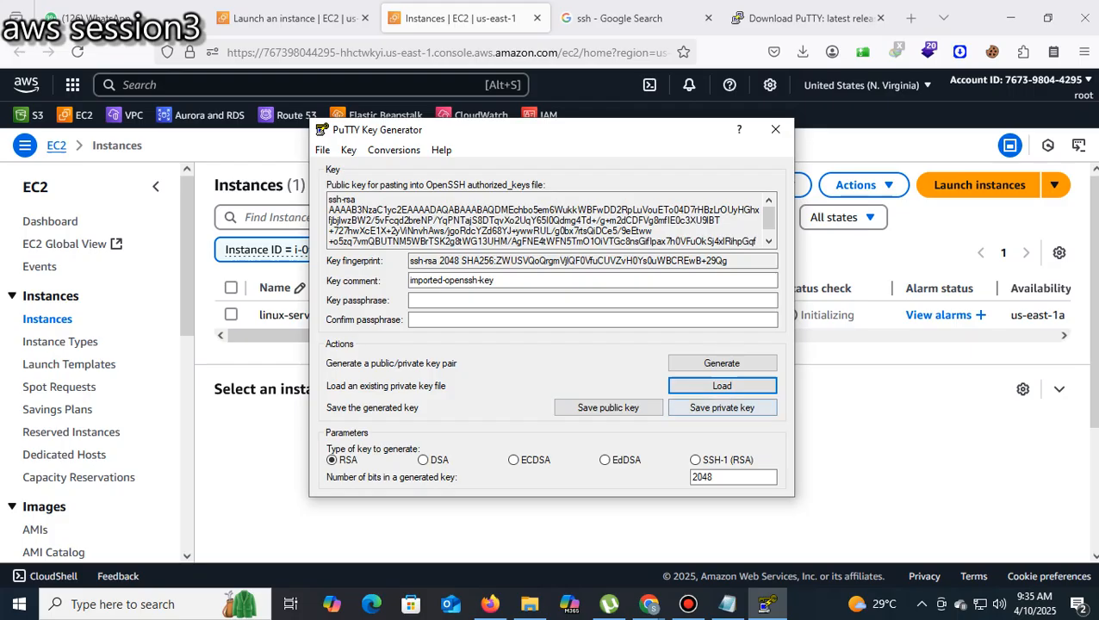
# - Save the loaded private key without a passphrase as linux1234 in .ppk format on the Desktop, then close PuTTYgen
pyautogui.click(722, 408)
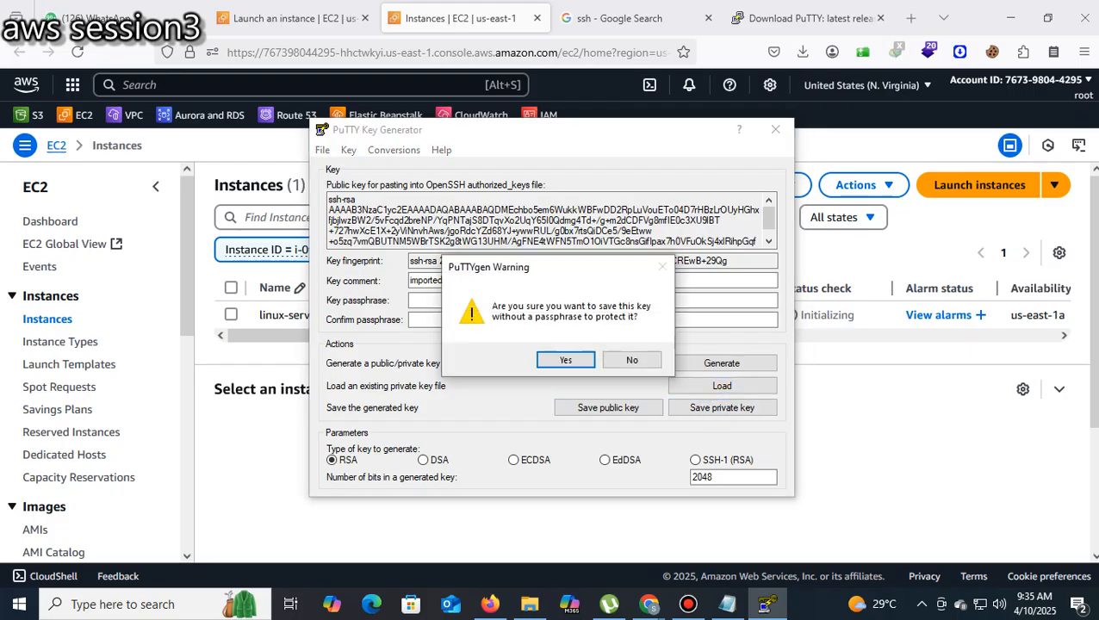
pyautogui.click(564, 360)
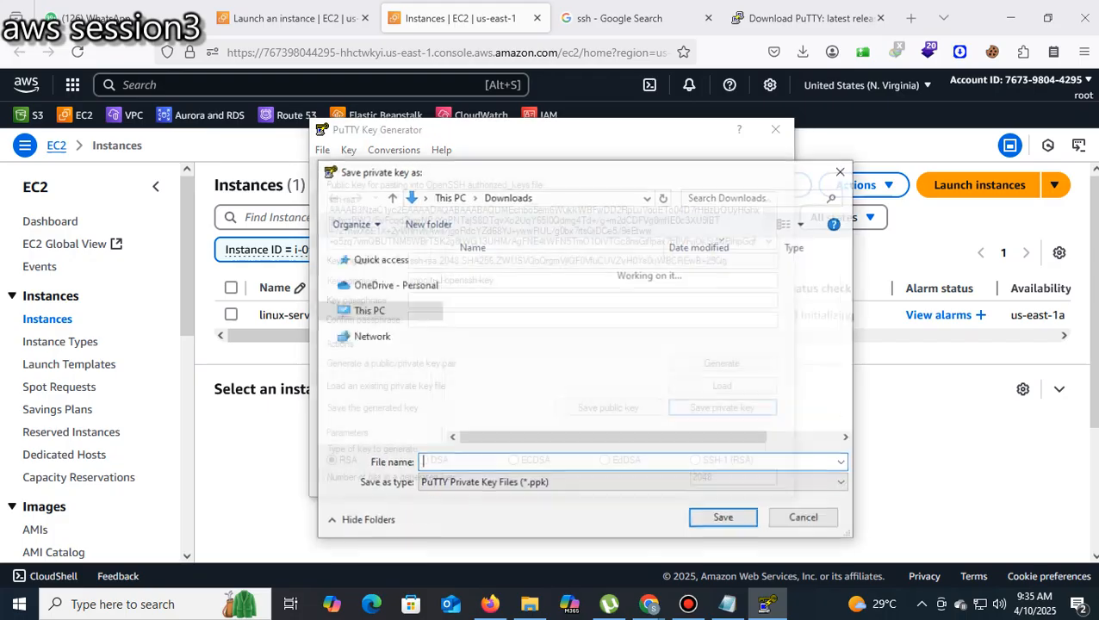
pyautogui.scroll(3, 379, 345)
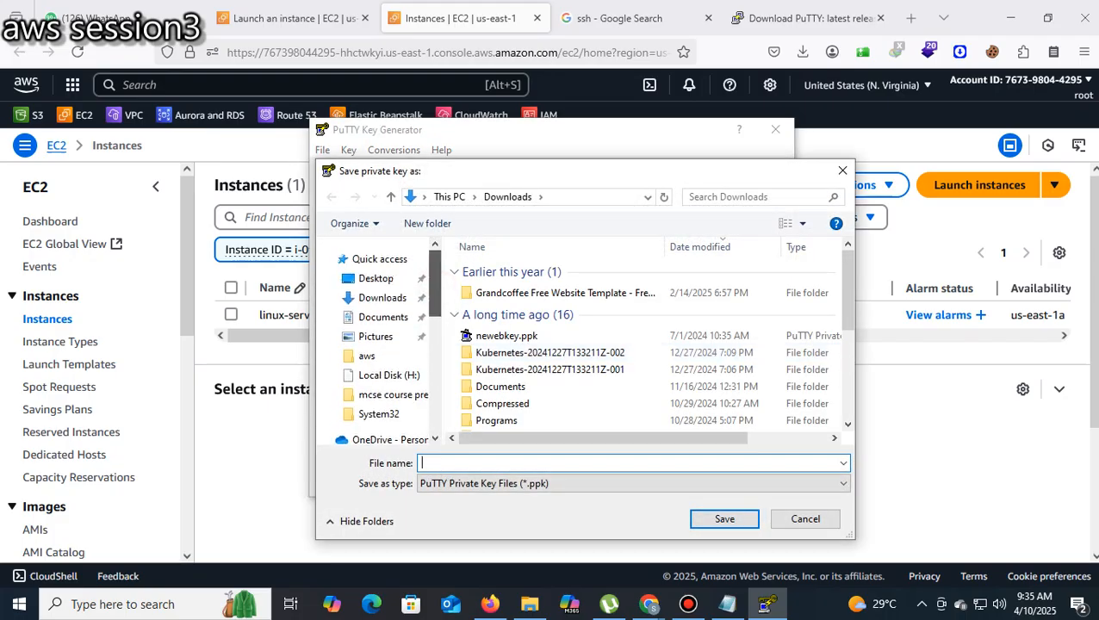
pyautogui.click(376, 278)
pyautogui.click(456, 463)
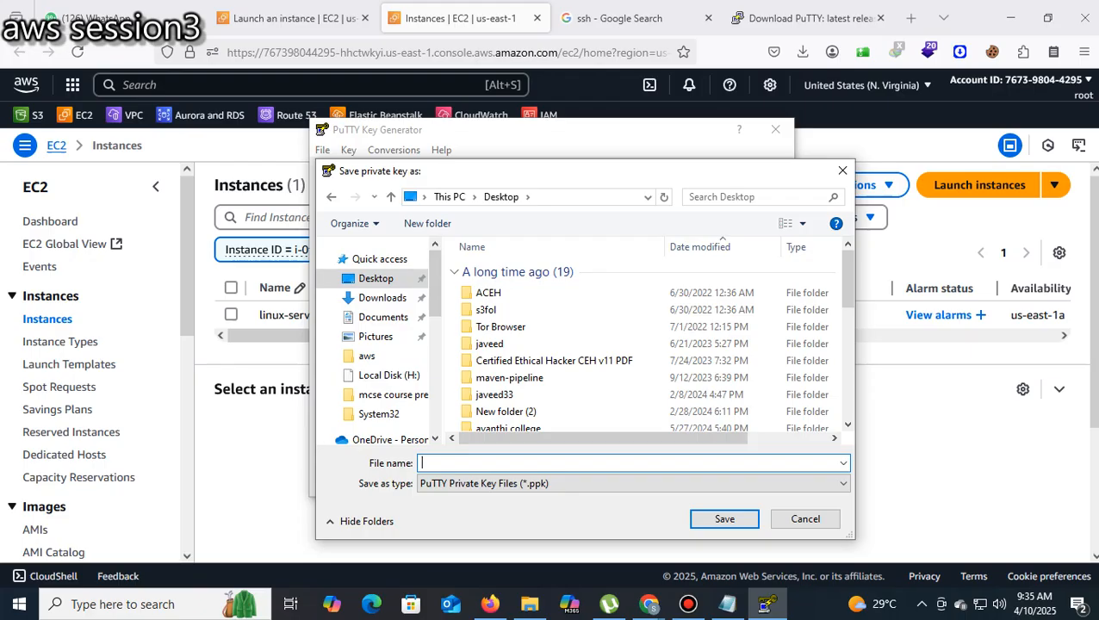
pyautogui.write('linux1234')
pyautogui.click(729, 520)
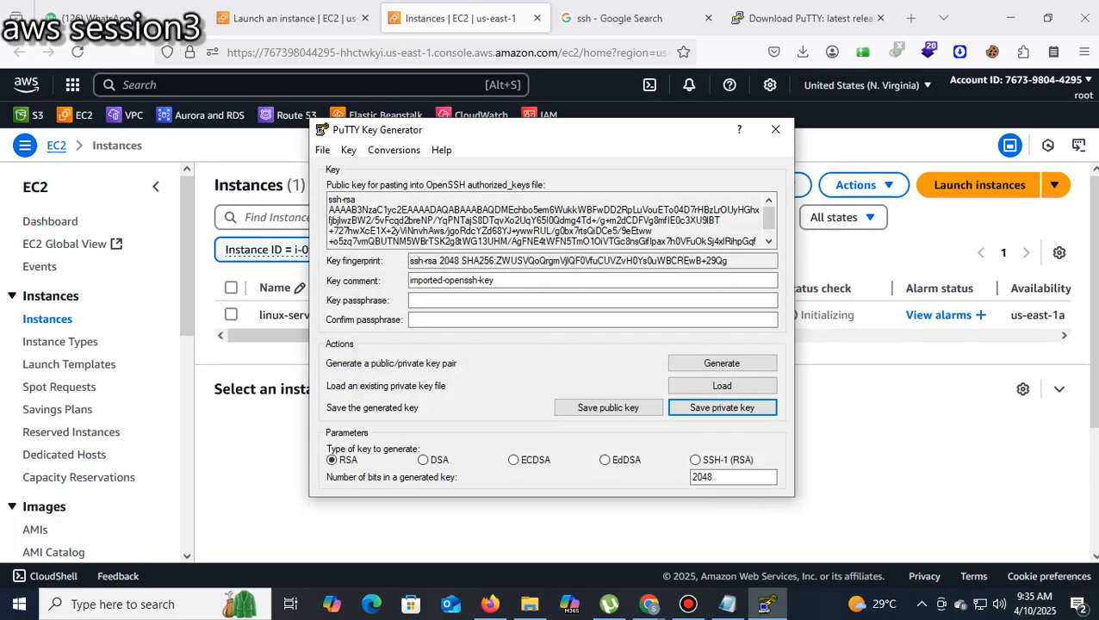
pyautogui.click(775, 129)
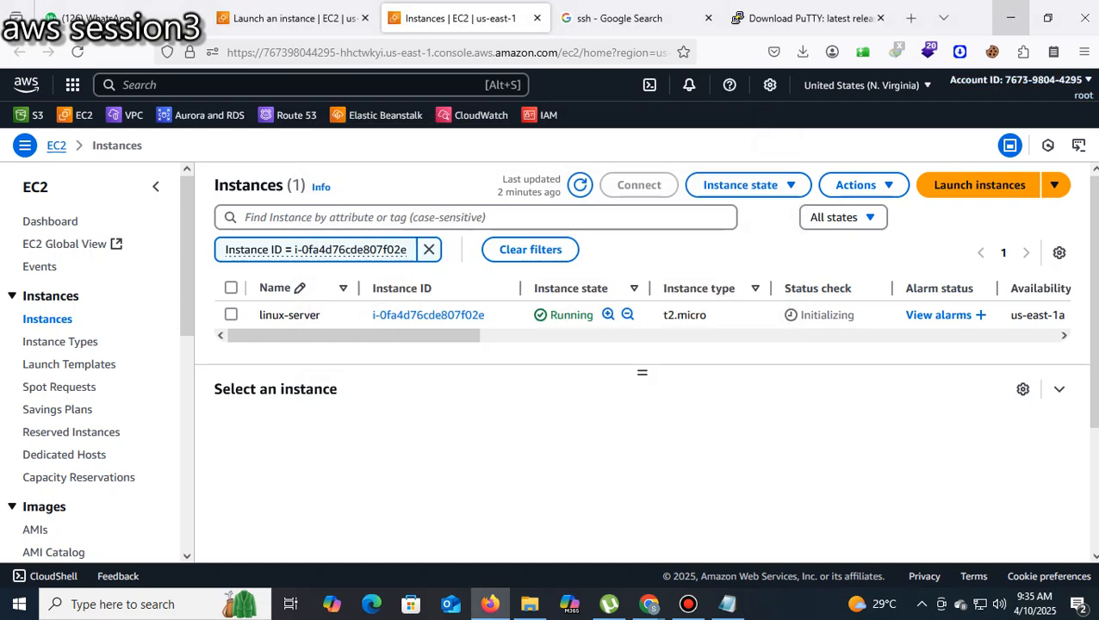
# - Minimize the browser and Notepad to show the saved linux1234 key file on the desktop, then return to Firefox
pyautogui.click(1011, 18)
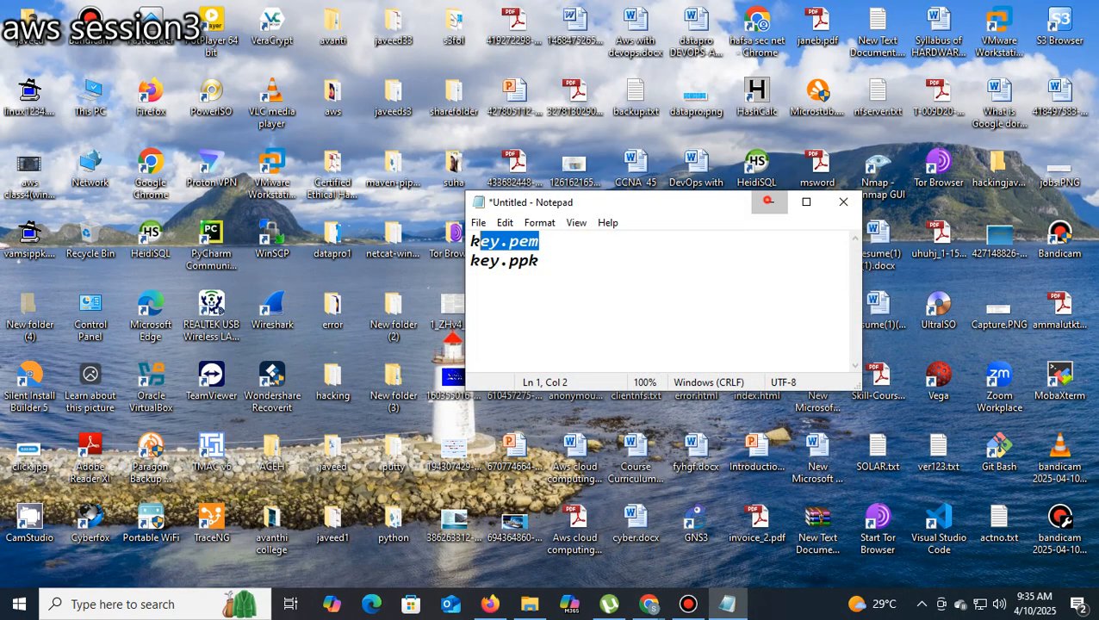
pyautogui.click(769, 202)
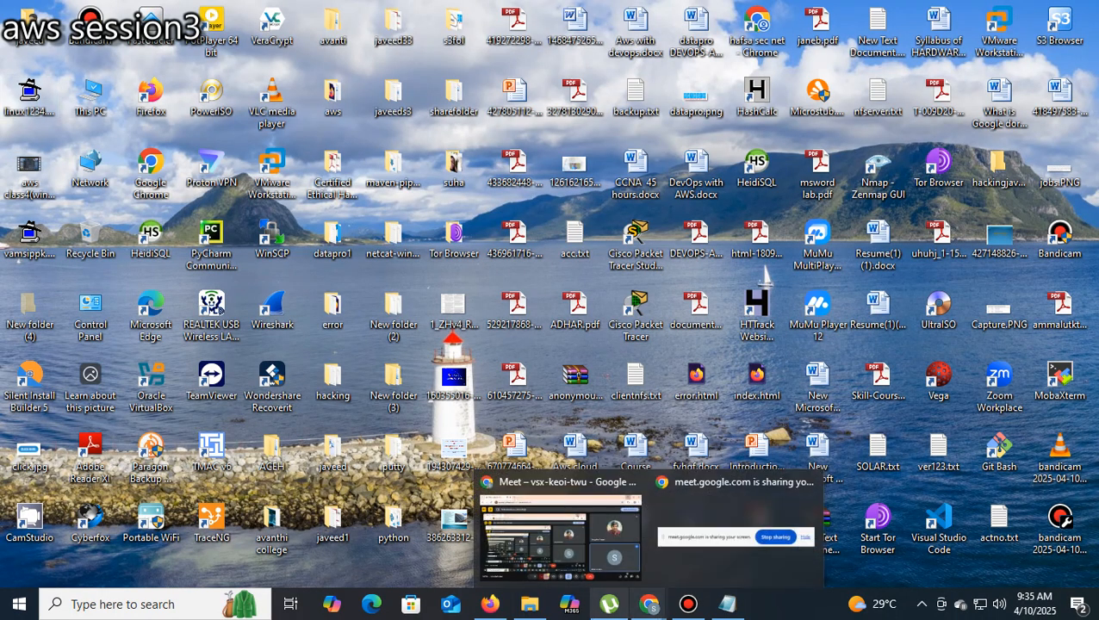
pyautogui.click(490, 604)
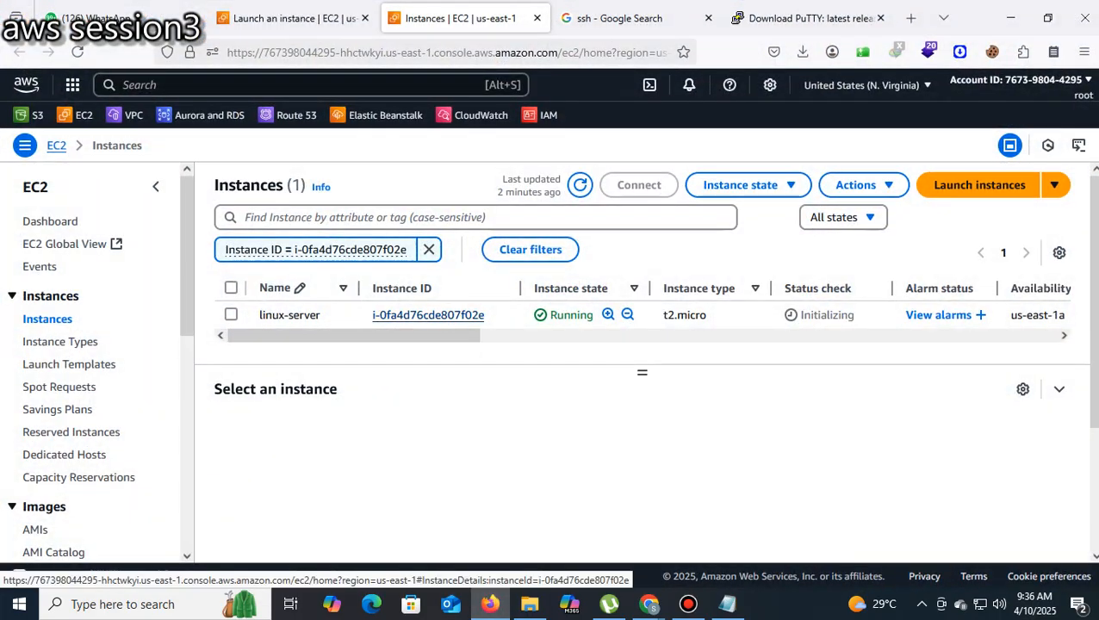
# - Open the details page of the linux-server instance and copy its public IPv4 address
pyautogui.click(421, 315)
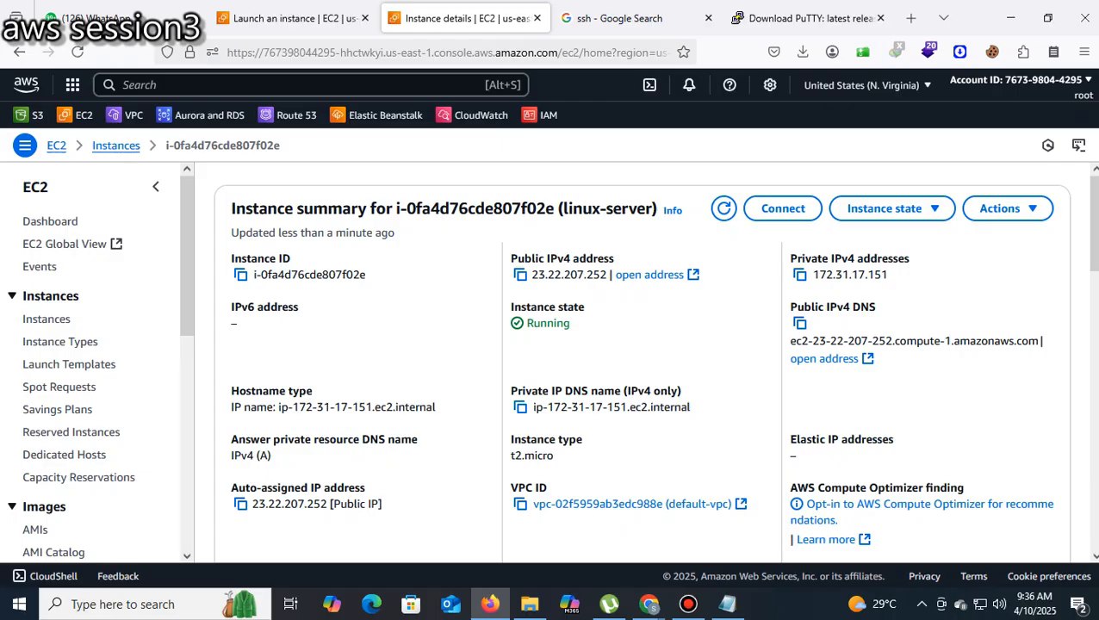
pyautogui.click(115, 146)
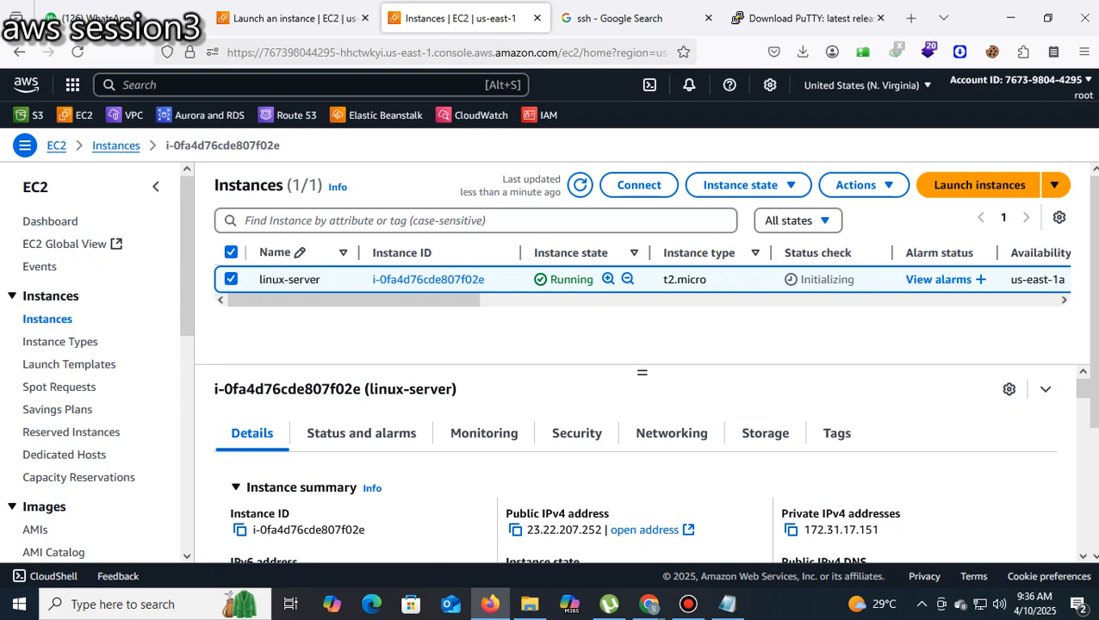
pyautogui.click(463, 280)
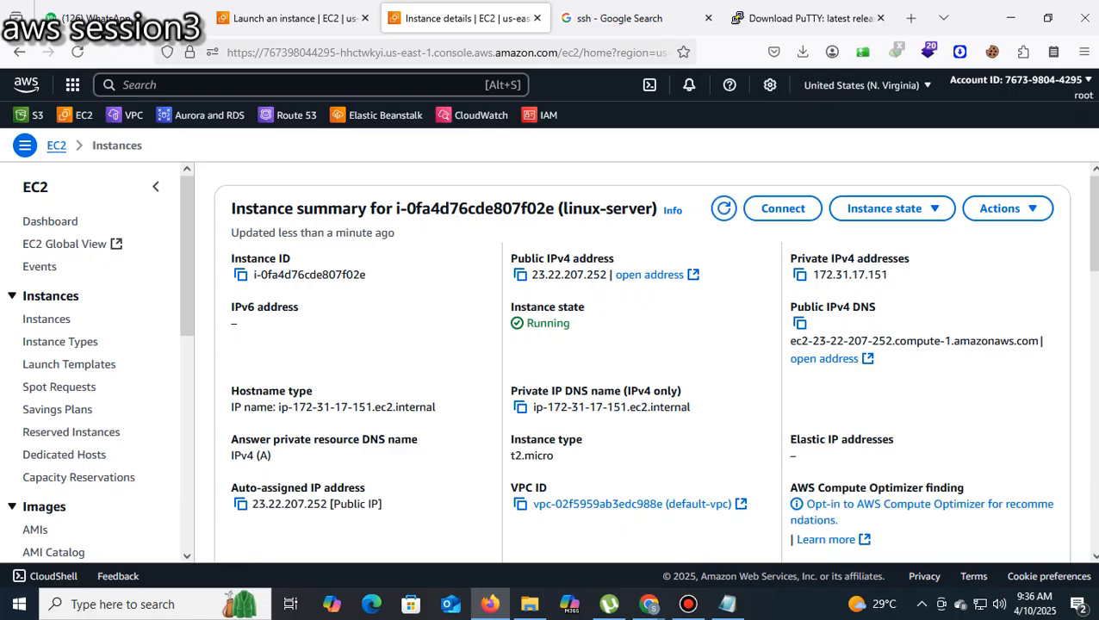
pyautogui.click(520, 274)
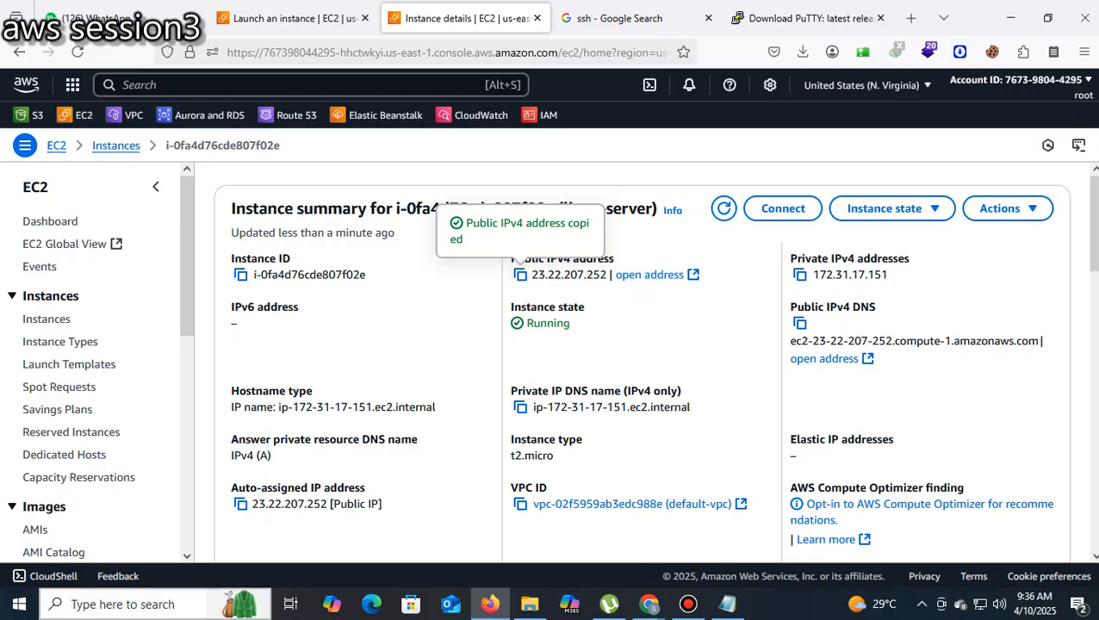
# - Switch to PuTTY and paste the copied public address 23.22.207.252 as the host name
pyautogui.click(121, 605)
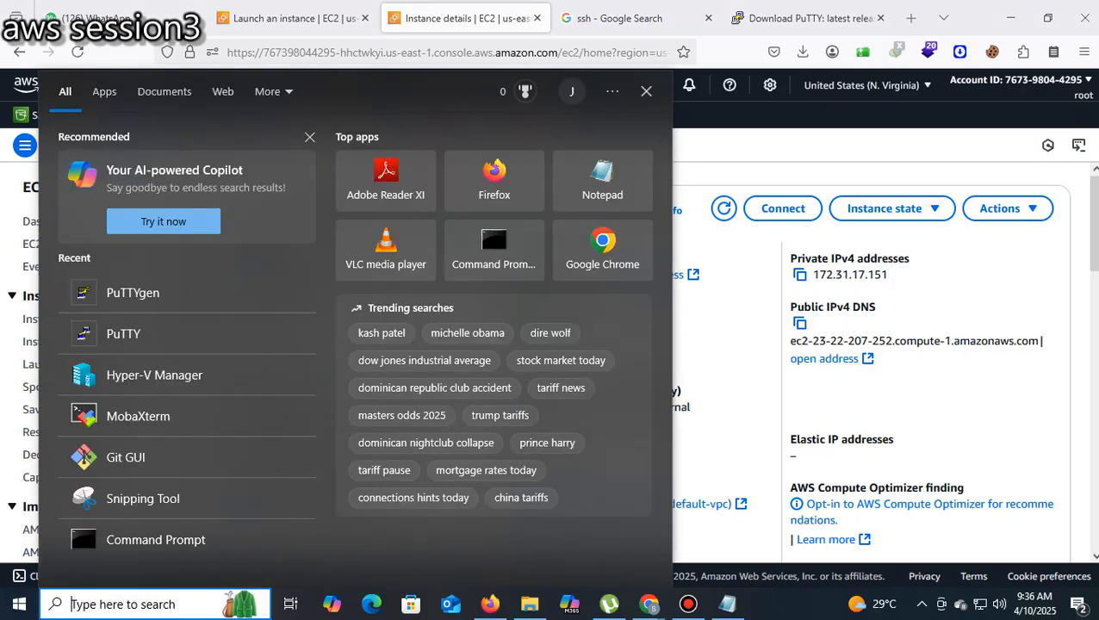
pyautogui.write('putty')
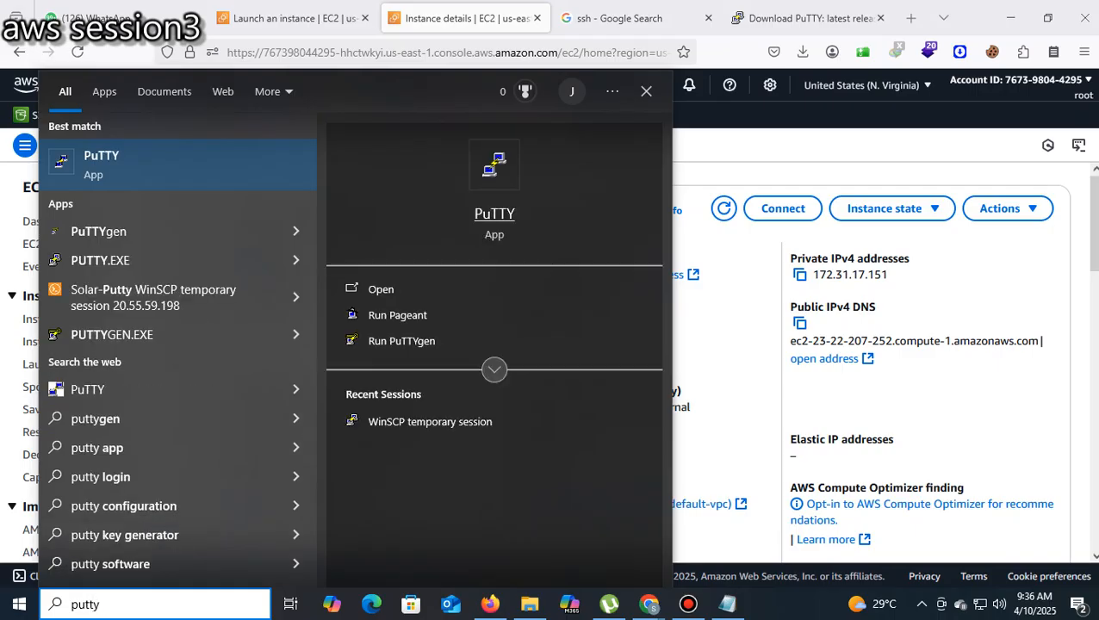
pyautogui.press('Return')
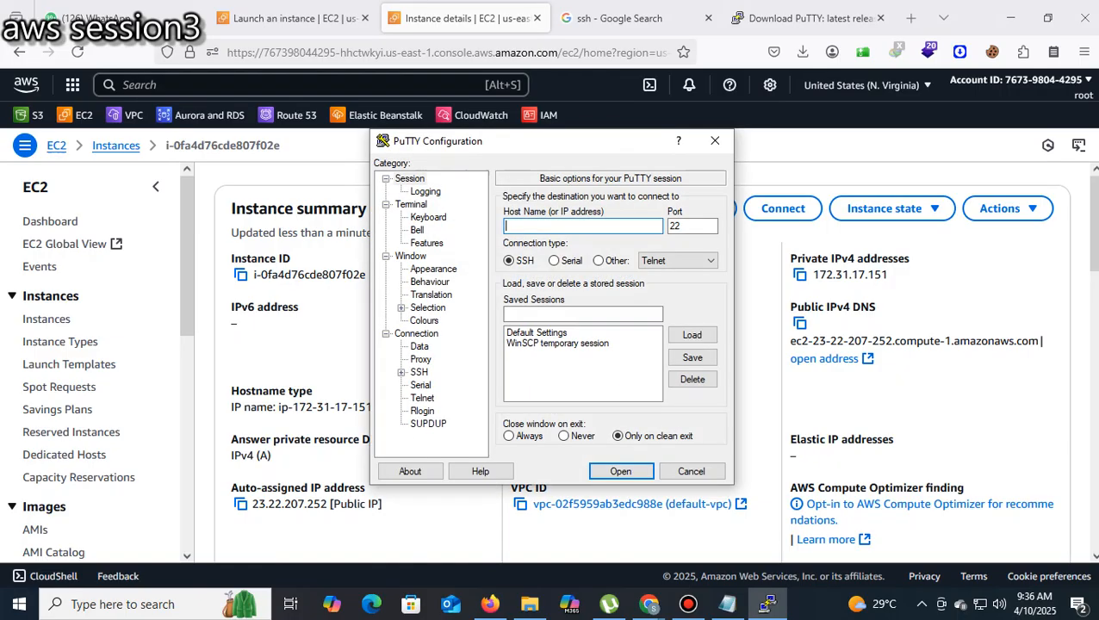
pyautogui.moveTo(521, 142); pyautogui.dragTo(786, 232)
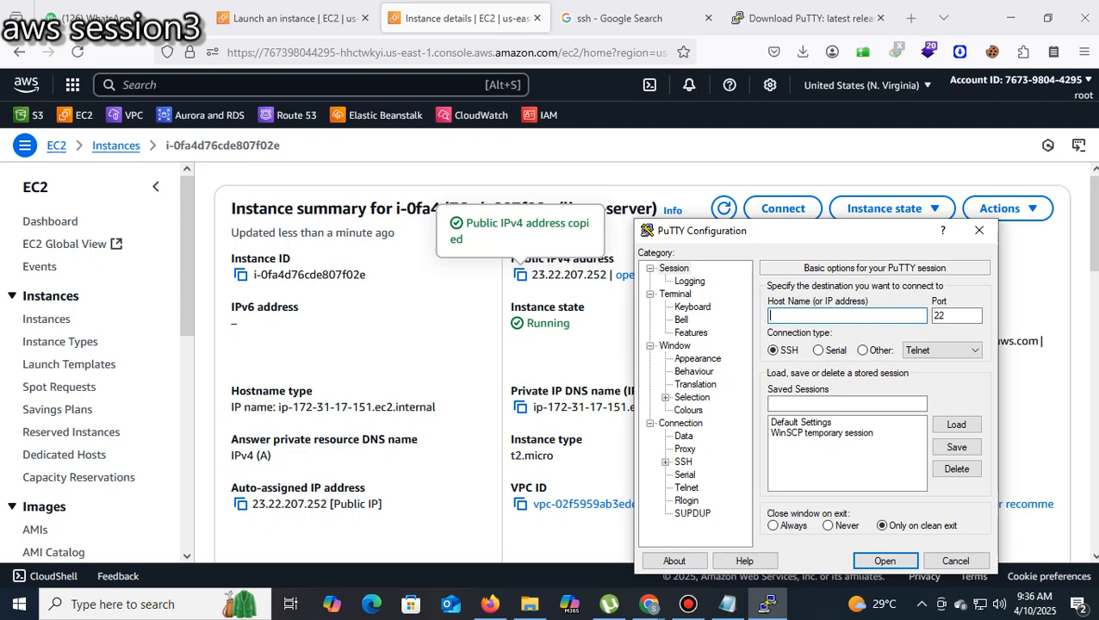
pyautogui.moveTo(768, 232); pyautogui.dragTo(538, 114)
pyautogui.rightClick(581, 199)
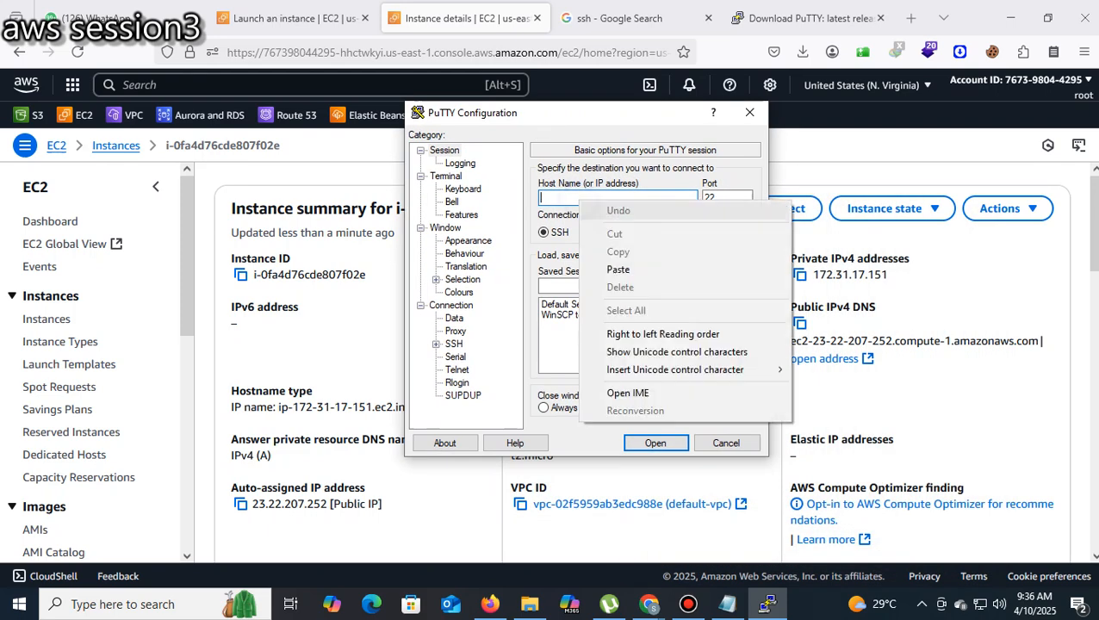
pyautogui.click(607, 266)
# - Compare the instance's public IPv4 address on its details page with the host name entered in PuTTY
pyautogui.moveTo(650, 112); pyautogui.dragTo(928, 212)
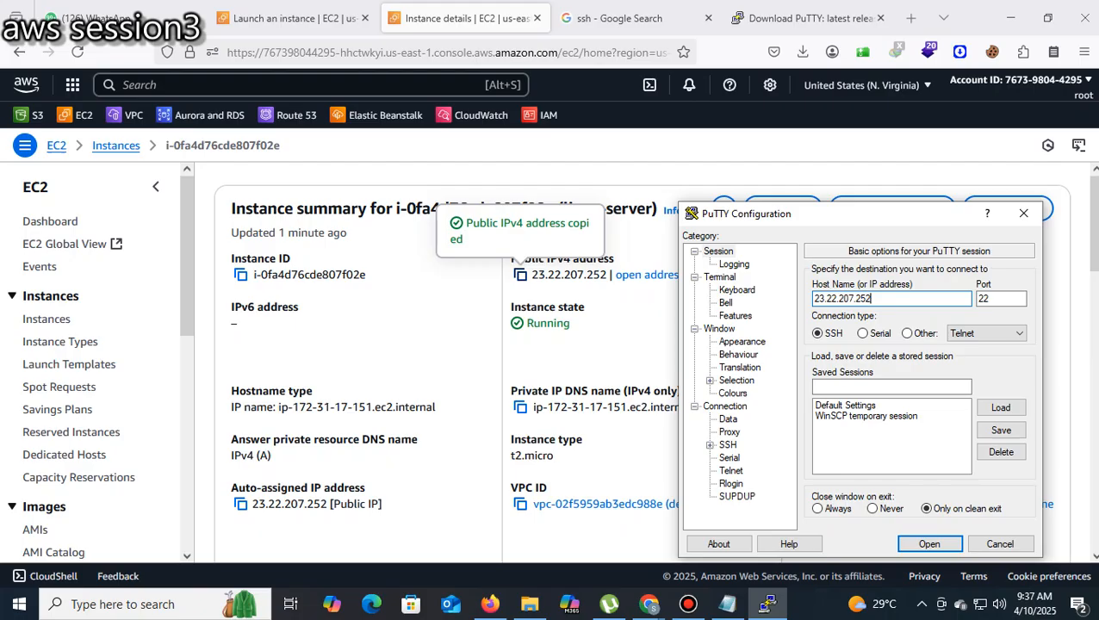
pyautogui.click(517, 262)
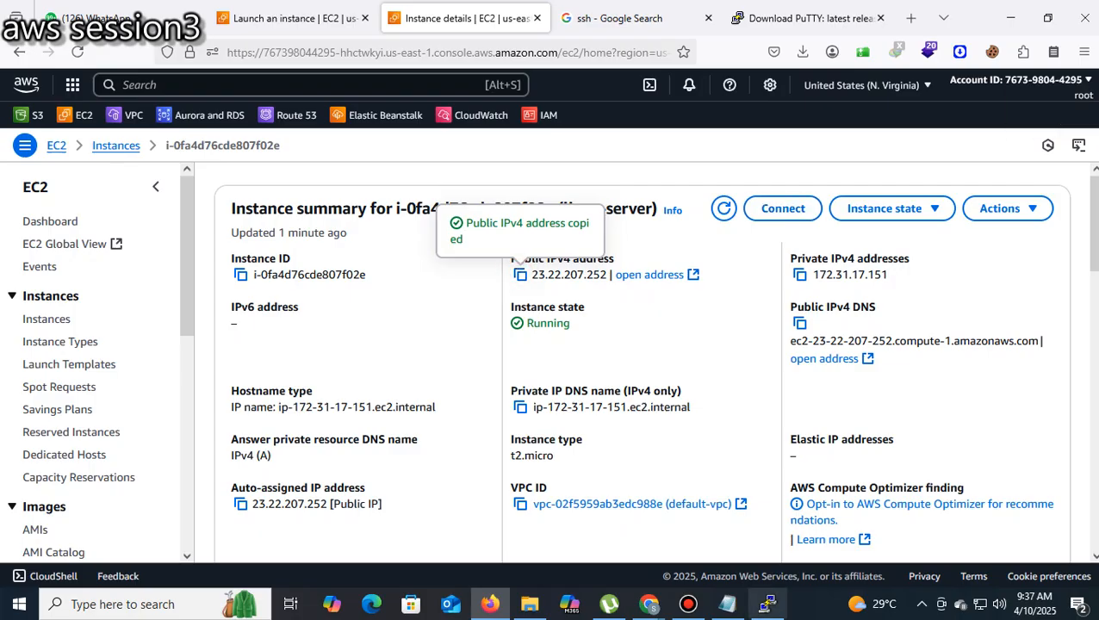
pyautogui.click(766, 604)
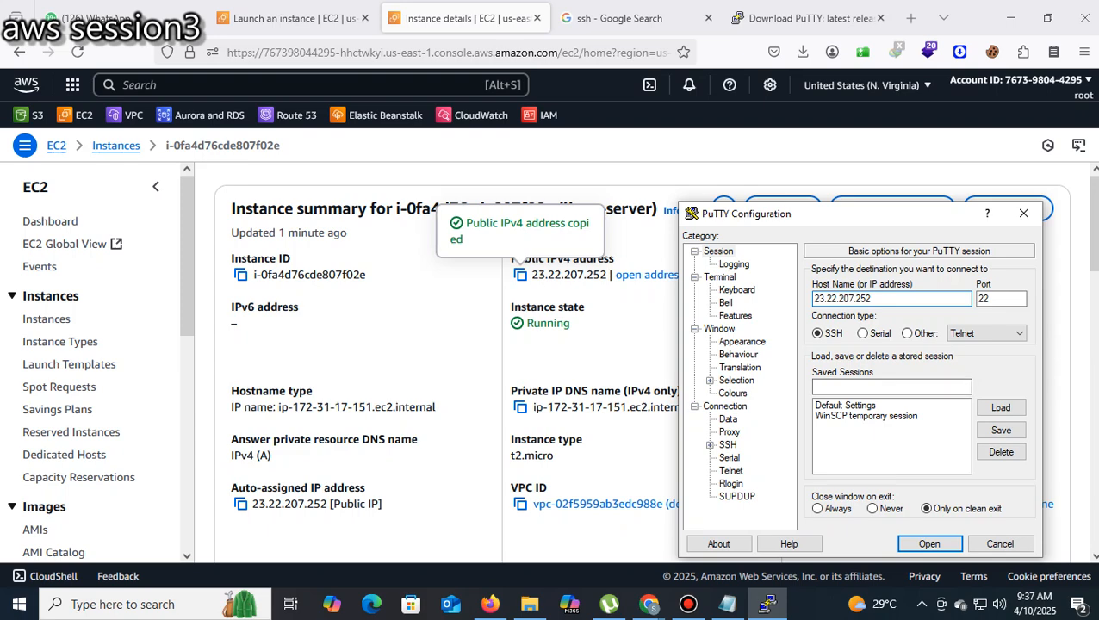
pyautogui.doubleClick(890, 299)
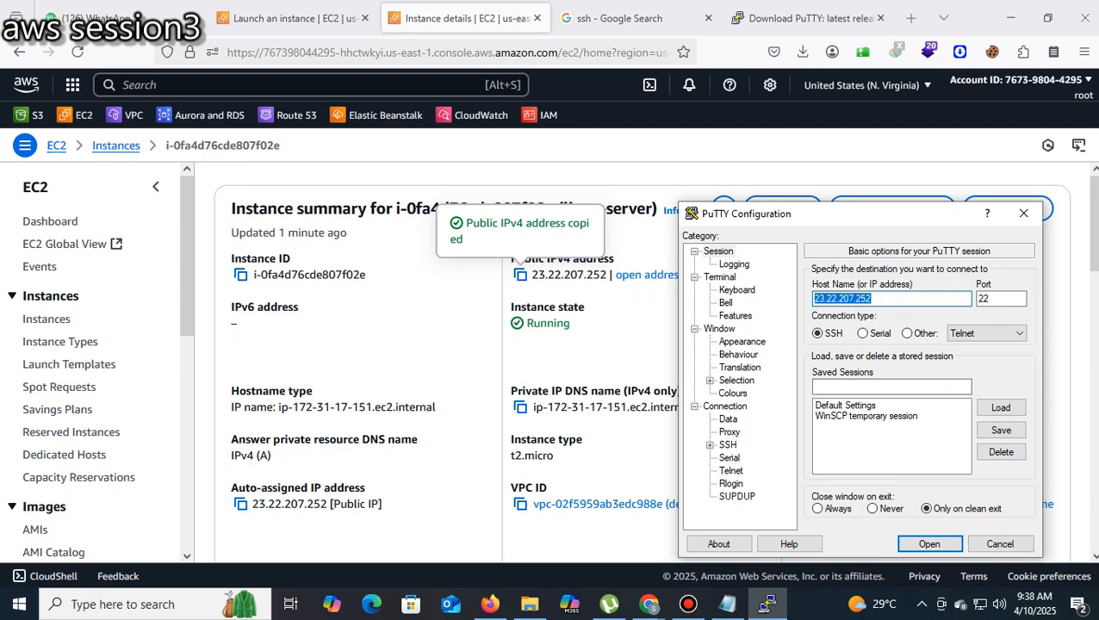
# - Select linux1234.ppk from the Desktop as the private key file in the SSH authentication credentials
pyautogui.moveTo(854, 213); pyautogui.dragTo(831, 49)
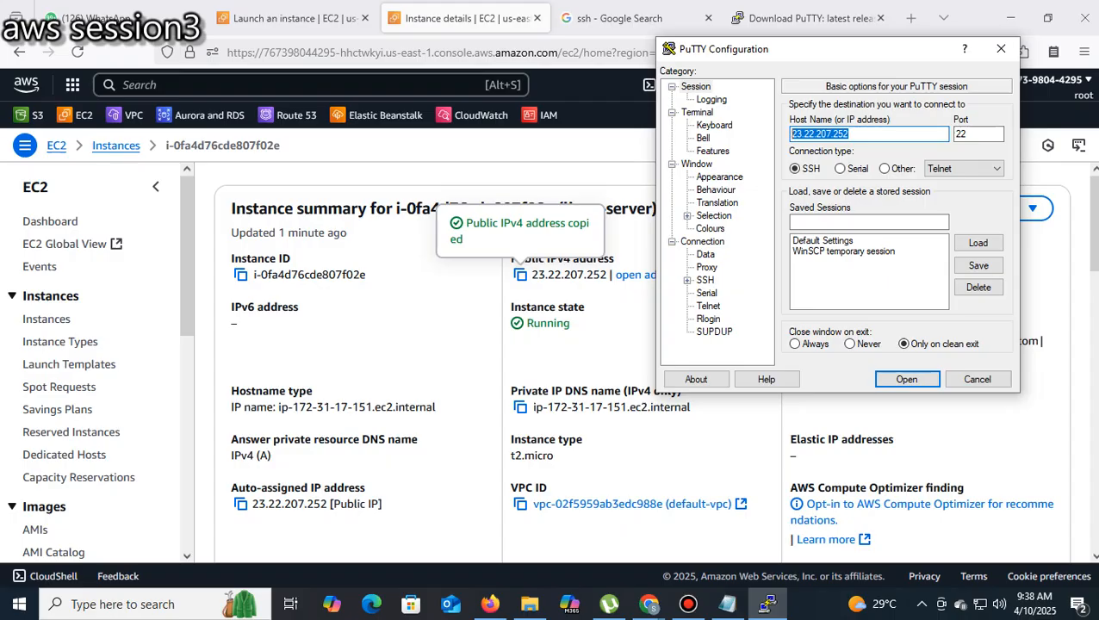
pyautogui.click(687, 280)
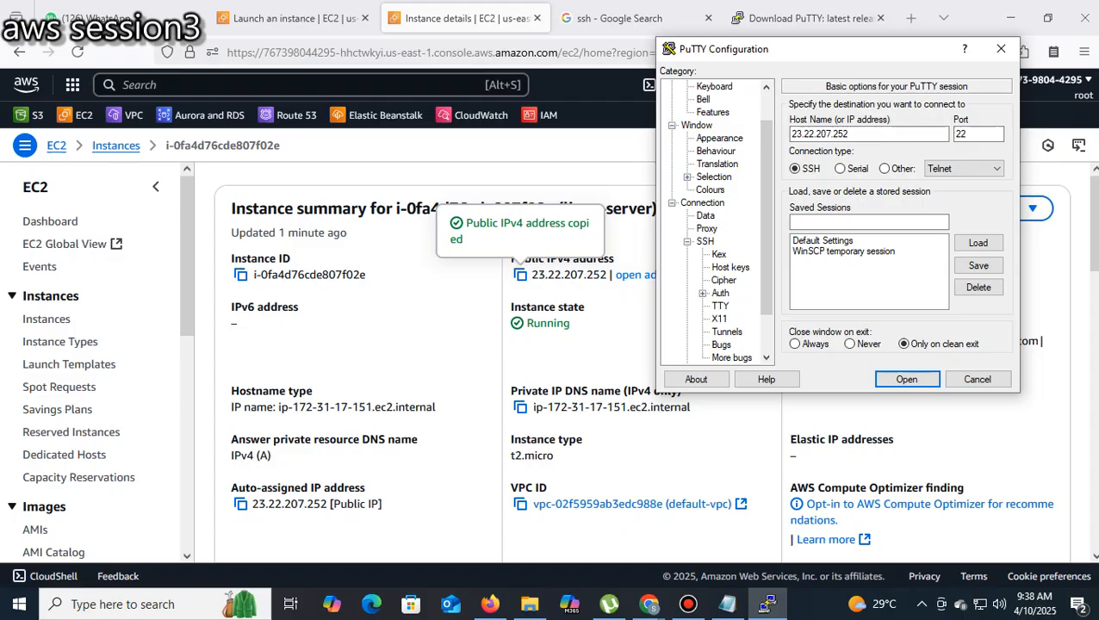
pyautogui.click(703, 293)
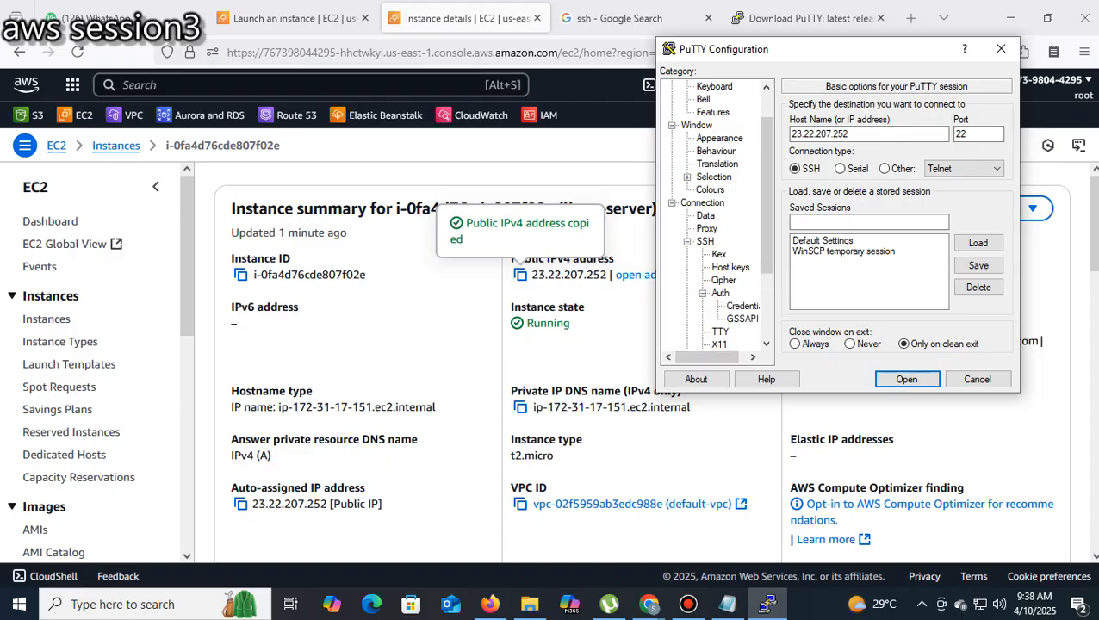
pyautogui.moveTo(706, 357); pyautogui.dragTo(716, 357)
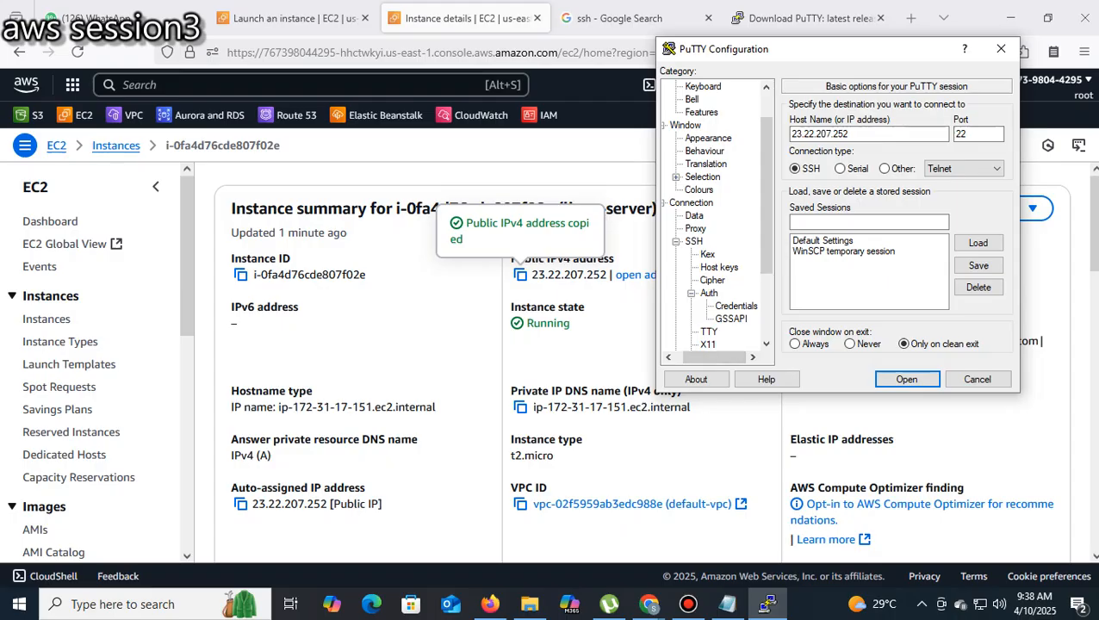
pyautogui.click(736, 305)
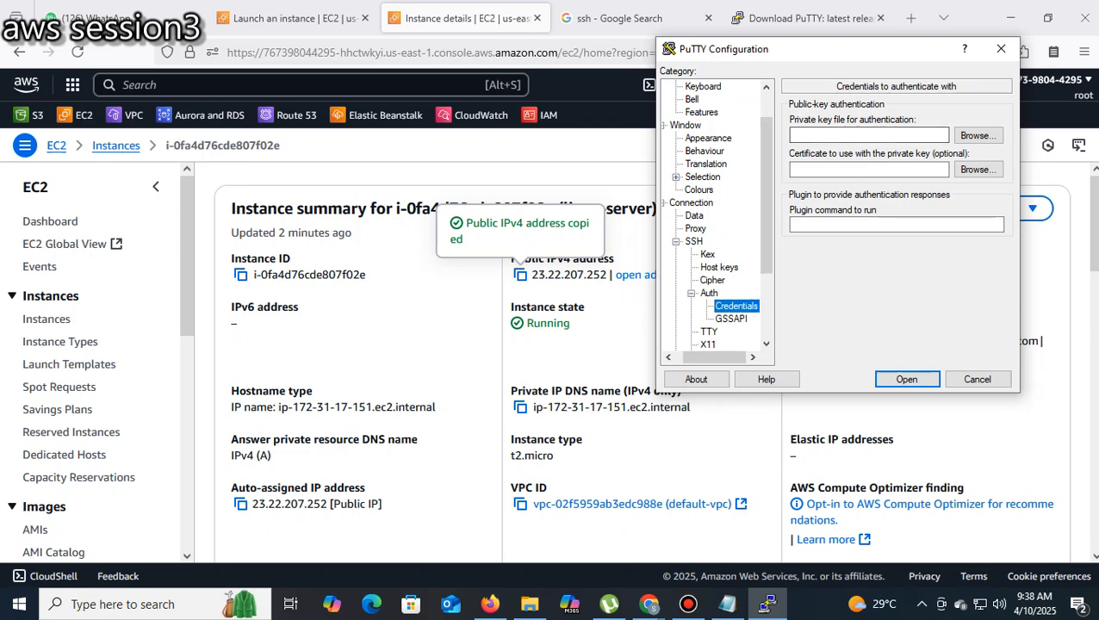
pyautogui.click(978, 135)
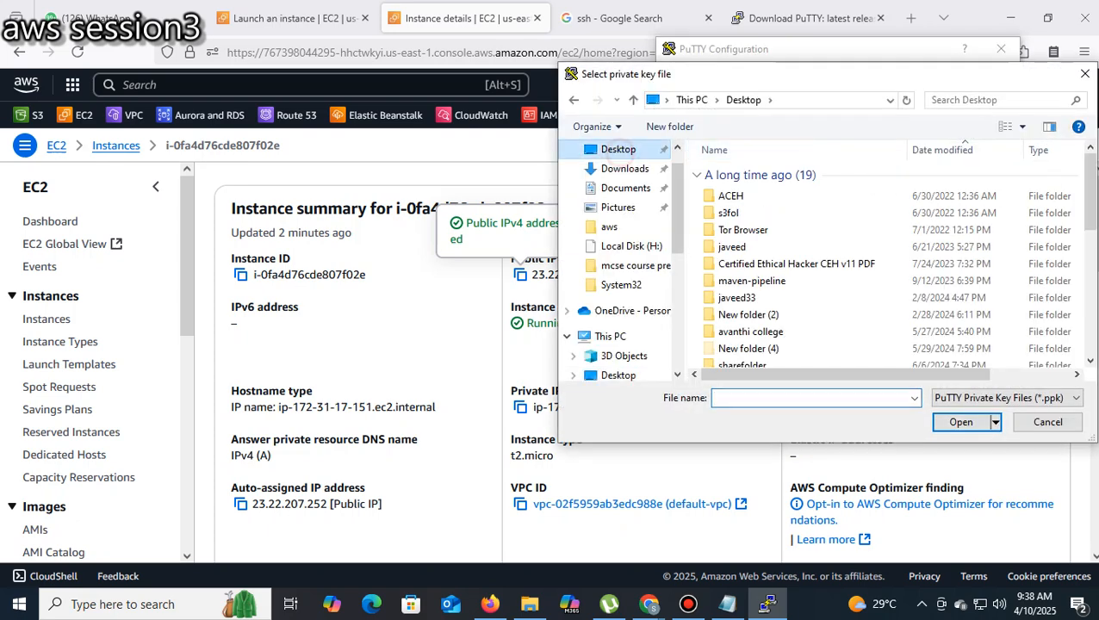
pyautogui.scroll(-7, 973, 203)
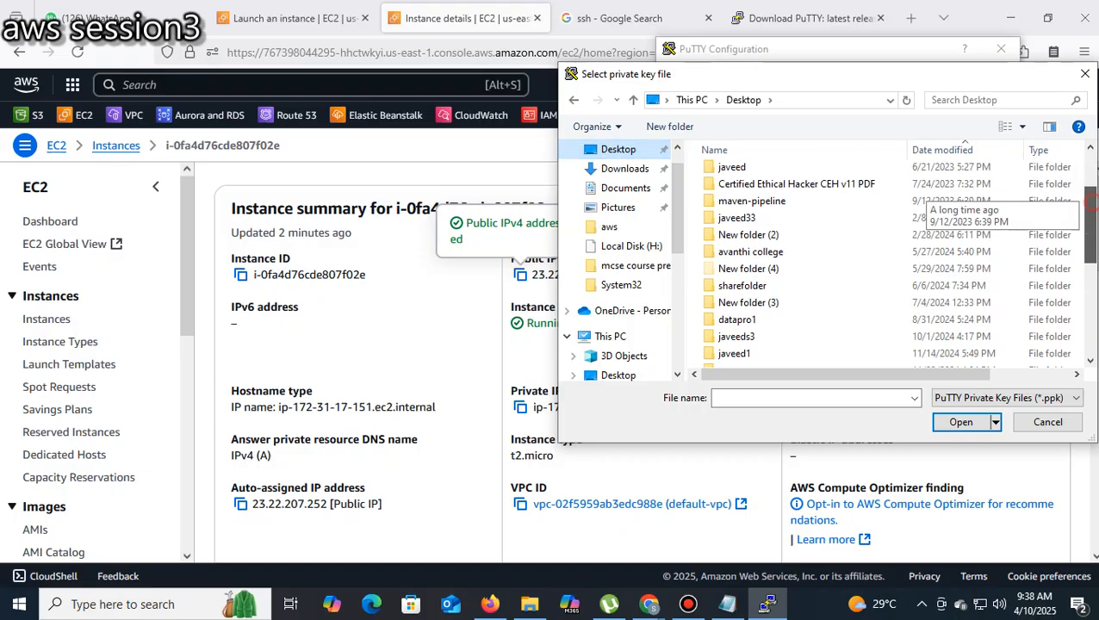
pyautogui.click(748, 356)
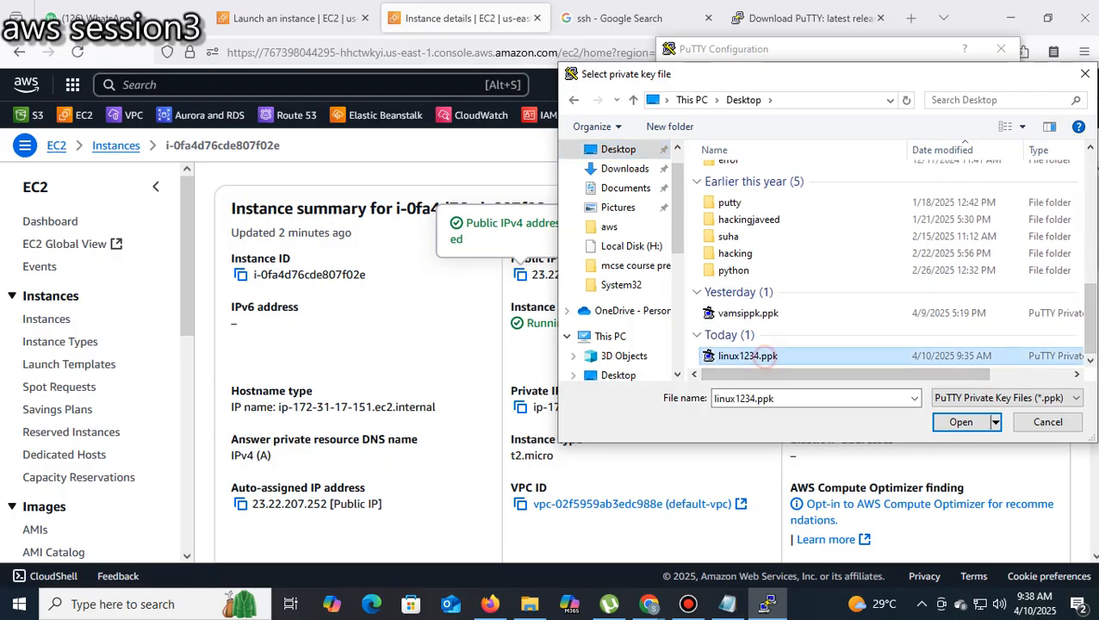
pyautogui.click(961, 422)
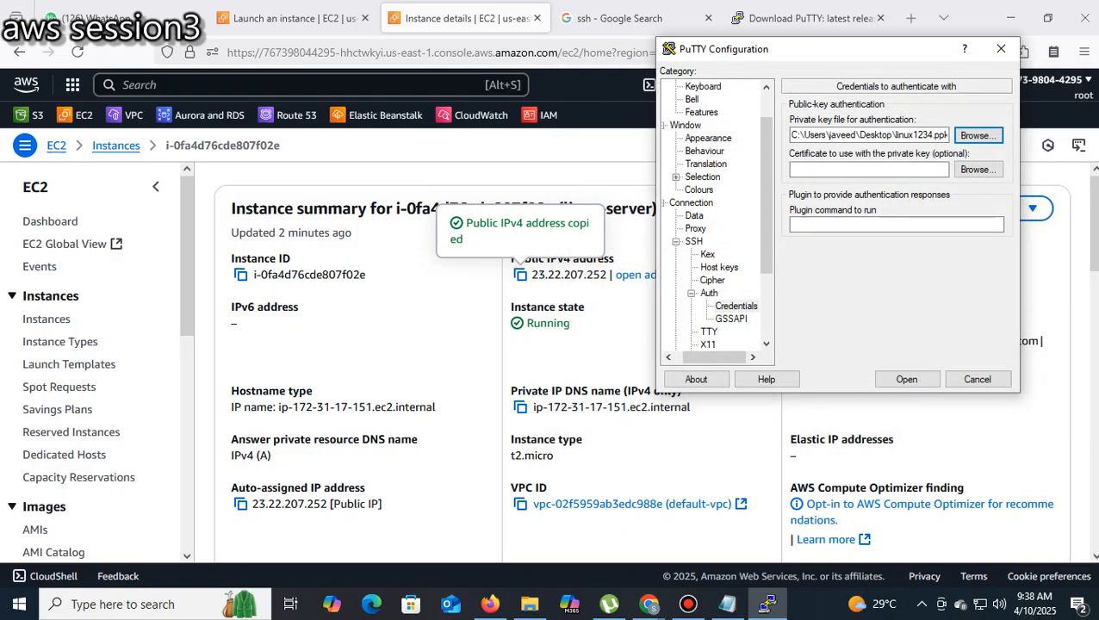
# - Open the SSH session, accept the server's host key, and log in as ec2-user
pyautogui.click(907, 379)
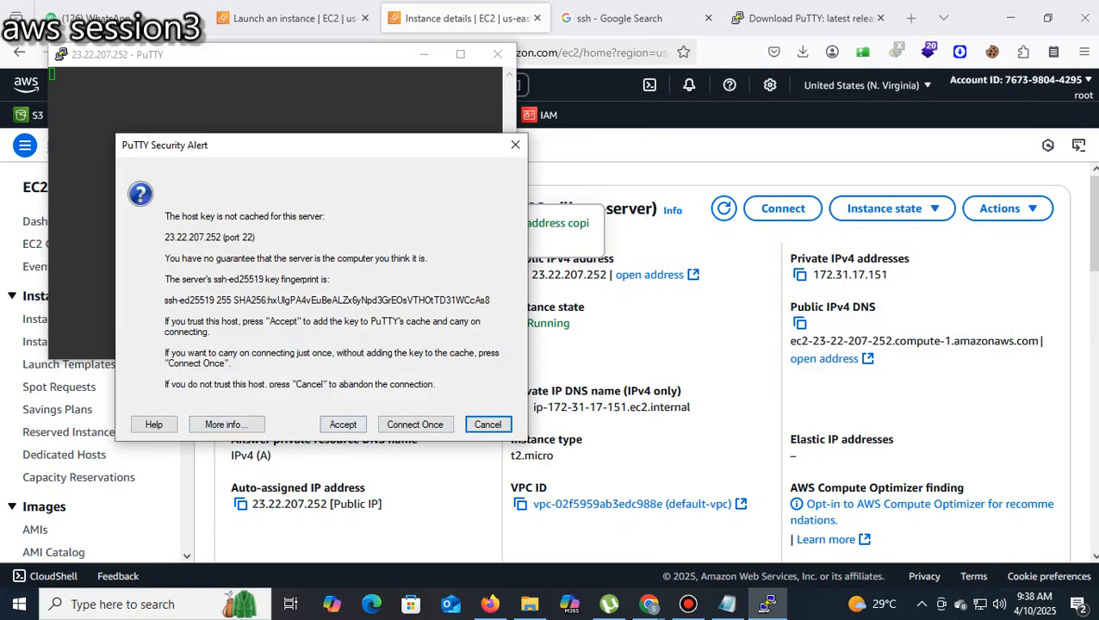
pyautogui.click(342, 424)
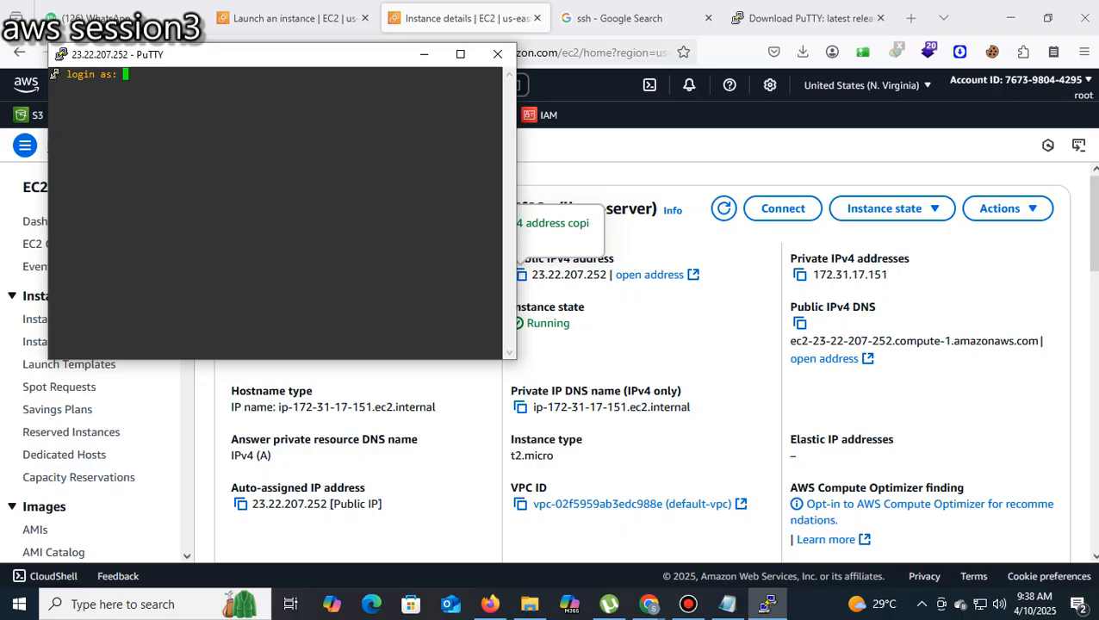
pyautogui.write('ec2-user')
pyautogui.press('Return')
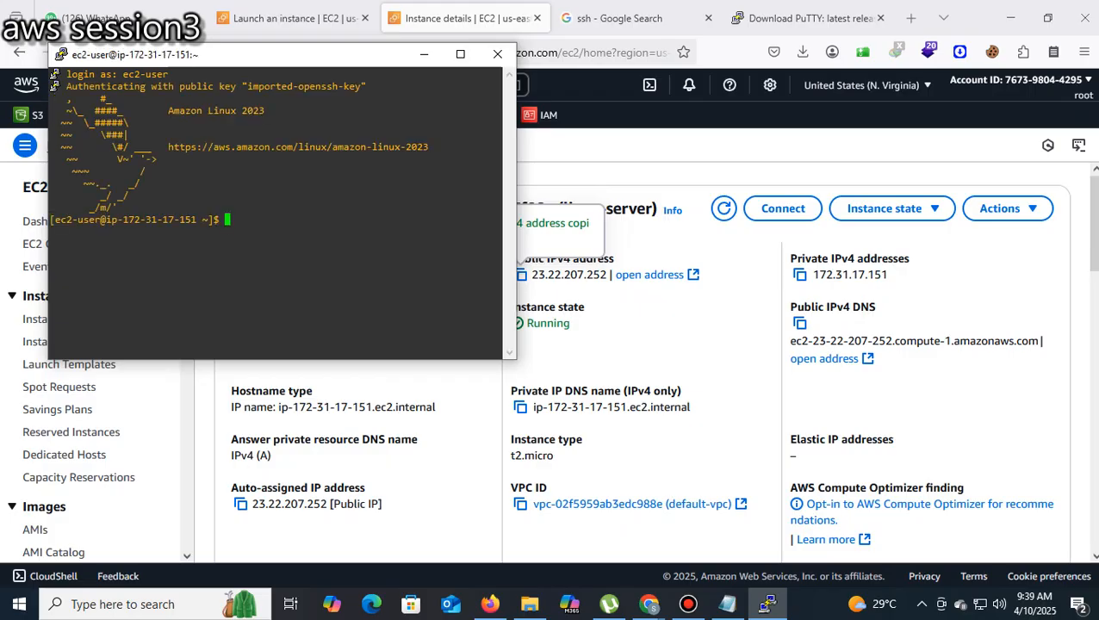
# - Search Google for the AWS Linux default user and open the Amazon EC2 guide page on managing system users
pyautogui.click(638, 17)
pyautogui.click(482, 53)
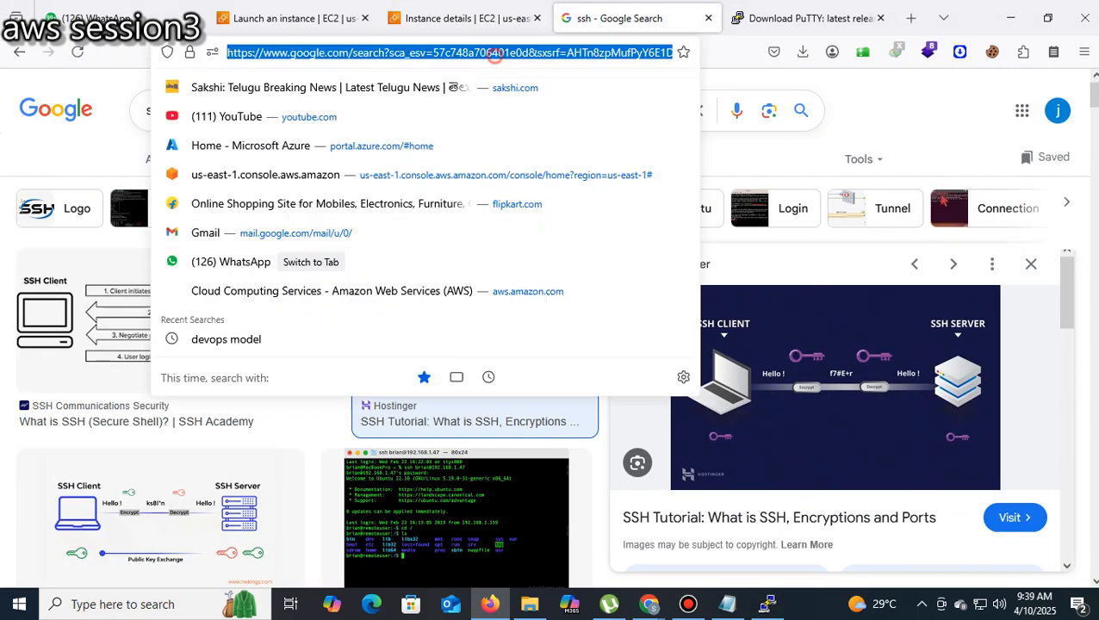
pyautogui.write('google.com')
pyautogui.click(390, 88)
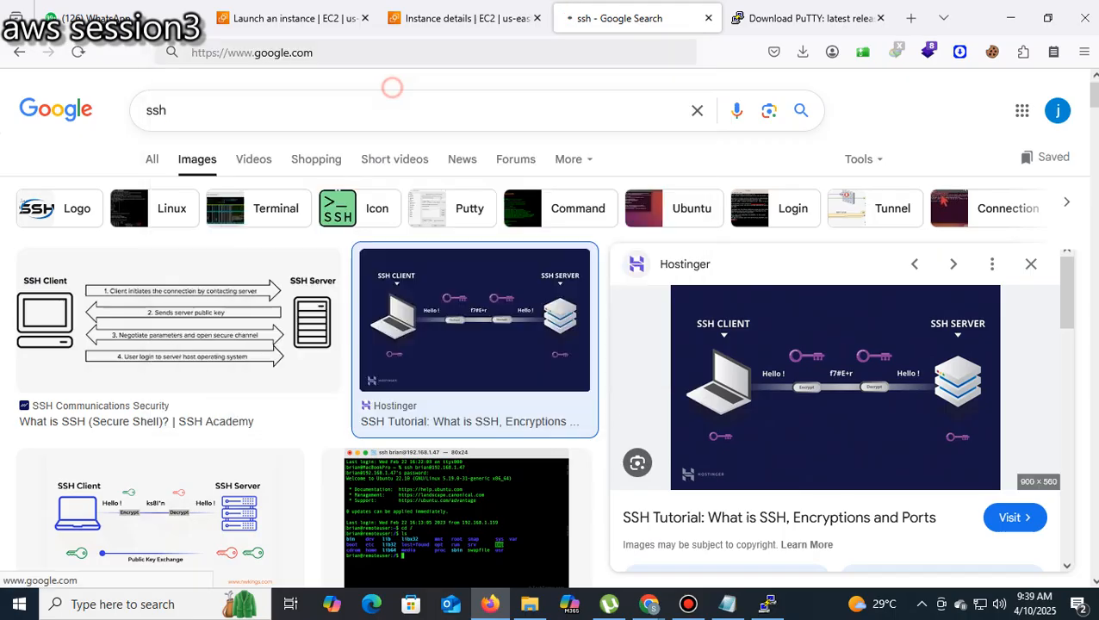
pyautogui.write('aw')
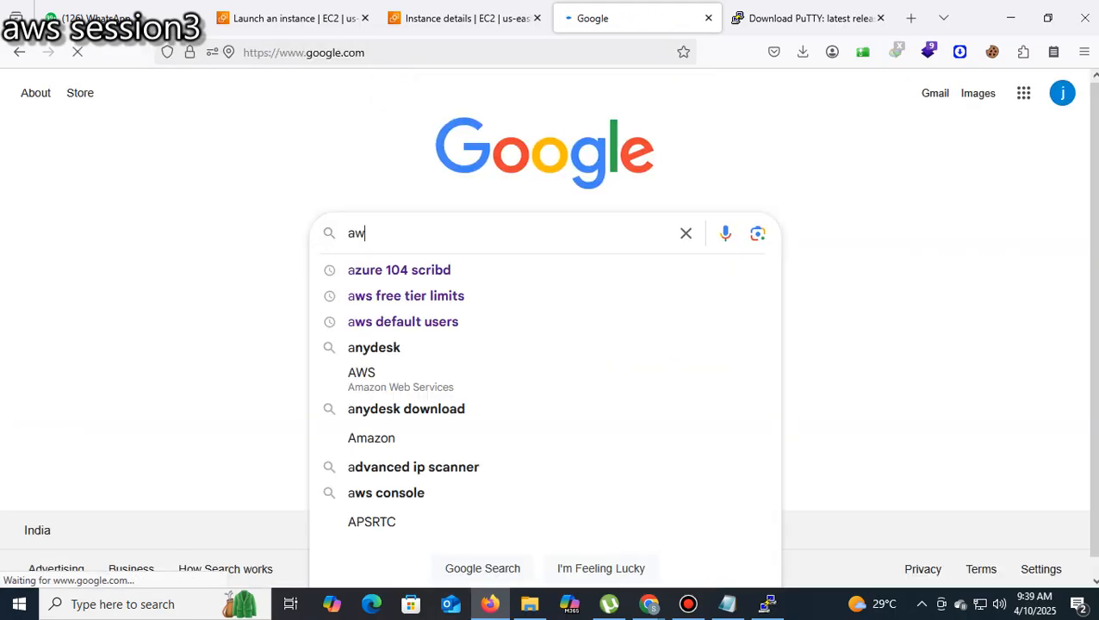
pyautogui.write('s linux d')
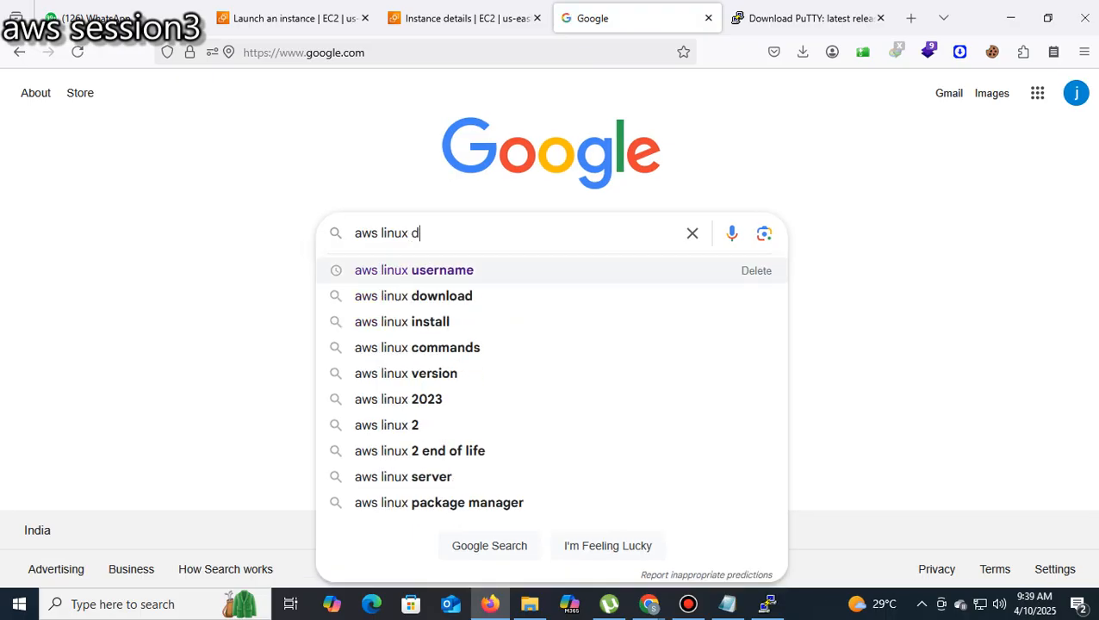
pyautogui.write('efualt')
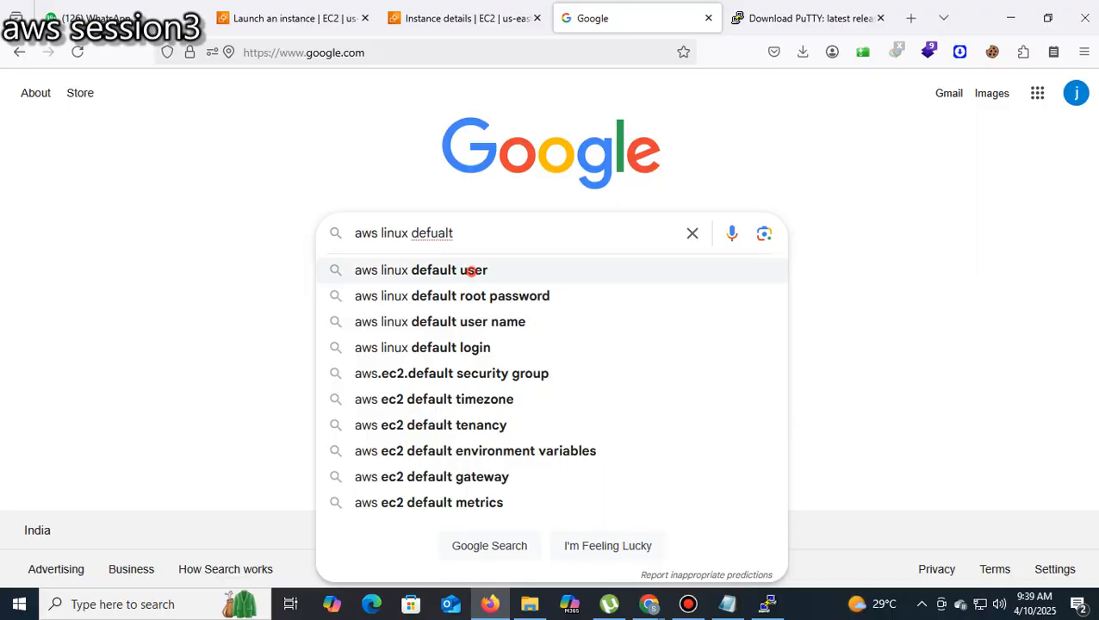
pyautogui.click(470, 270)
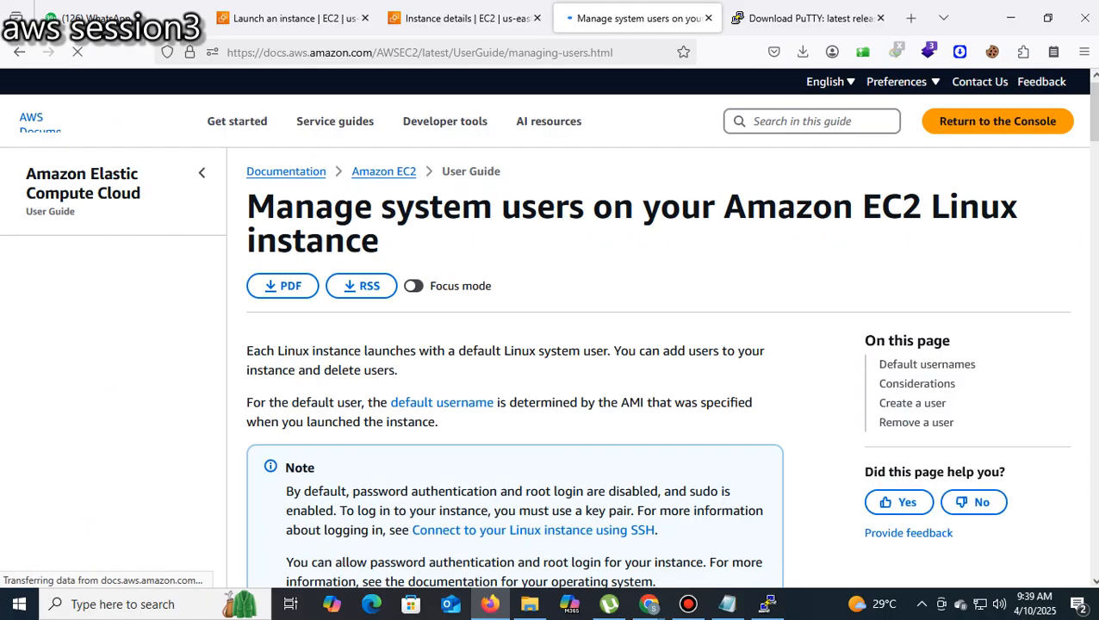
# - Examine the default usernames by AMI, highlighting the entries for Amazon Linux, CentOS and Ubuntu
pyautogui.scroll(-10, 551, 361)
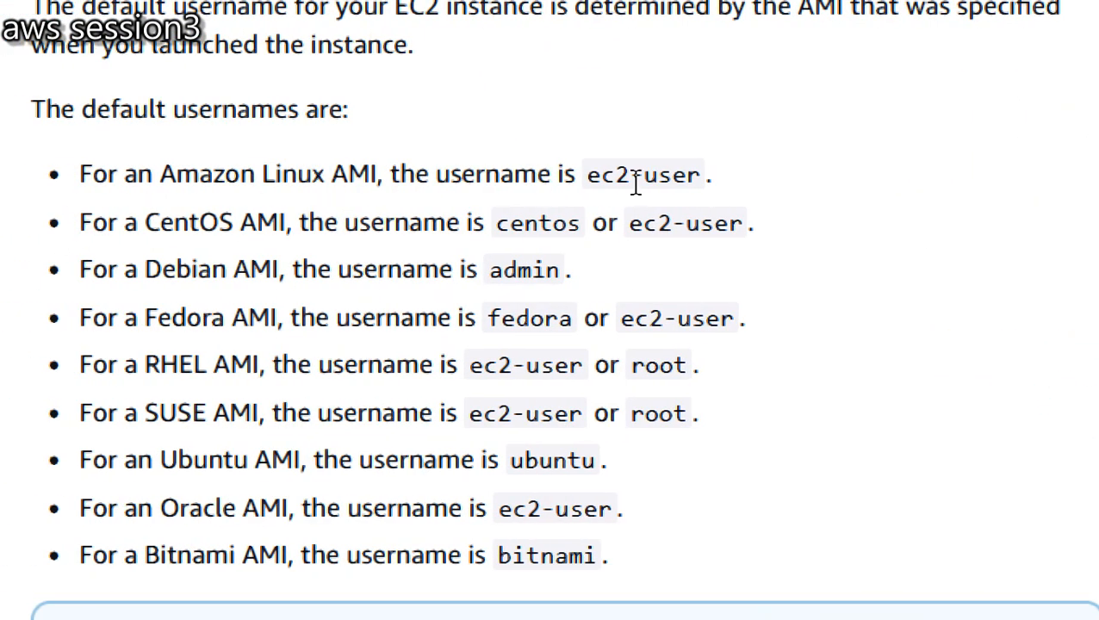
pyautogui.moveTo(588, 171); pyautogui.dragTo(703, 167)
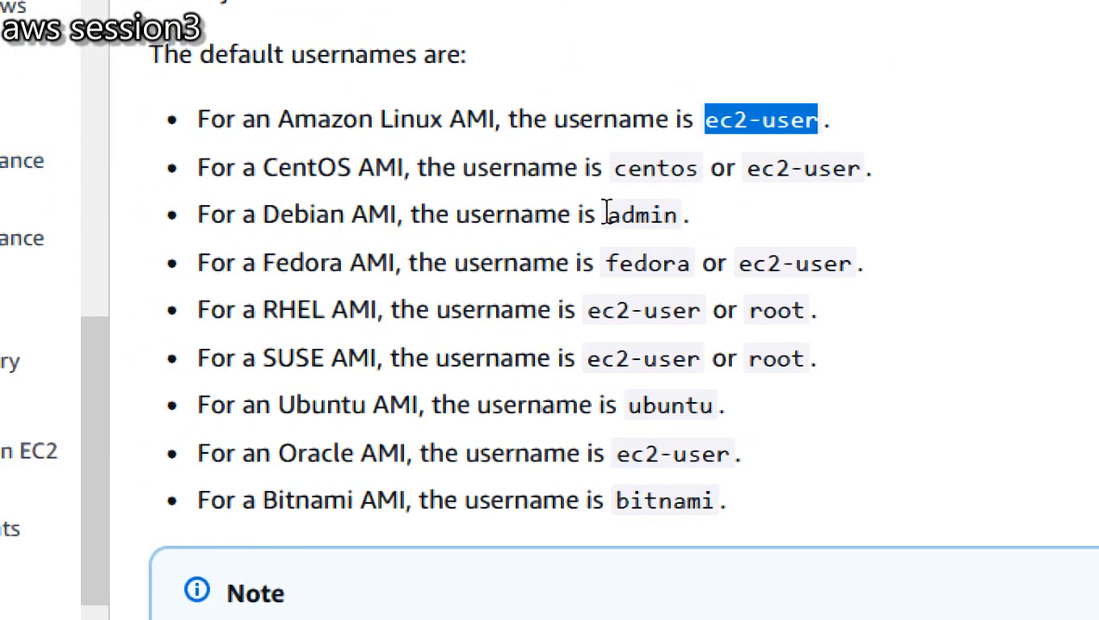
pyautogui.moveTo(613, 168); pyautogui.dragTo(702, 169)
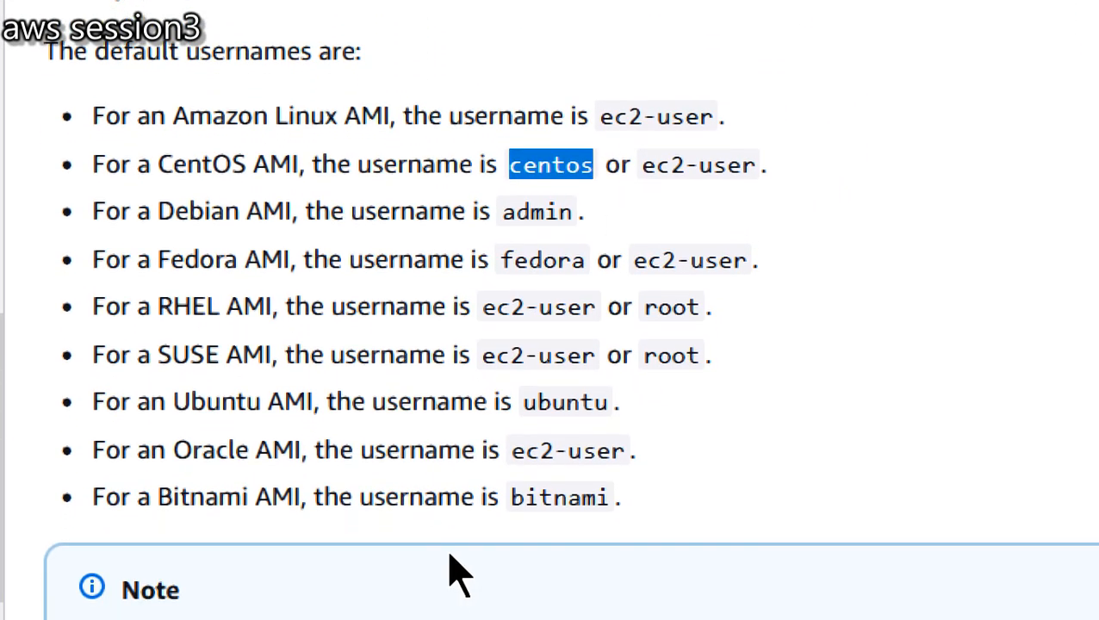
pyautogui.click(524, 402)
pyautogui.moveTo(526, 405); pyautogui.dragTo(610, 403)
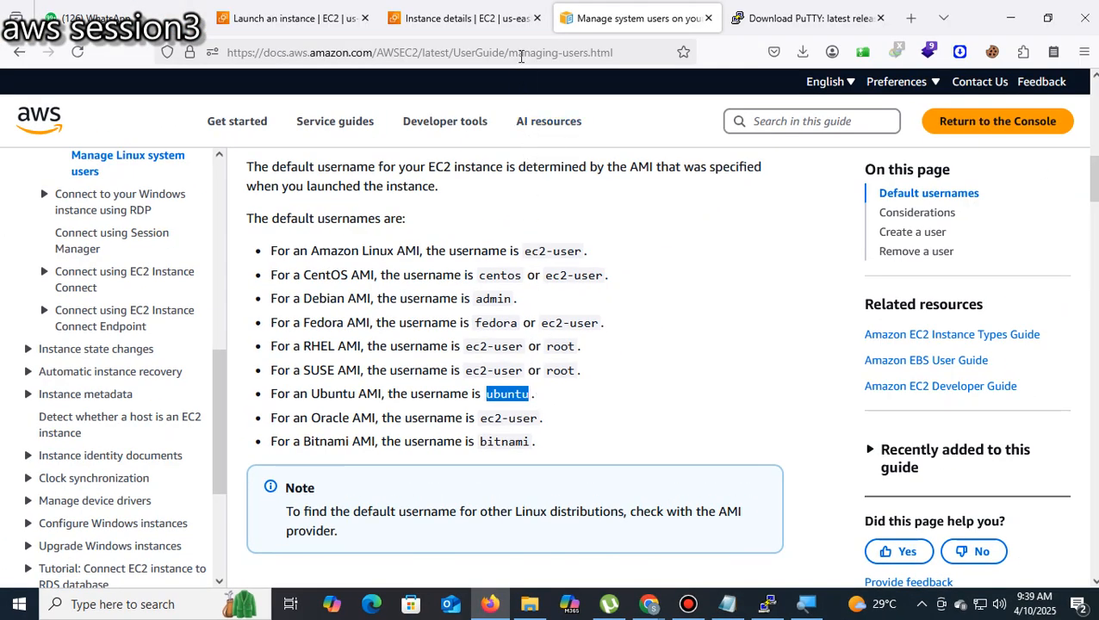
# - Copy the managing-users.html documentation address and send it in the open WhatsApp chat
pyautogui.click(521, 53)
pyautogui.rightClick(523, 54)
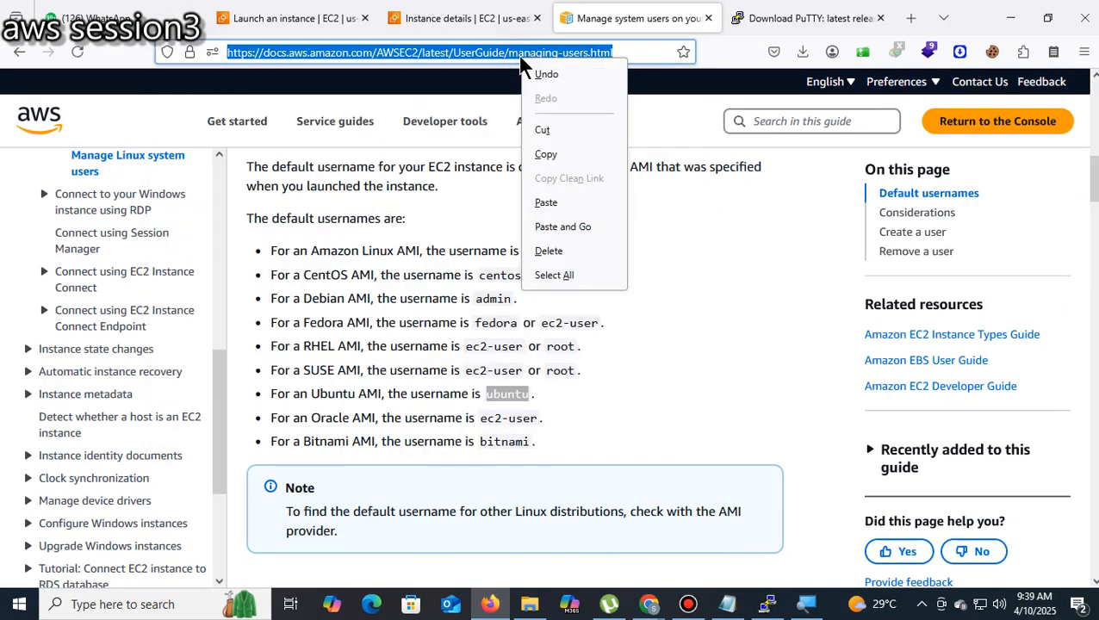
pyautogui.click(546, 155)
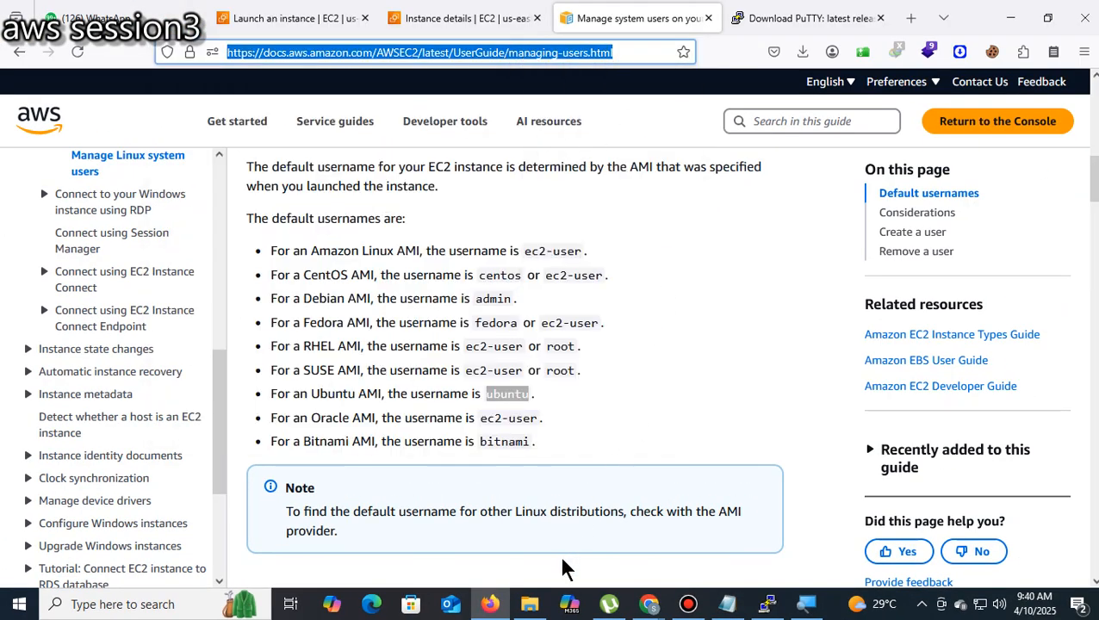
pyautogui.click(154, 24)
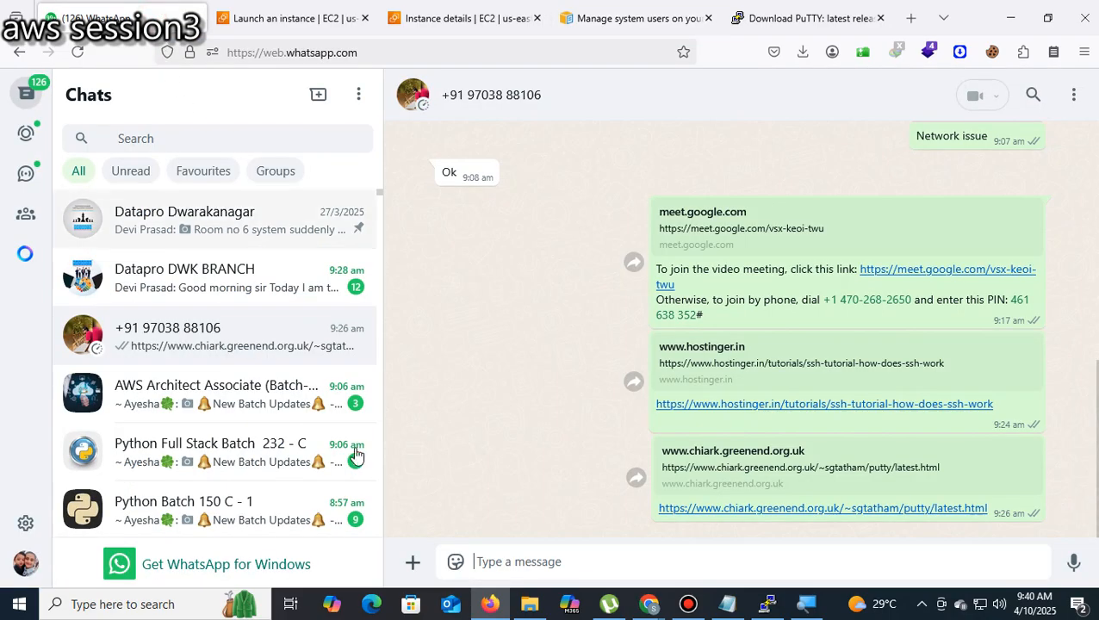
pyautogui.rightClick(530, 567)
pyautogui.click(578, 363)
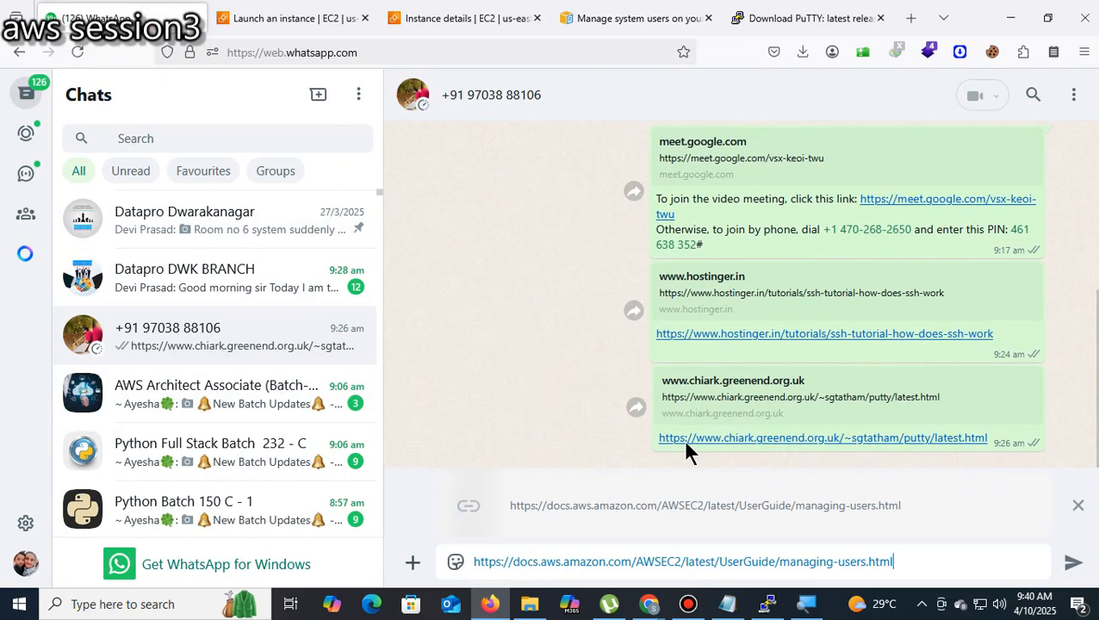
pyautogui.click(1073, 563)
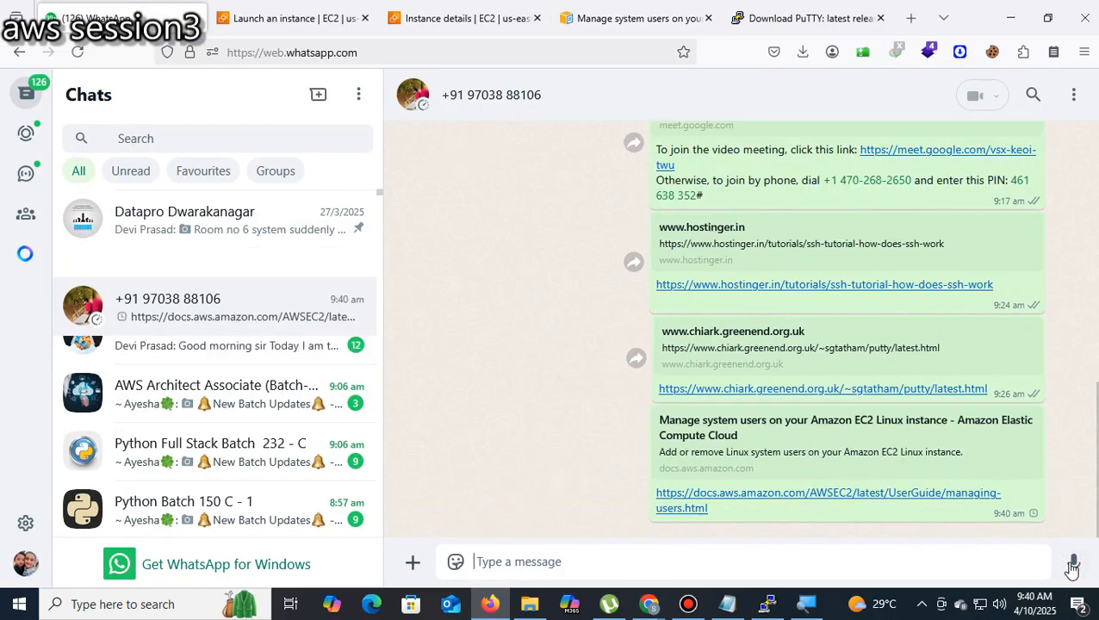
# - Return to the PuTTY session, maximize its window, and highlight the $ symbol in the prompt
pyautogui.click(1013, 24)
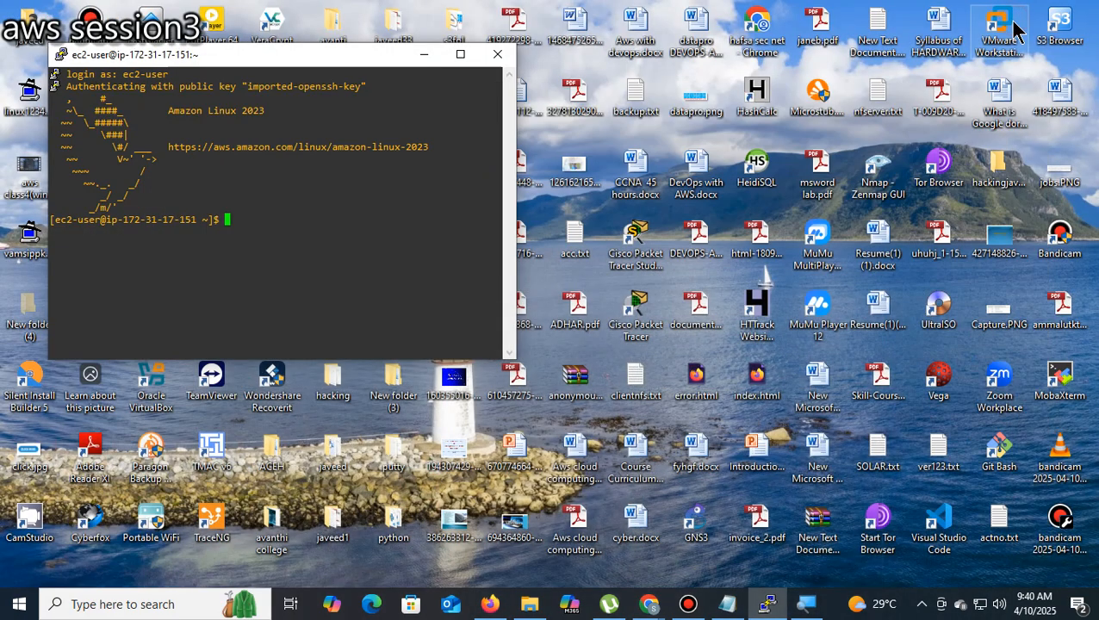
pyautogui.click(460, 56)
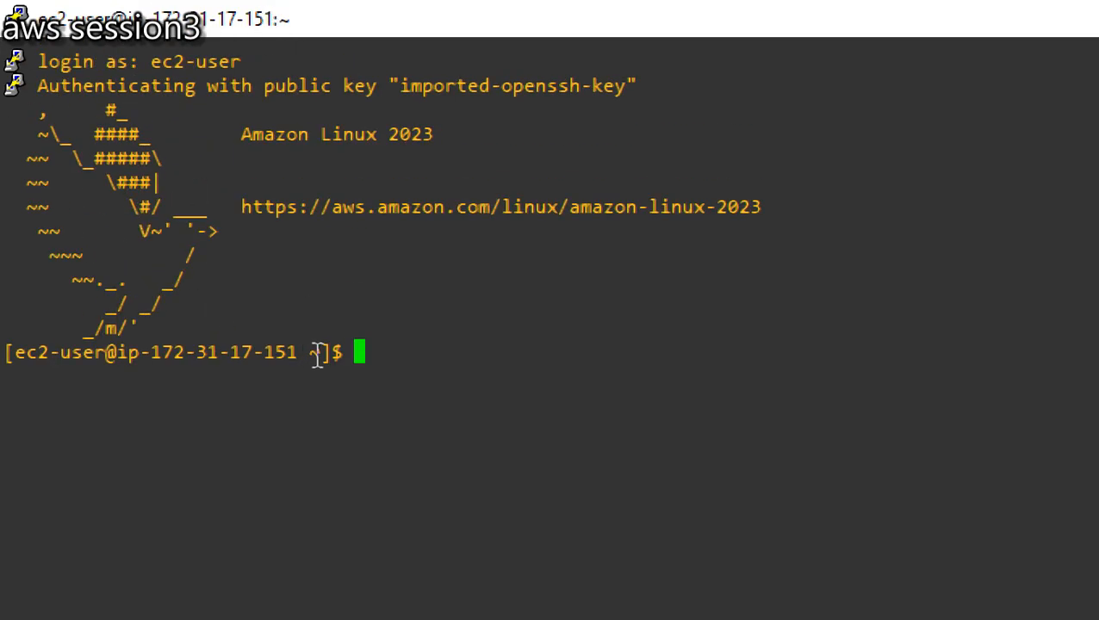
pyautogui.moveTo(350, 354); pyautogui.dragTo(336, 354)
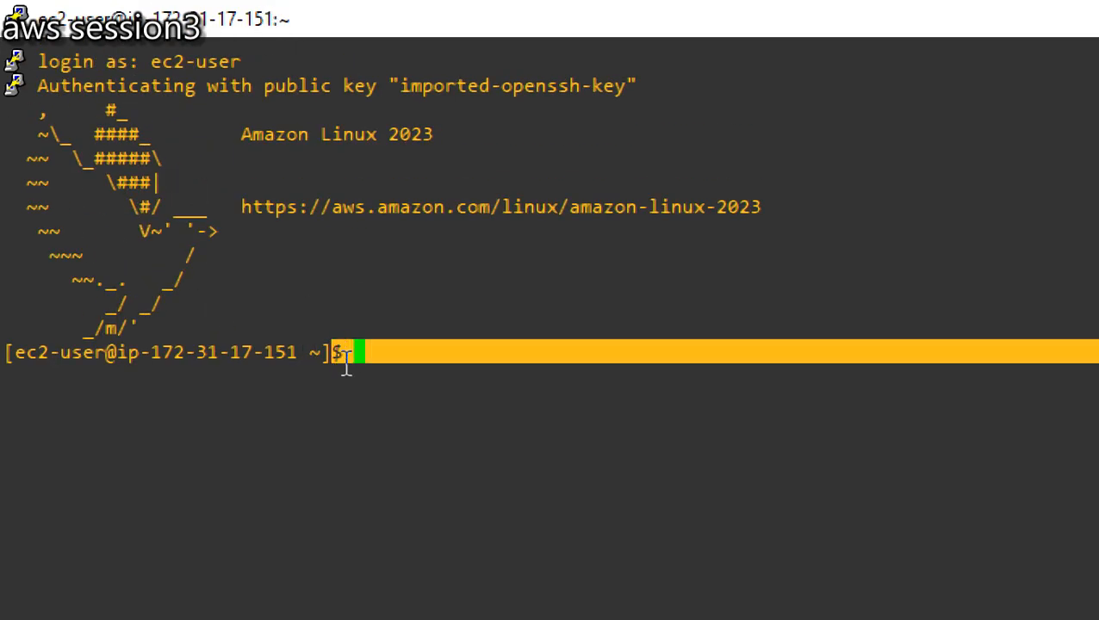
pyautogui.click(348, 358)
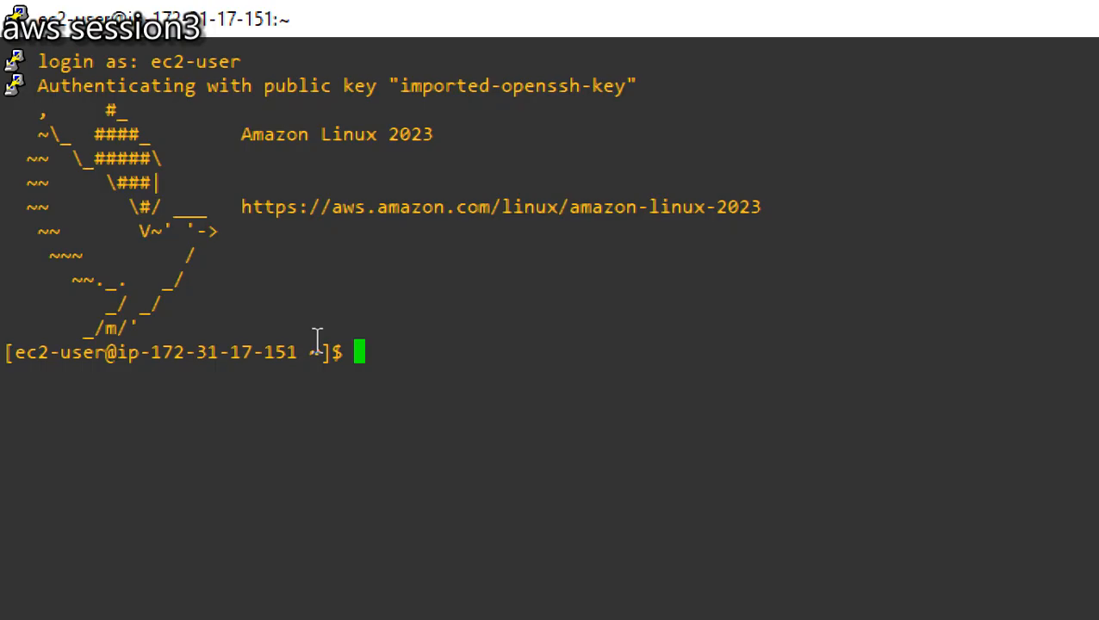
# - Run whoami in the SSH session and highlight the returned username and the $ prompt symbol
pyautogui.write('w')
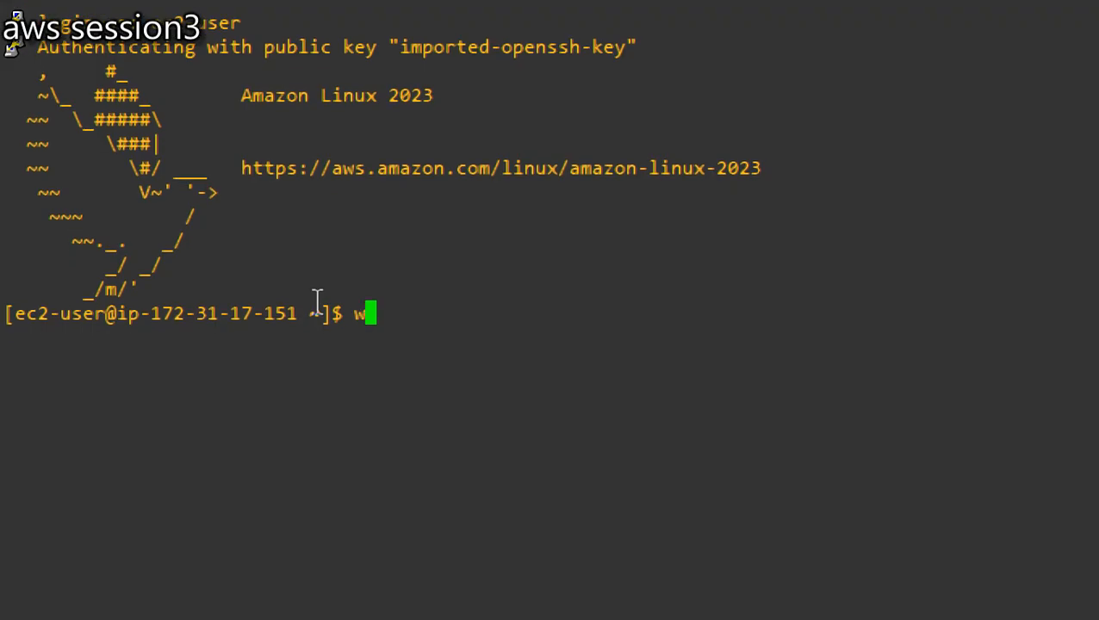
pyautogui.write('hoami')
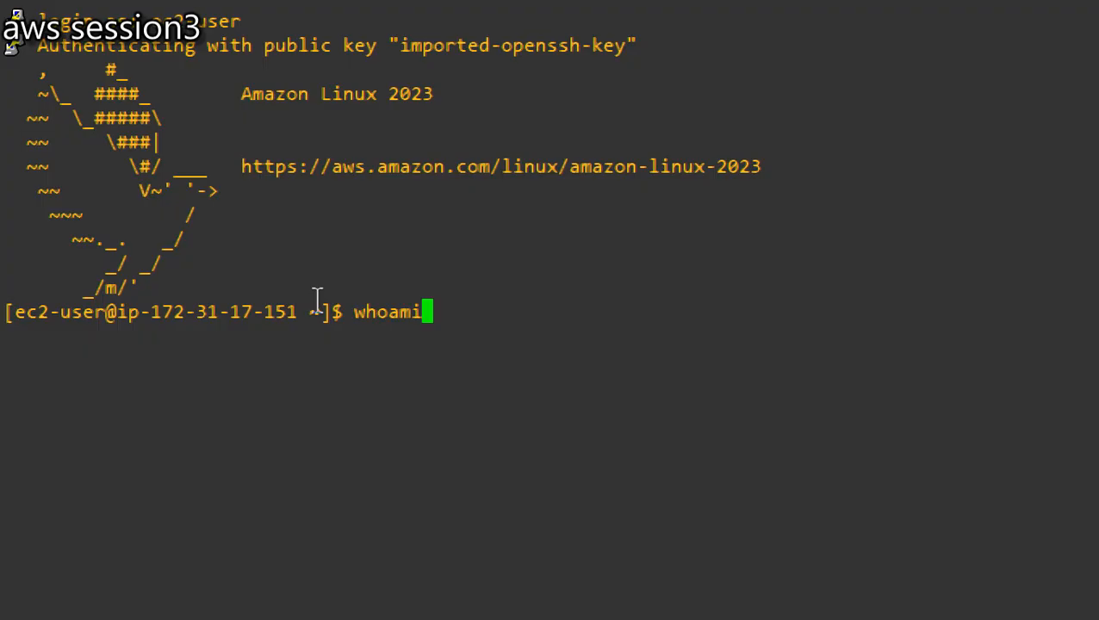
pyautogui.press('Return')
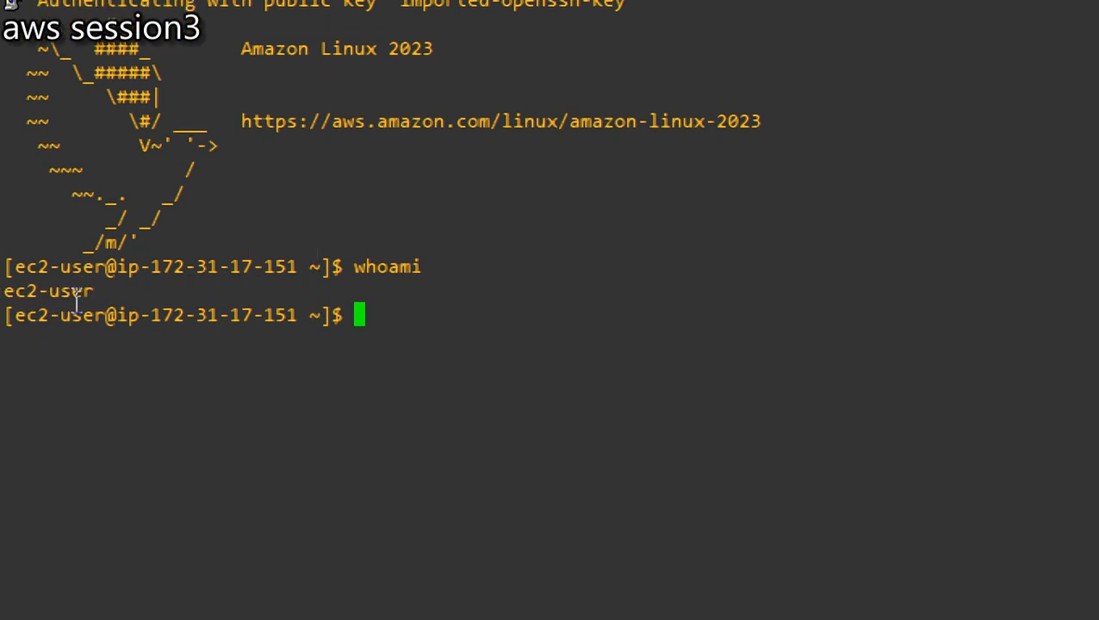
pyautogui.moveTo(102, 290); pyautogui.dragTo(4, 270)
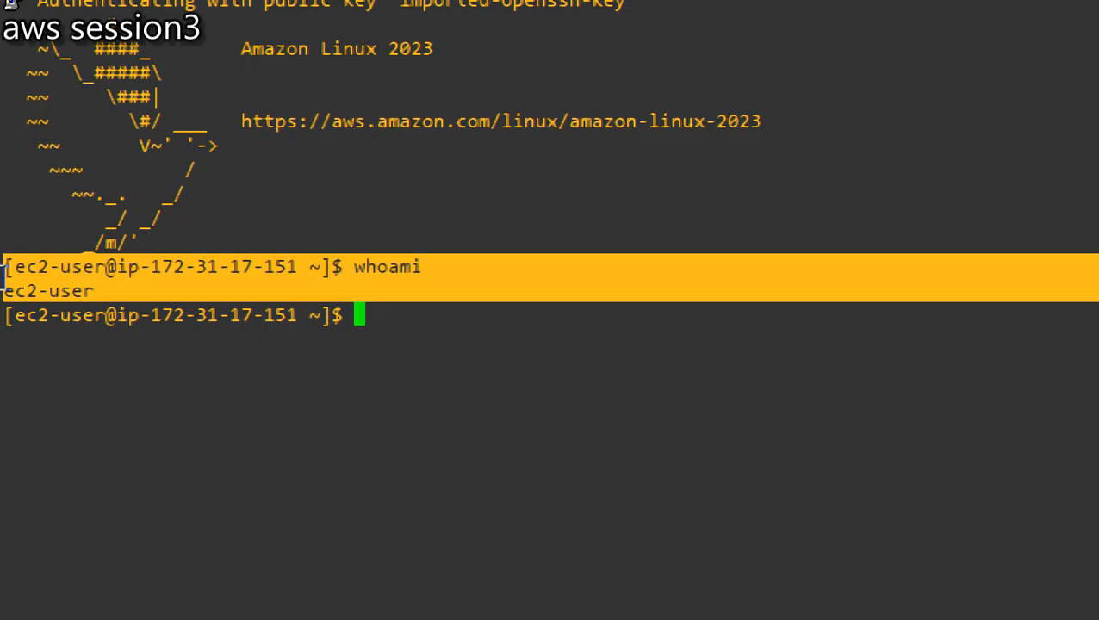
pyautogui.moveTo(97, 290); pyautogui.dragTo(5, 292)
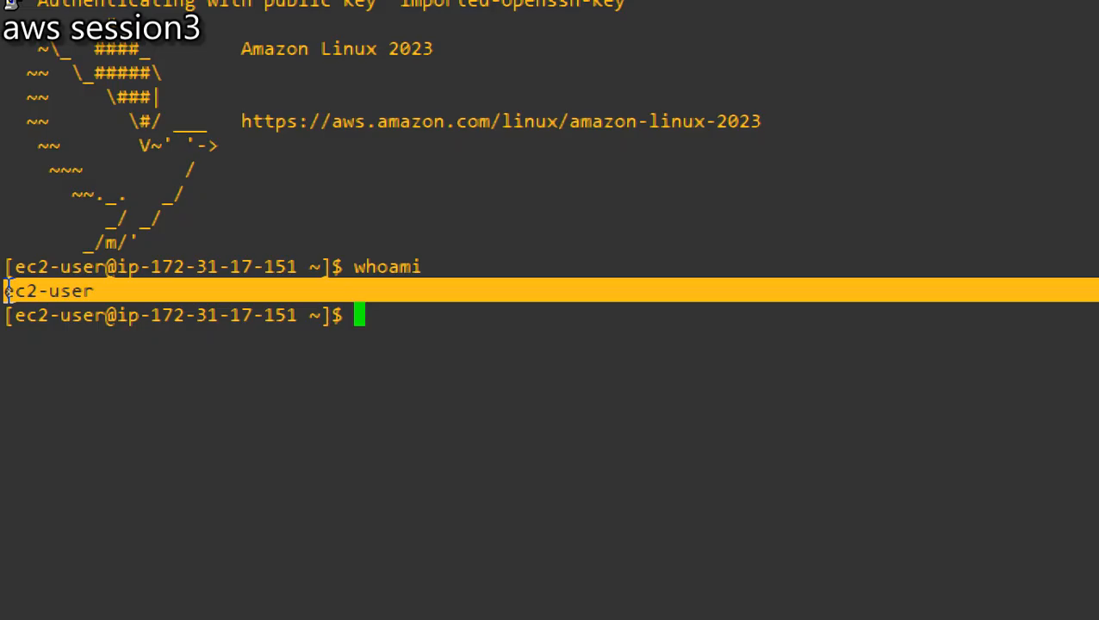
pyautogui.click(370, 331)
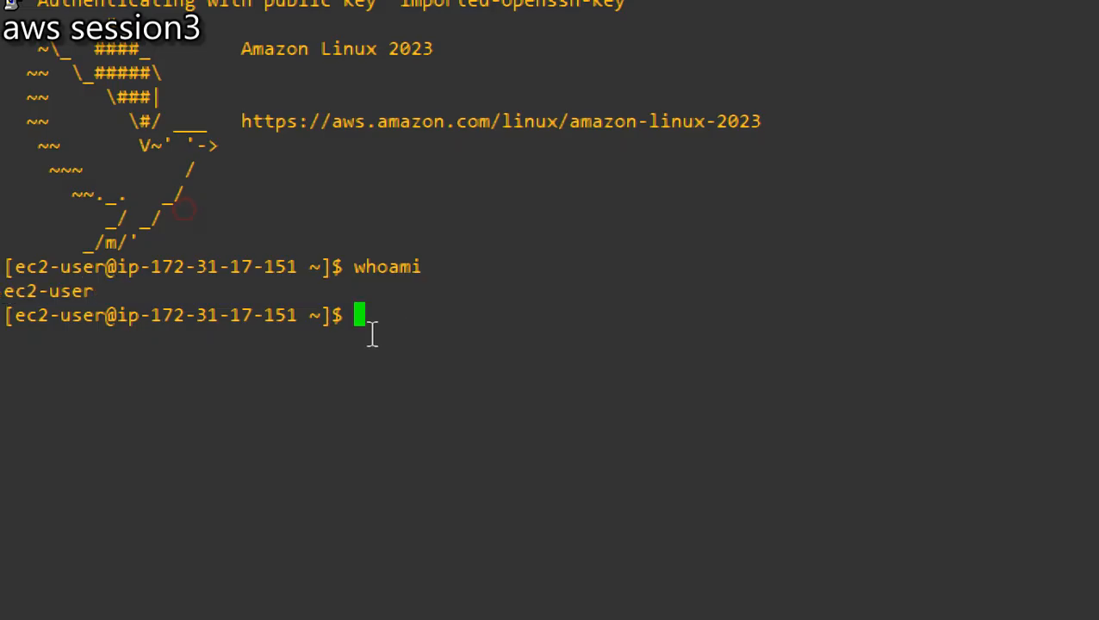
pyautogui.moveTo(347, 321); pyautogui.dragTo(339, 324)
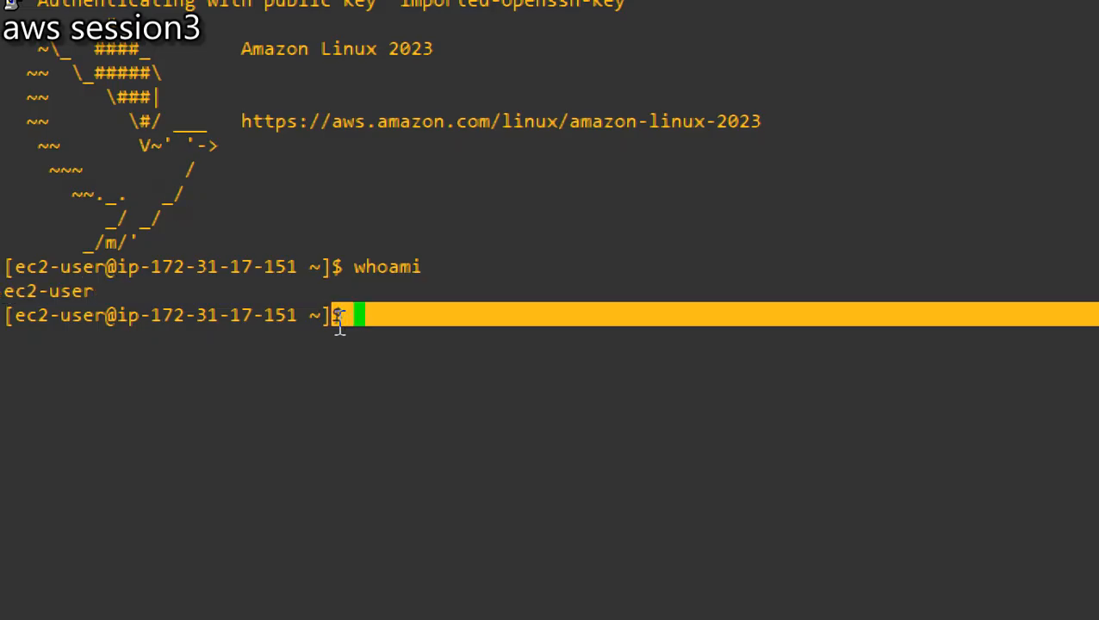
pyautogui.moveTo(105, 290); pyautogui.dragTo(3, 291)
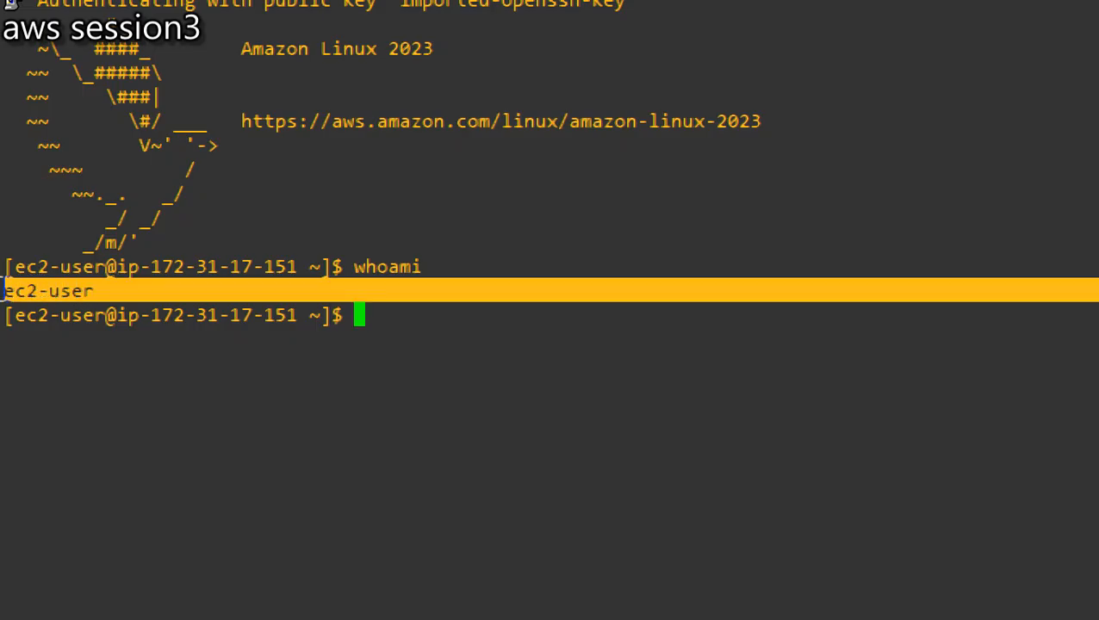
pyautogui.click(387, 320)
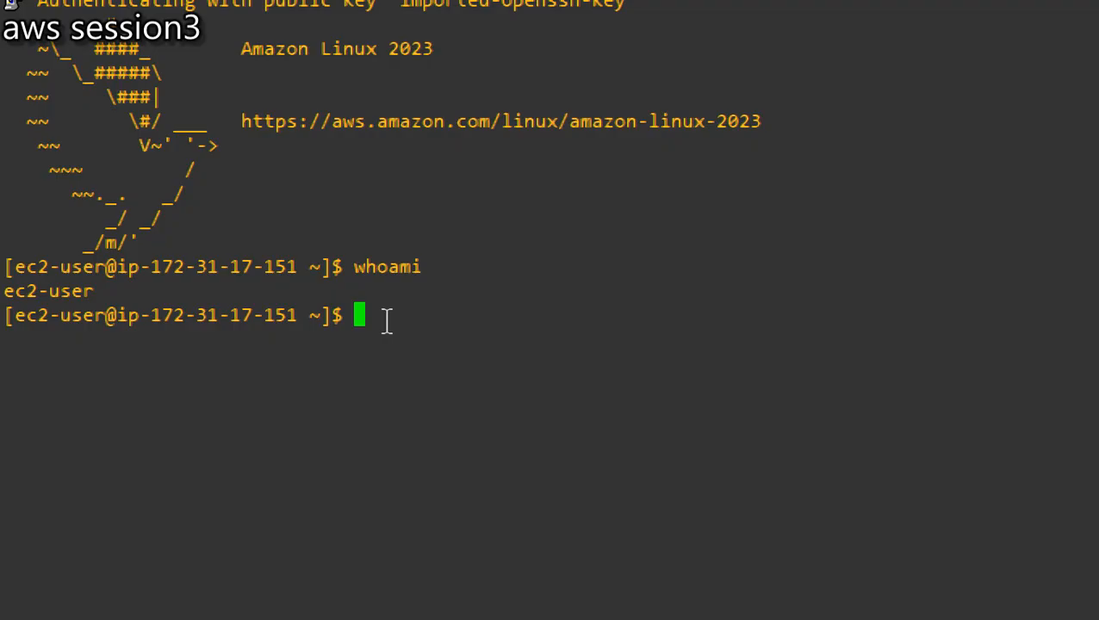
# - Switch to root with sudo su, highlighting the $ and # prompt symbols, and check the account with whoami
pyautogui.write('sudo su')
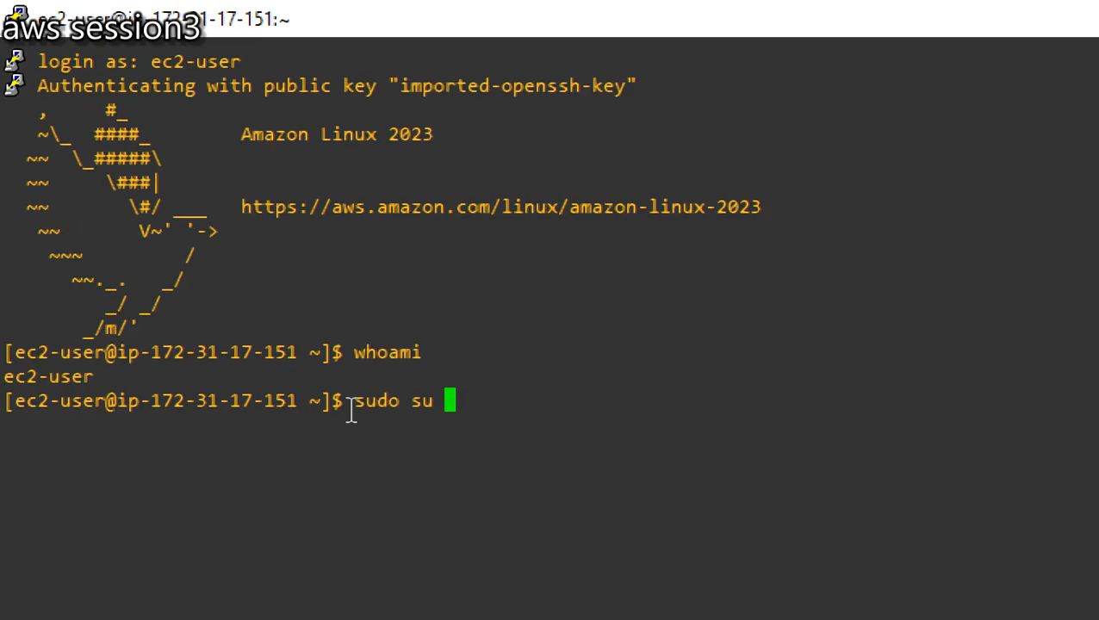
pyautogui.press('Return')
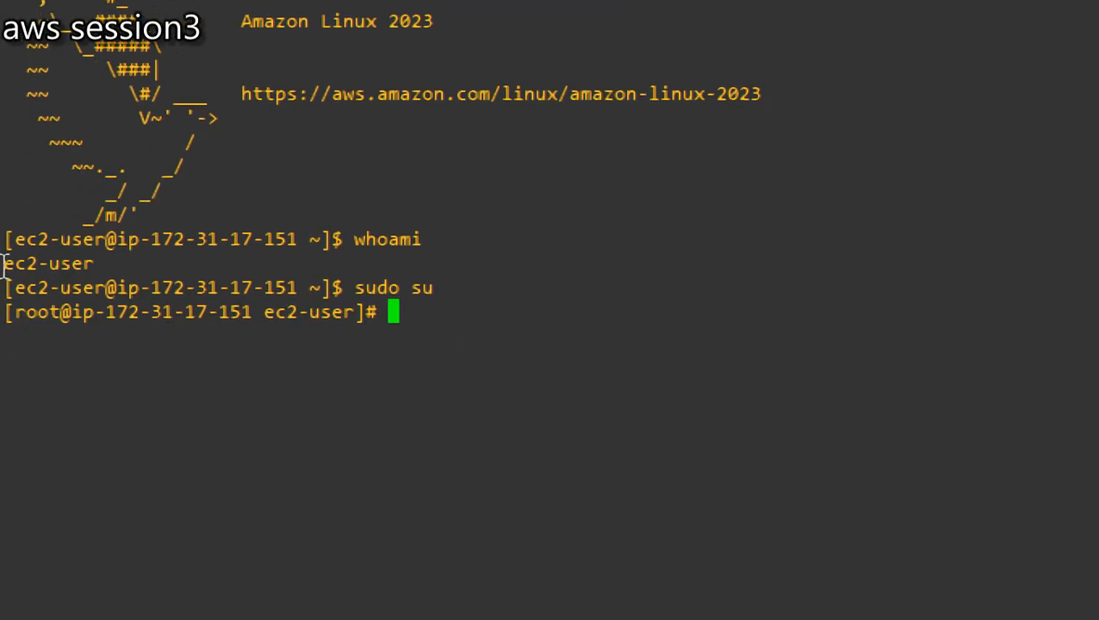
pyautogui.moveTo(351, 281); pyautogui.dragTo(342, 285)
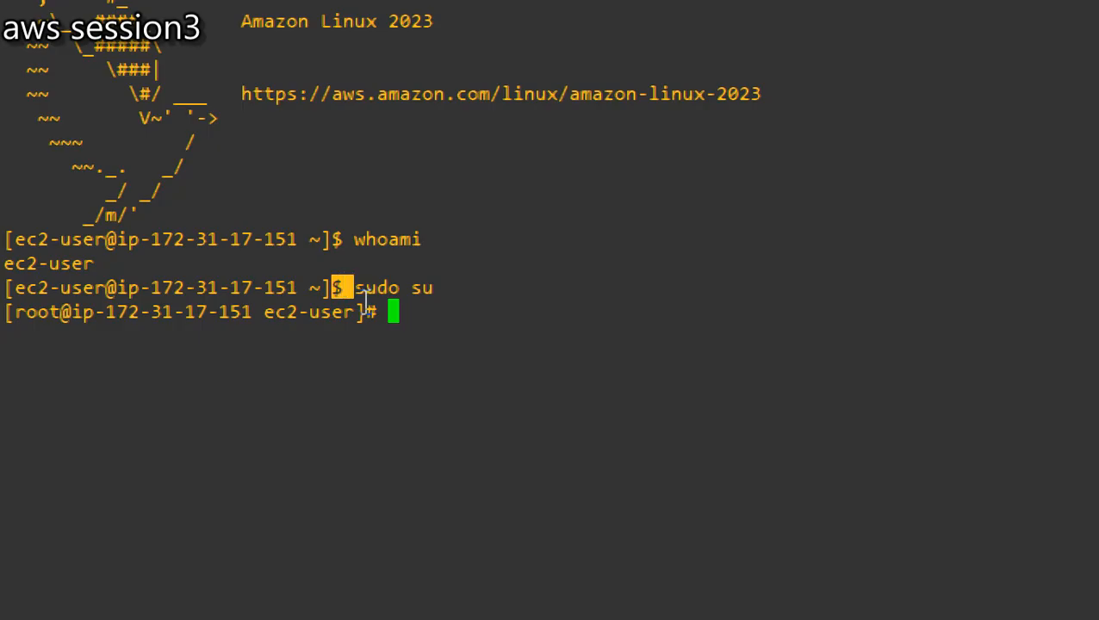
pyautogui.moveTo(387, 316); pyautogui.dragTo(368, 317)
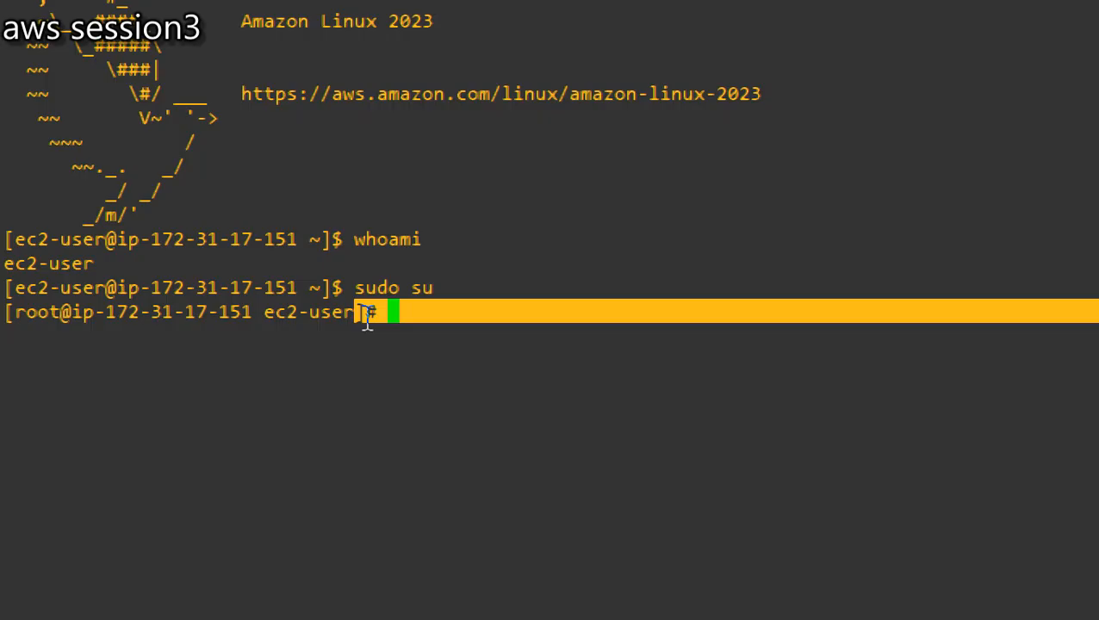
pyautogui.click(400, 318)
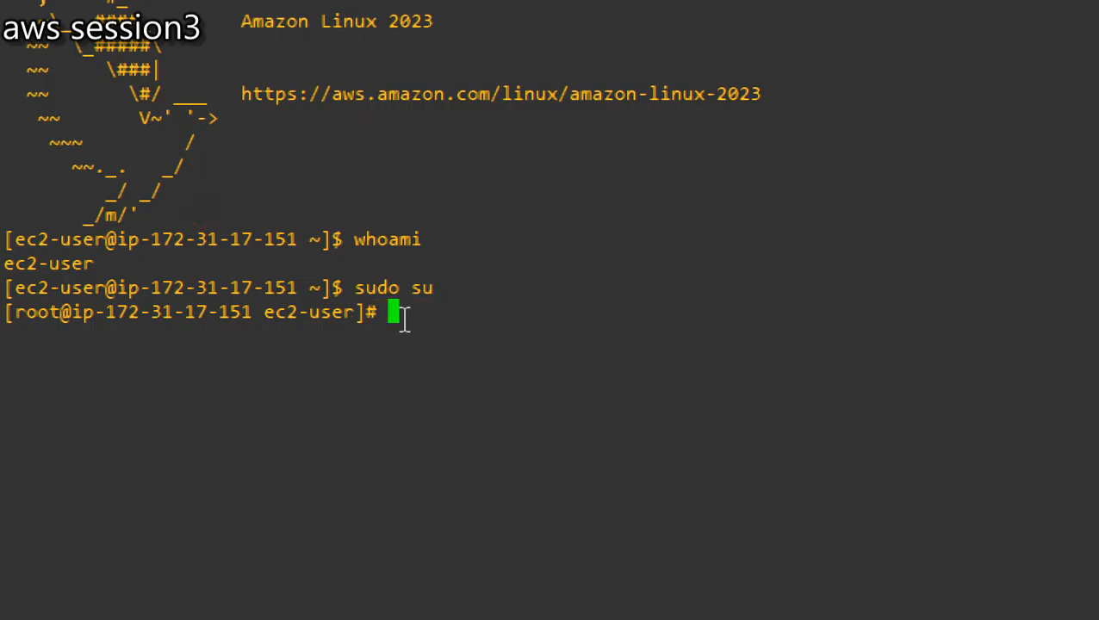
pyautogui.write('whoami')
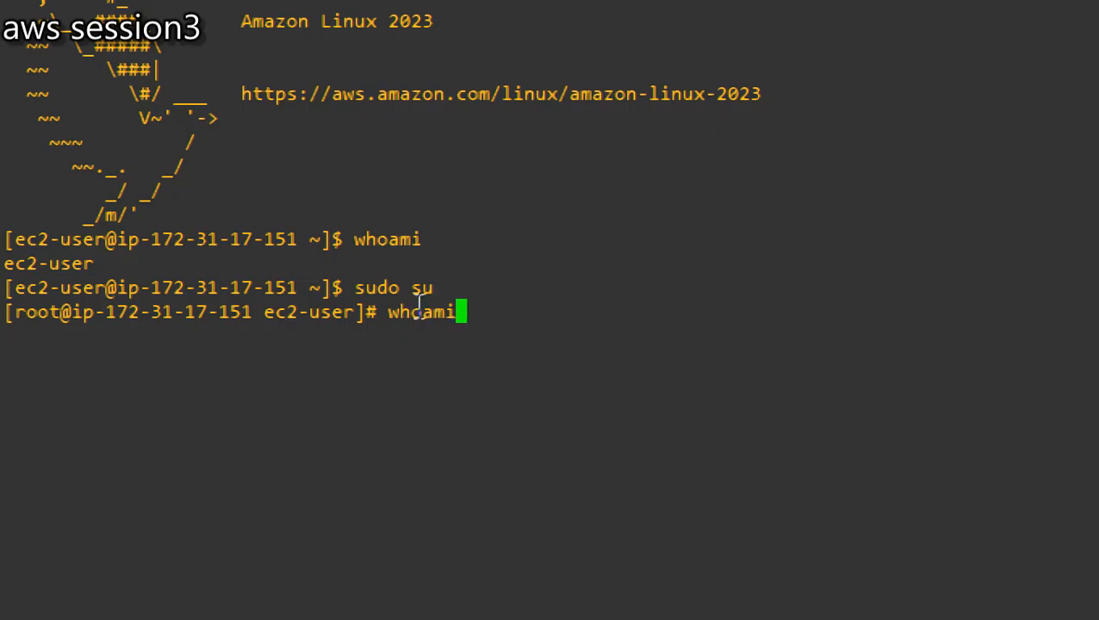
pyautogui.press('Return')
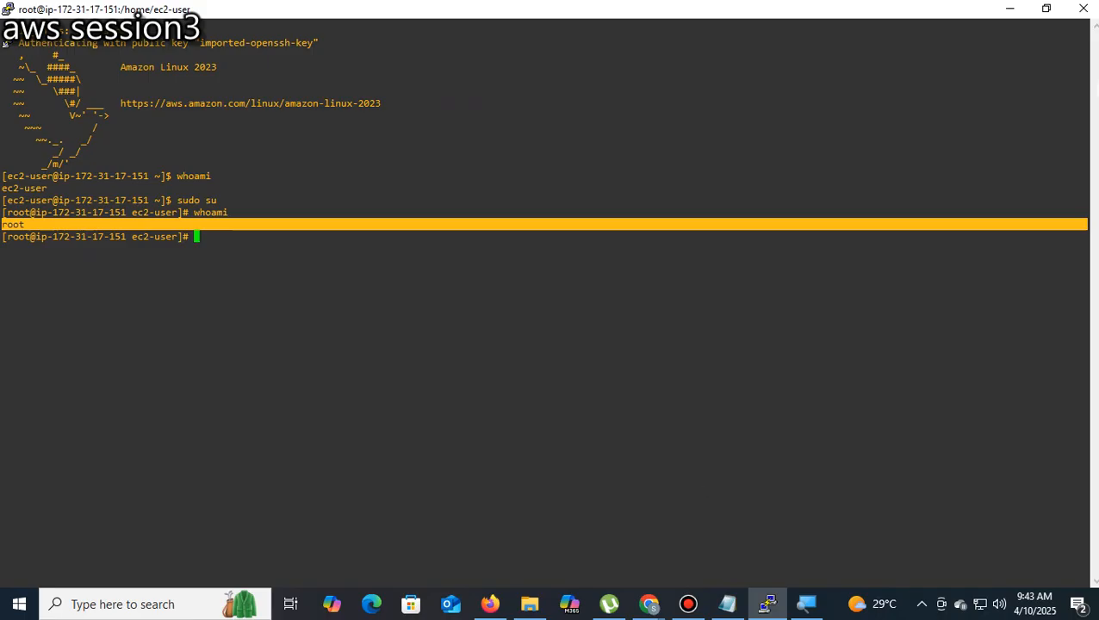
# - Close the PuTTY session, switch to Firefox, and close the instance details, system users documentation and PuTTY download pages
pyautogui.click(1084, 11)
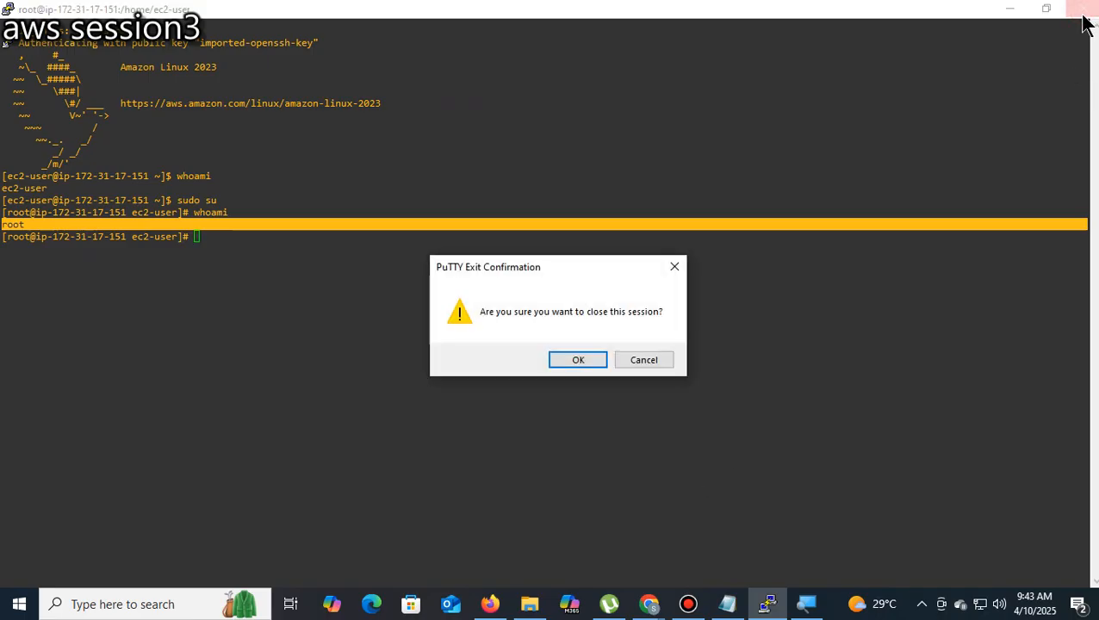
pyautogui.click(575, 360)
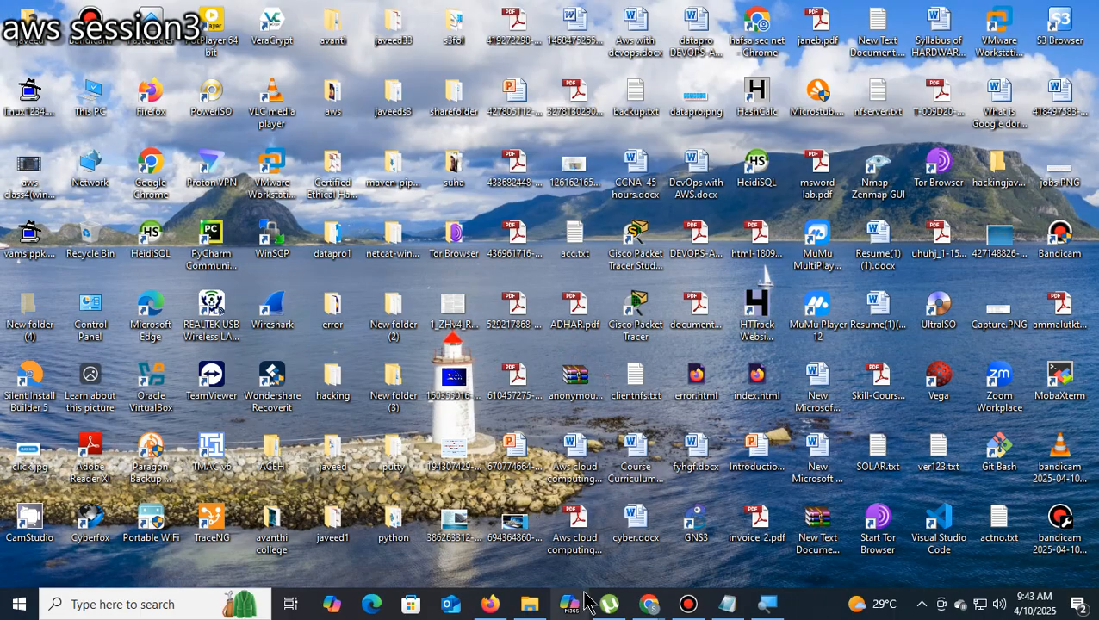
pyautogui.click(487, 607)
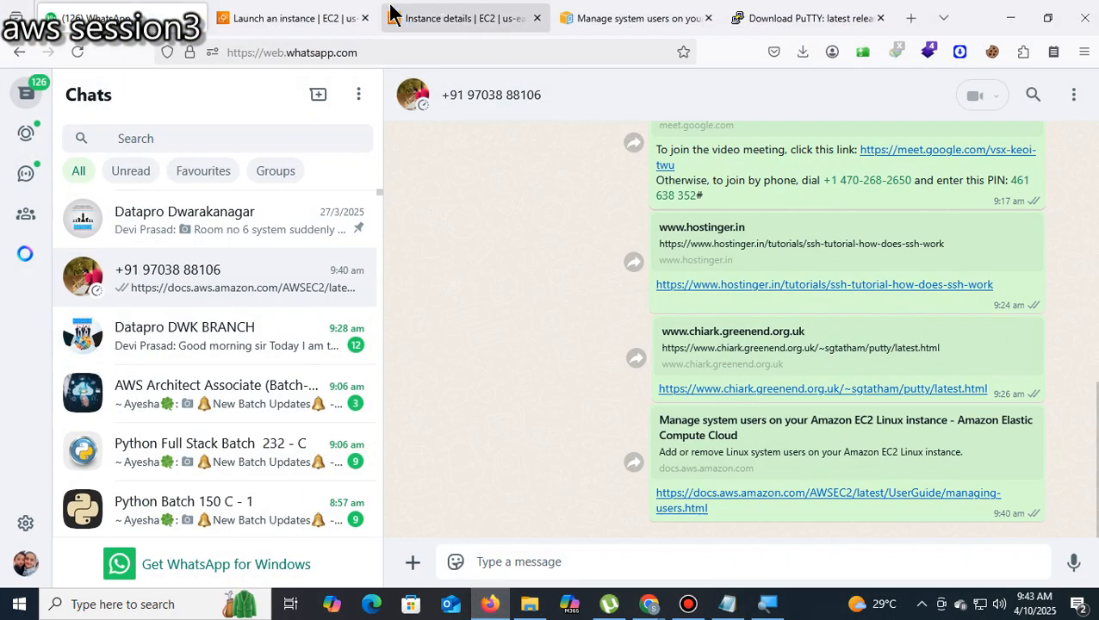
pyautogui.click(313, 14)
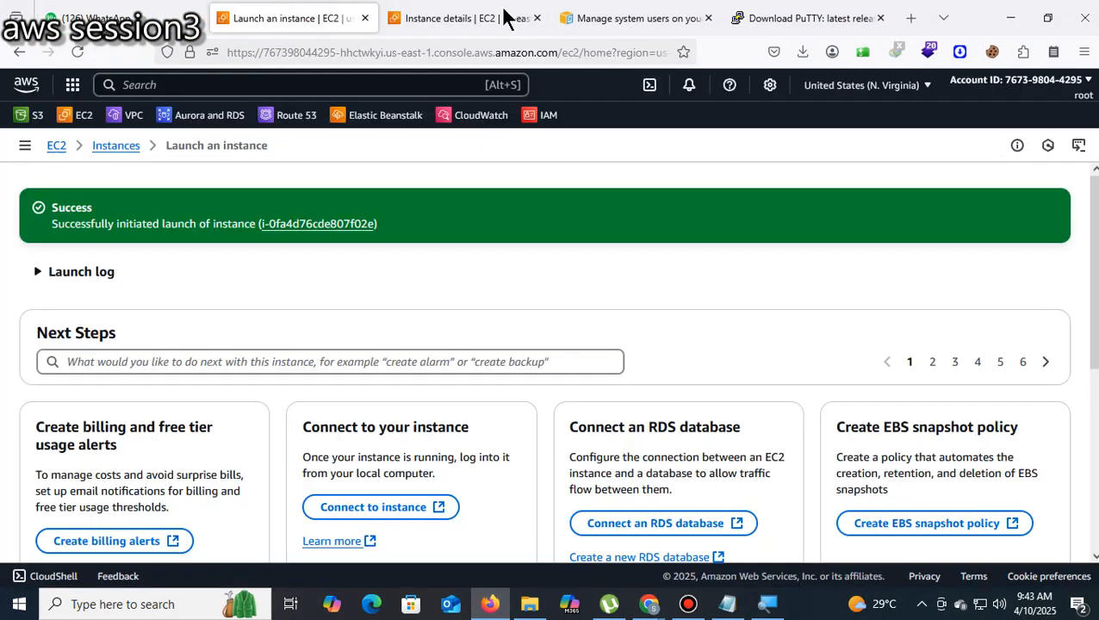
pyautogui.click(480, 14)
pyautogui.click(538, 19)
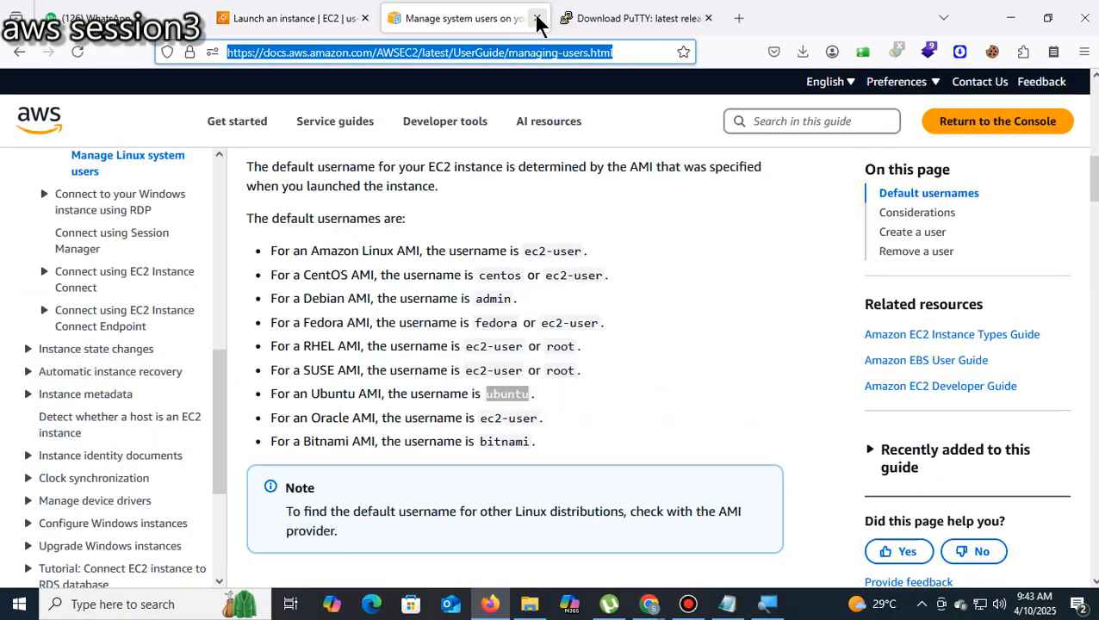
pyautogui.click(538, 18)
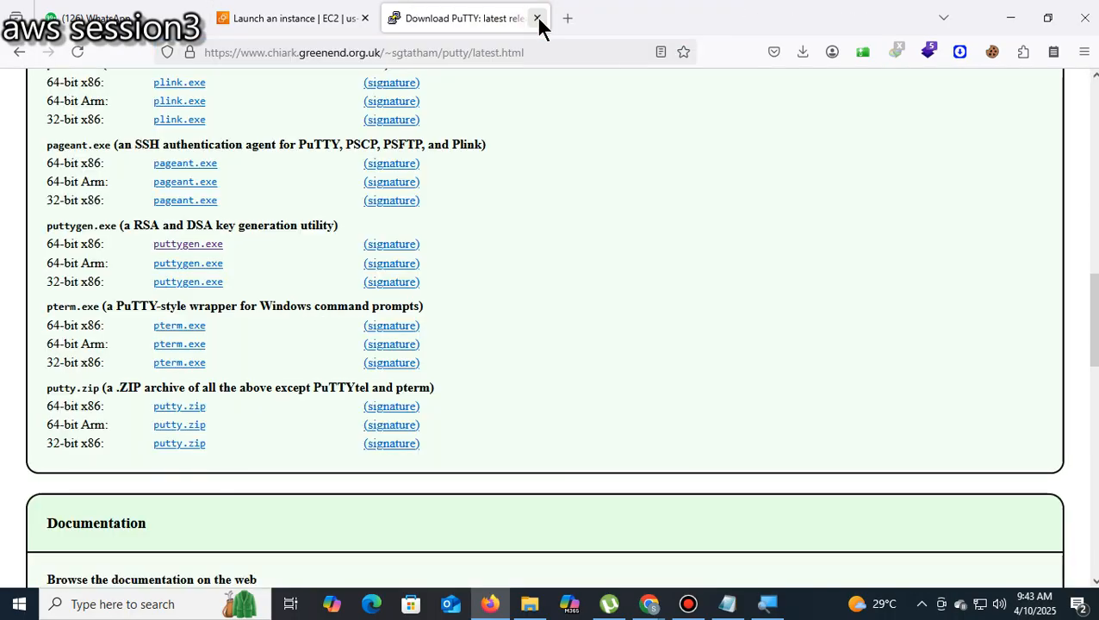
pyautogui.click(539, 18)
# - Open Google in a new browser tab and search for mobaxterm
pyautogui.click(416, 18)
pyautogui.click(432, 50)
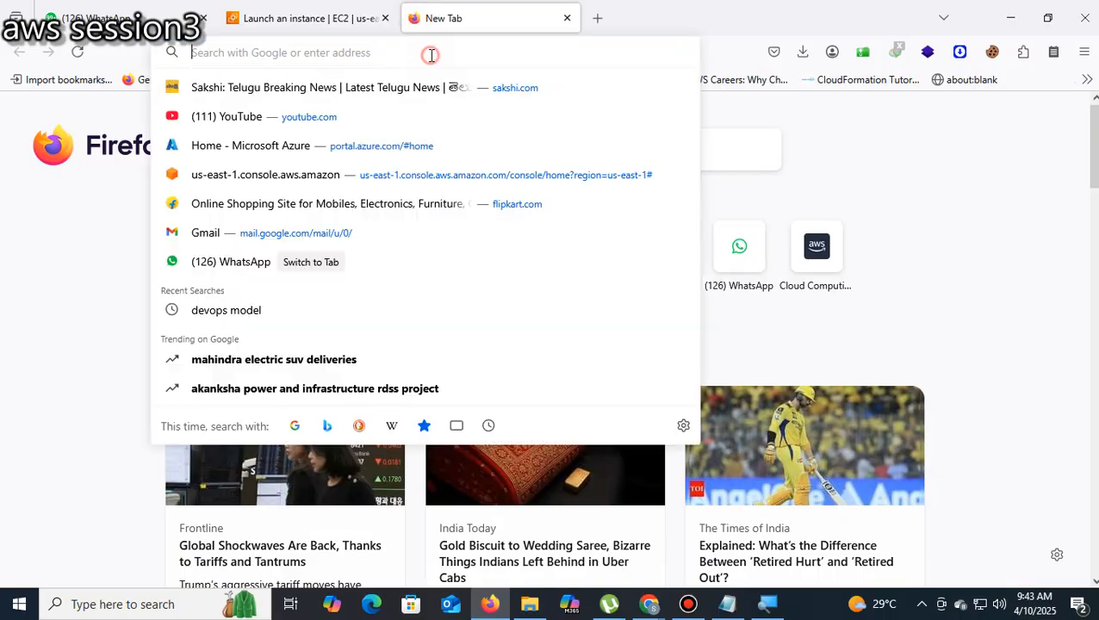
pyautogui.write('g')
pyautogui.click(342, 89)
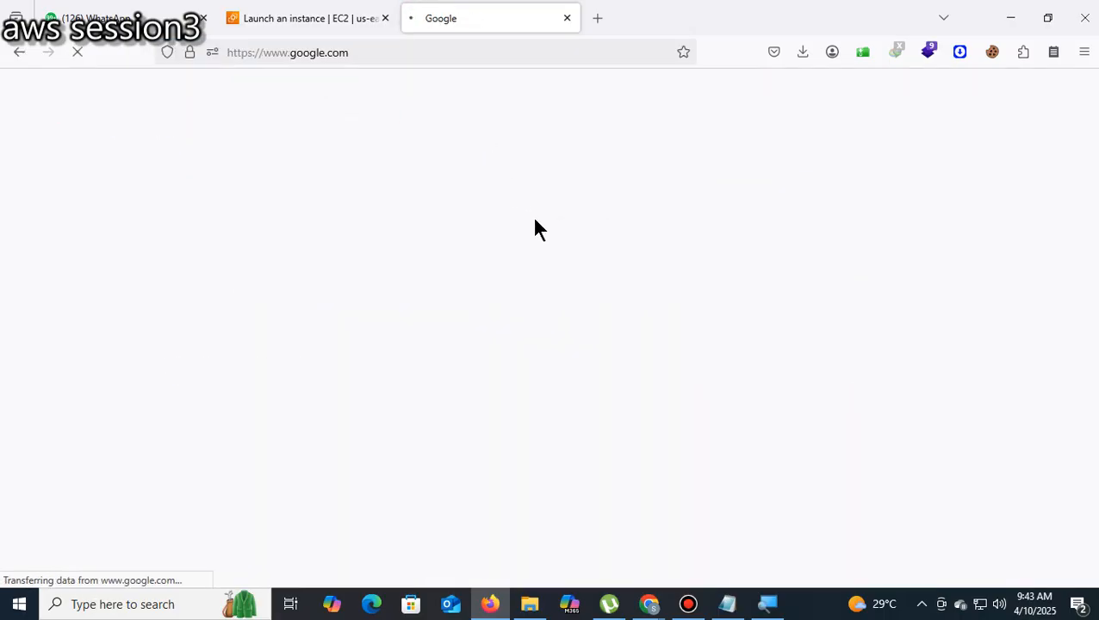
pyautogui.write('mo')
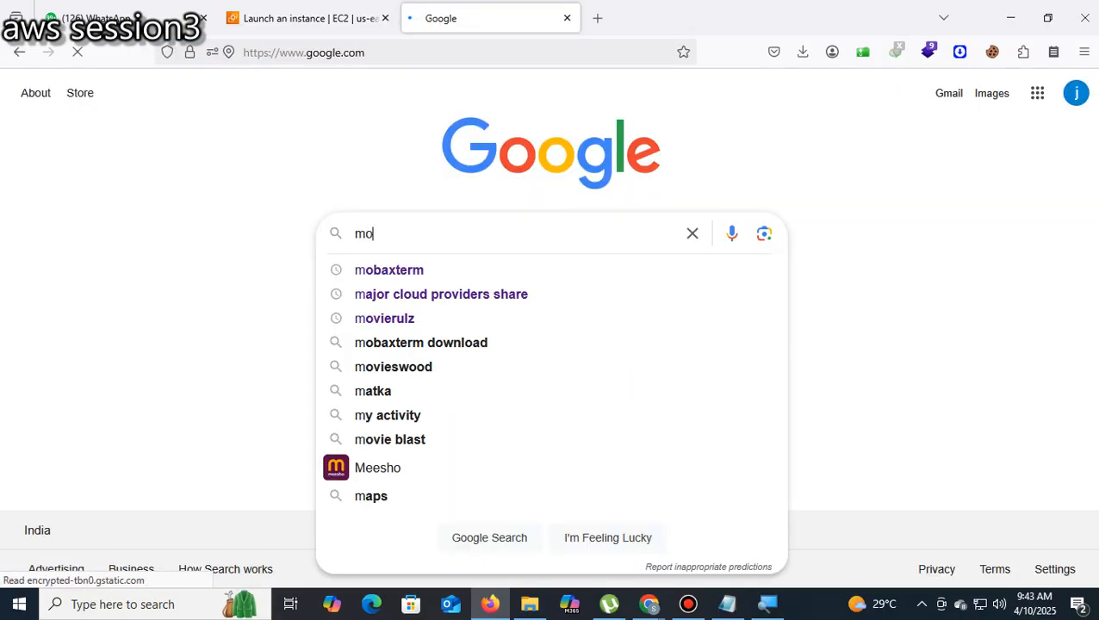
pyautogui.write('baxterm')
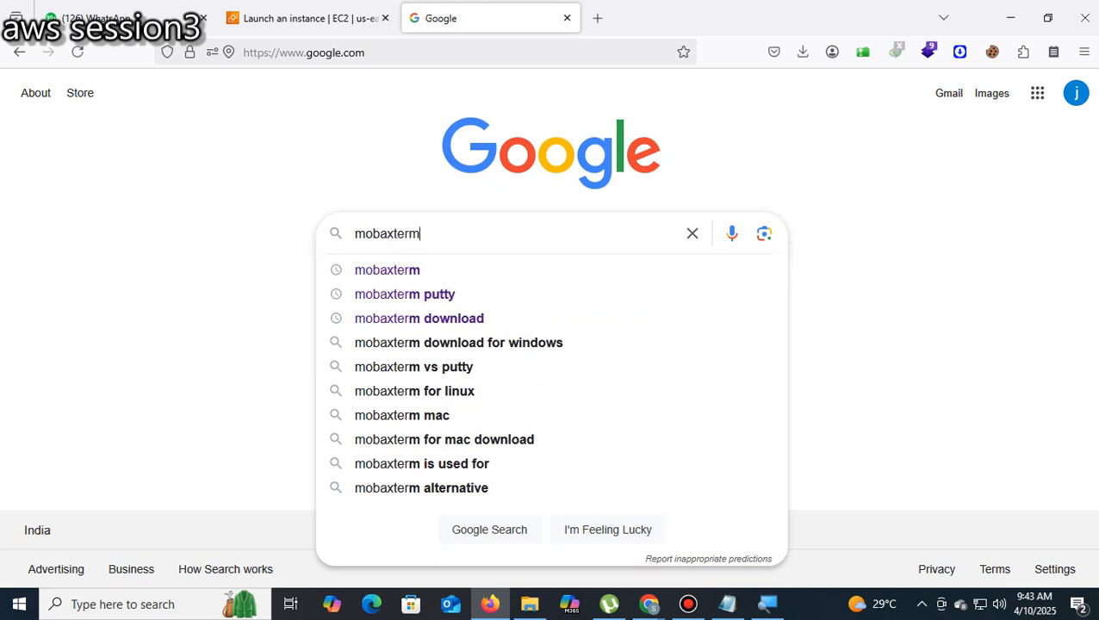
pyautogui.click(406, 279)
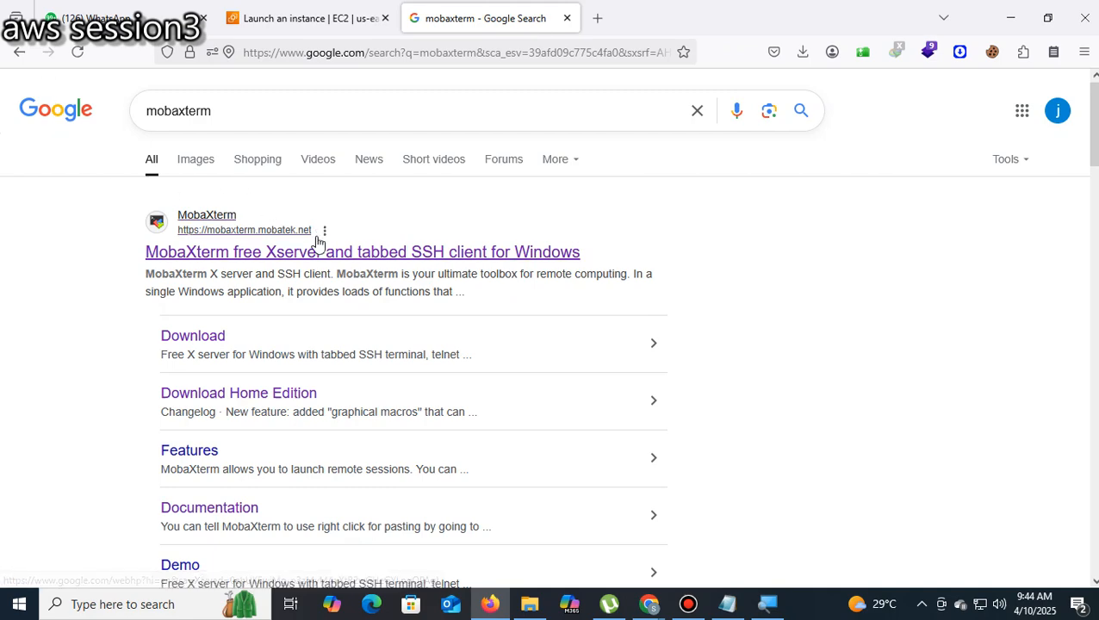
# - Open the official MobaXterm website and go to the download page of the free Home Edition
pyautogui.click(323, 258)
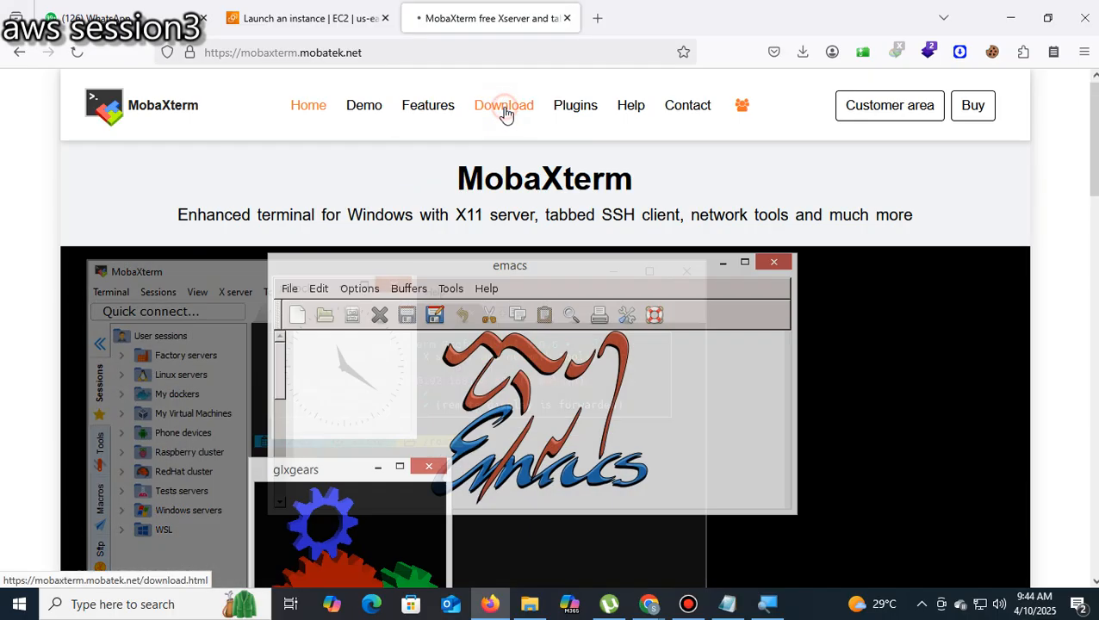
pyautogui.click(504, 110)
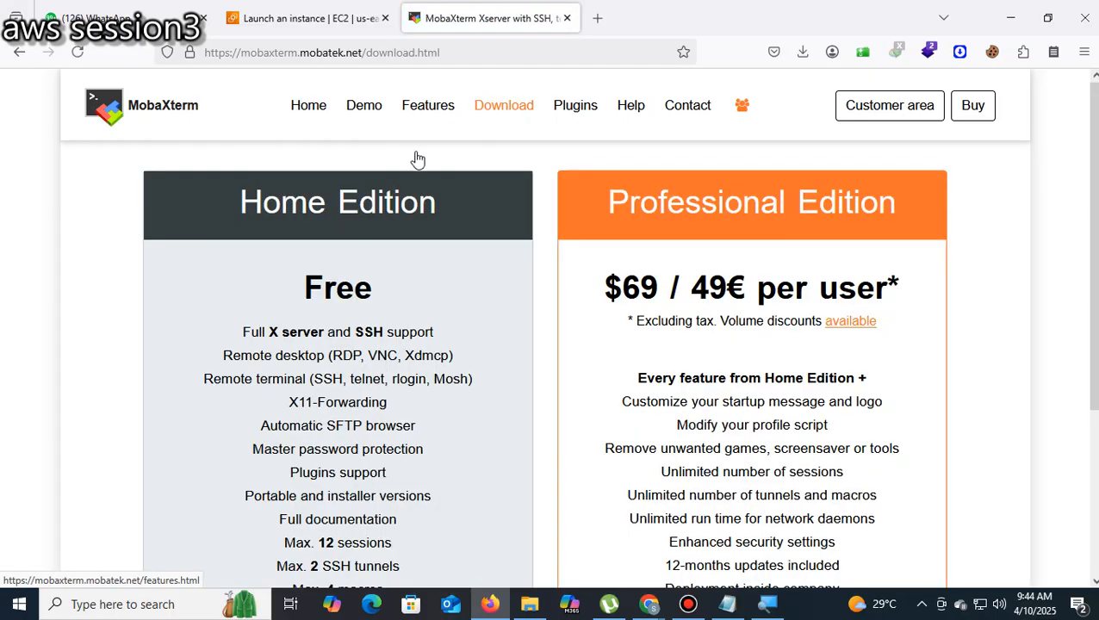
pyautogui.scroll(-3, 362, 211)
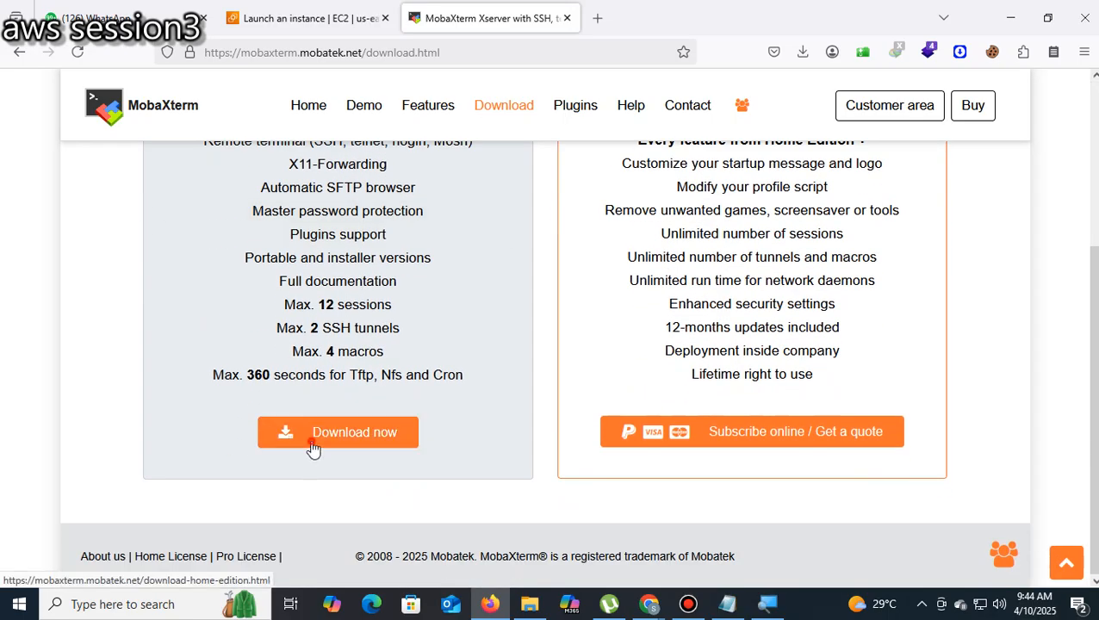
pyautogui.click(313, 447)
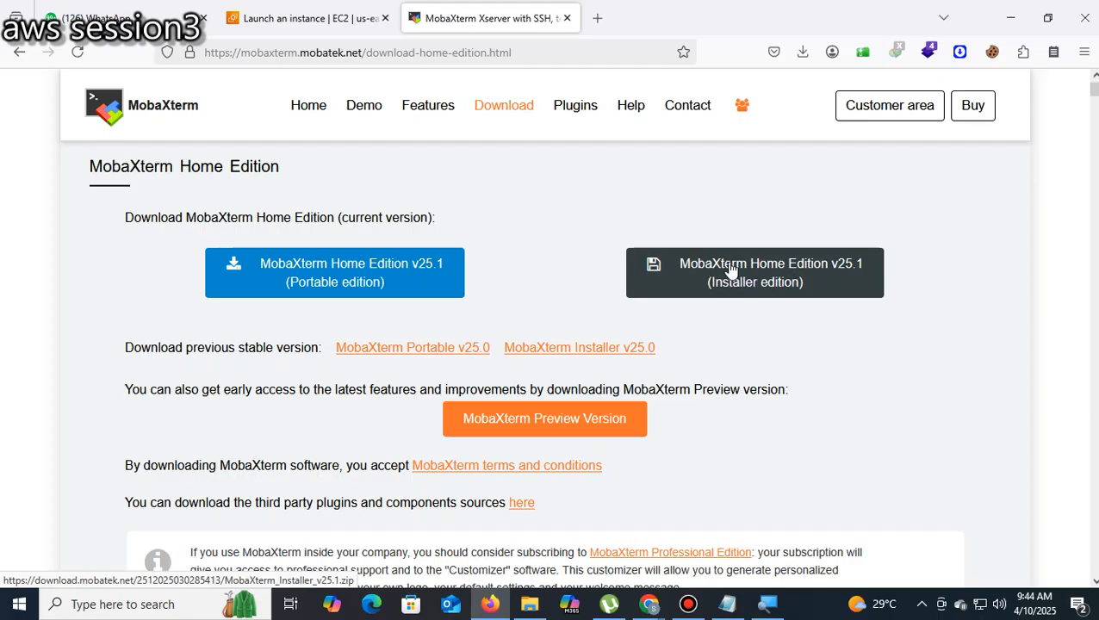
# - Open the Downloads folder in File Explorer from the browser's list of recent downloads
pyautogui.click(802, 51)
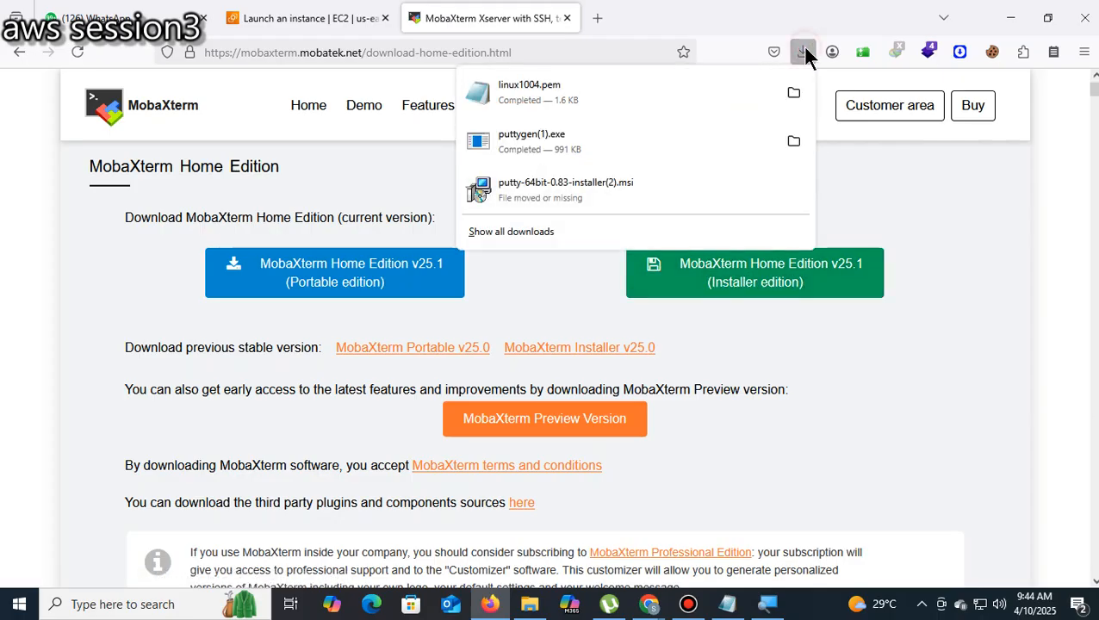
pyautogui.rightClick(560, 149)
pyautogui.click(608, 160)
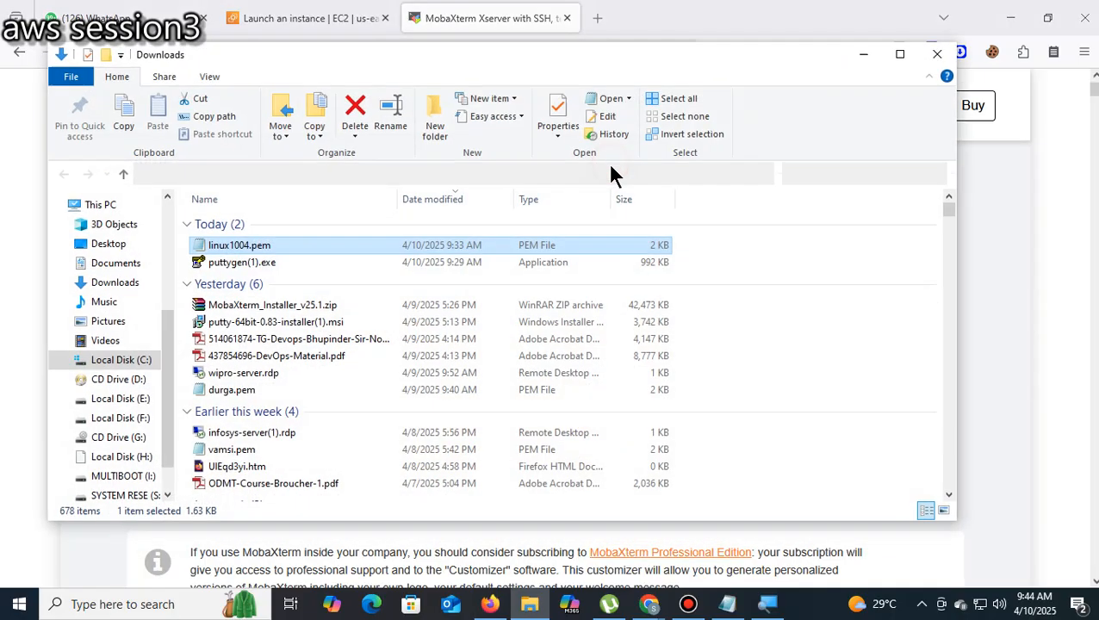
# - Open MobaXterm_Installer_v25.1.zip in WinRAR and launch the Windows Installer package inside it
pyautogui.click(263, 305)
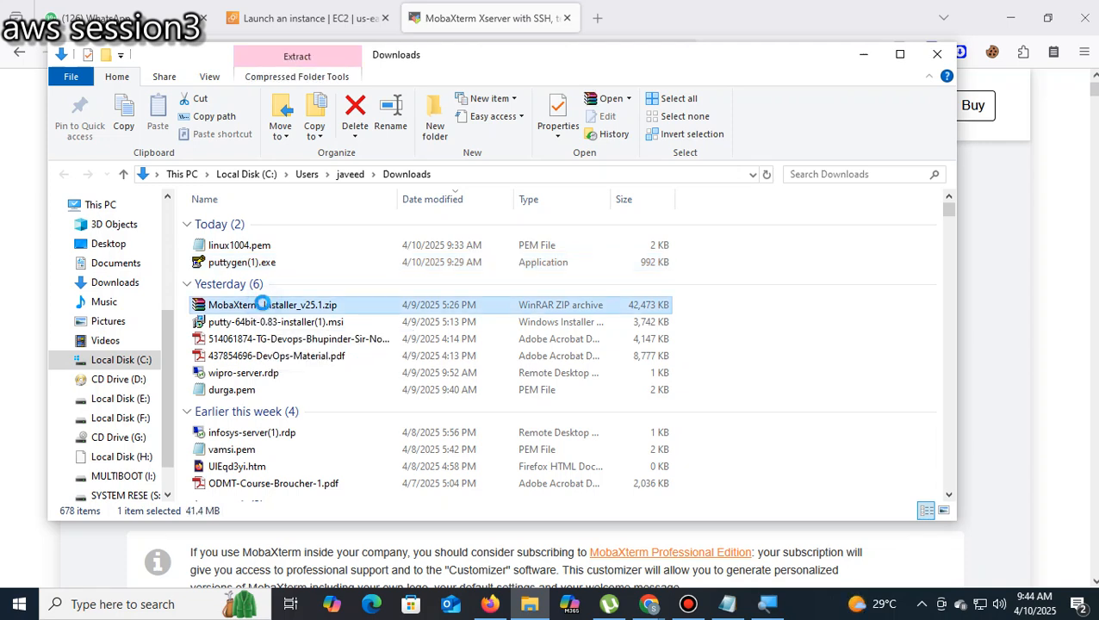
pyautogui.rightClick(263, 305)
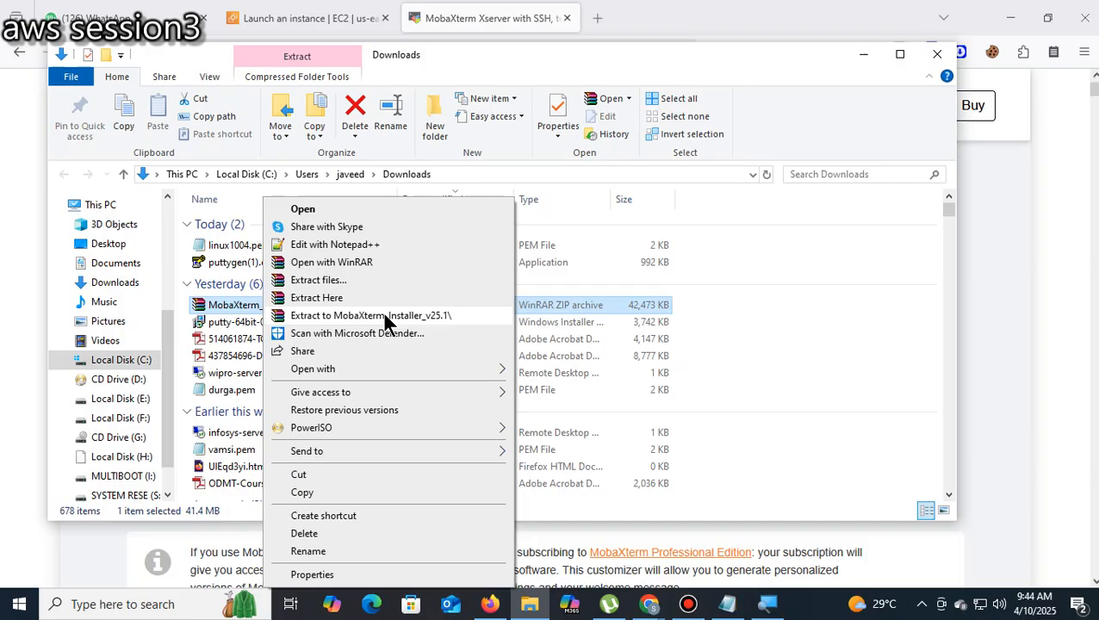
pyautogui.click(706, 328)
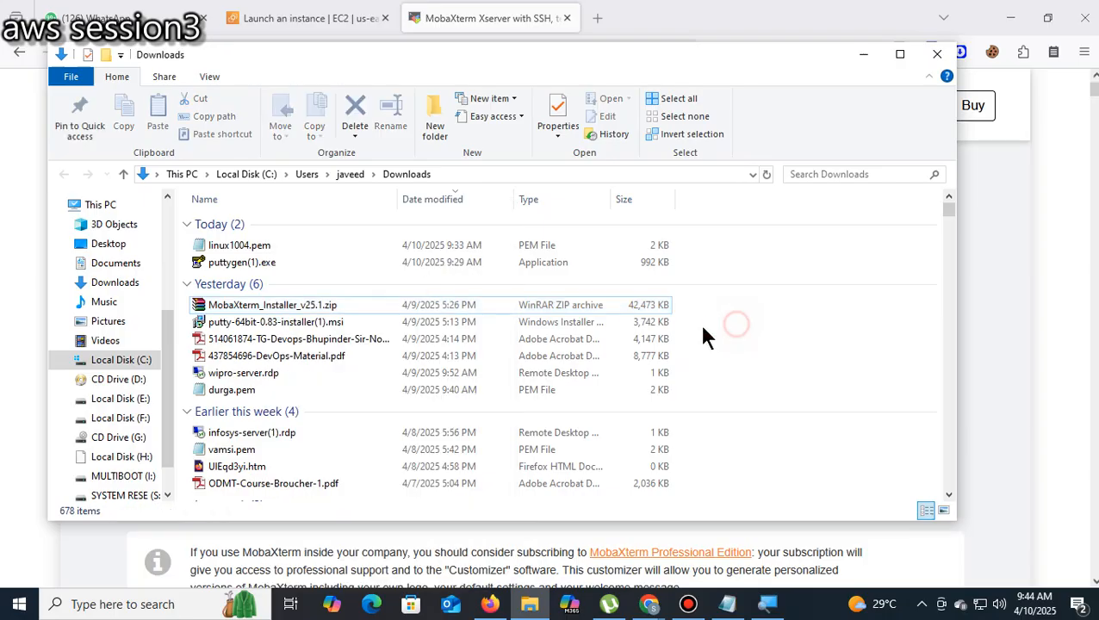
pyautogui.click(297, 306)
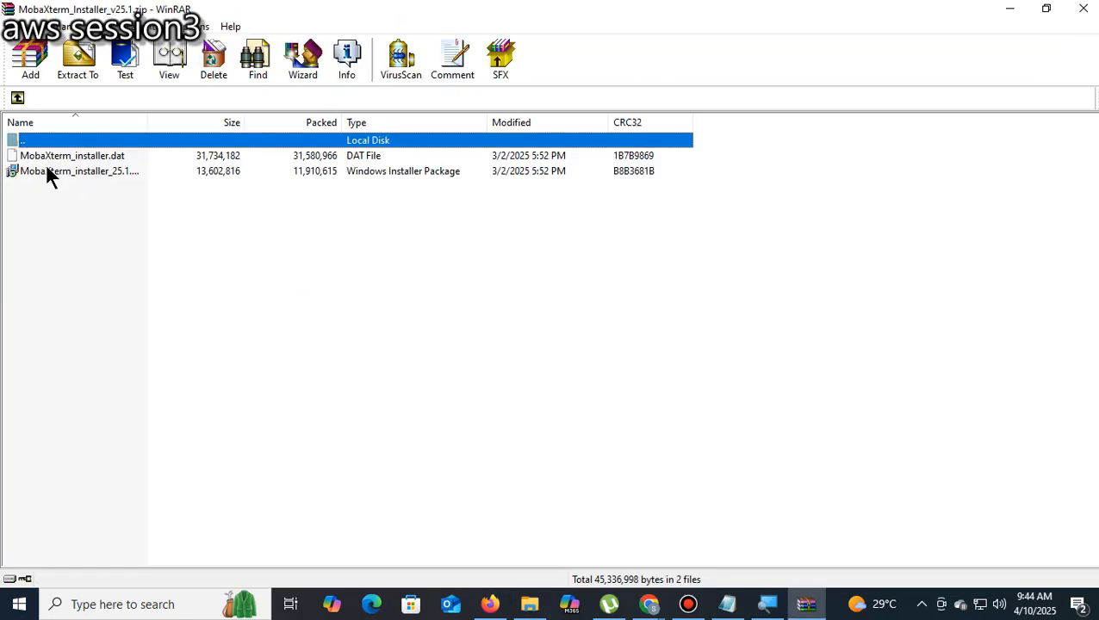
pyautogui.doubleClick(128, 170)
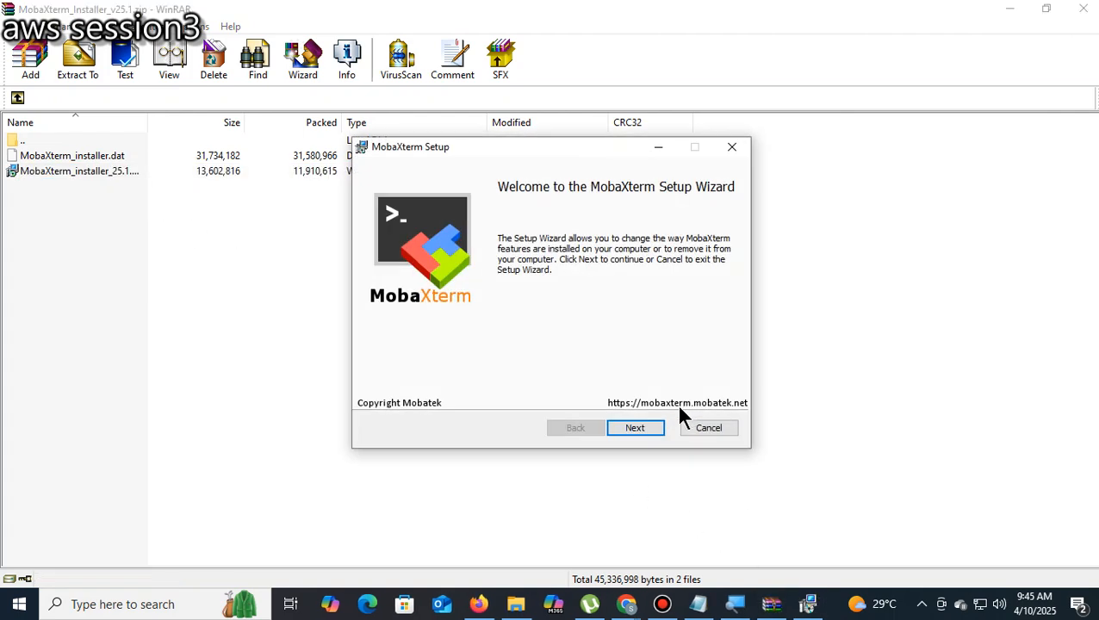
# - Advance the MobaXterm setup wizard past its welcome page, cancel the setup, and close the archive and Downloads windows
pyautogui.click(622, 430)
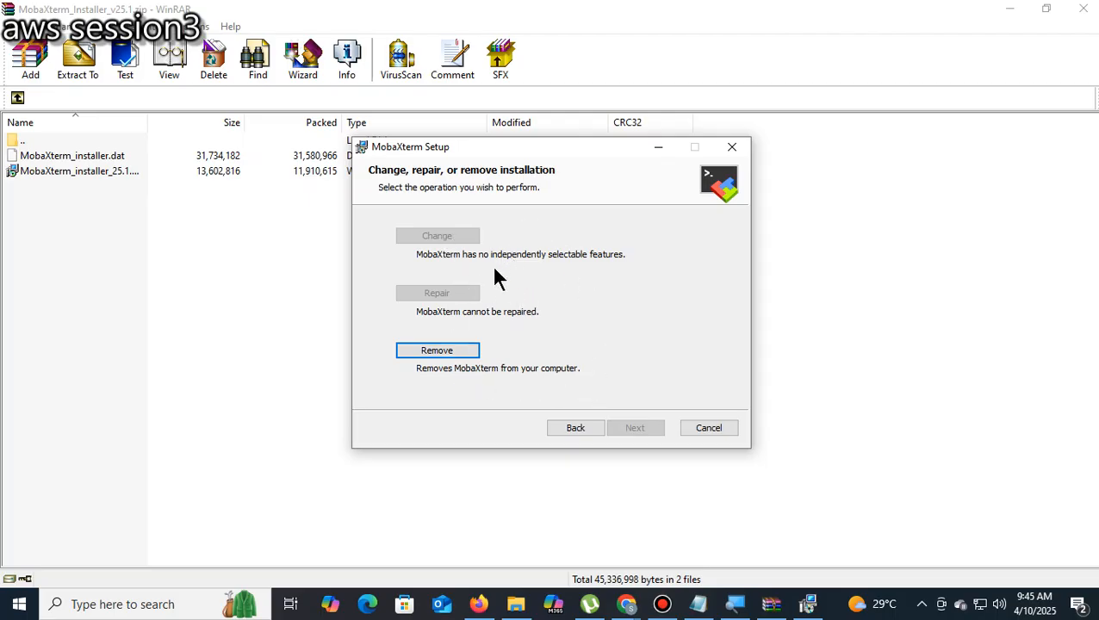
pyautogui.click(709, 428)
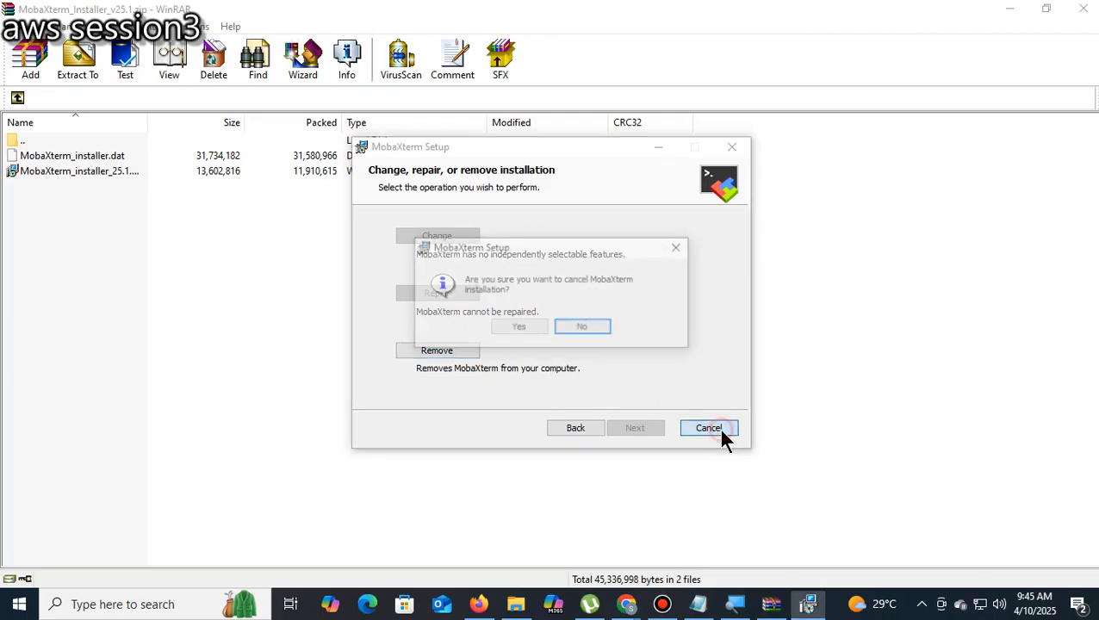
pyautogui.click(515, 329)
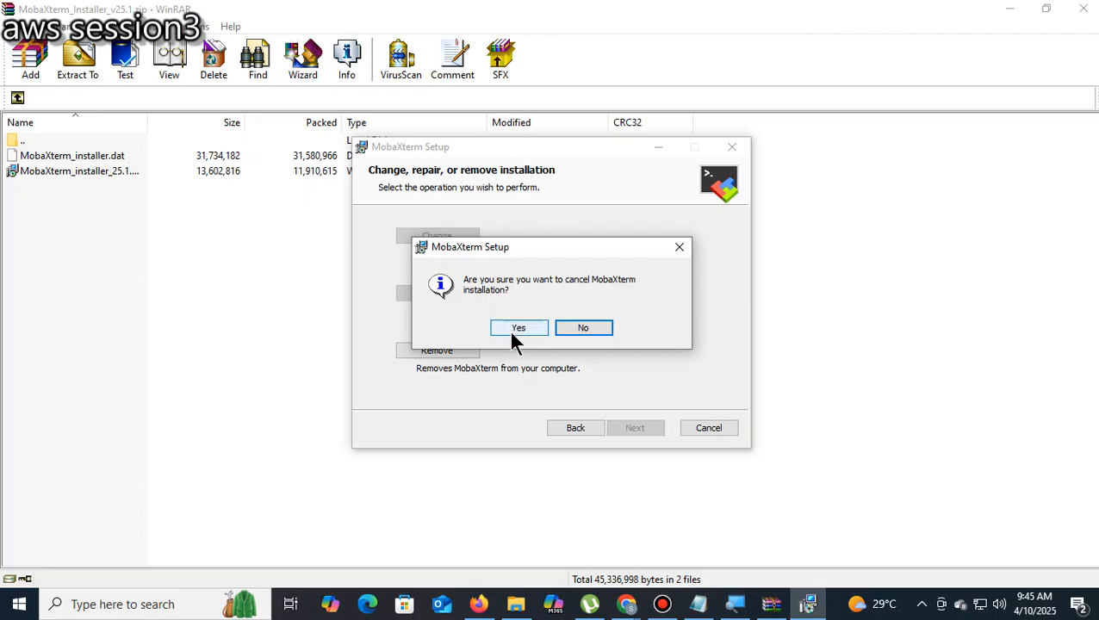
pyautogui.click(635, 427)
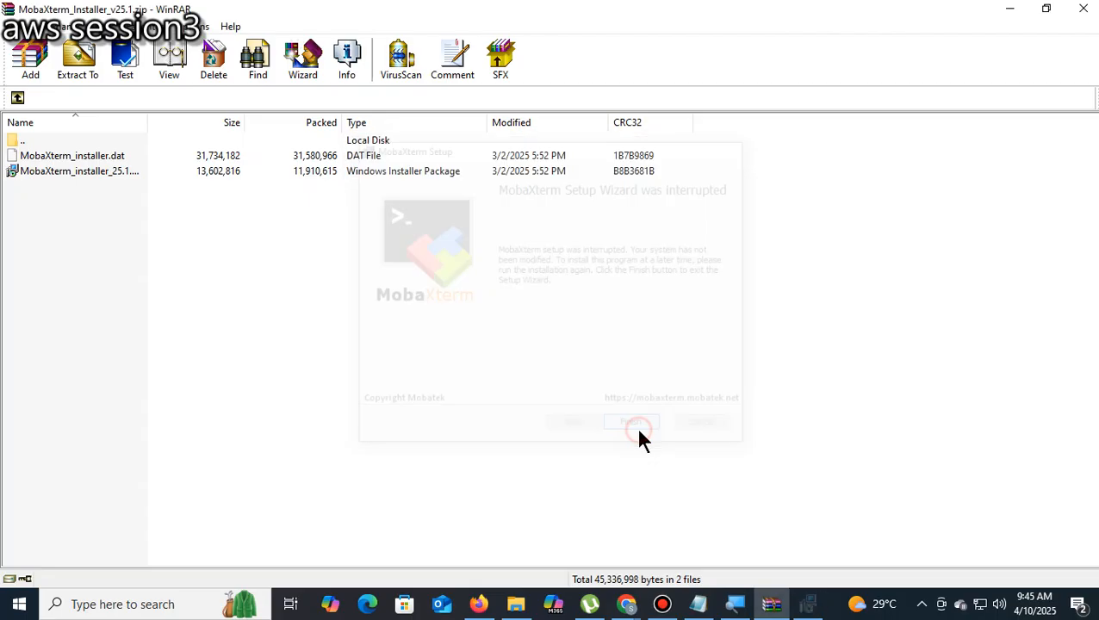
pyautogui.click(1091, 12)
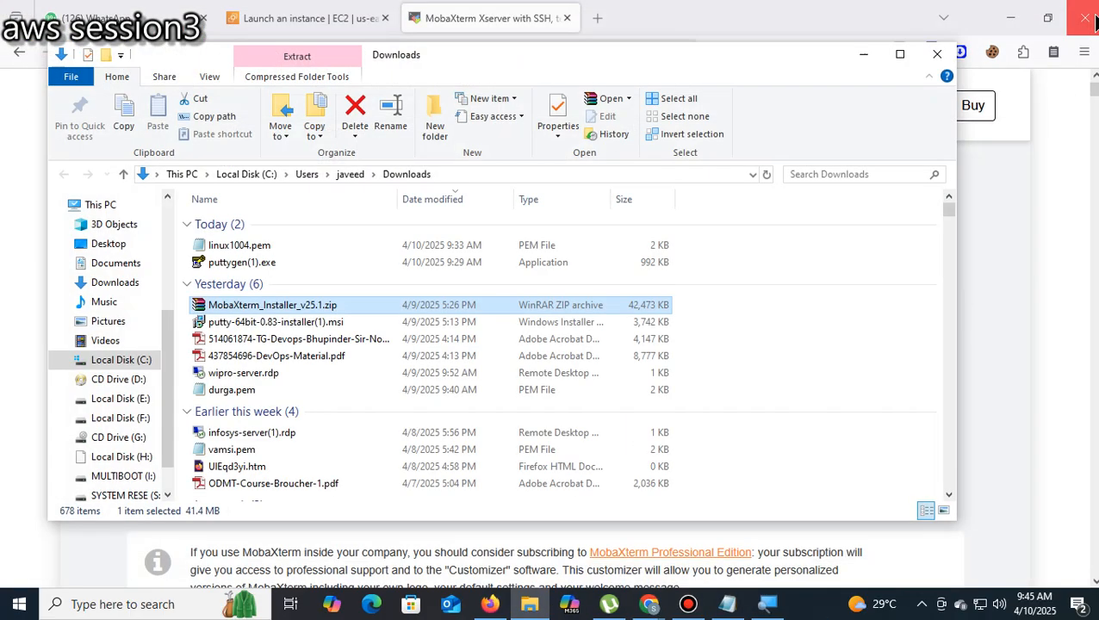
pyautogui.click(940, 60)
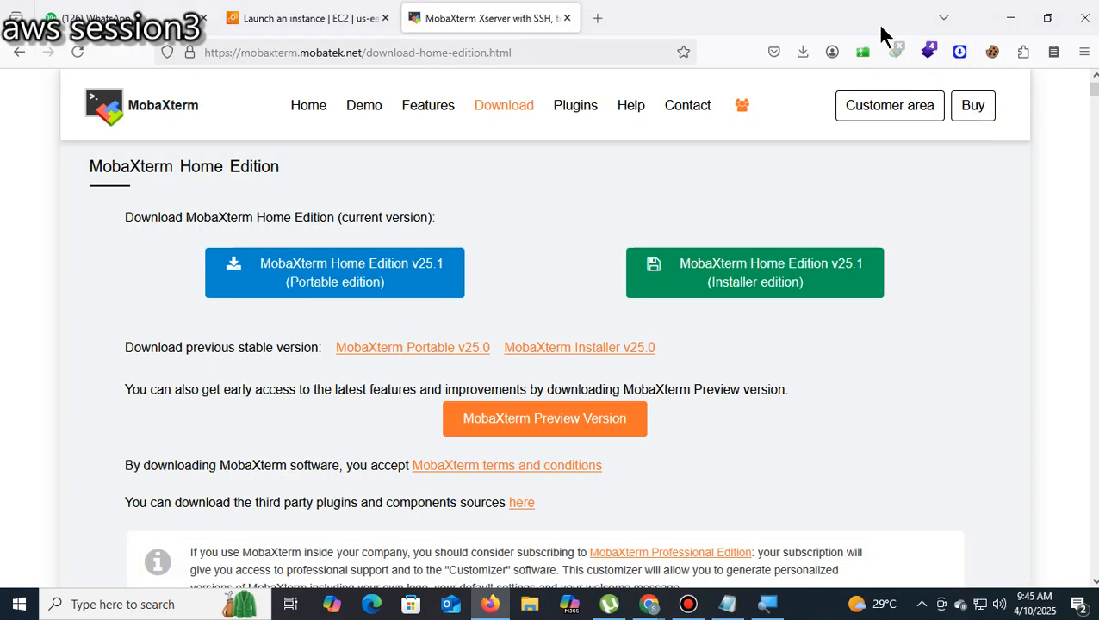
# - Open the linux-server instance details from the EC2 instances list and copy its public IPv4 address
pyautogui.click(277, 21)
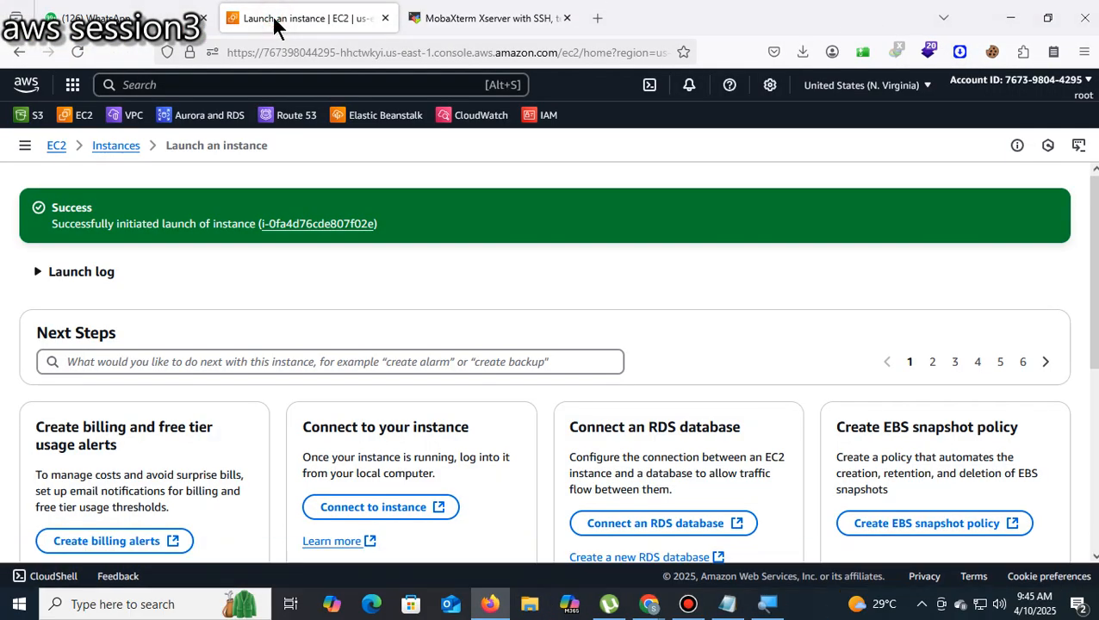
pyautogui.click(117, 147)
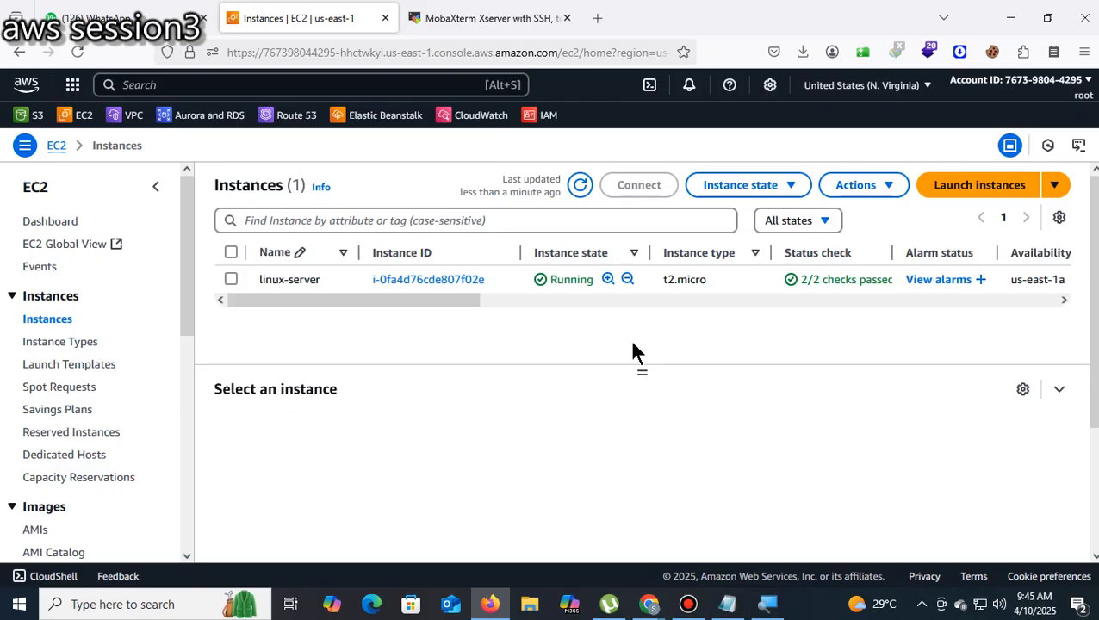
pyautogui.click(437, 280)
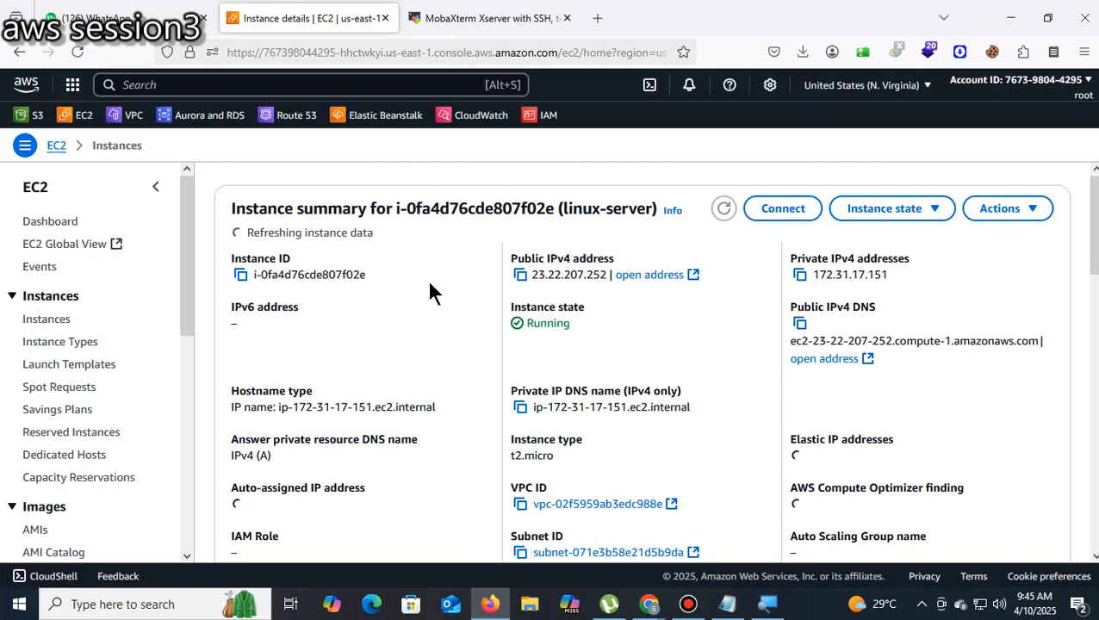
pyautogui.click(522, 277)
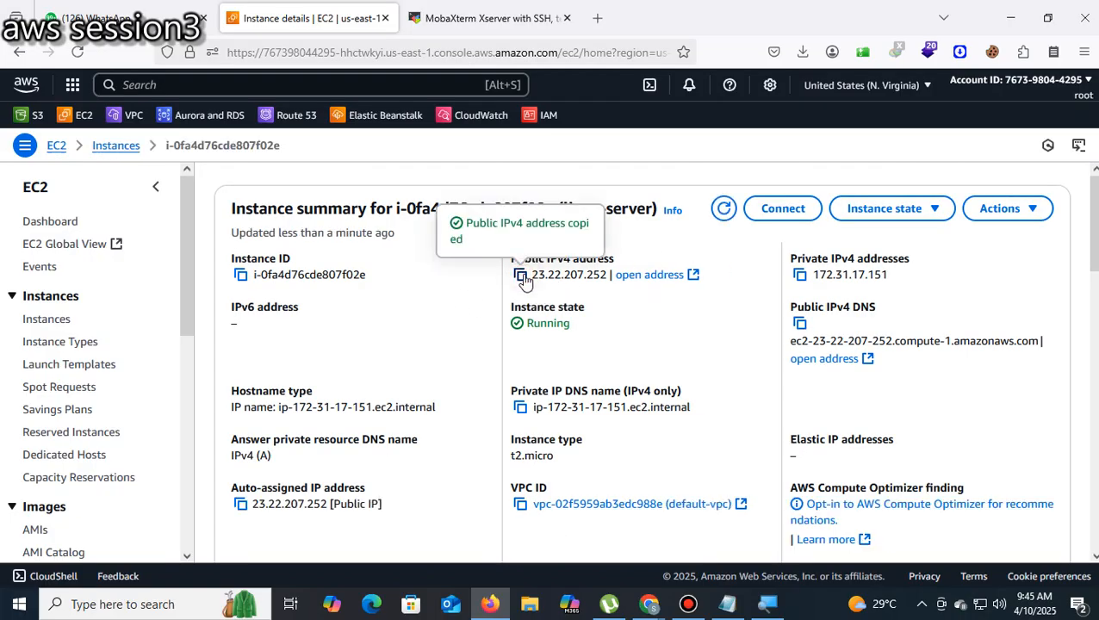
# - Launch MobaXterm from the Windows search and start a new SSH session
pyautogui.click(118, 607)
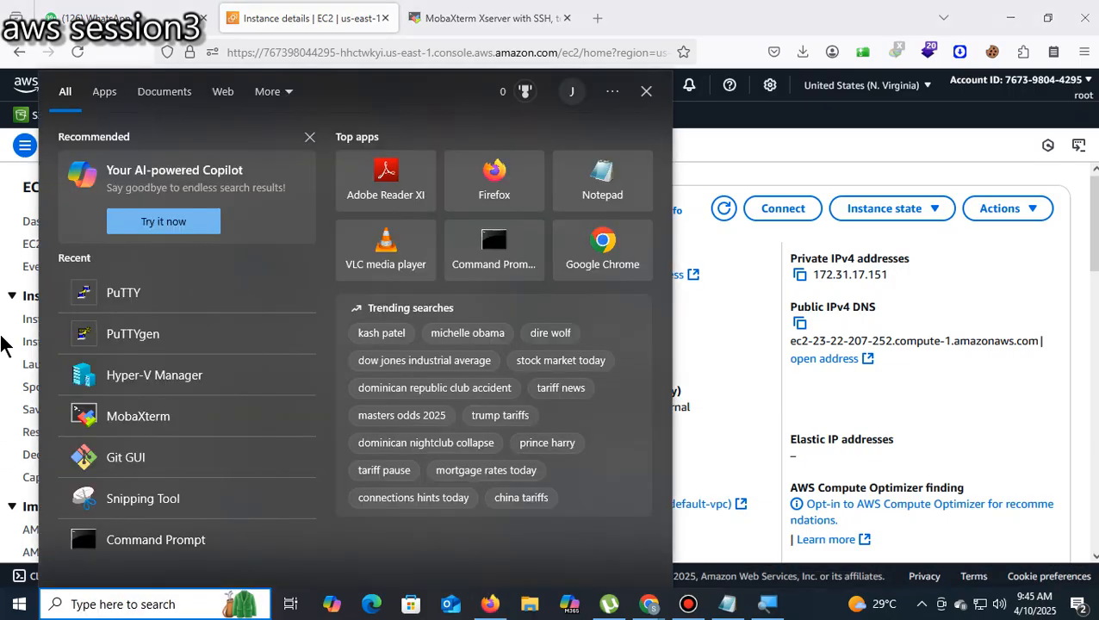
pyautogui.write('mo')
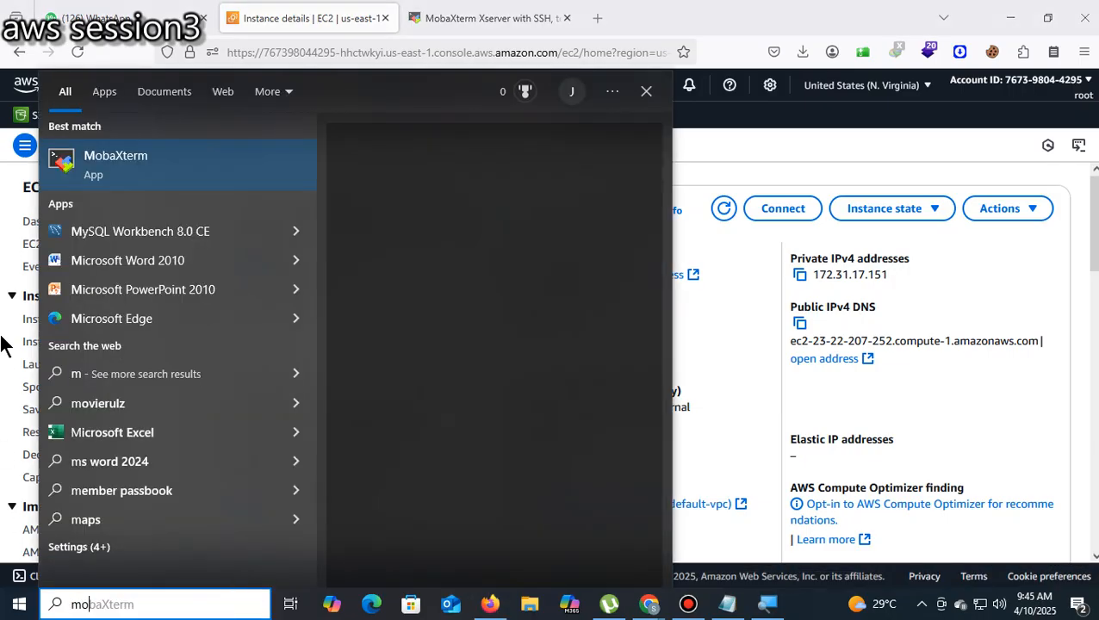
pyautogui.write('baxterm')
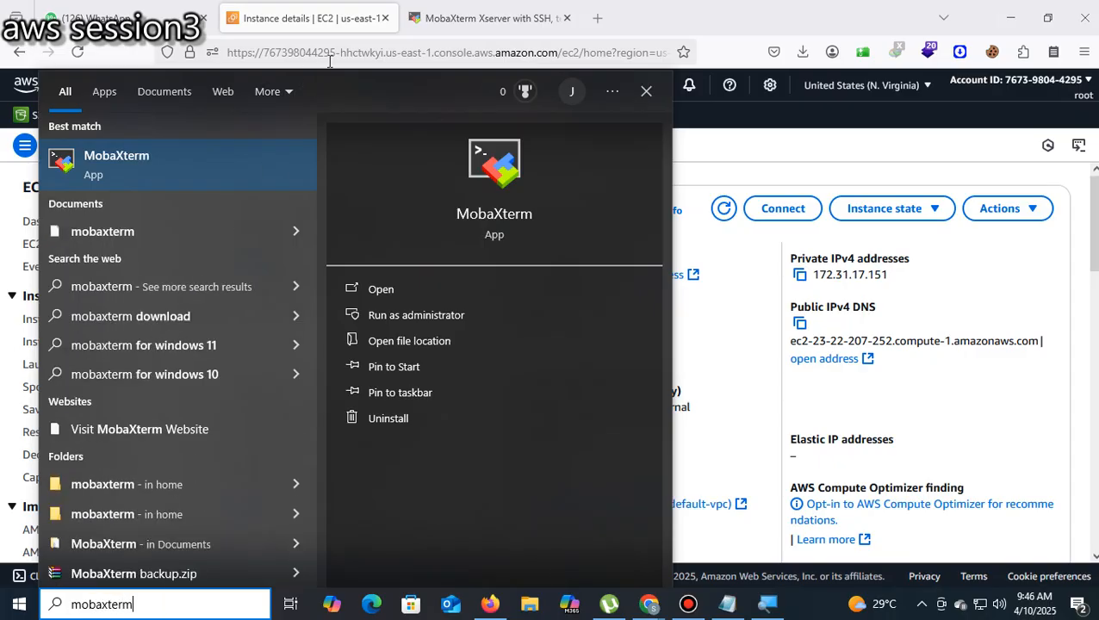
pyautogui.click(499, 168)
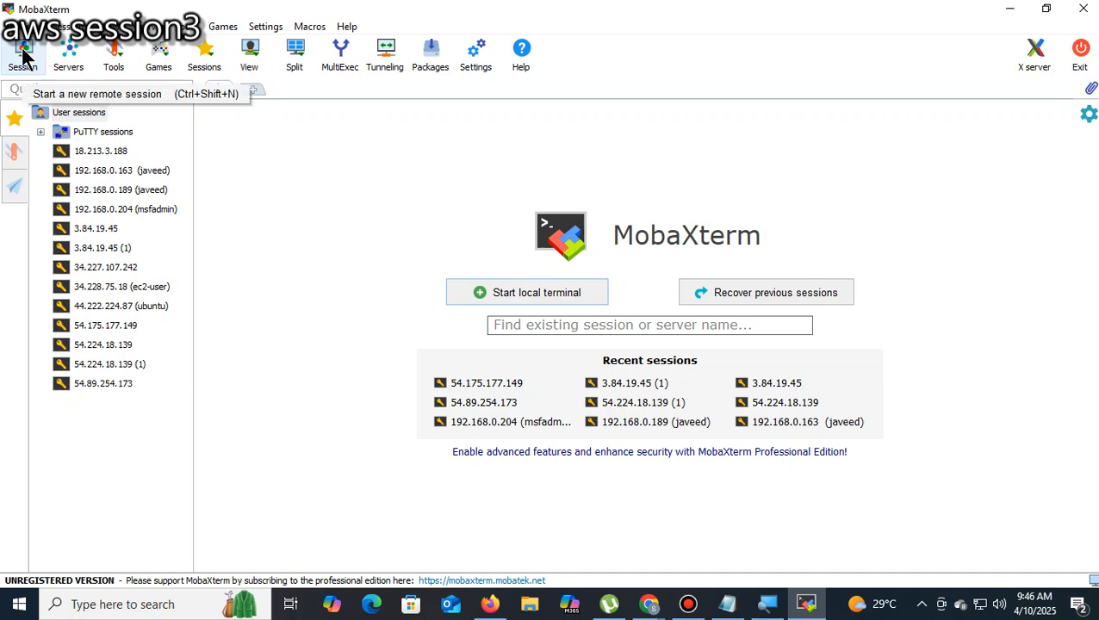
pyautogui.click(23, 57)
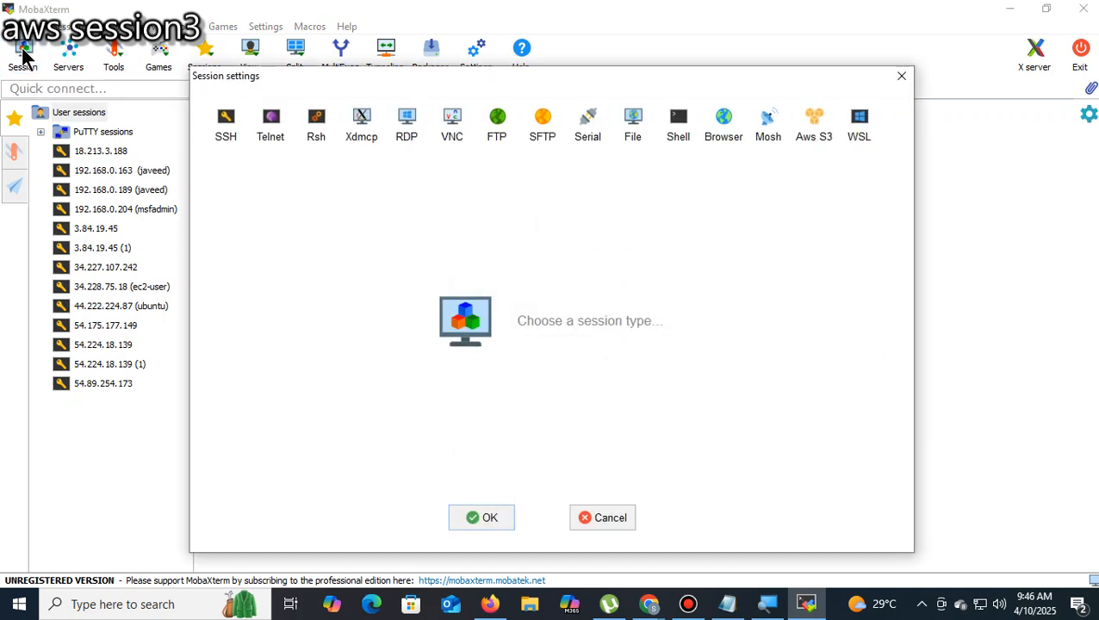
pyautogui.click(227, 125)
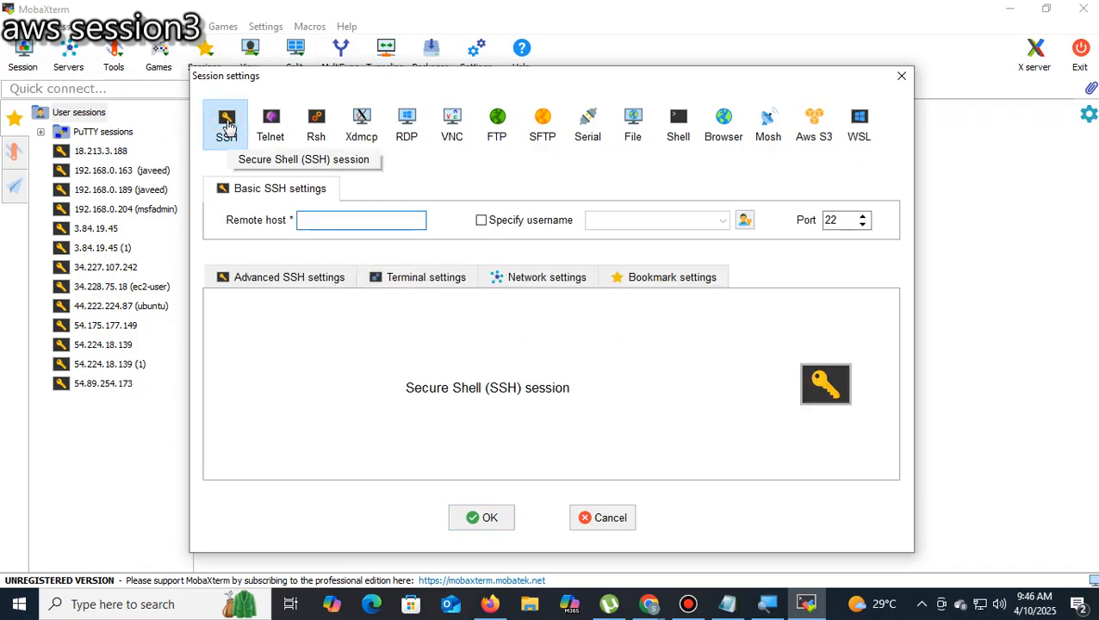
# - Enable private key use in the advanced SSH settings and choose linux1004.pem from the Downloads folder
pyautogui.click(291, 284)
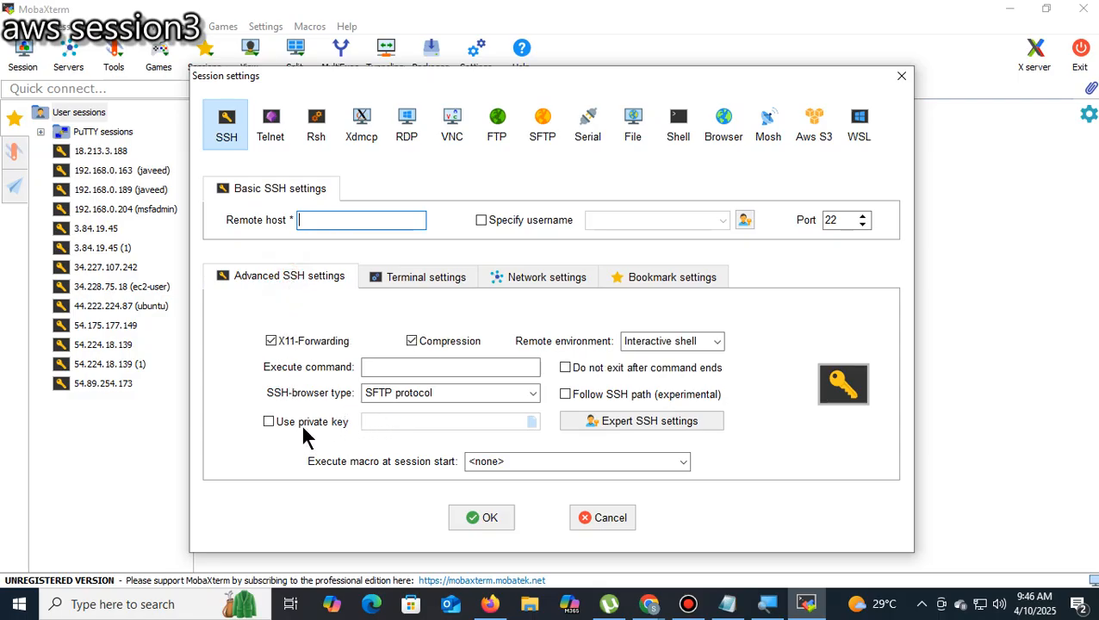
pyautogui.click(309, 422)
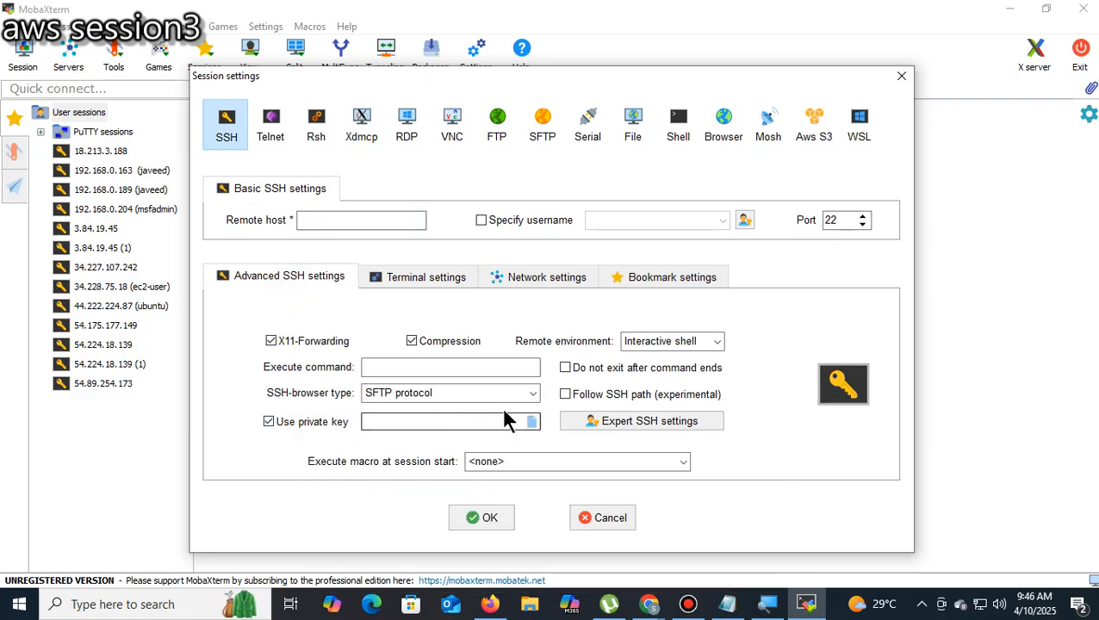
pyautogui.click(529, 421)
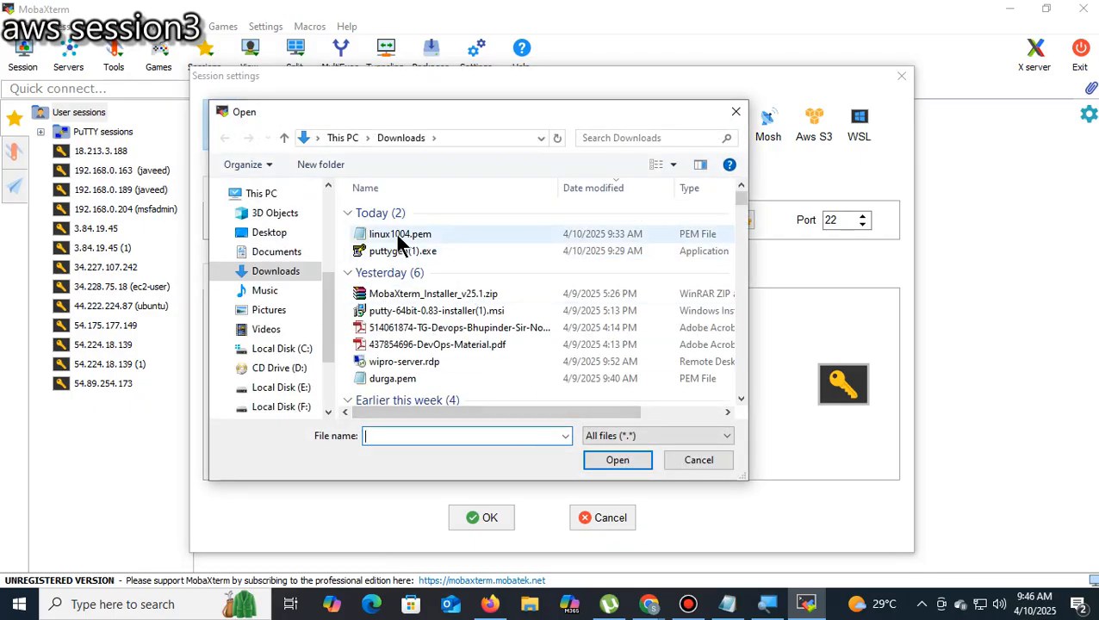
pyautogui.click(399, 237)
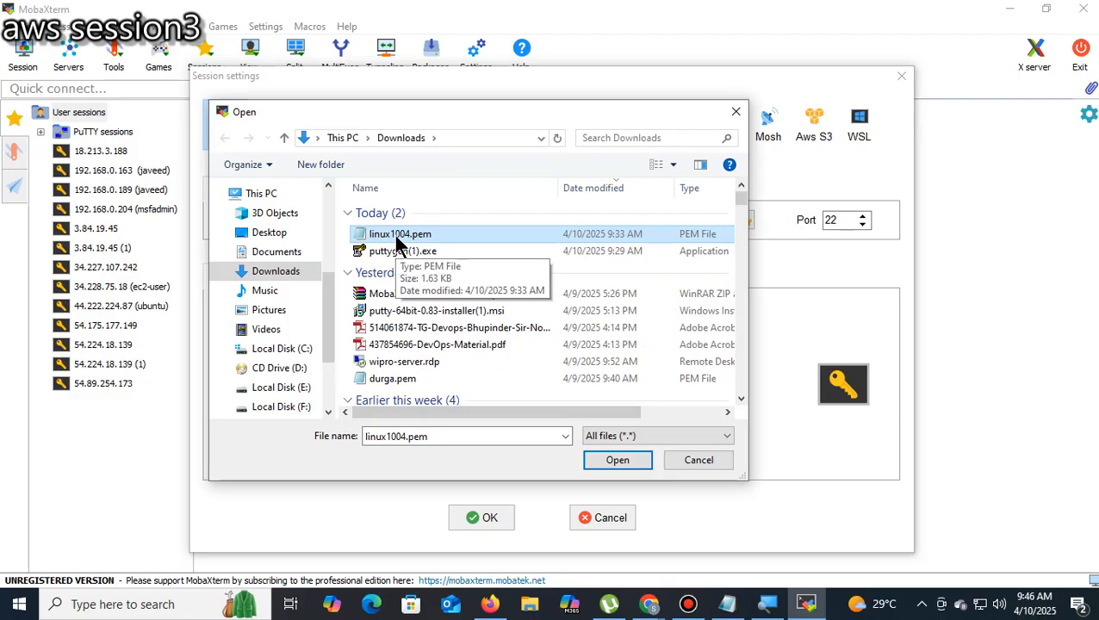
pyautogui.click(599, 460)
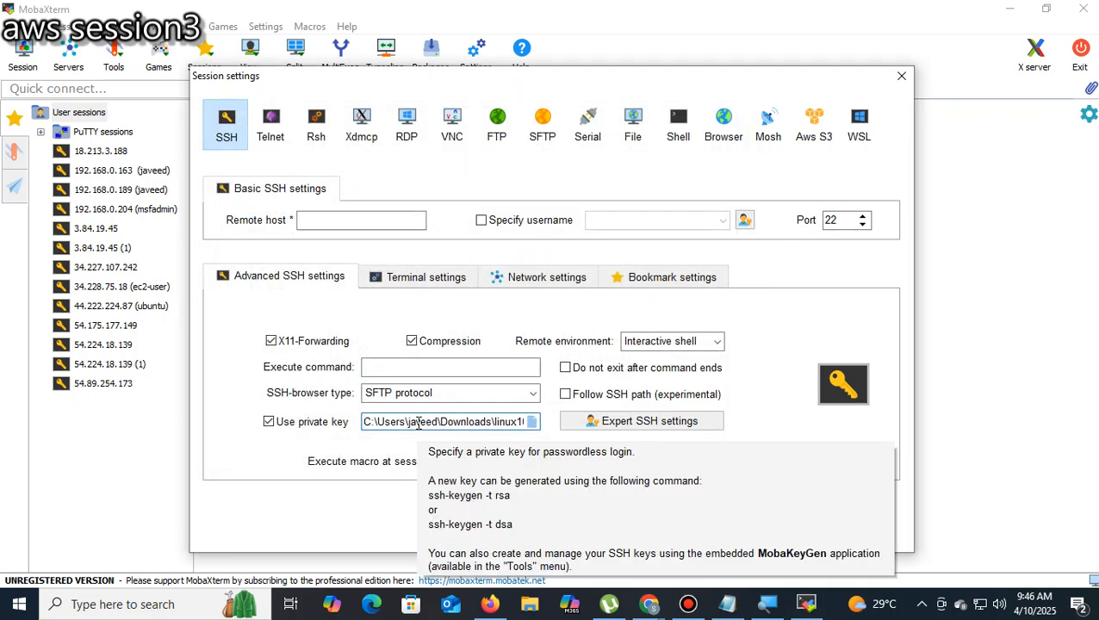
# - Paste 23.22.207.252 as the remote host, compare it with the instance's public IPv4 address in Firefox, and start the SSH session
pyautogui.click(307, 215)
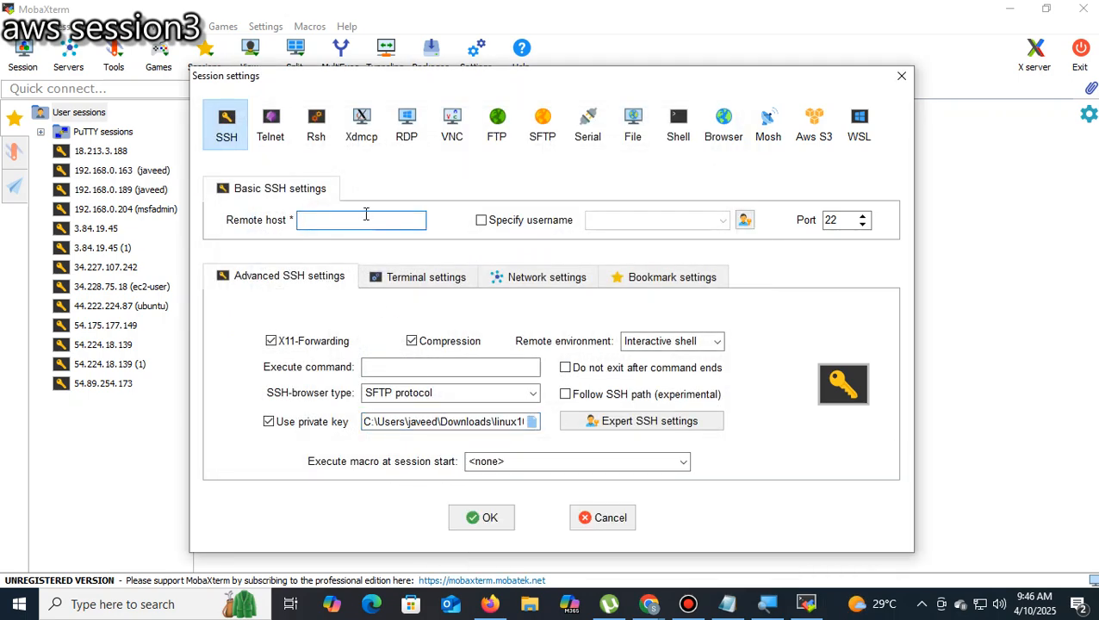
pyautogui.rightClick(365, 214)
pyautogui.click(412, 285)
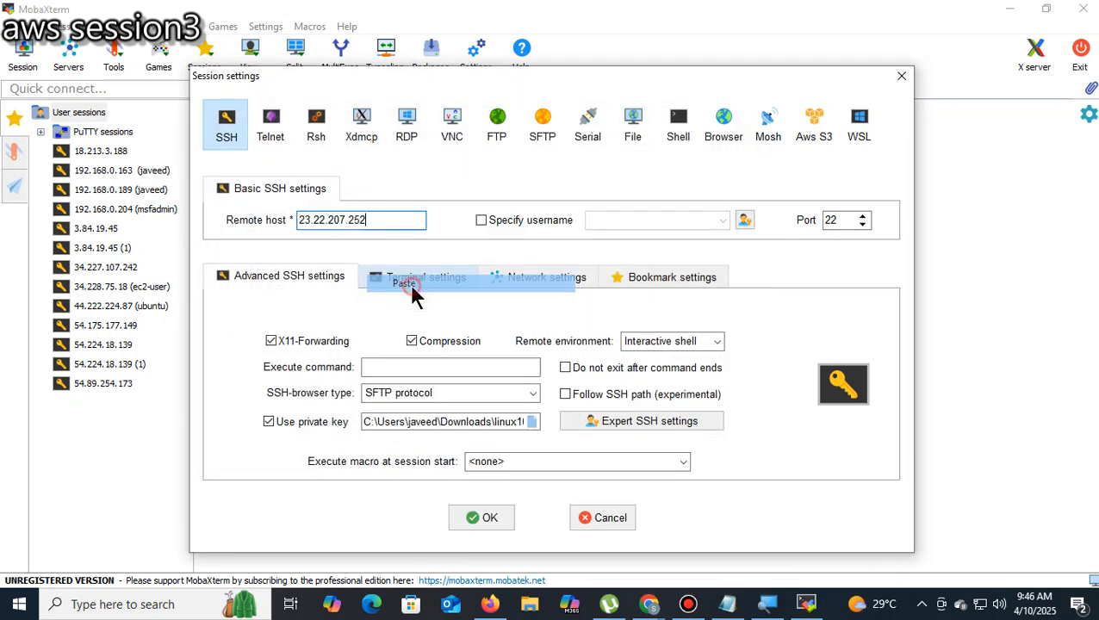
pyautogui.moveTo(385, 220); pyautogui.dragTo(281, 221)
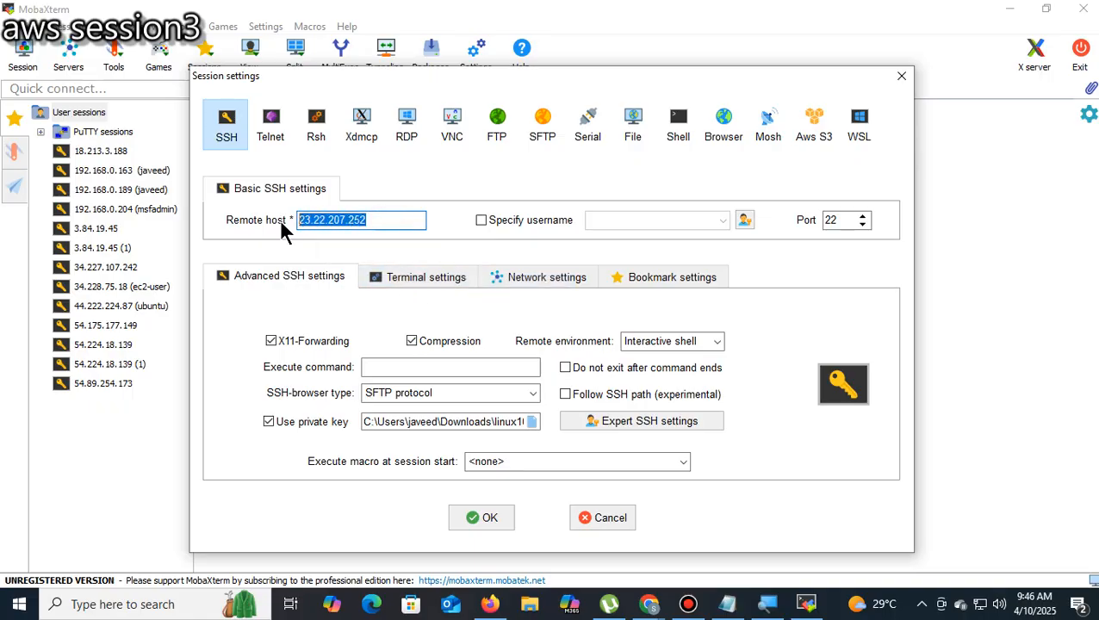
pyautogui.click(489, 604)
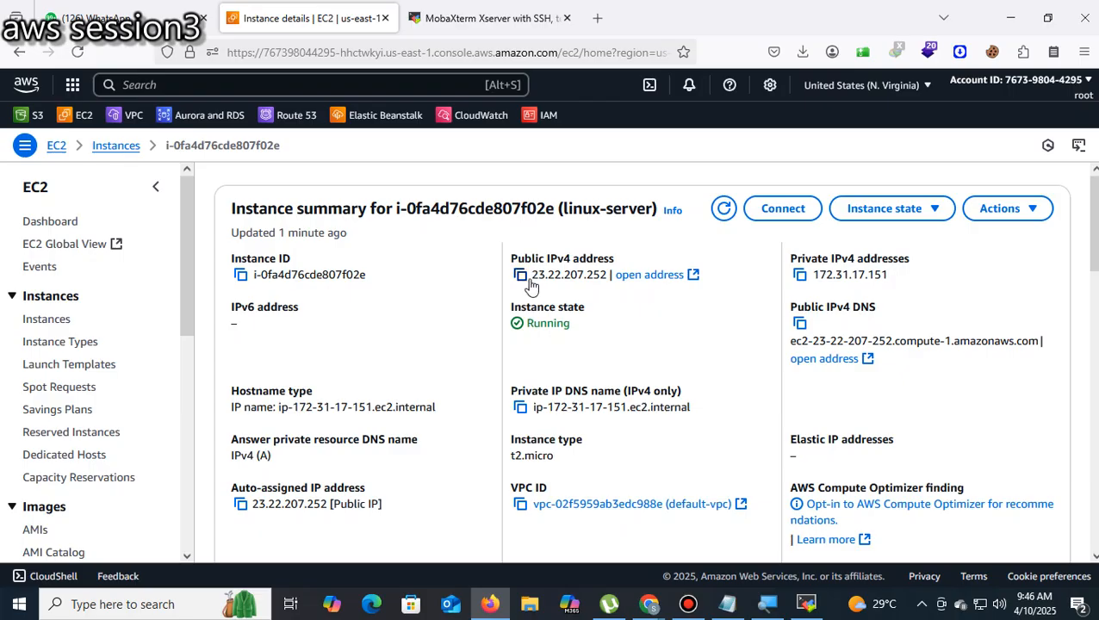
pyautogui.click(806, 604)
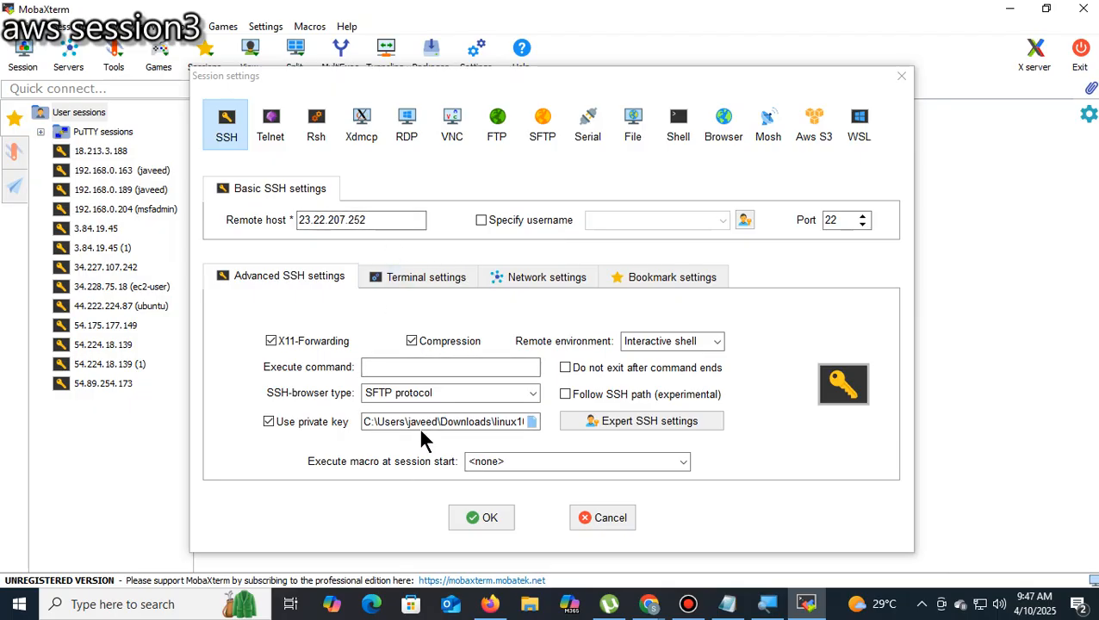
pyautogui.click(472, 520)
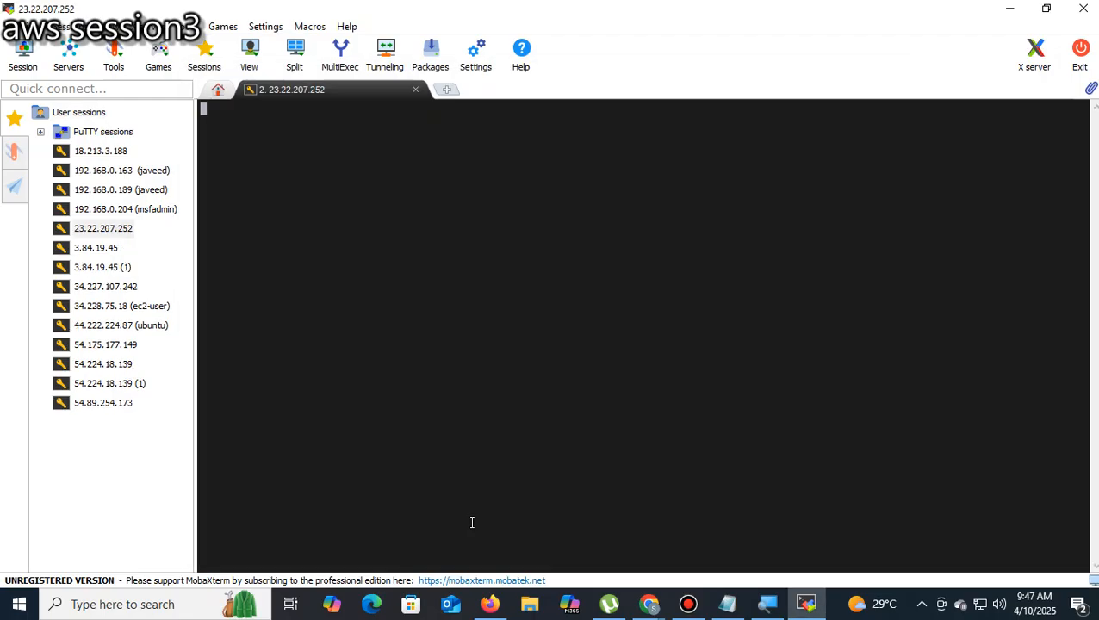
# - Log in to the SSH session as ec2-user and check the current user with whoami
pyautogui.click(487, 355)
pyautogui.write('ec2-user')
pyautogui.press('Return')
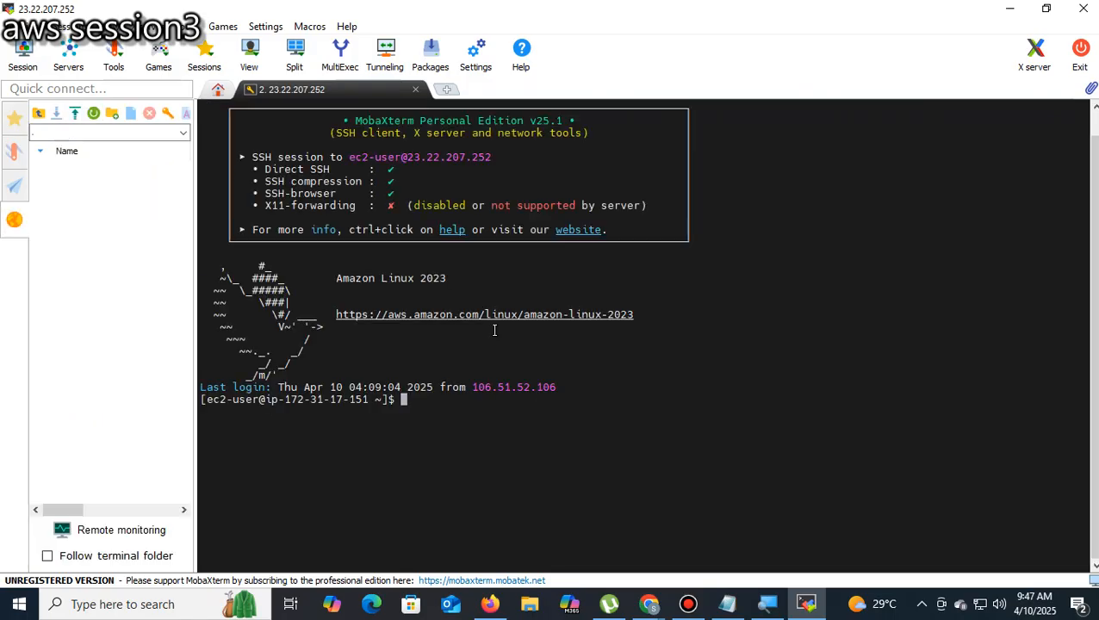
pyautogui.keyDown('ctrl'); pyautogui.scroll(2, 495, 330); pyautogui.keyUp('ctrl')
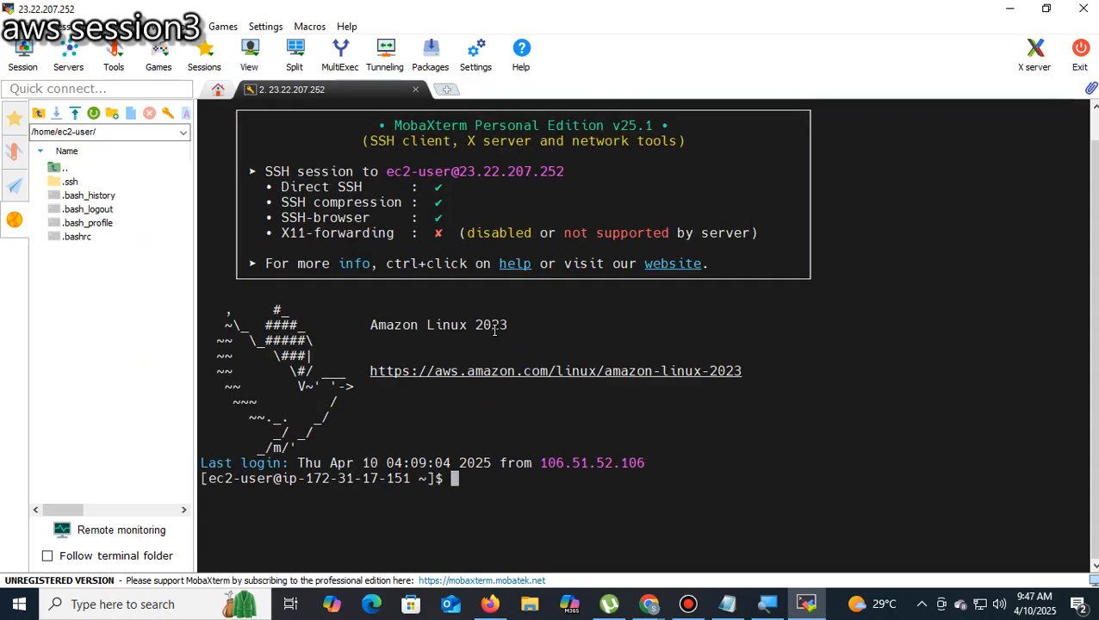
pyautogui.write('whoami')
pyautogui.press('Return')
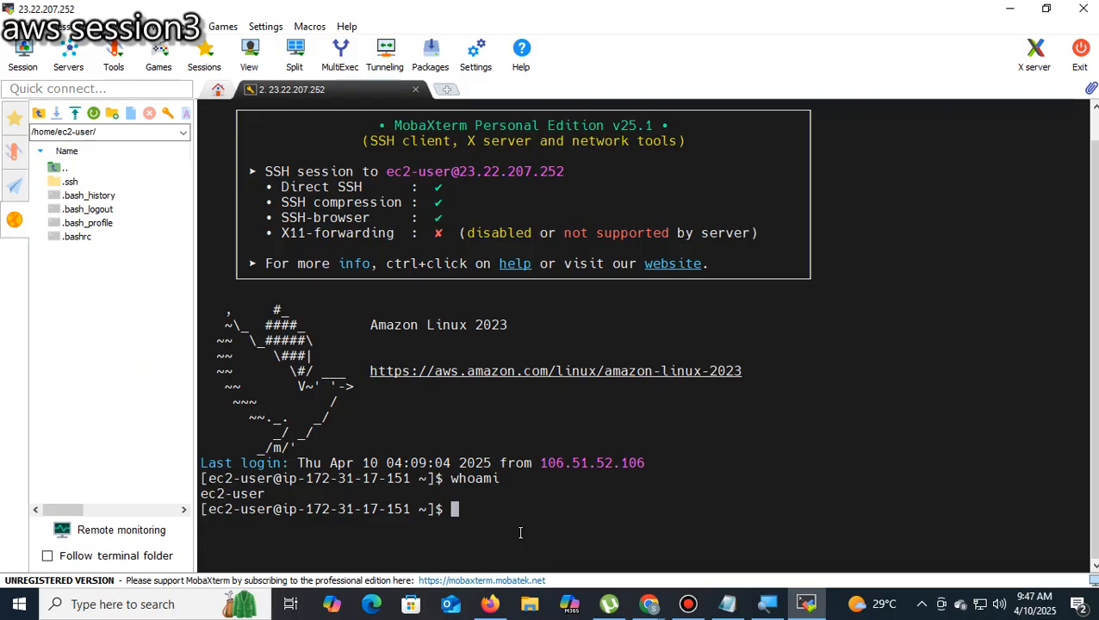
# - Switch to the root user with sudo su and check the current user with whoami
pyautogui.write('sudo su')
pyautogui.press('Return')
pyautogui.write('whomai')
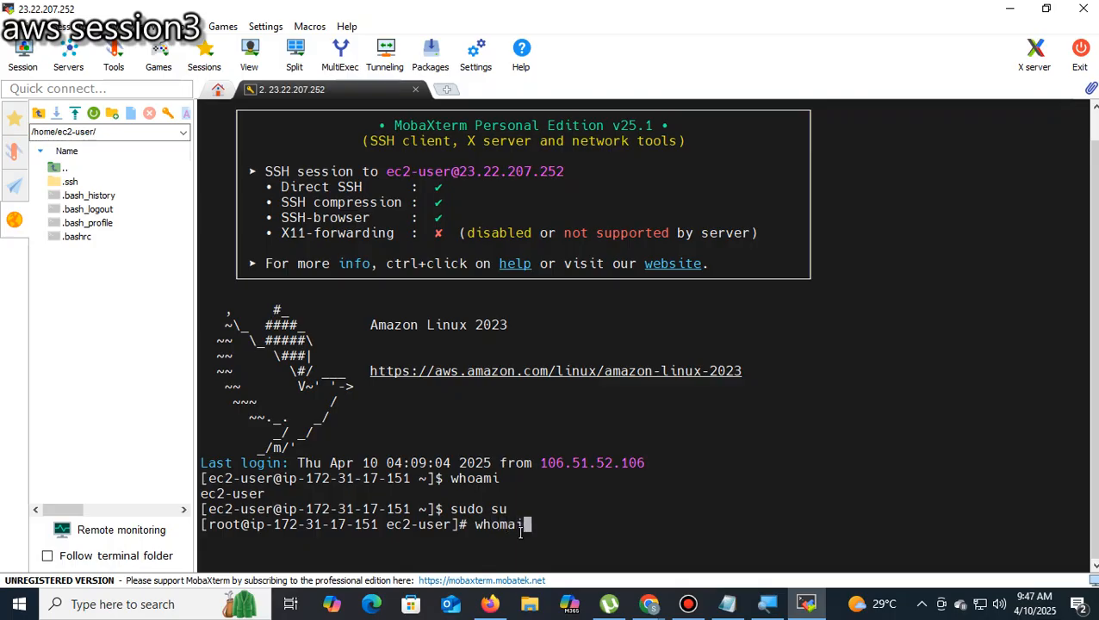
pyautogui.press('Return')
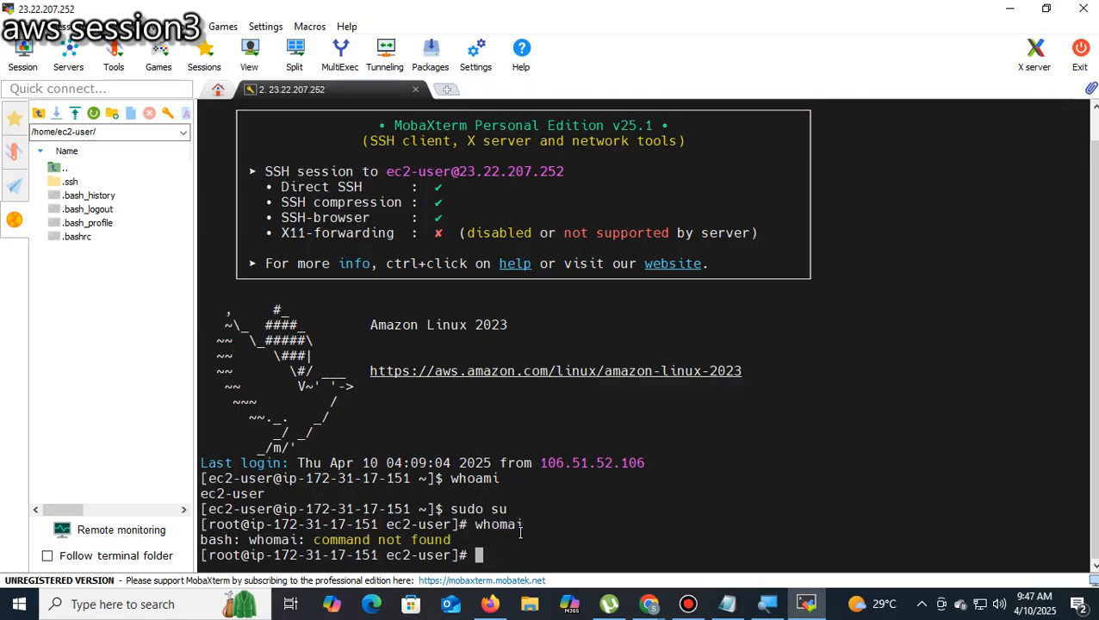
pyautogui.press('Up')
pyautogui.press('BackSpace')
pyautogui.press('BackSpace')
pyautogui.press('BackSpace')
pyautogui.write('ami')
pyautogui.press('Return')
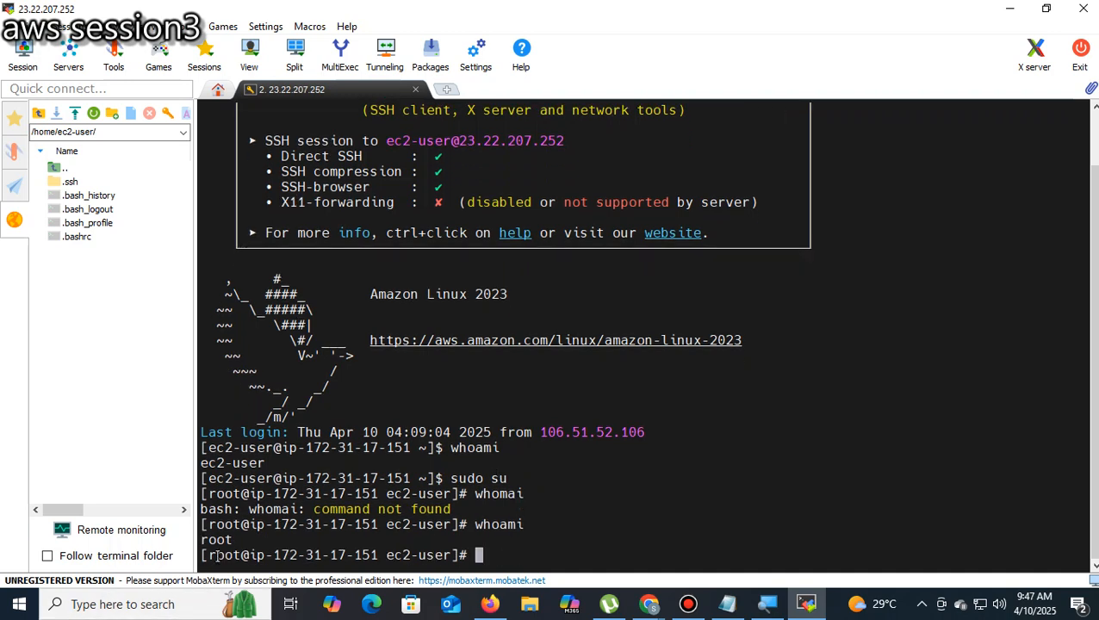
# - Highlight the last whoami output line and close MobaXterm together with its running session
pyautogui.tripleClick(237, 541)
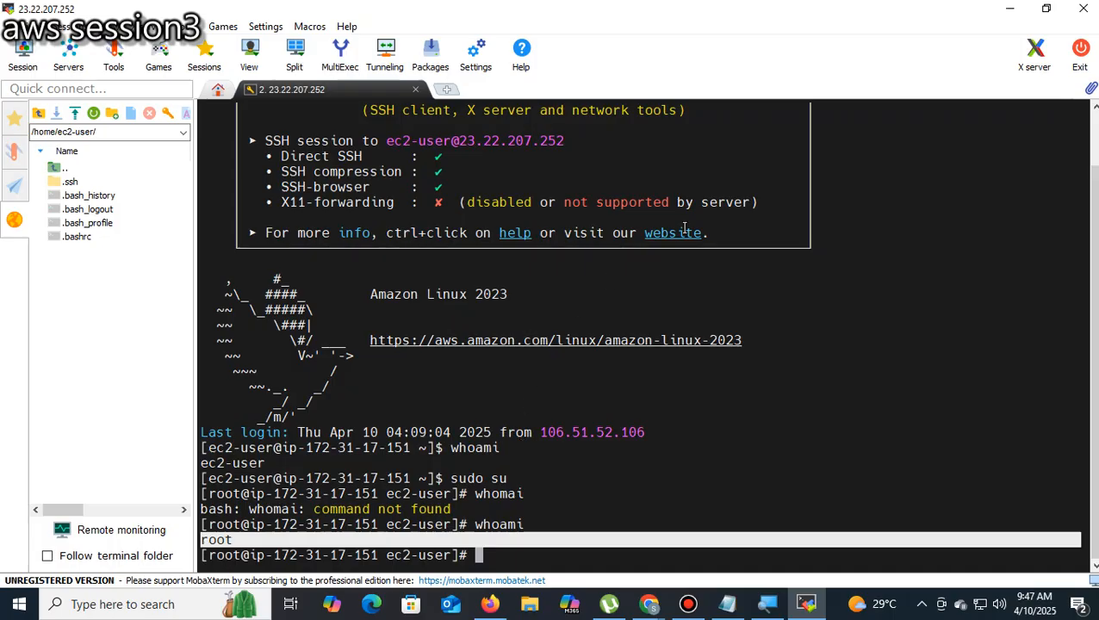
pyautogui.click(1087, 11)
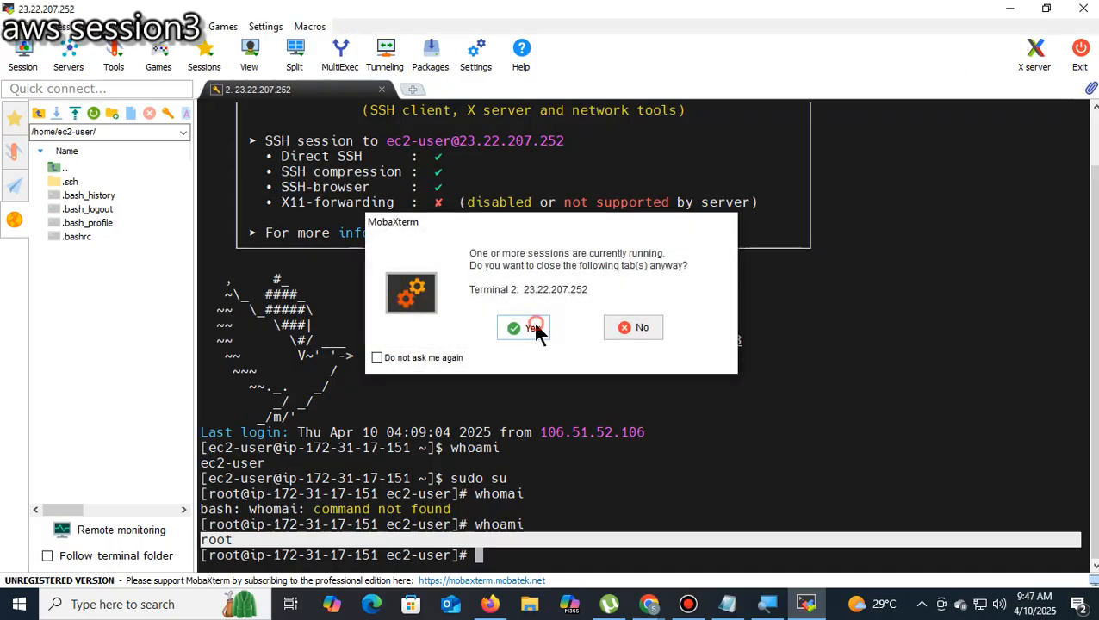
pyautogui.click(533, 327)
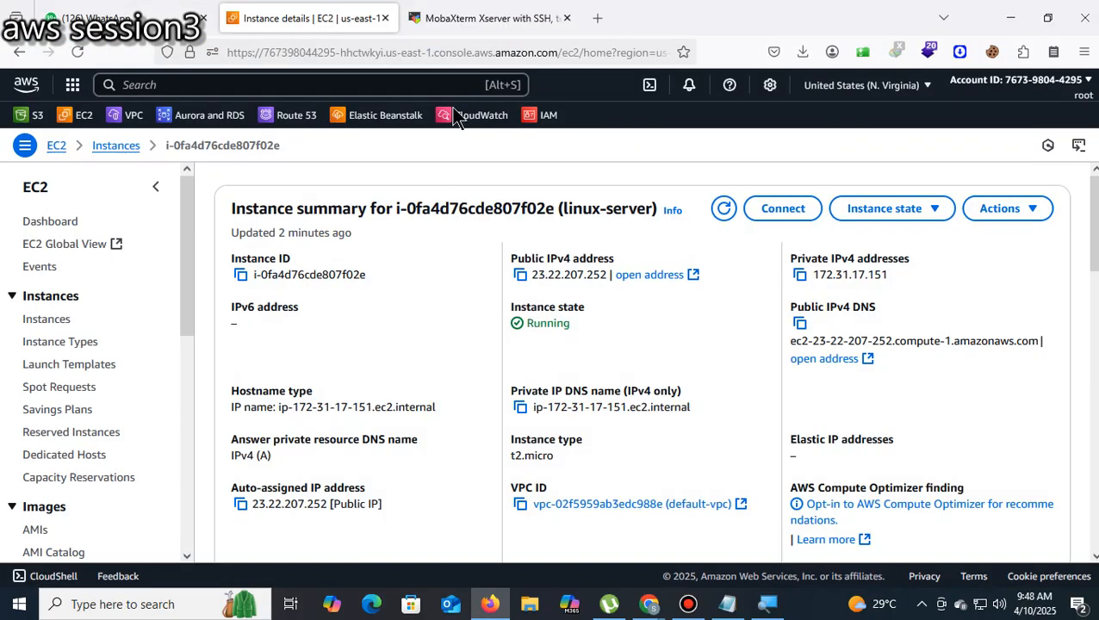
# - Load google.com in the browser tab that shows the MobaXterm download page
pyautogui.click(513, 18)
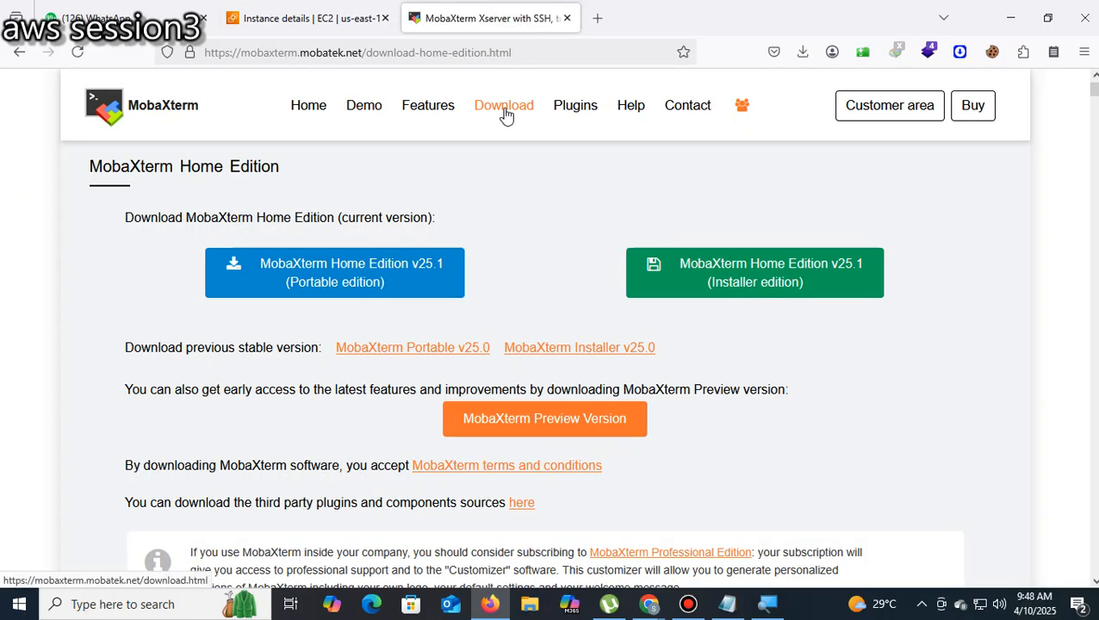
pyautogui.click(535, 54)
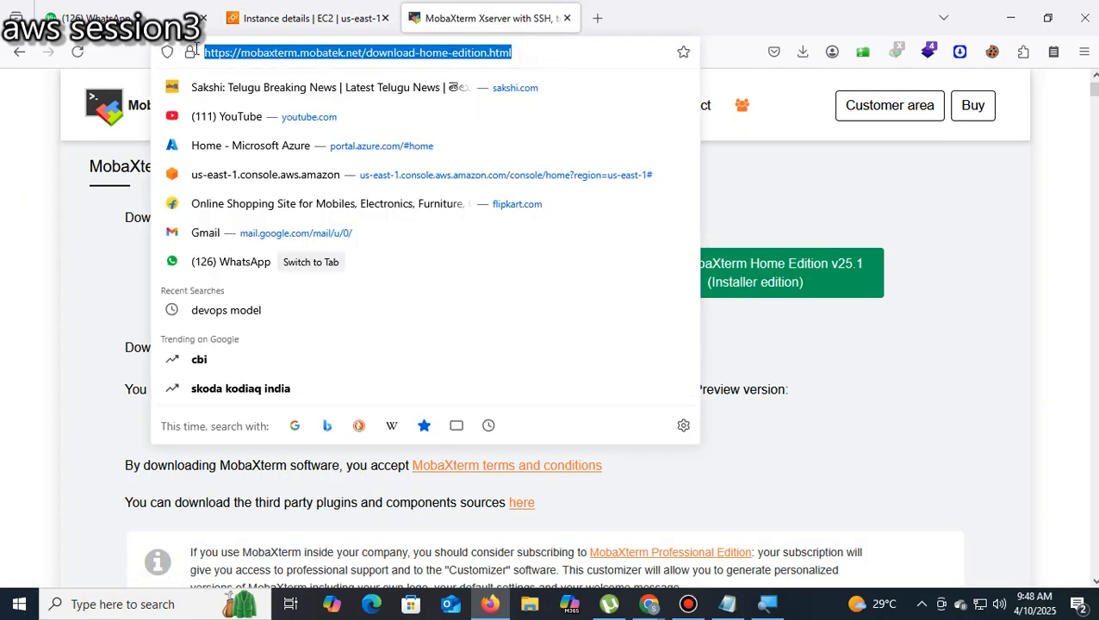
pyautogui.write('g')
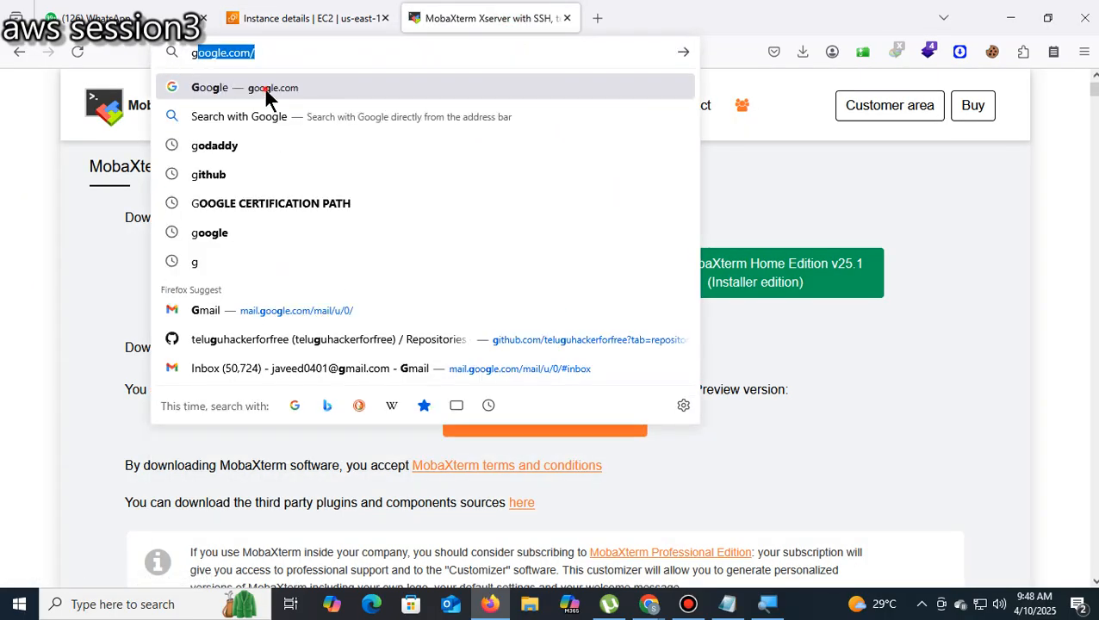
pyautogui.click(236, 89)
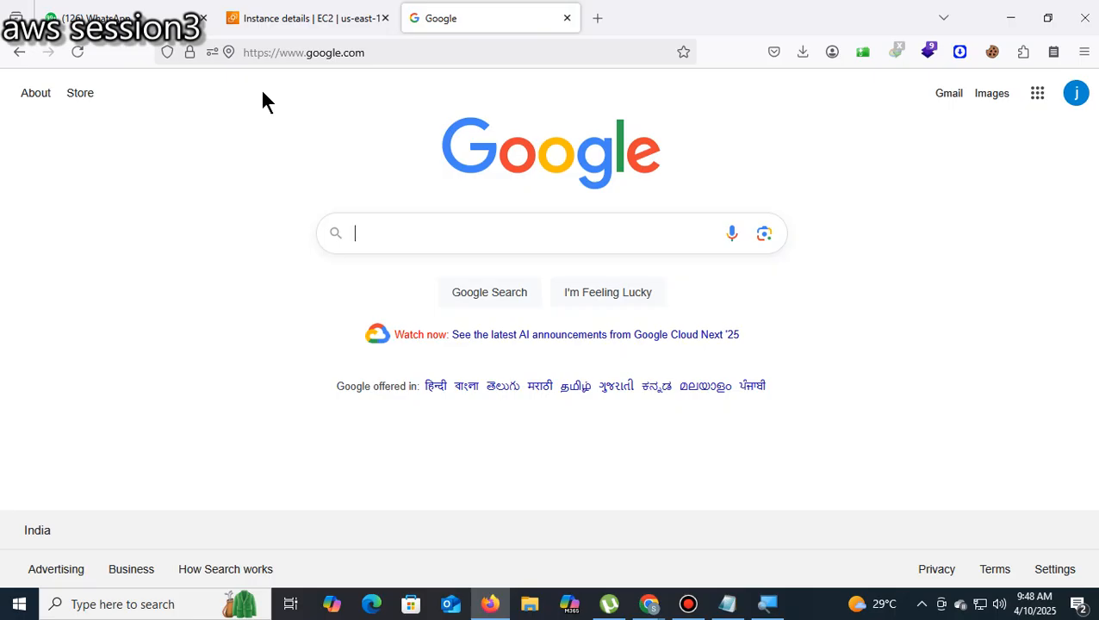
# - Search Google for git and download the 64-bit Git for Windows Setup from the Git site's Windows download page
pyautogui.write('gitba')
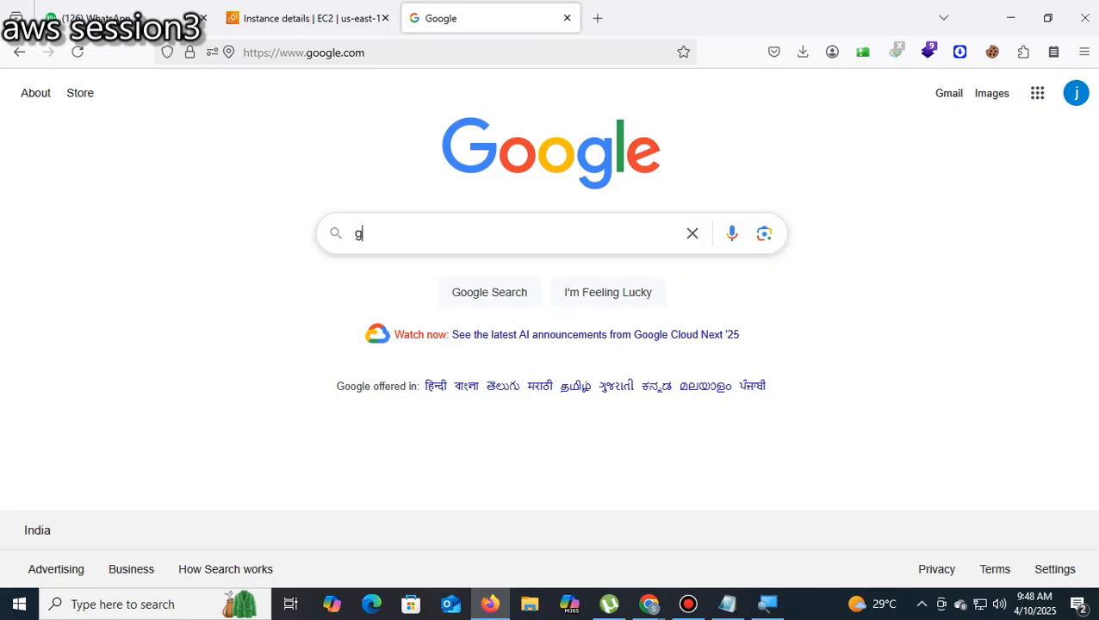
pyautogui.press('BackSpace')
pyautogui.press('BackSpace')
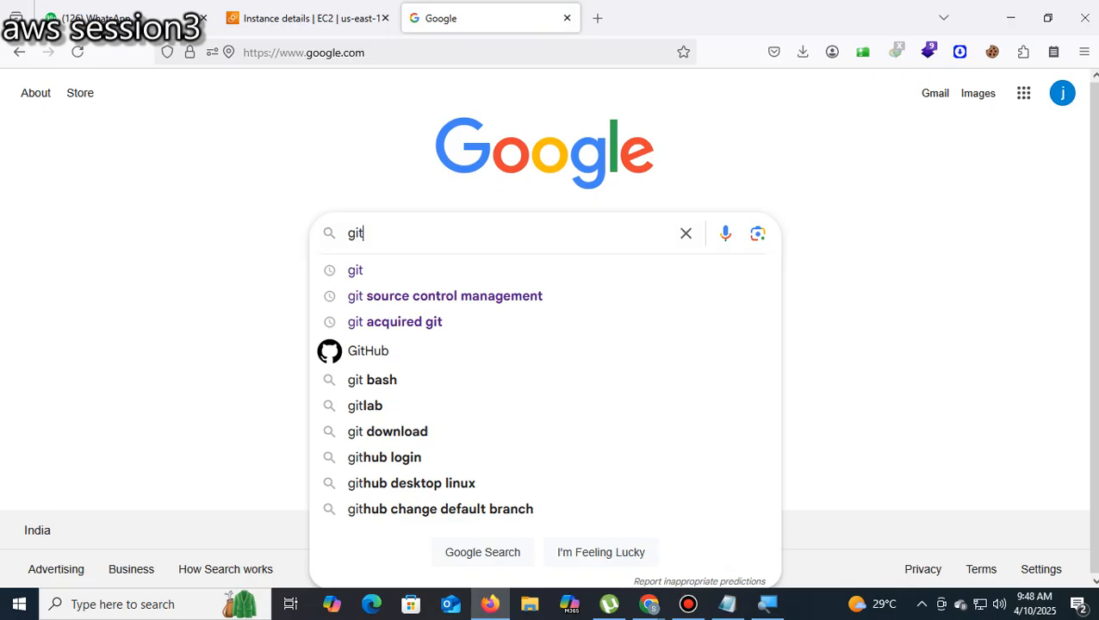
pyautogui.press('Return')
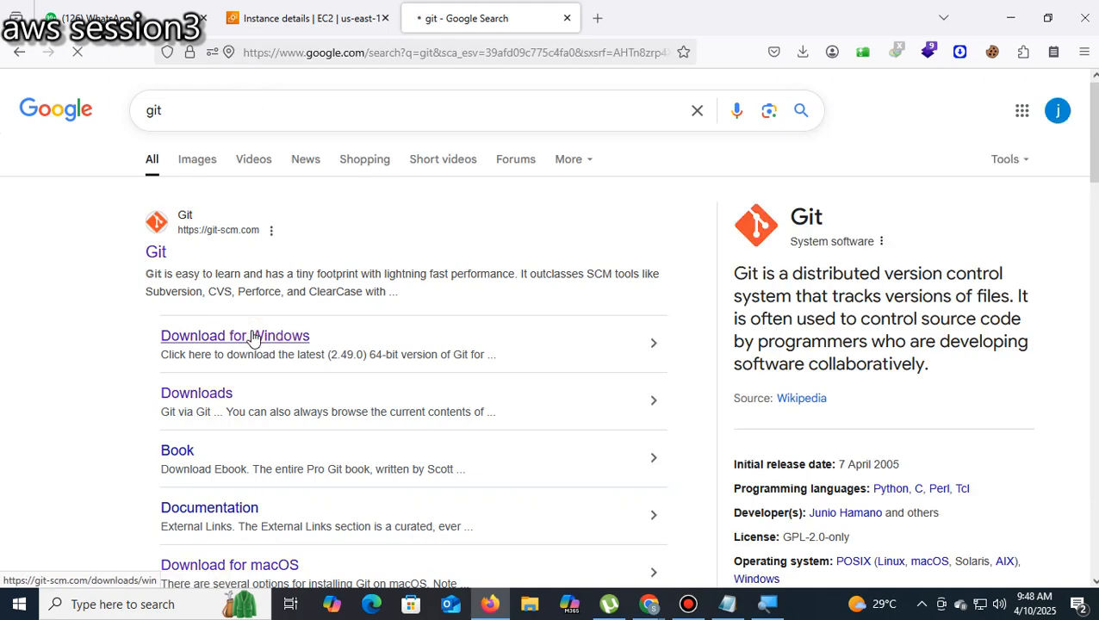
pyautogui.click(252, 338)
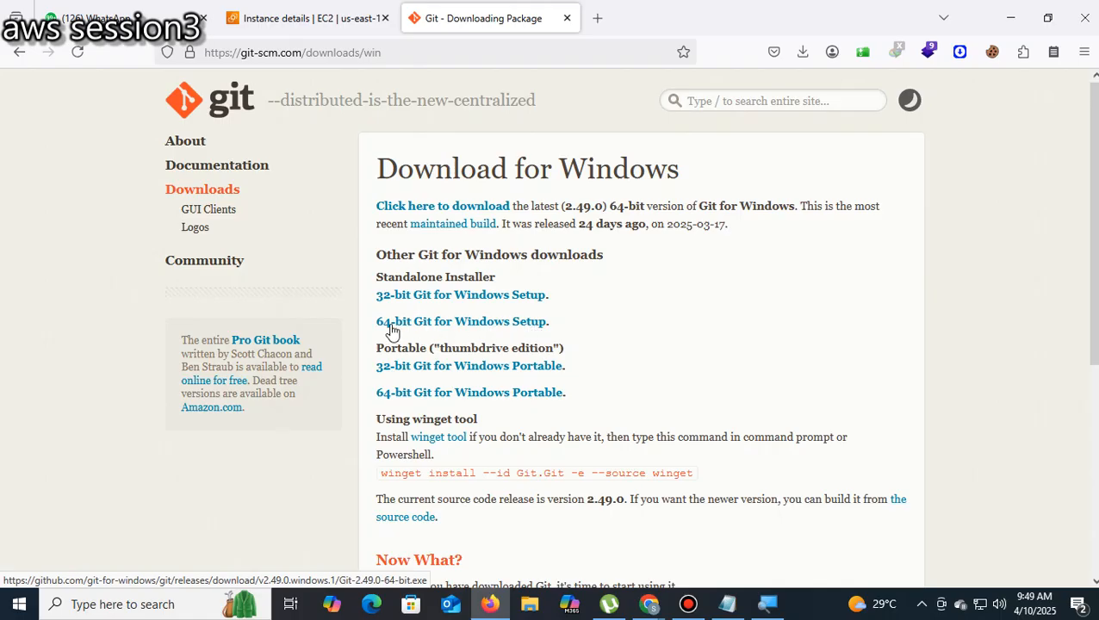
pyautogui.click(458, 324)
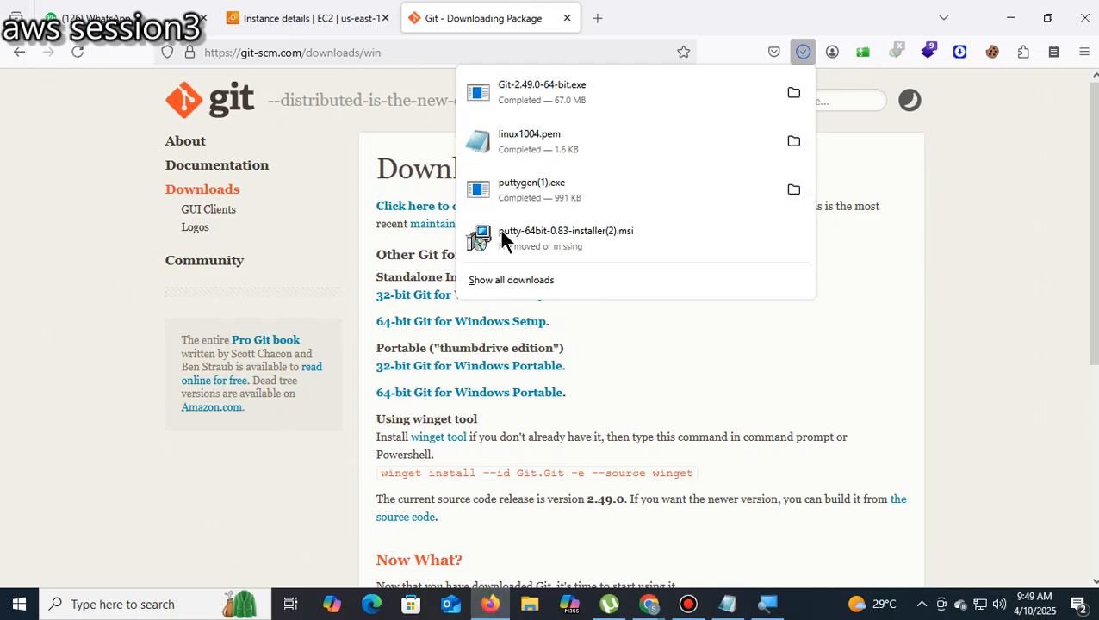
# - Show the downloaded Git-2.49.0-64-bit.exe in its folder, run it and allow it to make changes to the device
pyautogui.rightClick(568, 99)
pyautogui.click(604, 116)
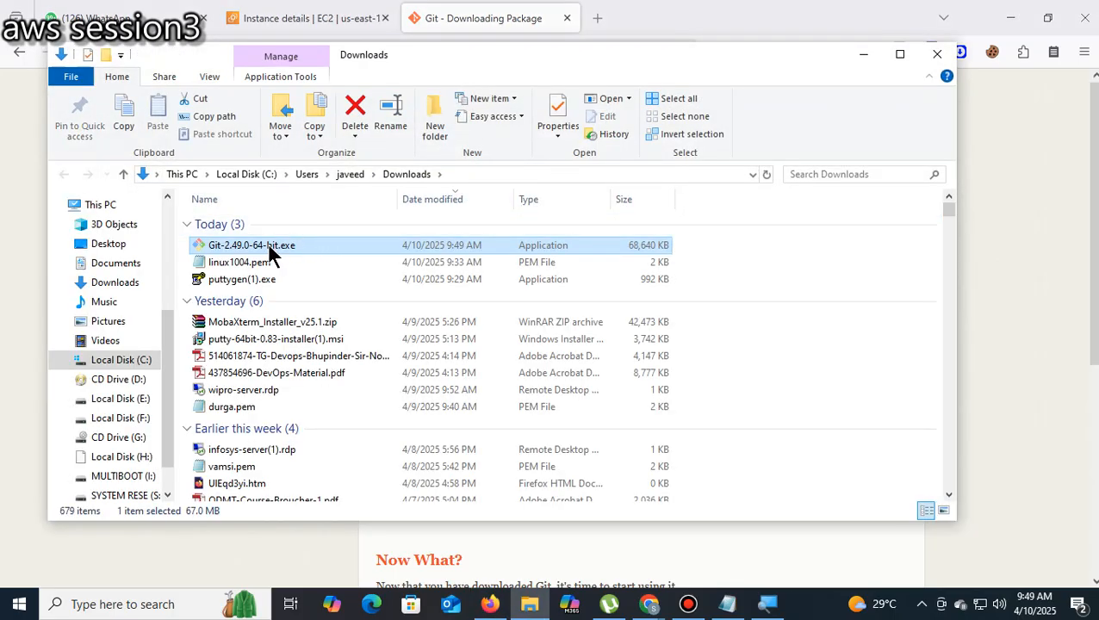
pyautogui.doubleClick(282, 245)
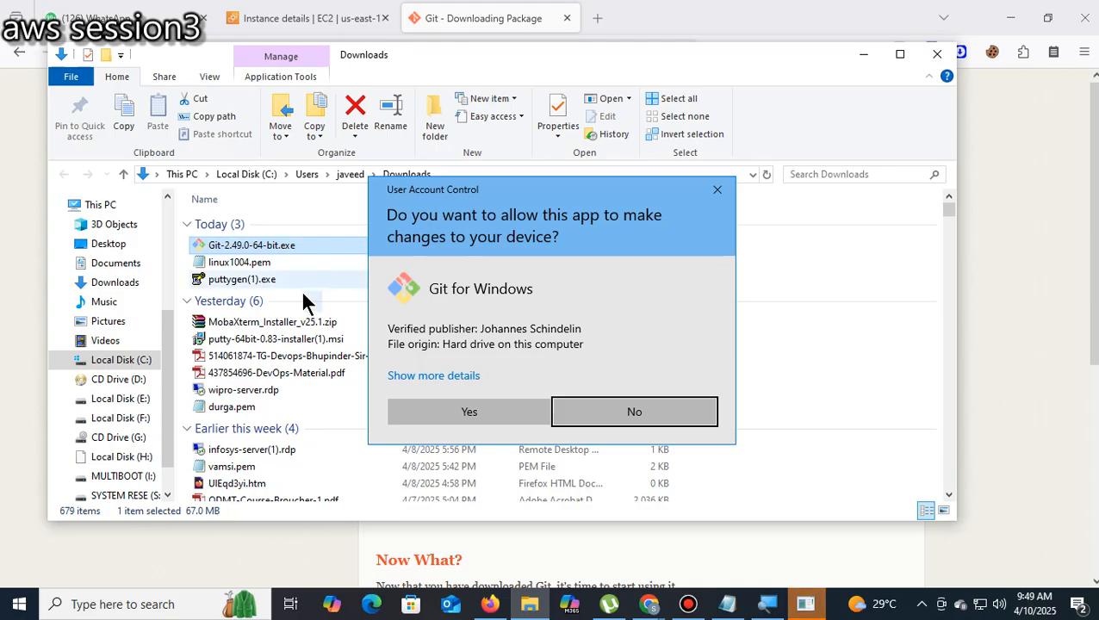
pyautogui.click(454, 415)
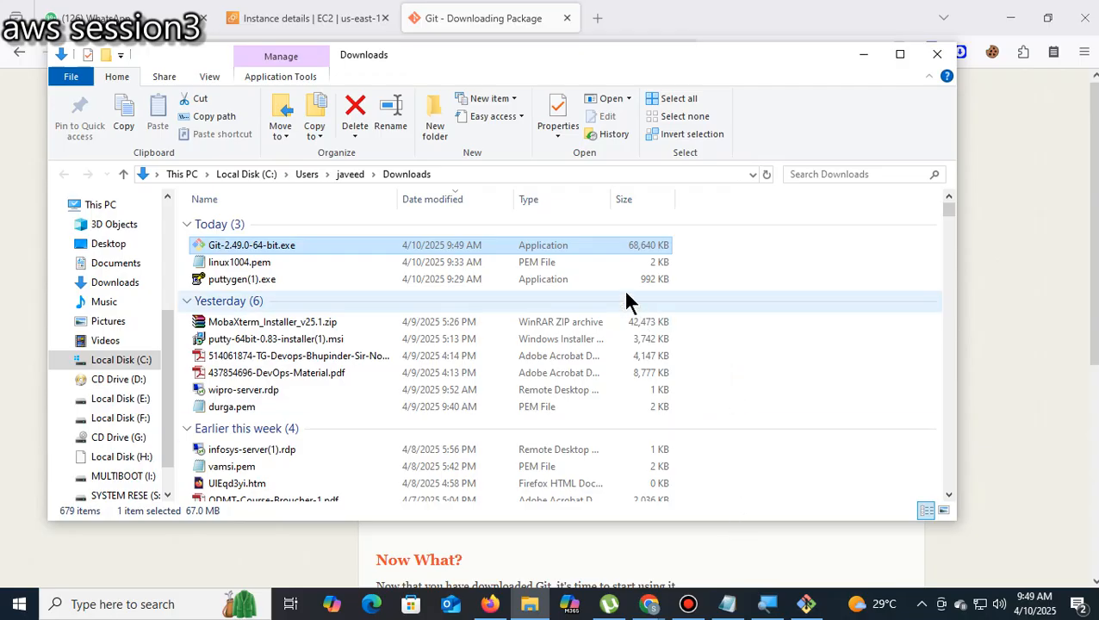
pyautogui.doubleClick(562, 246)
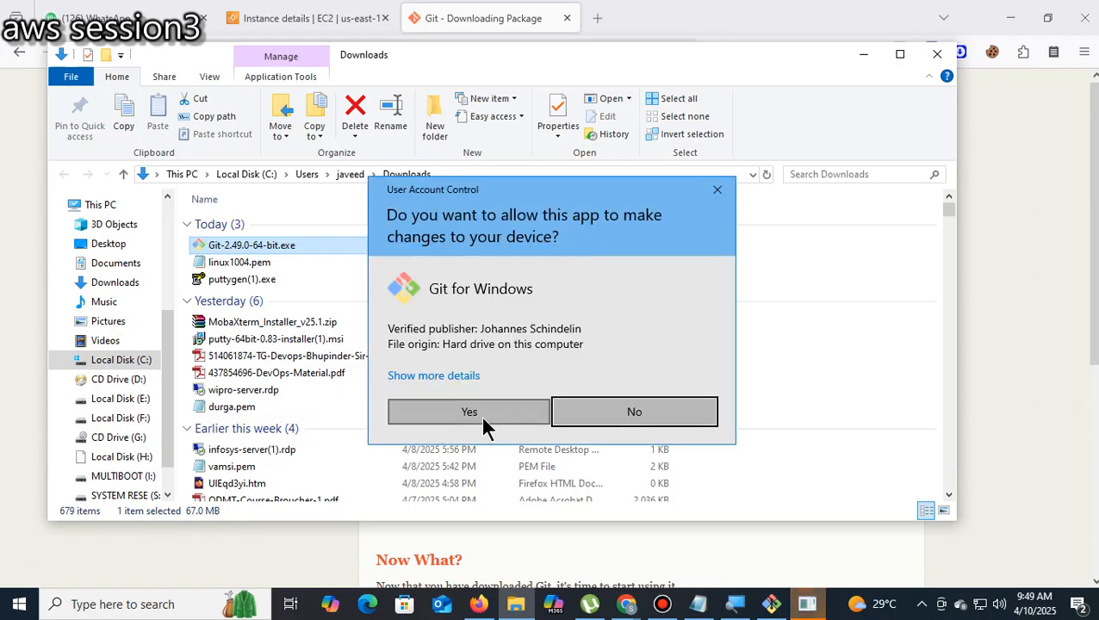
pyautogui.click(480, 413)
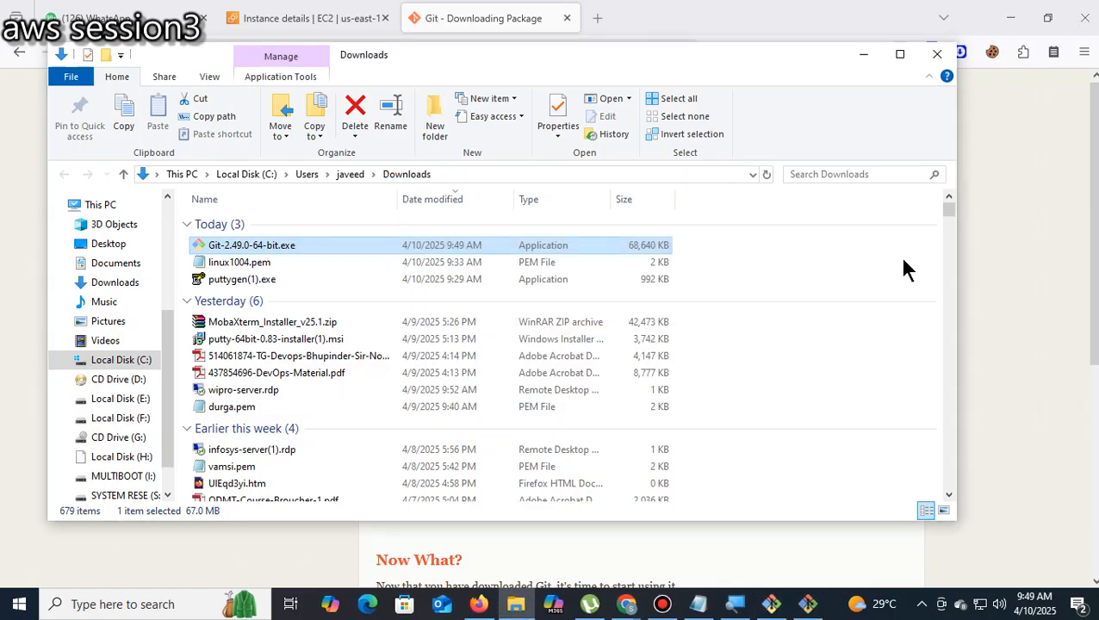
pyautogui.click(773, 605)
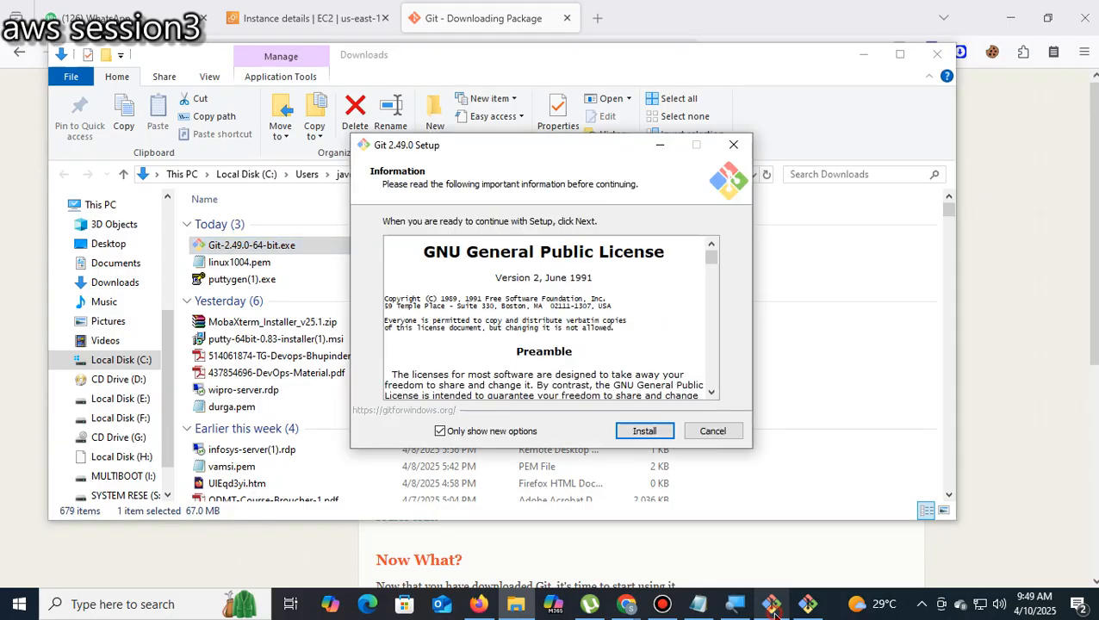
pyautogui.click(733, 144)
pyautogui.click(677, 383)
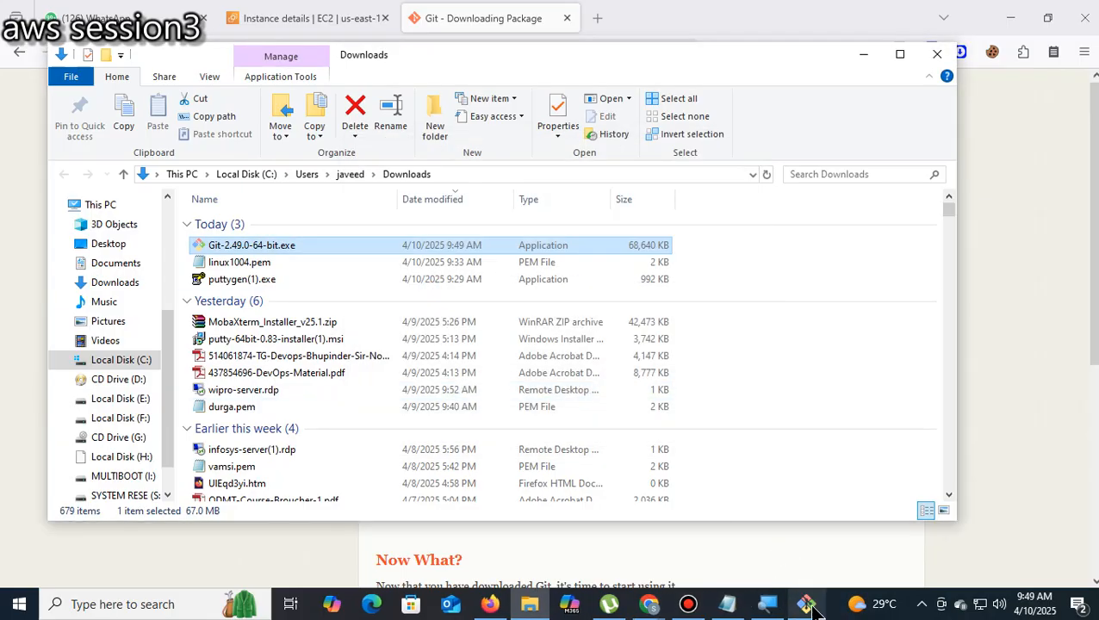
# - Install Git 2.49.0 with the running setup, finish the wizard and close the release notes page
pyautogui.click(810, 606)
pyautogui.click(648, 433)
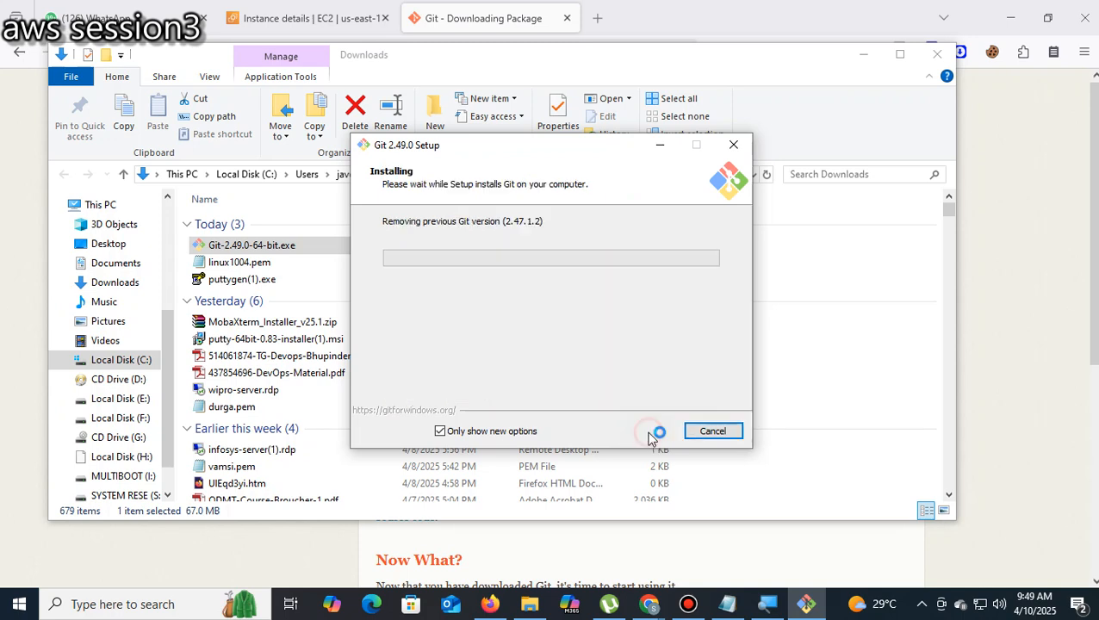
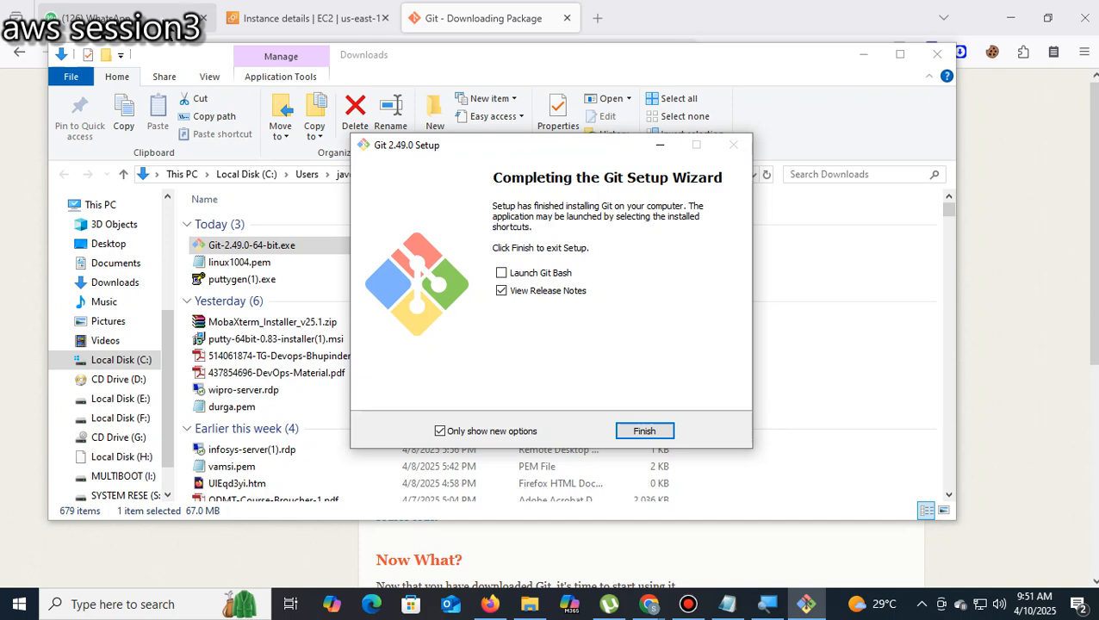
pyautogui.click(644, 431)
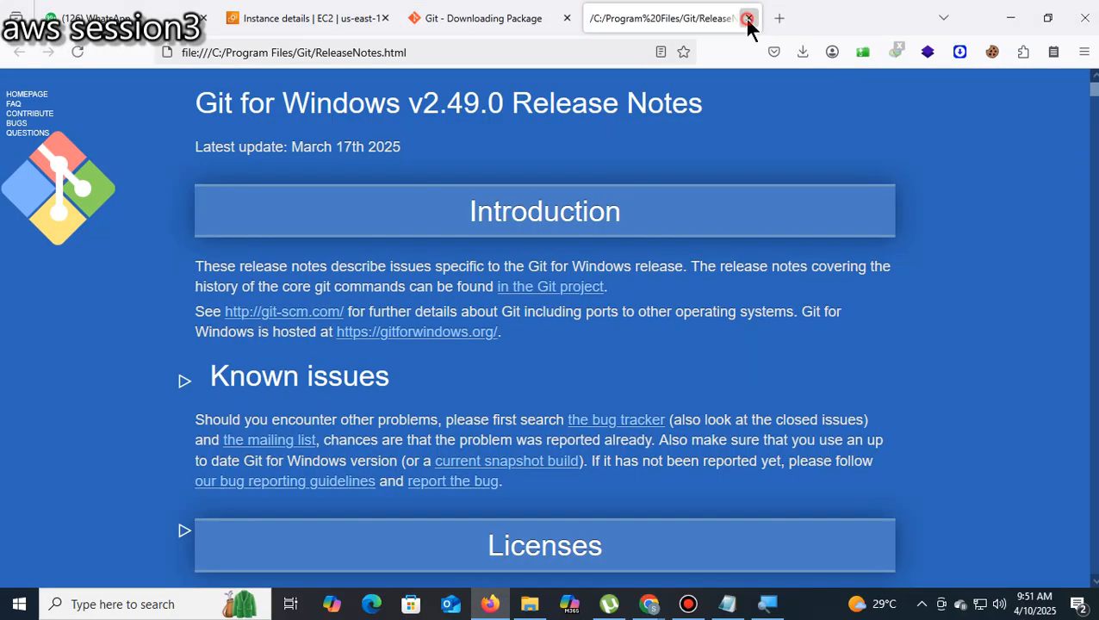
pyautogui.click(748, 18)
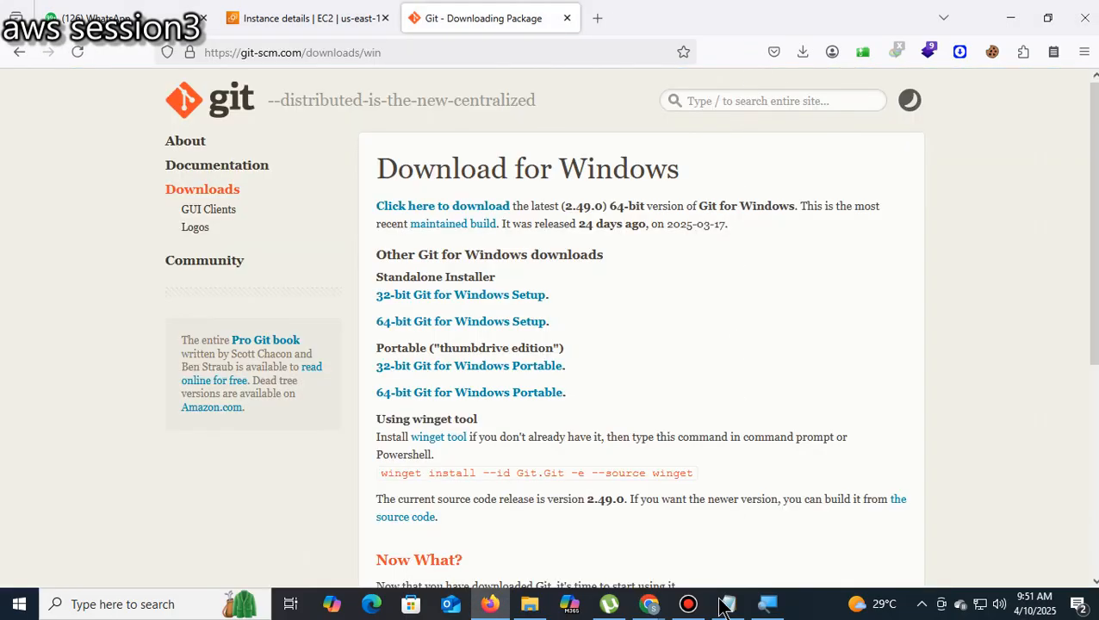
# - Permanently delete Git-2.49.0-64-bit.exe, MobaXterm_Installer_v25.1.zip and putty-64bit-0.83-installer(1).msi from the Downloads folder and close it
pyautogui.click(530, 604)
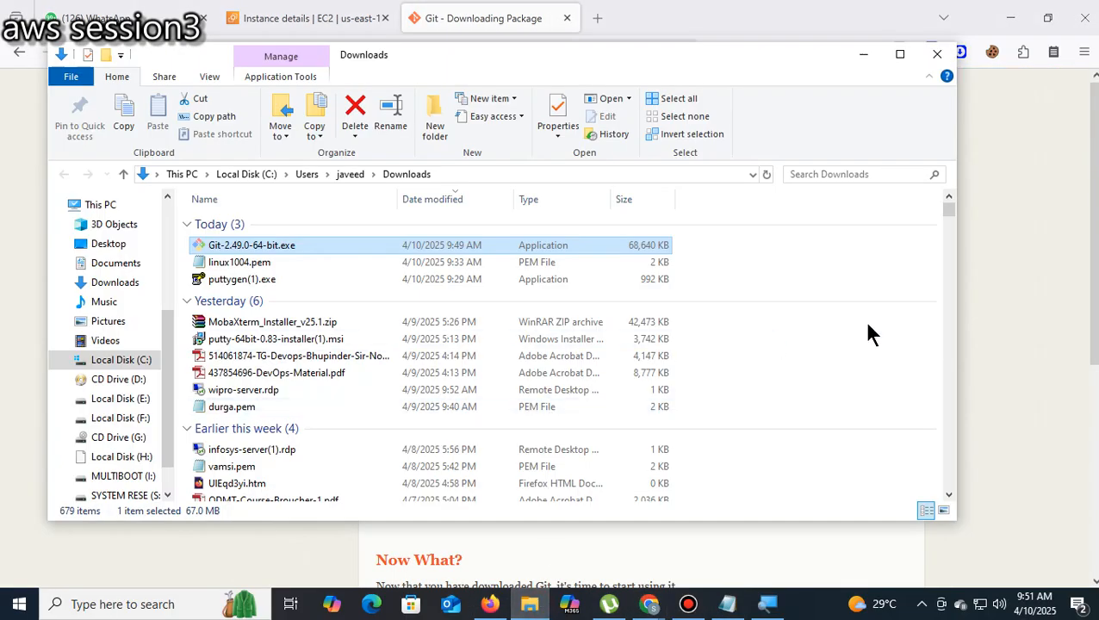
pyautogui.hotkey('shift', 'Delete')
pyautogui.click(639, 371)
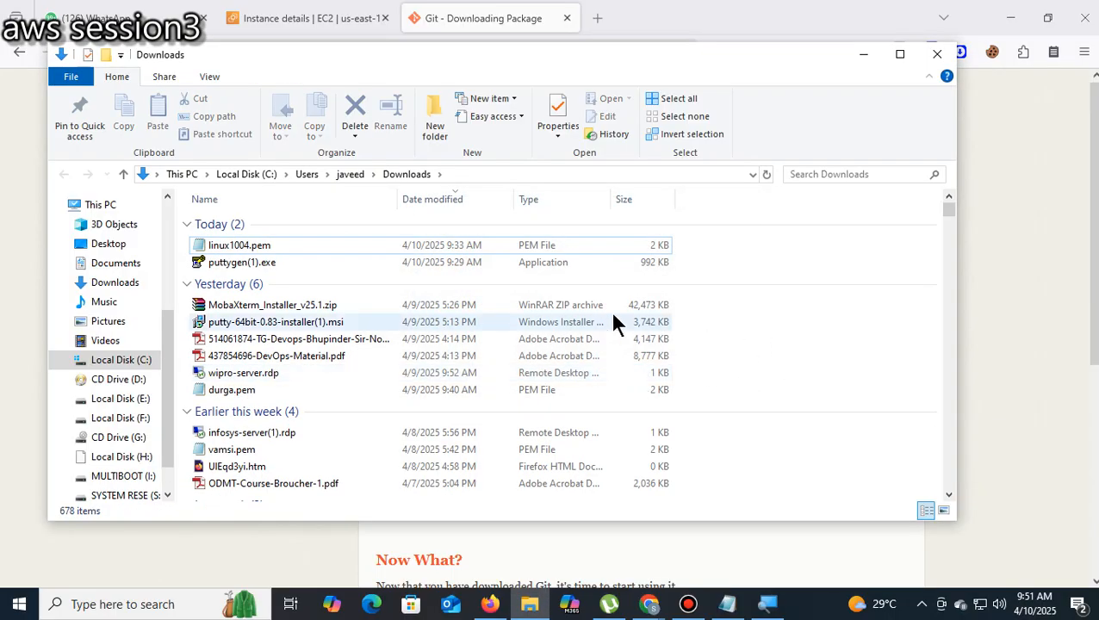
pyautogui.click(605, 317)
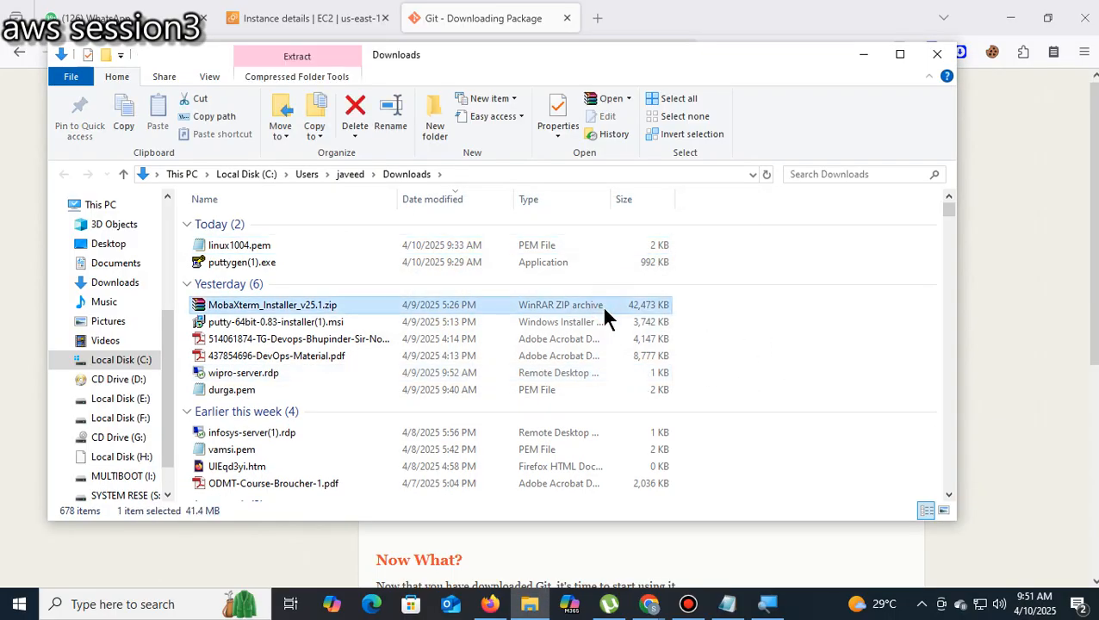
pyautogui.hotkey('shift', 'Delete')
pyautogui.click(614, 371)
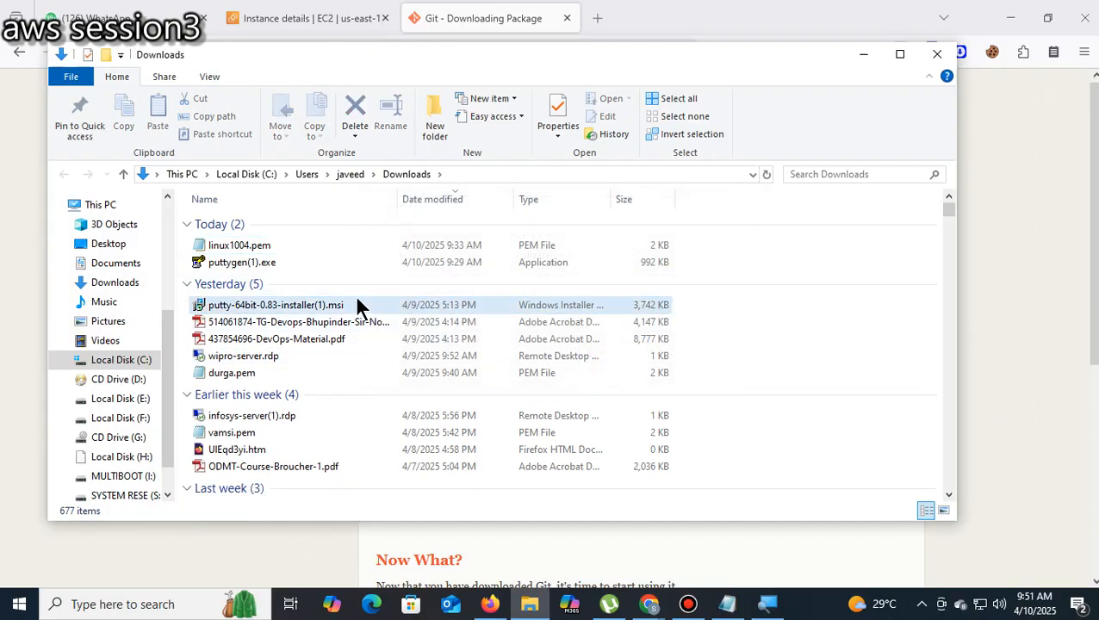
pyautogui.hotkey('shift', 'Delete')
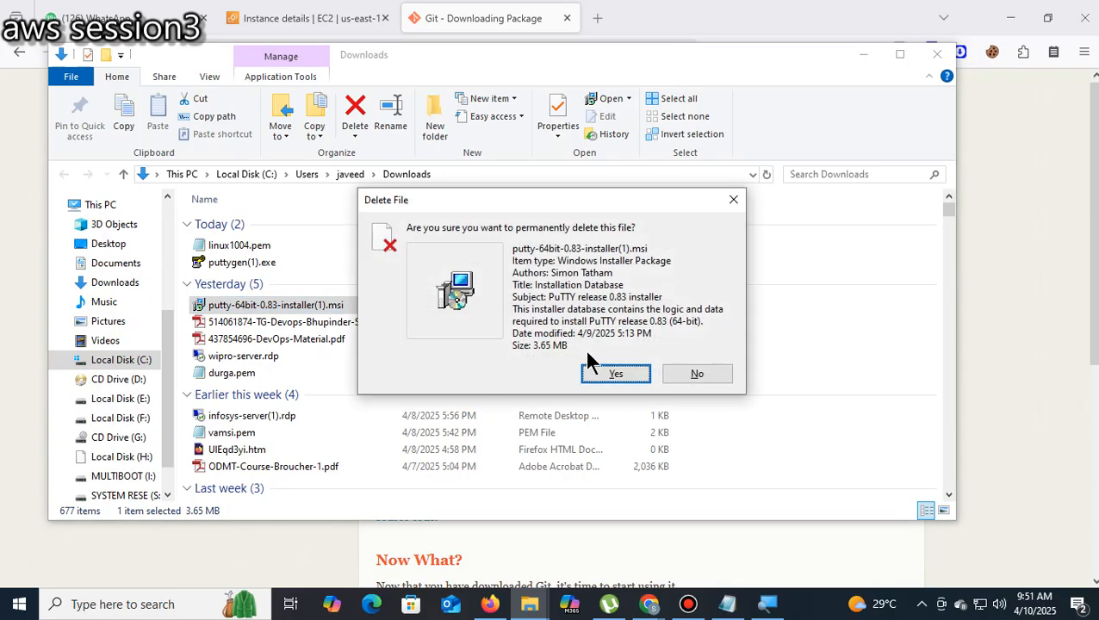
pyautogui.click(624, 374)
pyautogui.click(937, 54)
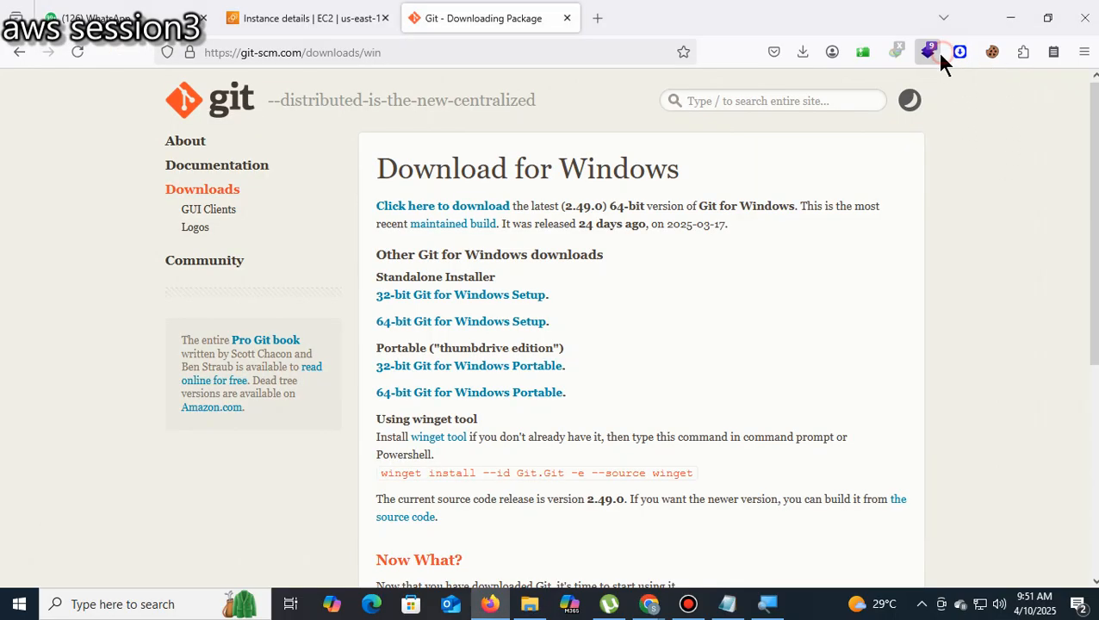
# - Open the SSH client connection instructions for the linux-server instance in the EC2 console
pyautogui.click(263, 12)
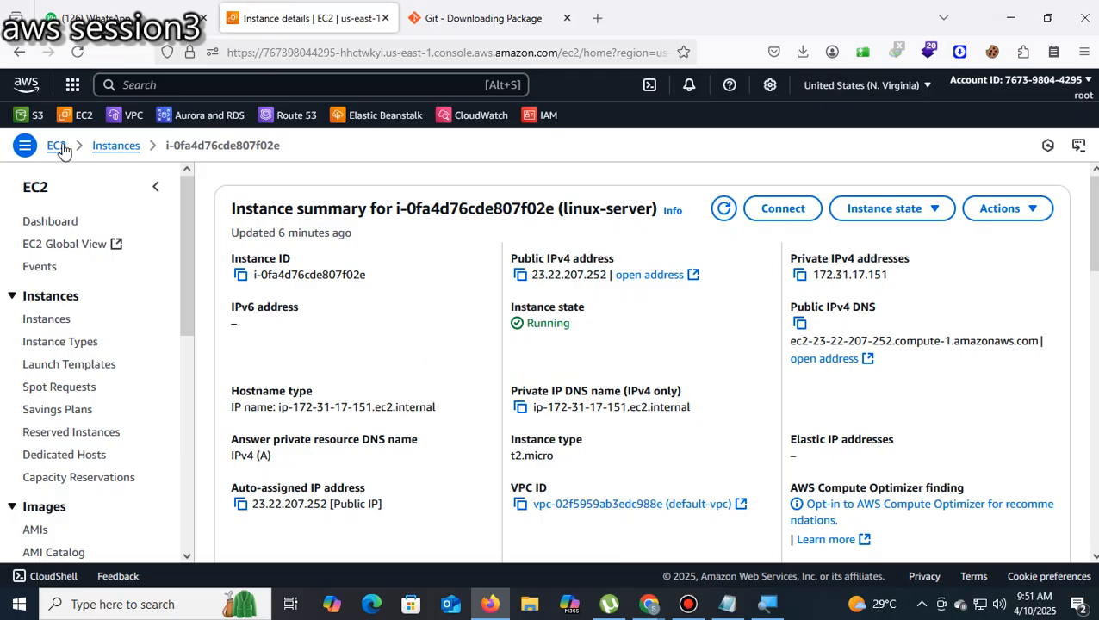
pyautogui.click(103, 148)
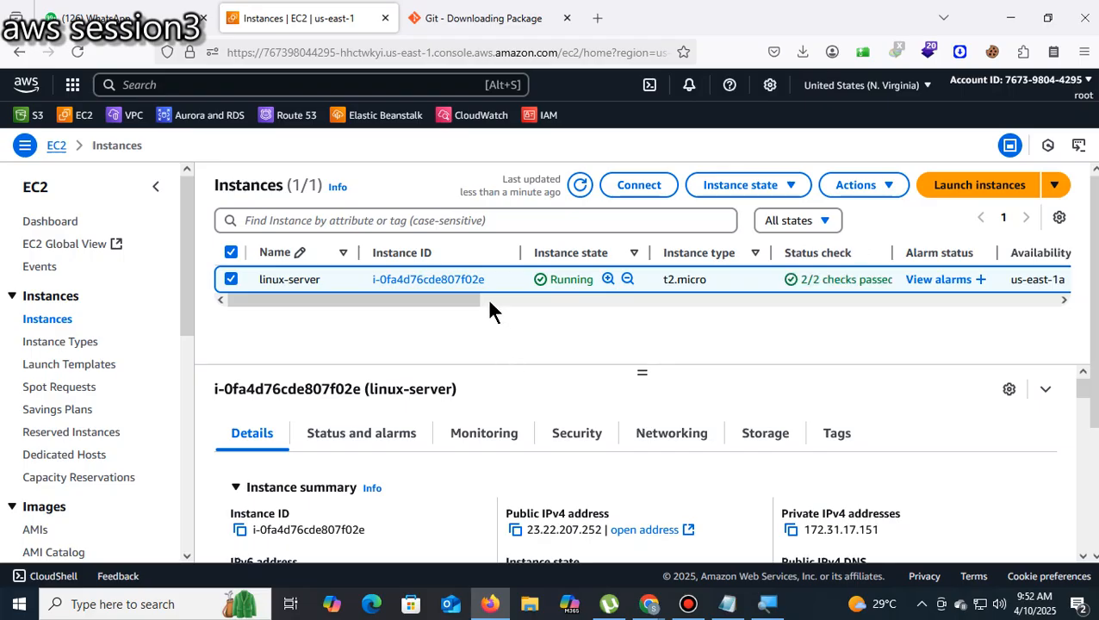
pyautogui.rightClick(440, 281)
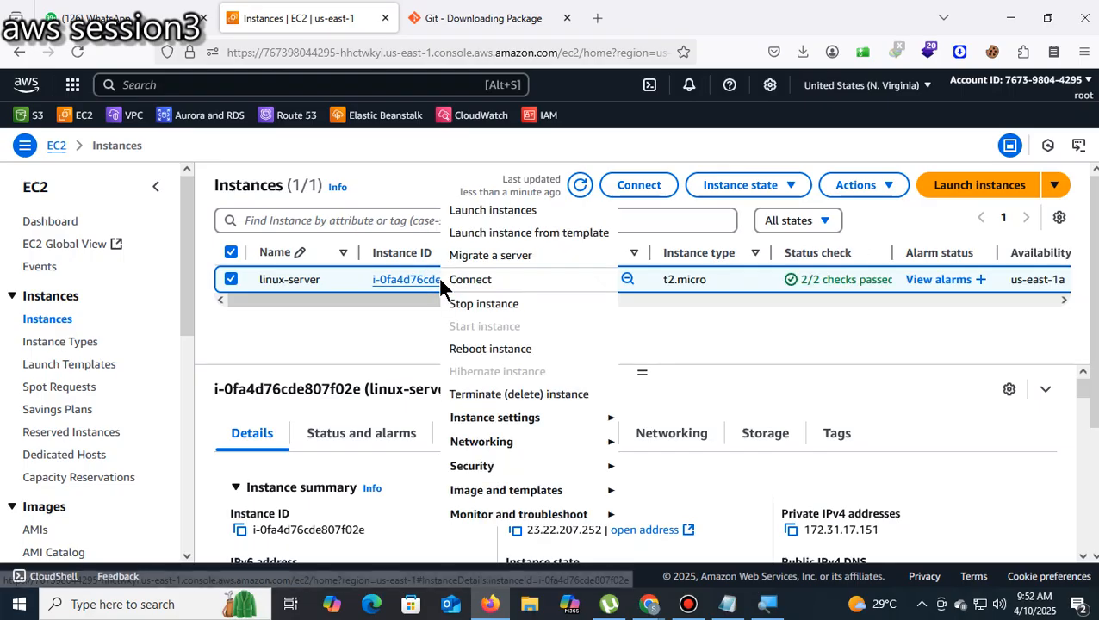
pyautogui.click(444, 279)
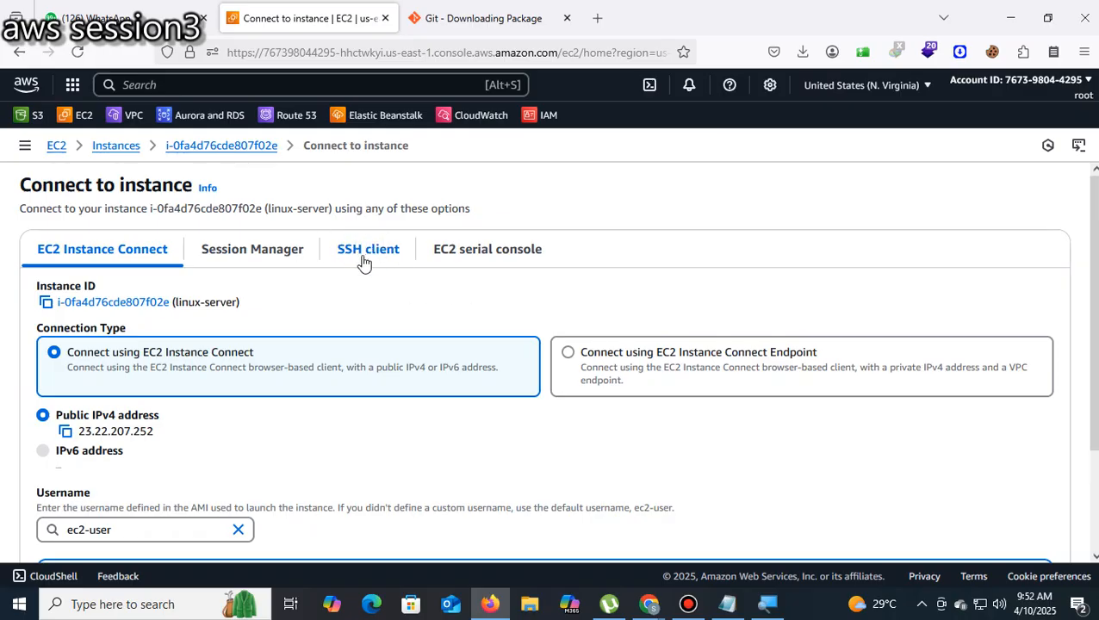
pyautogui.click(364, 252)
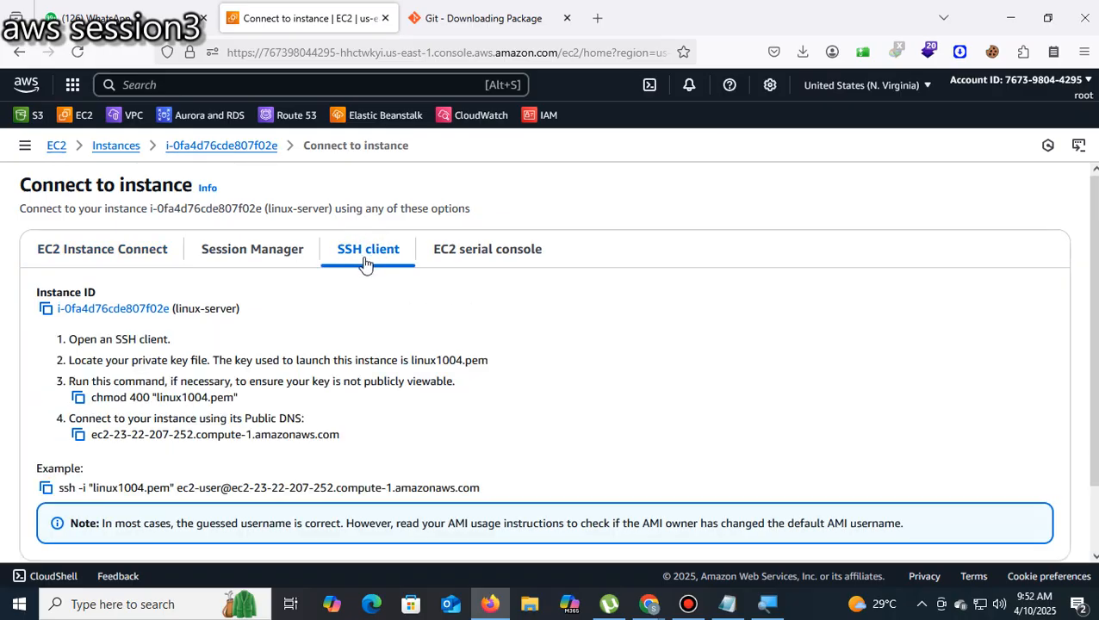
# - Highlight the example ssh -i "linux1004.pem" command for linux-server and copy it to the clipboard
pyautogui.scroll(-2, 459, 269)
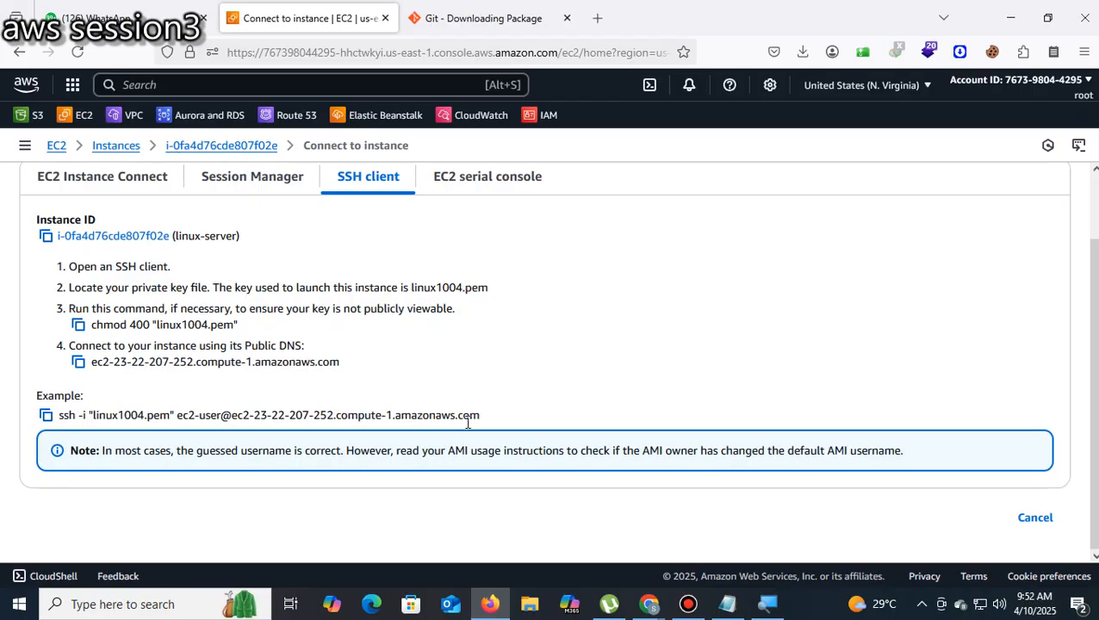
pyautogui.moveTo(479, 417); pyautogui.dragTo(51, 420)
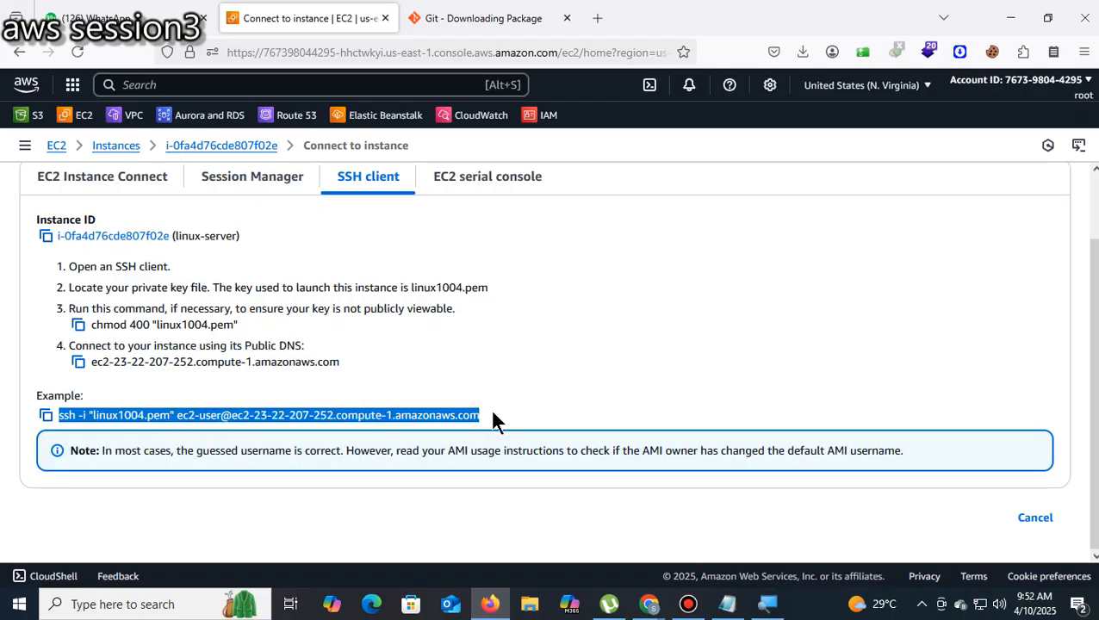
pyautogui.click(490, 419)
pyautogui.moveTo(488, 417); pyautogui.dragTo(57, 418)
pyautogui.click(45, 415)
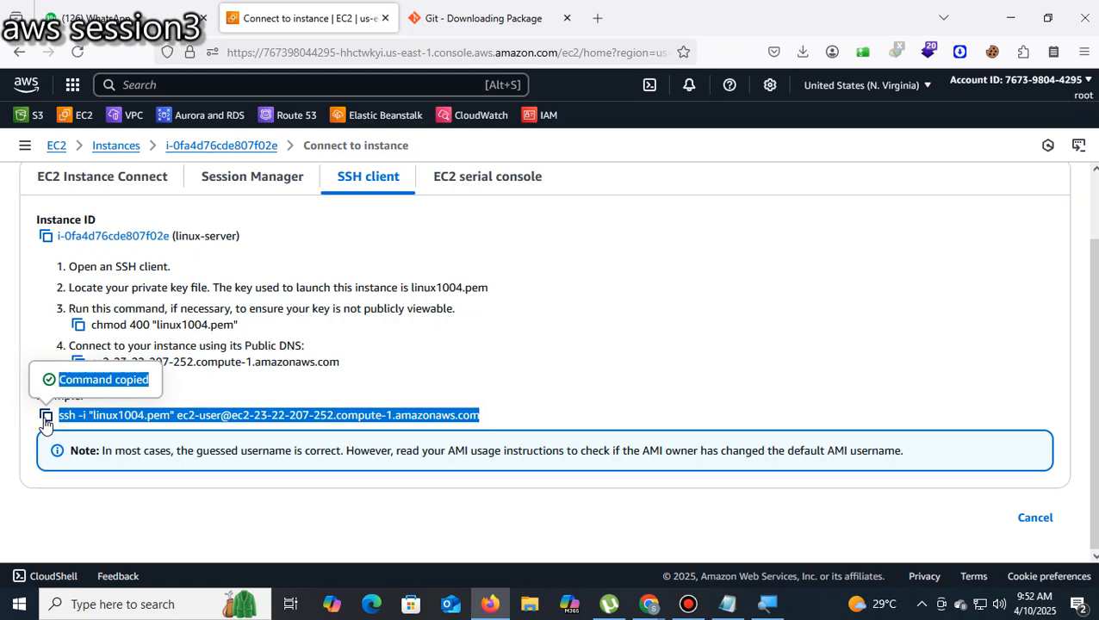
# - Return to the linux-server instance summary, reopen its SSH client connection instructions and copy the example ssh command again
pyautogui.click(1012, 18)
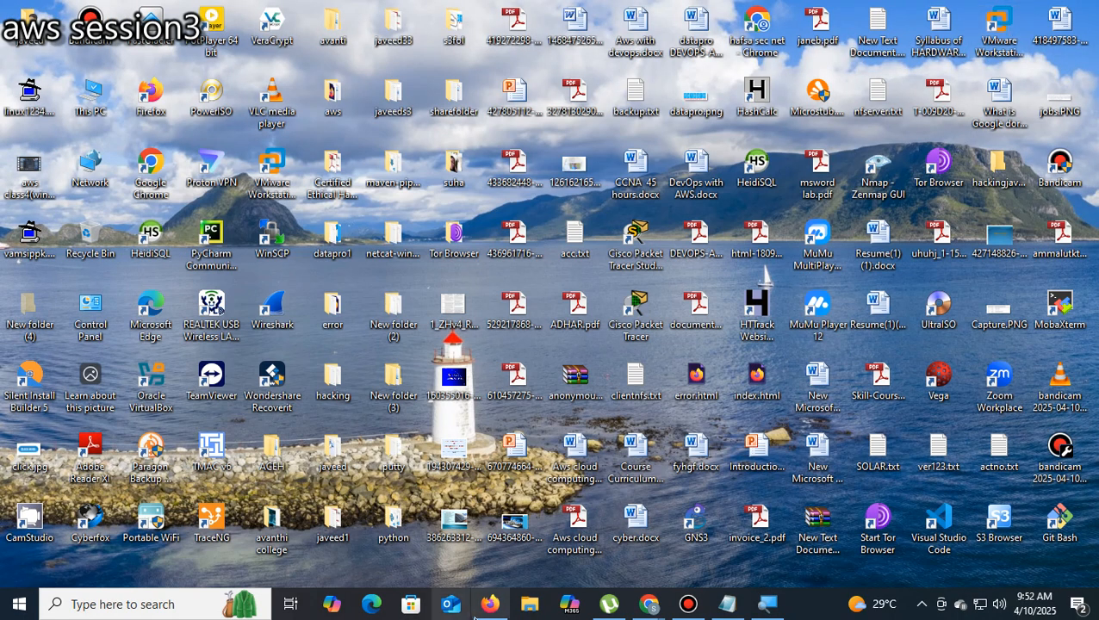
pyautogui.click(492, 606)
pyautogui.scroll(3, 389, 264)
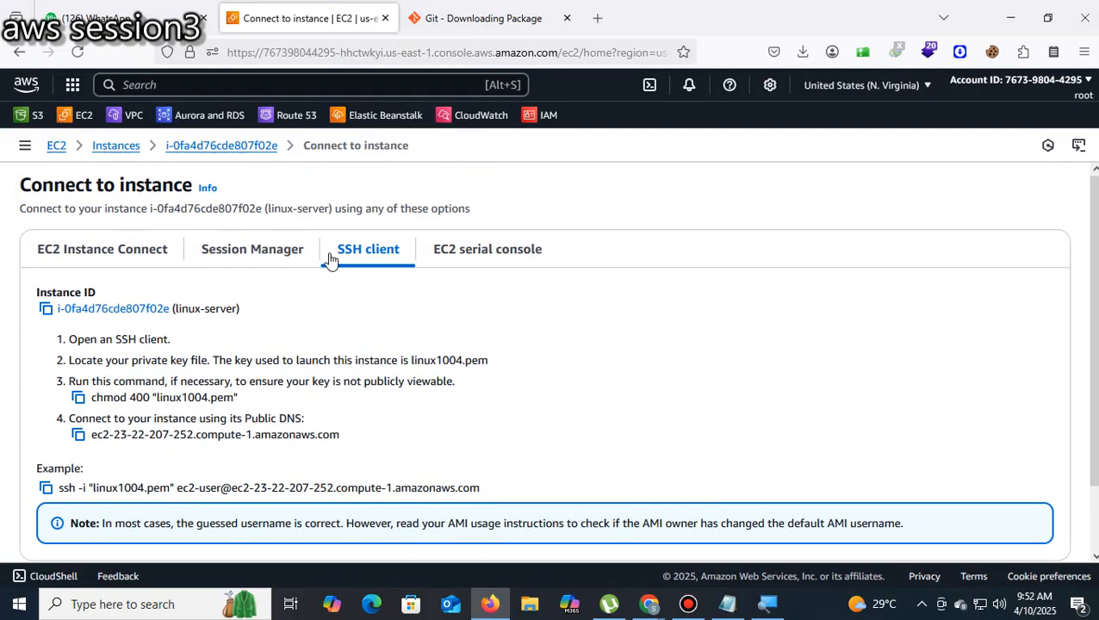
pyautogui.click(187, 148)
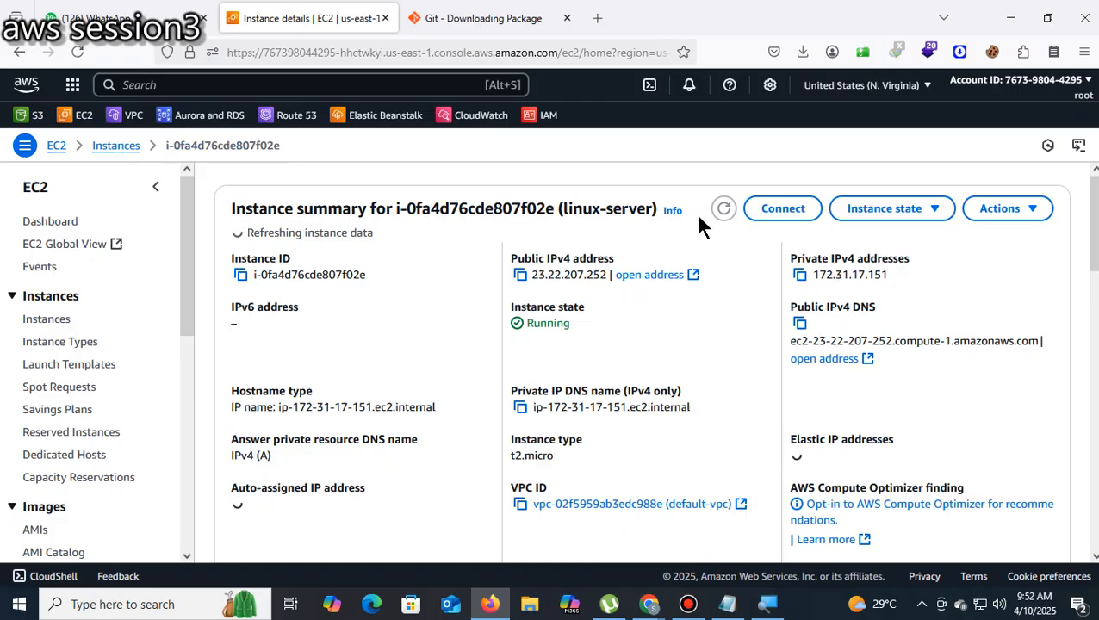
pyautogui.click(762, 213)
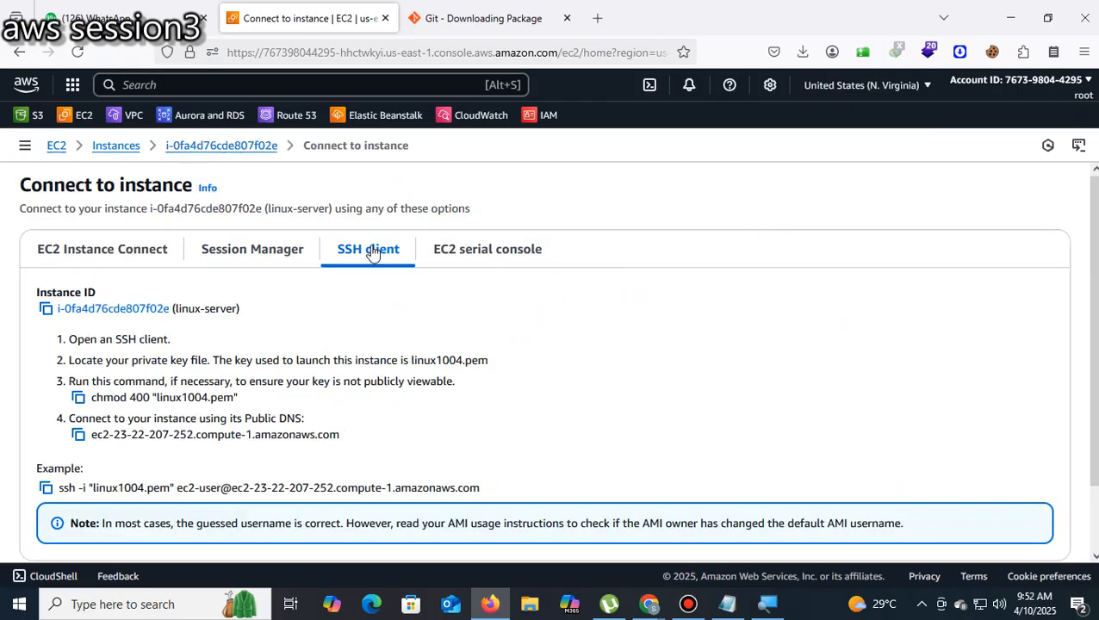
pyautogui.scroll(-2, 360, 280)
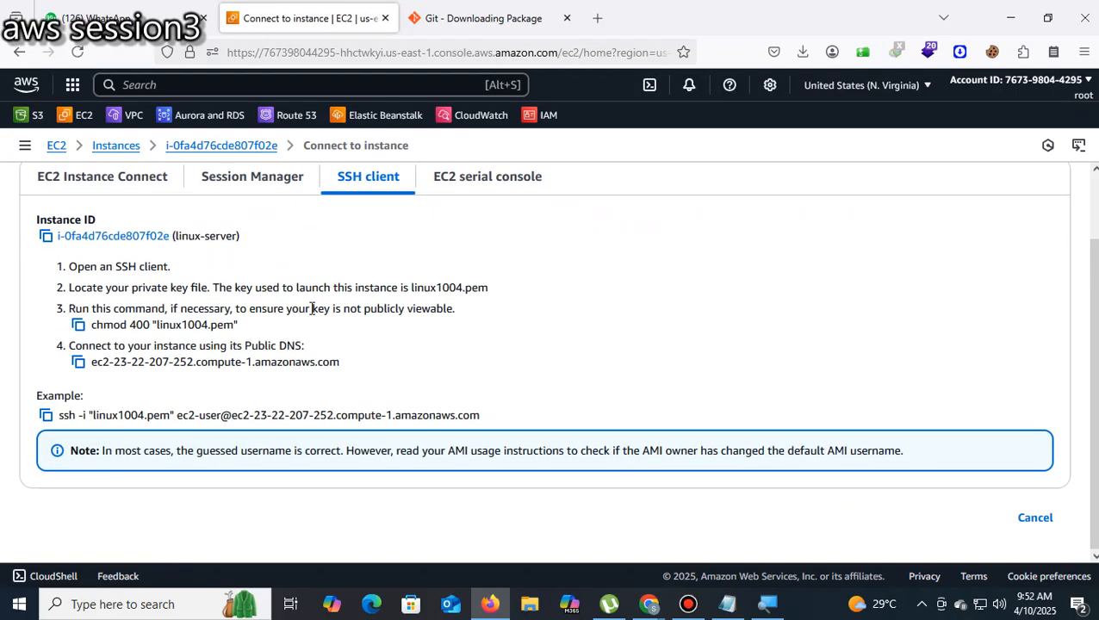
pyautogui.click(46, 416)
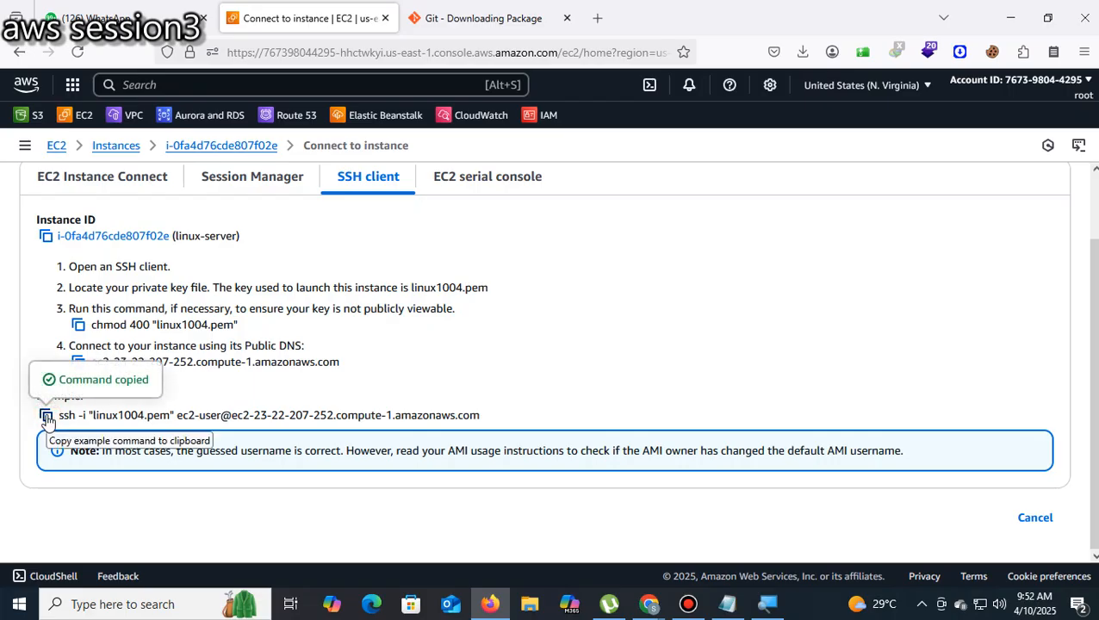
# - Minimize the browser and permanently delete the linux1234.ppk key file from the desktop
pyautogui.click(1013, 19)
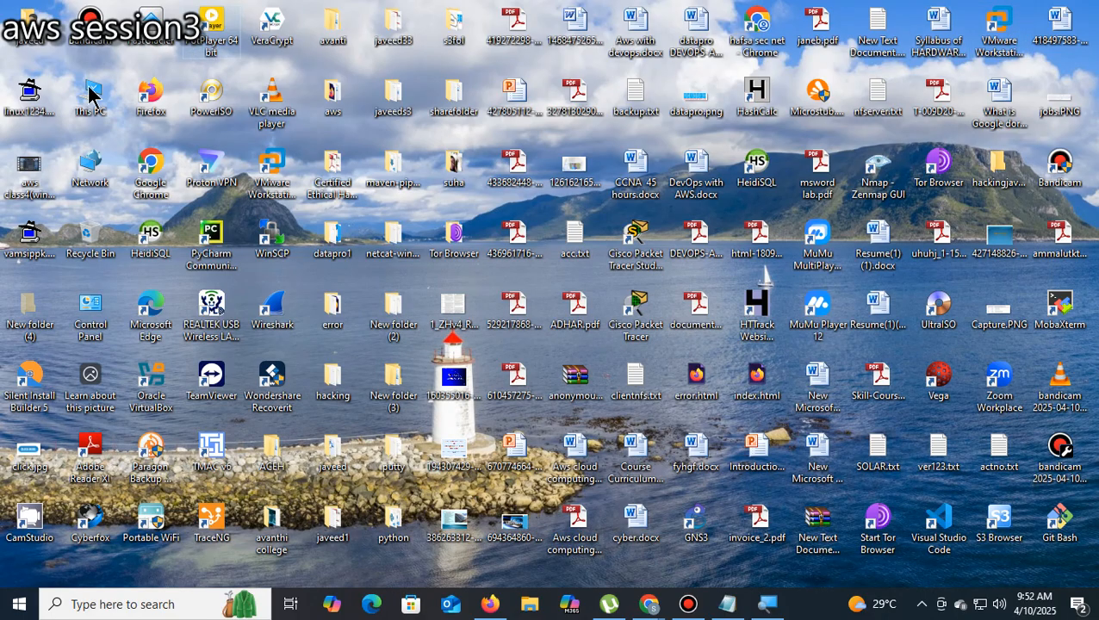
pyautogui.click(33, 91)
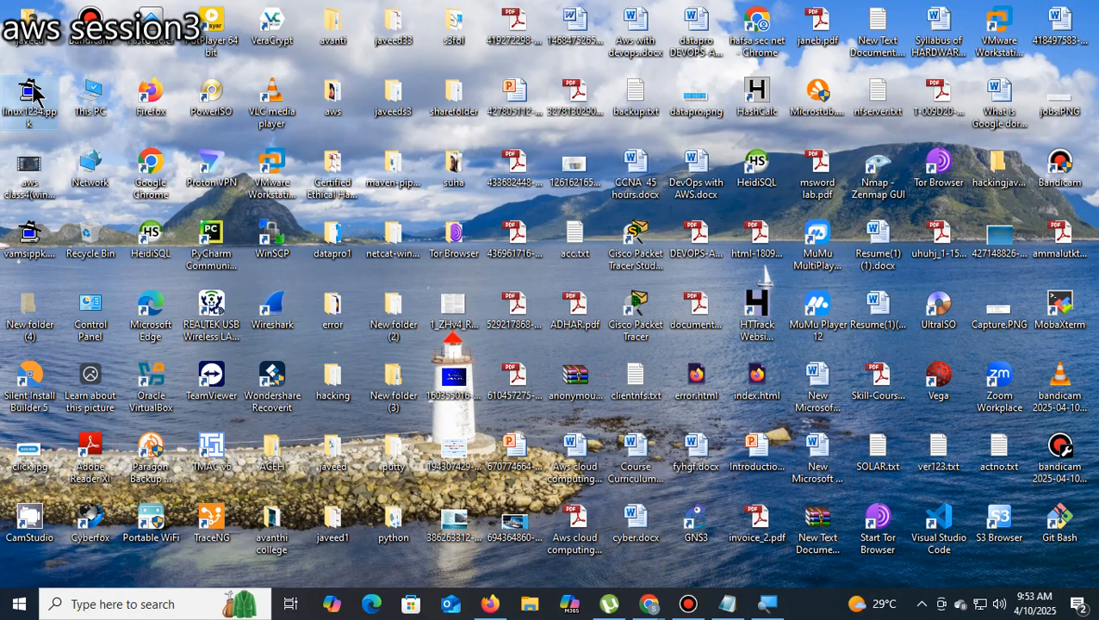
pyautogui.hotkey('shift', 'Delete')
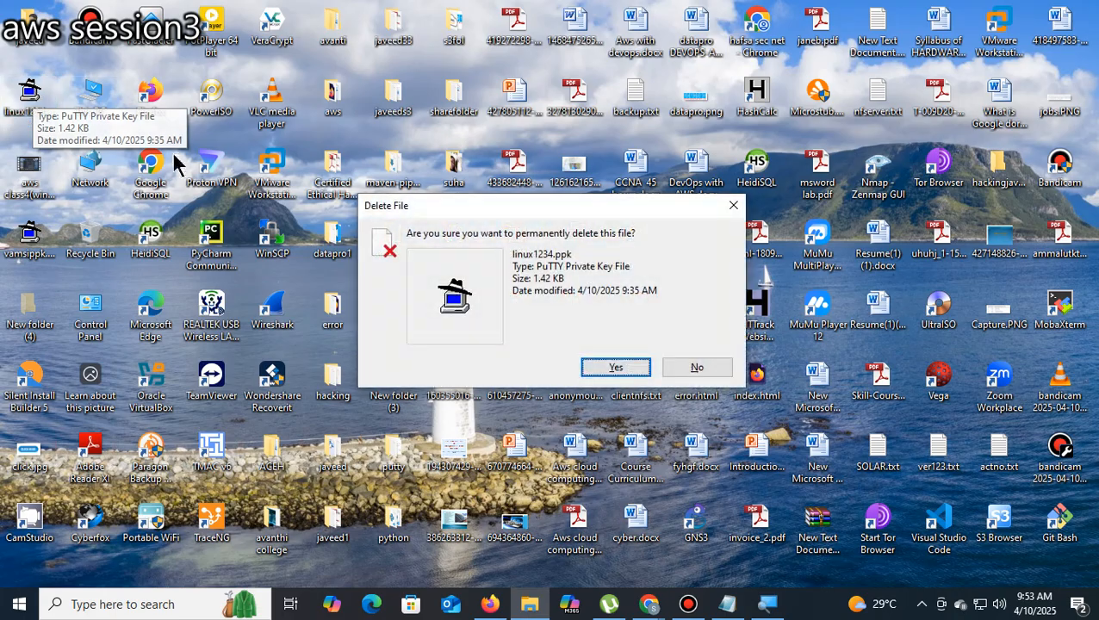
pyautogui.click(615, 367)
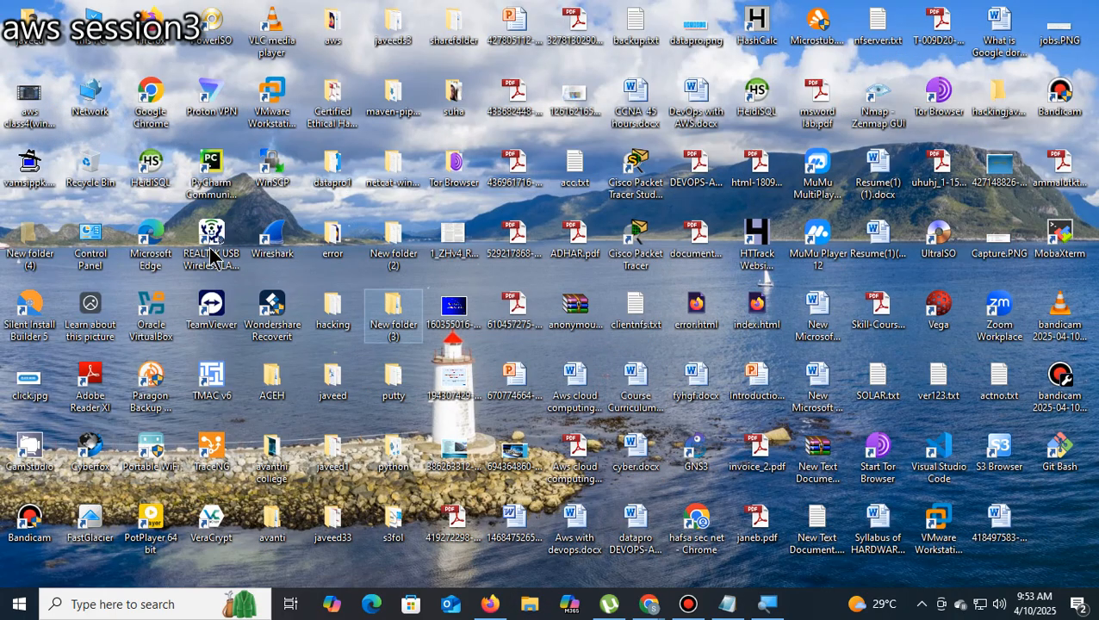
# - Permanently delete the aws class4 video file and the vamsippk.ppk key file from the desktop
pyautogui.click(31, 112)
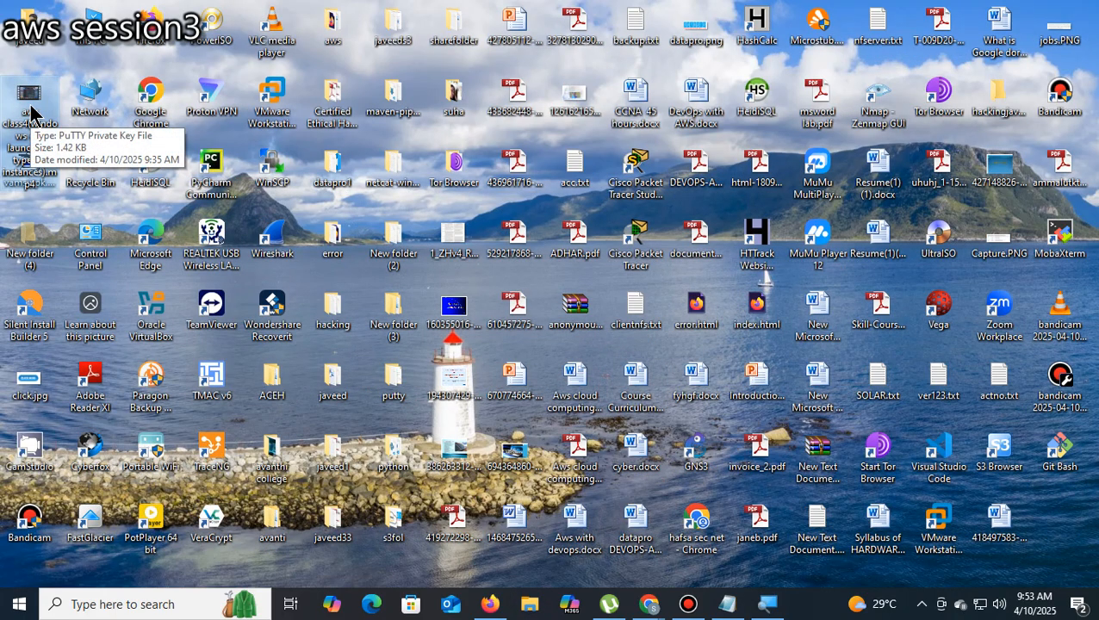
pyautogui.hotkey('shift', 'Delete')
pyautogui.click(610, 355)
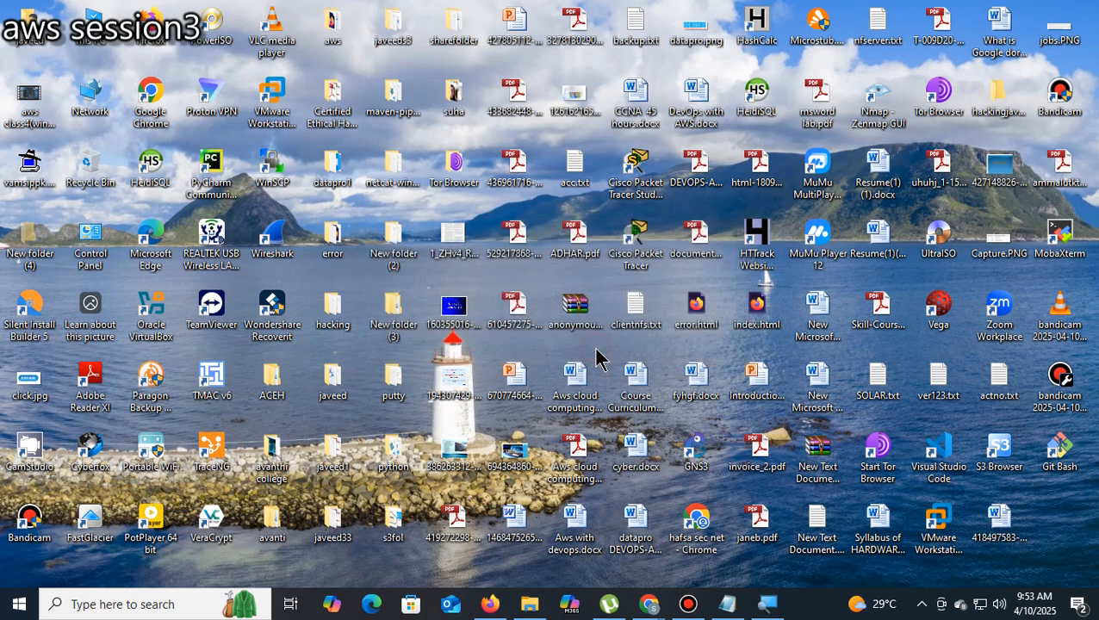
pyautogui.click(38, 121)
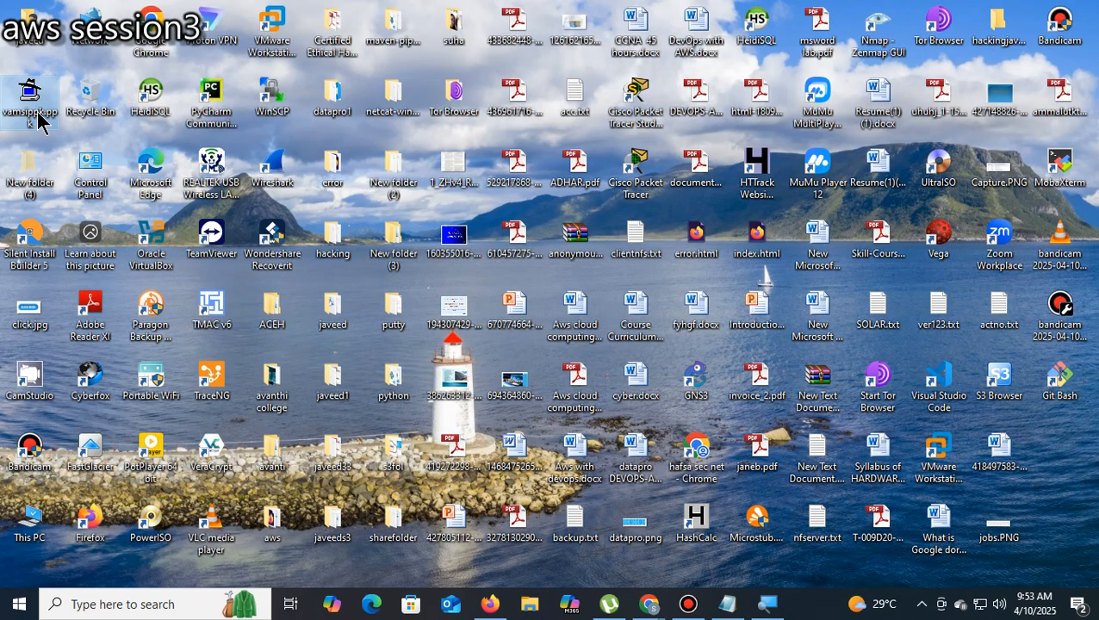
pyautogui.hotkey('shift', 'Delete')
pyautogui.click(612, 366)
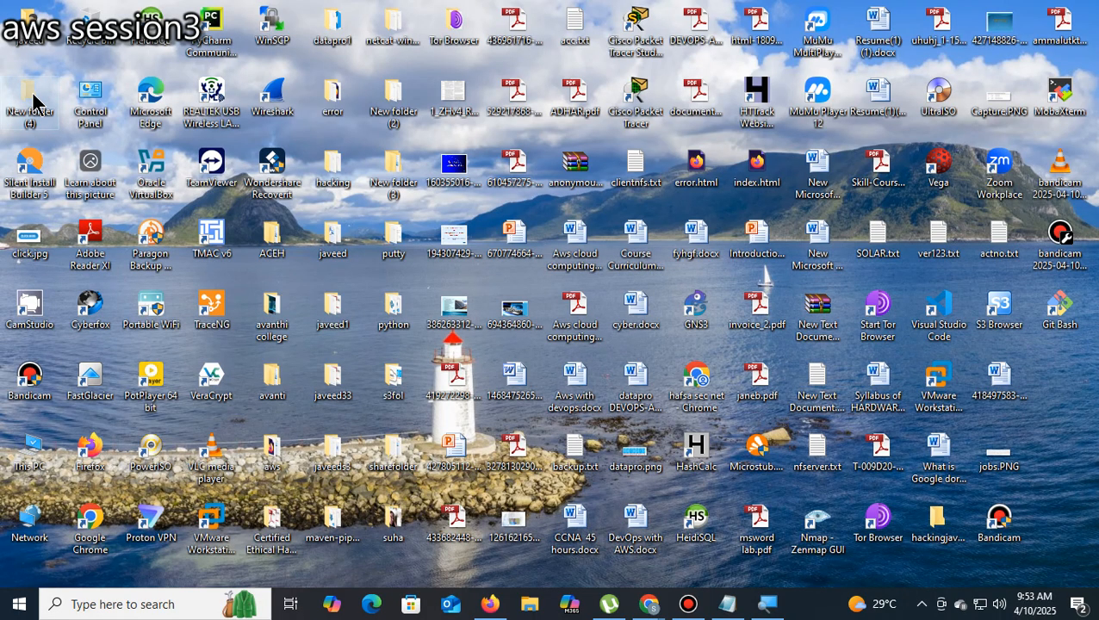
# - Open the Downloads folder containing linux1004.pem in a maximized File Explorer window and point out its location
pyautogui.doubleClick(33, 96)
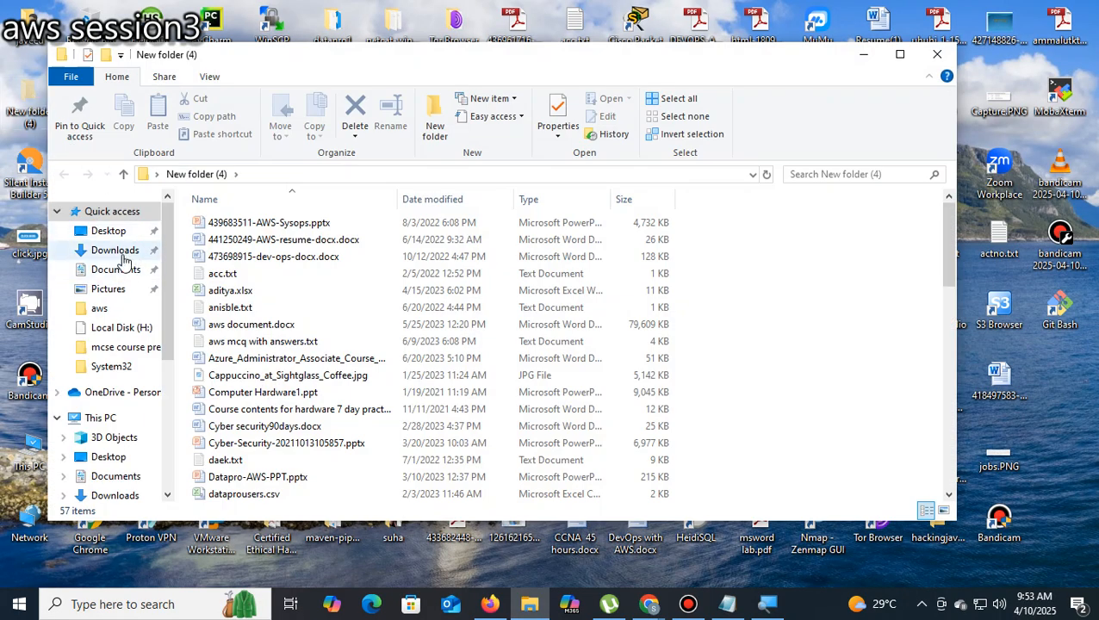
pyautogui.click(119, 251)
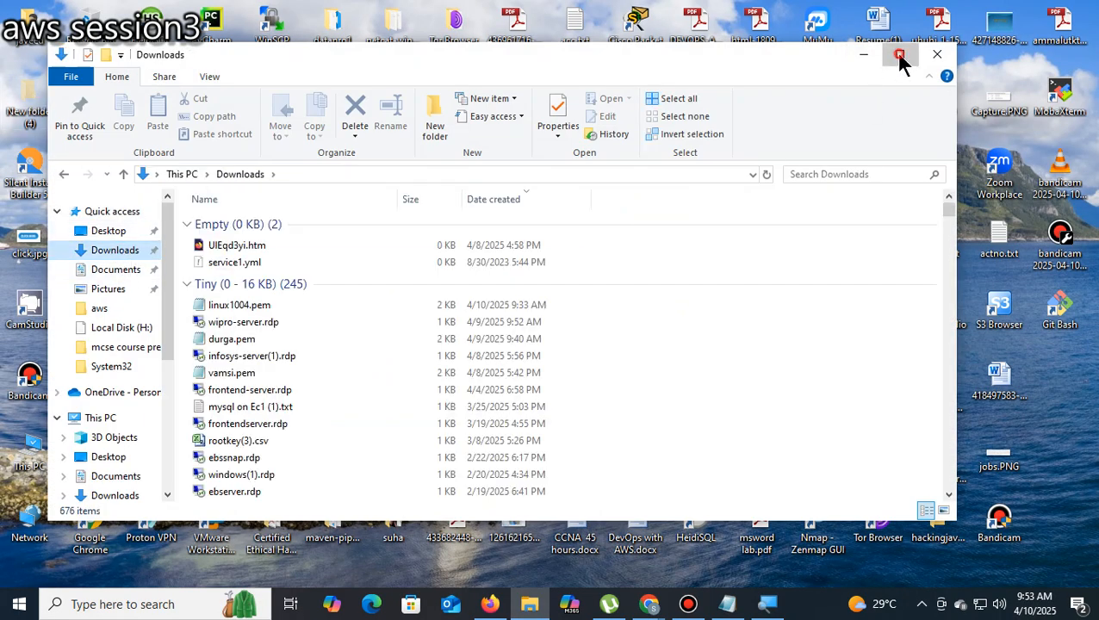
pyautogui.click(900, 57)
pyautogui.click(203, 200)
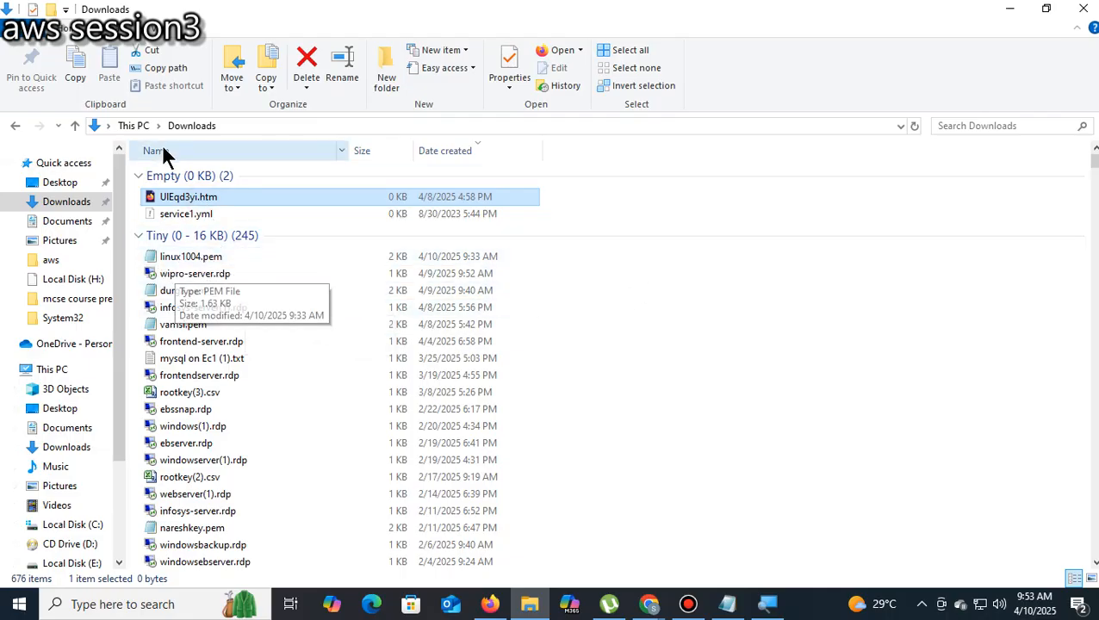
pyautogui.click(255, 127)
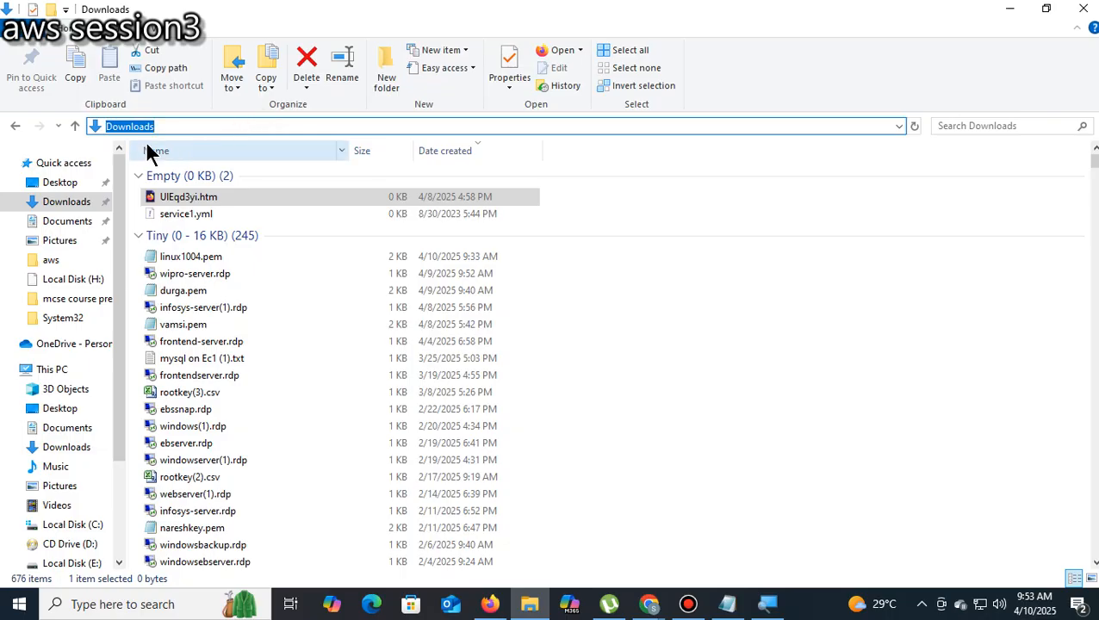
pyautogui.click(791, 386)
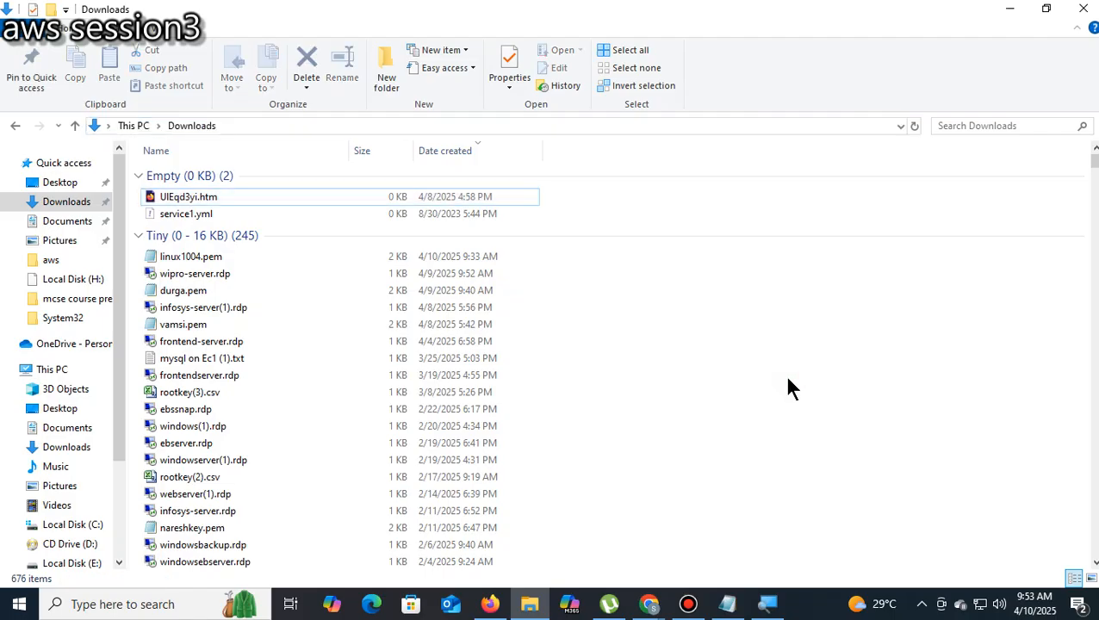
# - Open a Git Bash terminal directly in the Downloads folder
pyautogui.rightClick(784, 305)
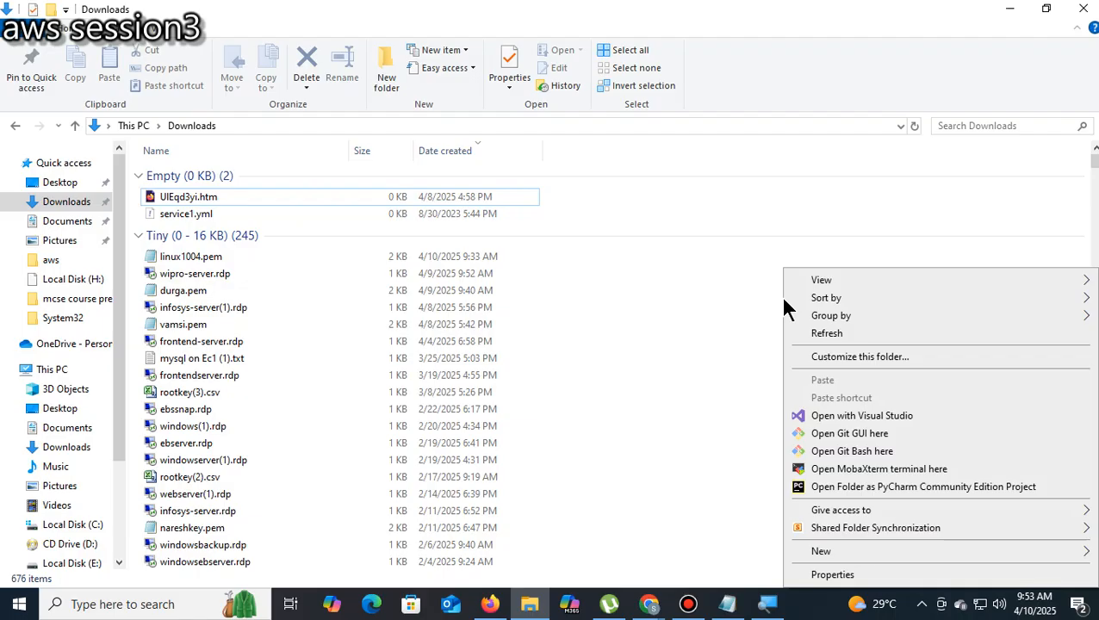
pyautogui.moveTo(866, 285)
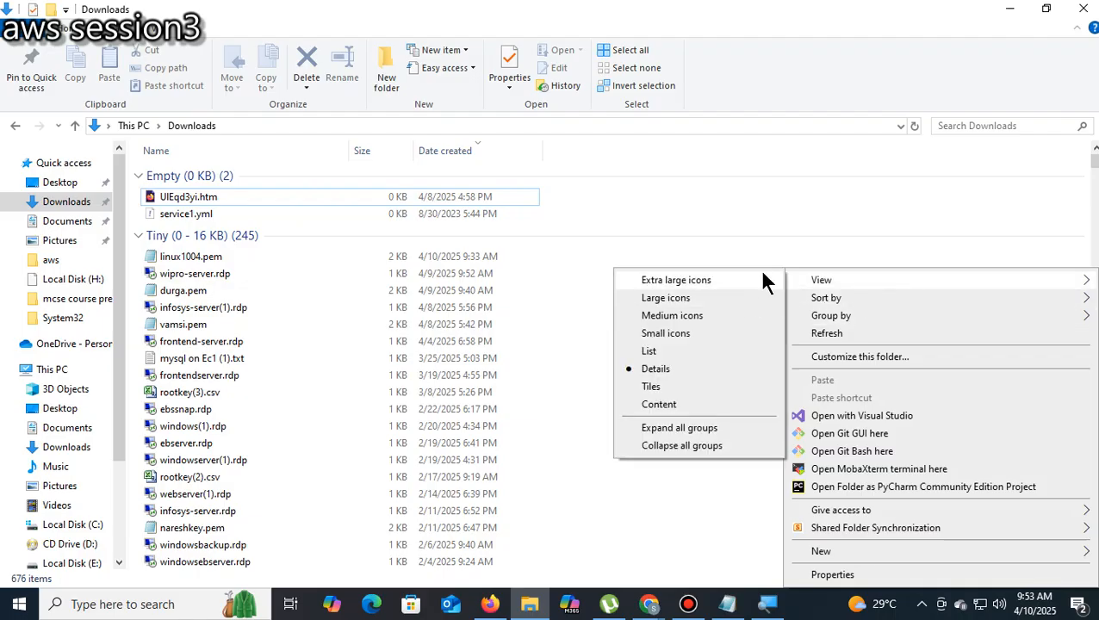
pyautogui.click(786, 228)
pyautogui.rightClick(758, 166)
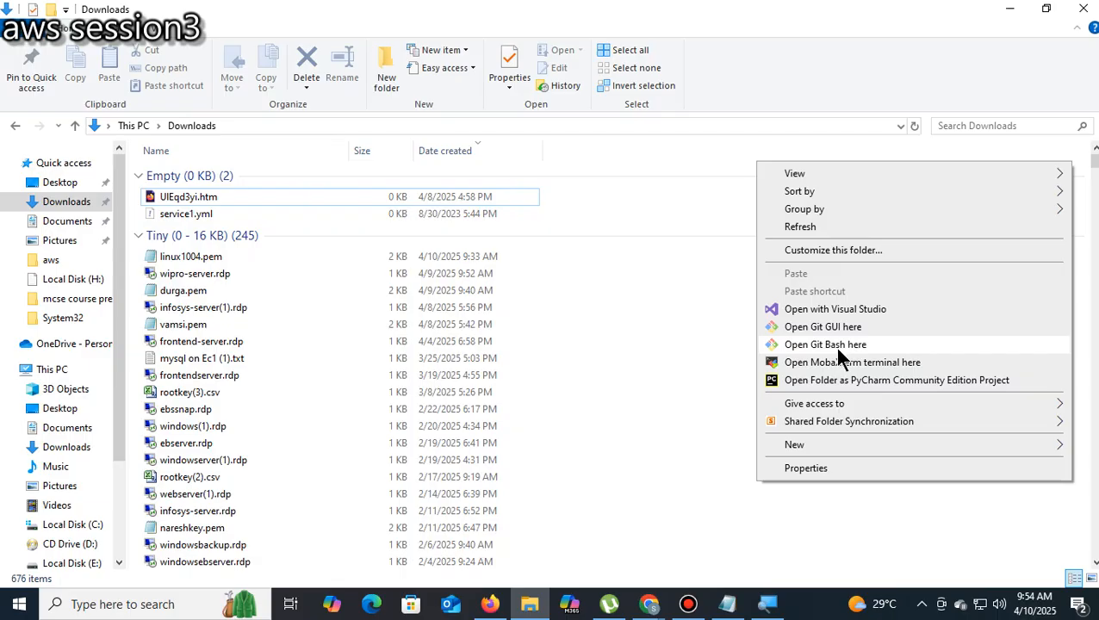
pyautogui.click(831, 547)
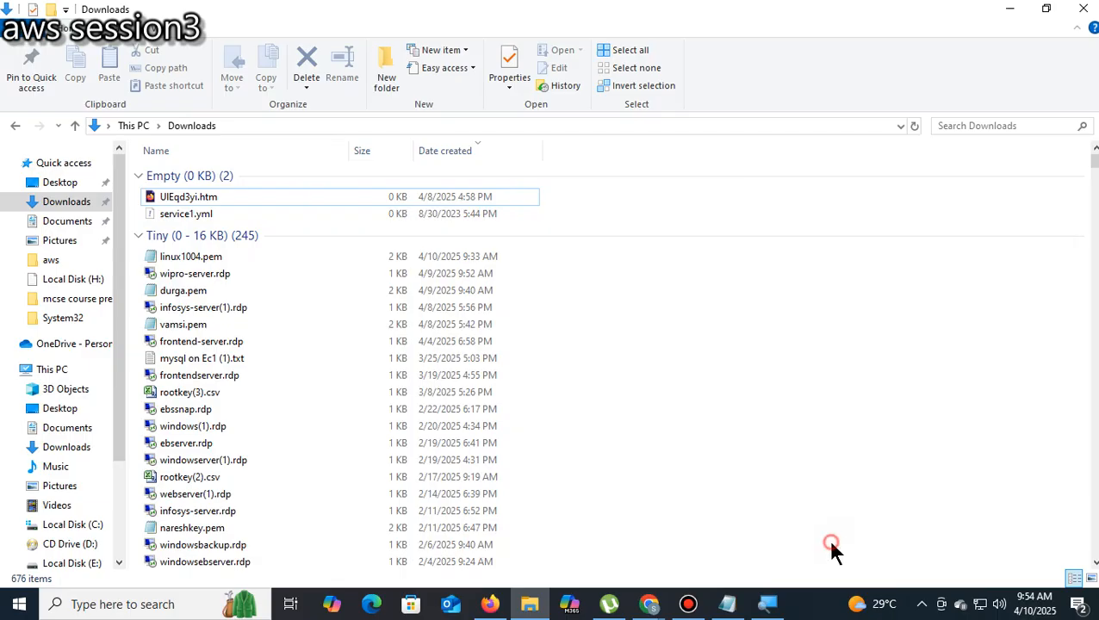
pyautogui.rightClick(766, 272)
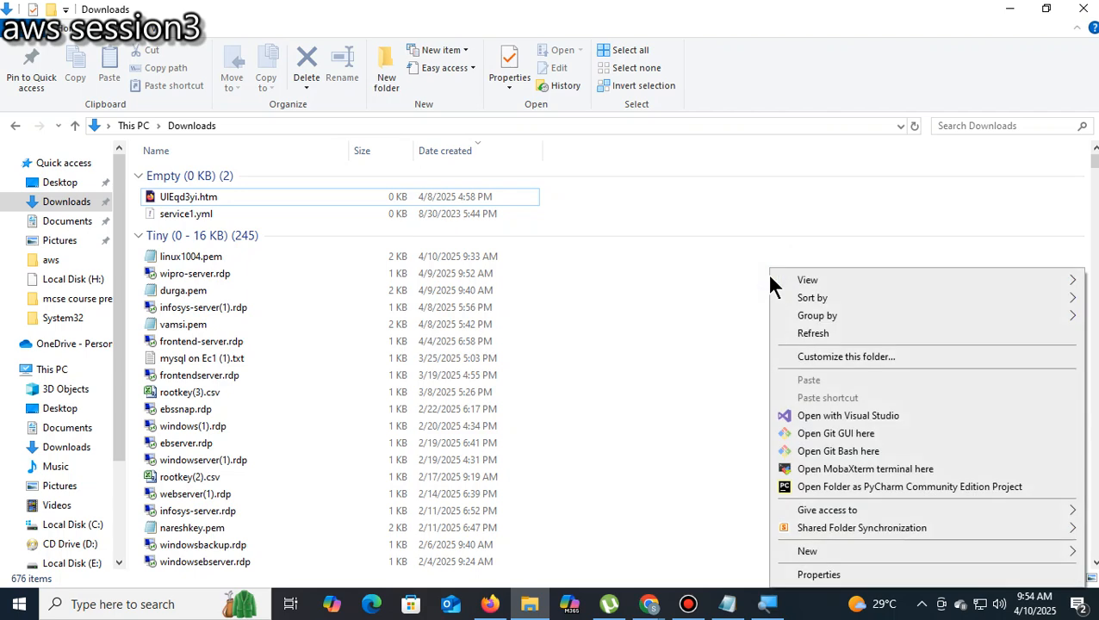
pyautogui.click(838, 452)
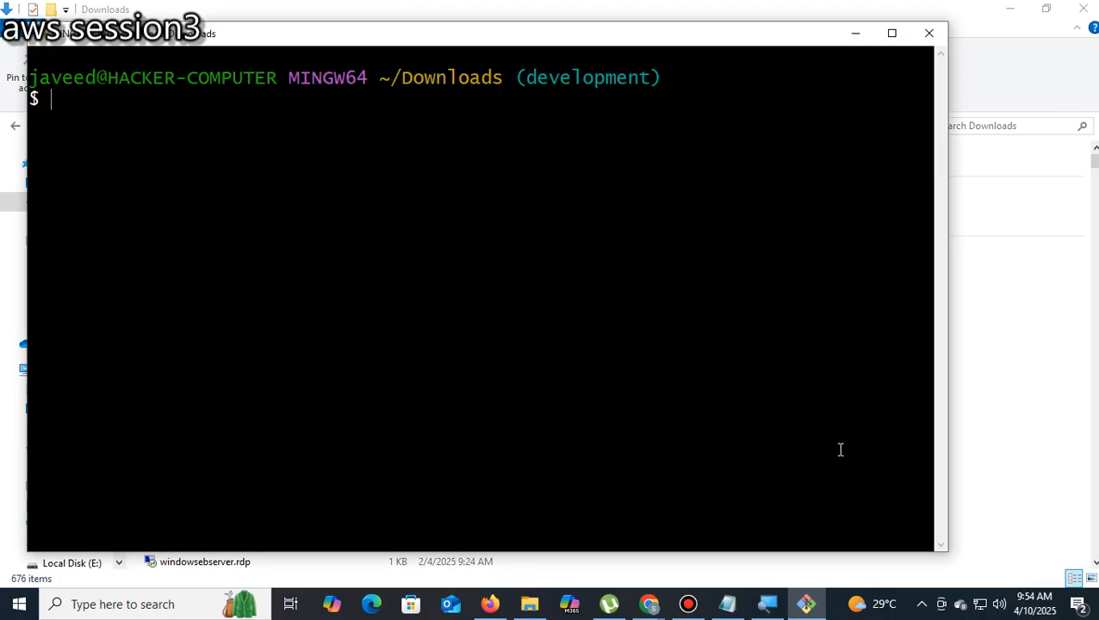
# - Paste and run the copied ssh -i "linux1004.pem" command in Git Bash, answering yes to continue connecting
pyautogui.rightClick(178, 124)
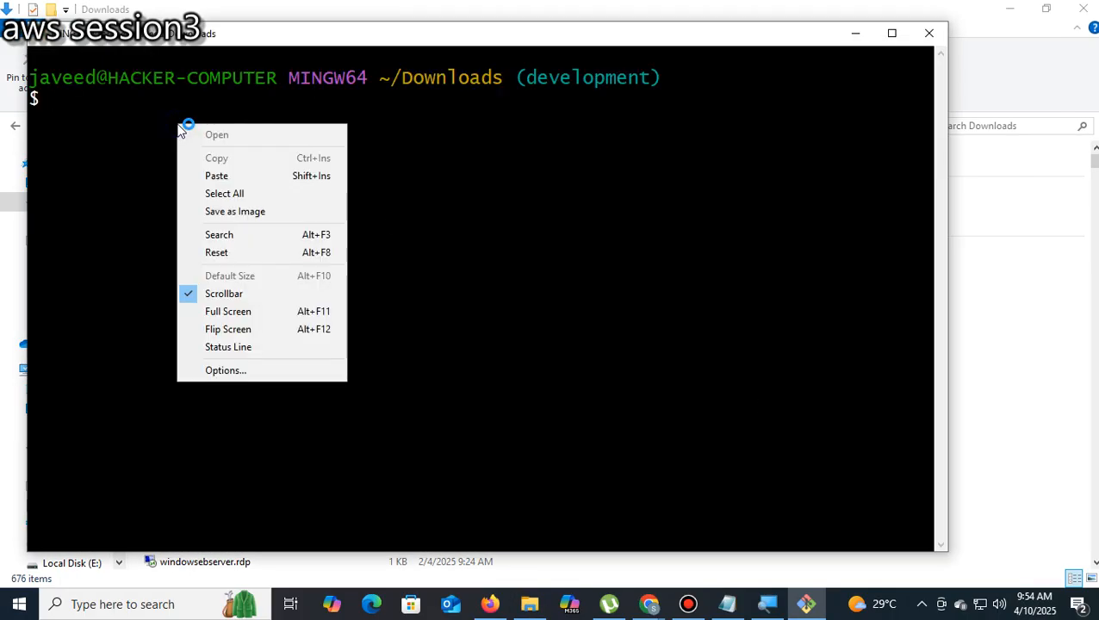
pyautogui.click(239, 178)
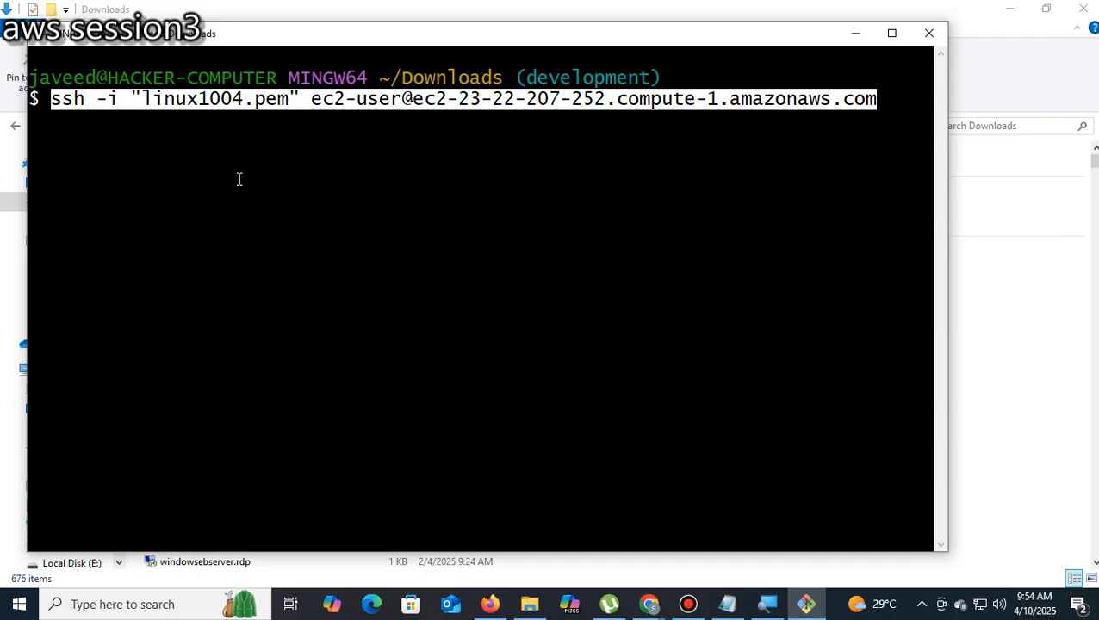
pyautogui.press('Return')
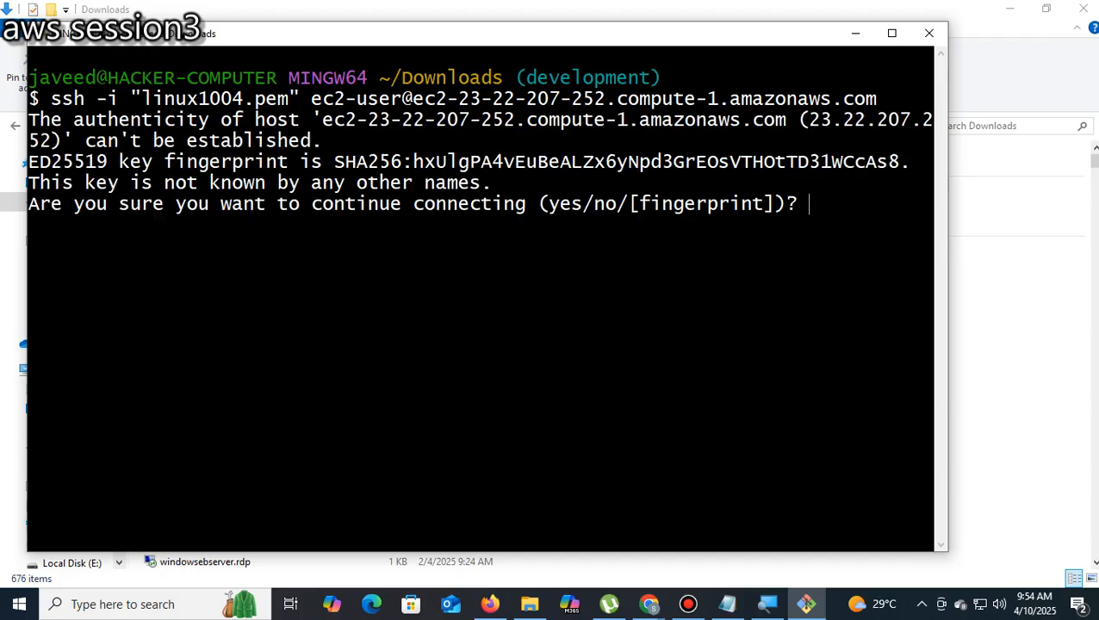
pyautogui.write('yes')
pyautogui.press('Return')
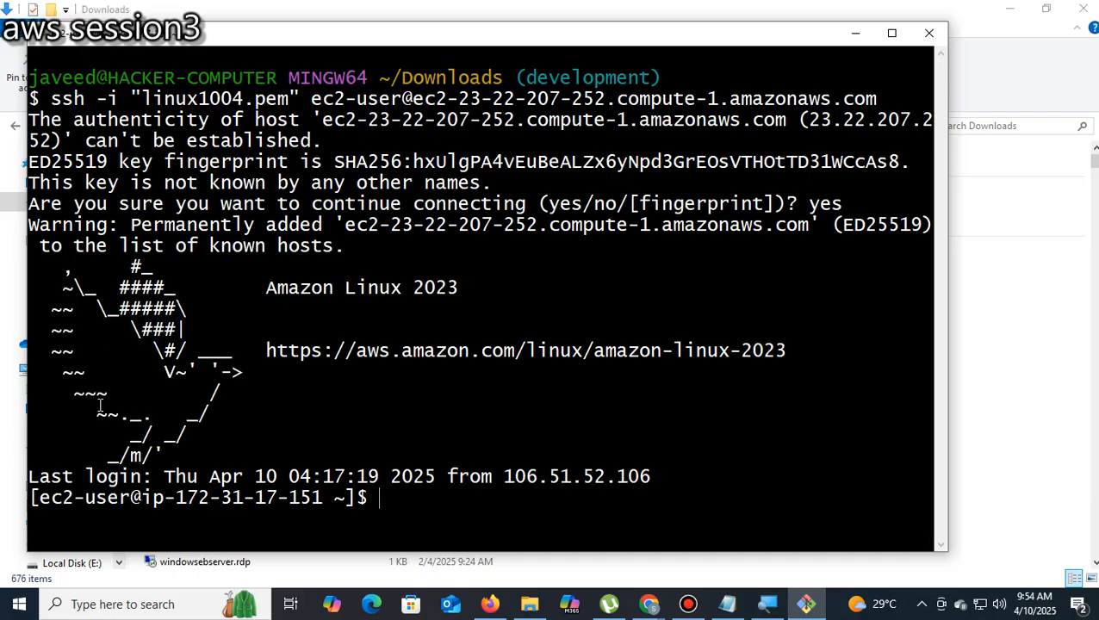
# - Run whoami and sudo su on the connected instance, and close the Git Bash session
pyautogui.write('s')
pyautogui.press('BackSpace')
pyautogui.write('whoami')
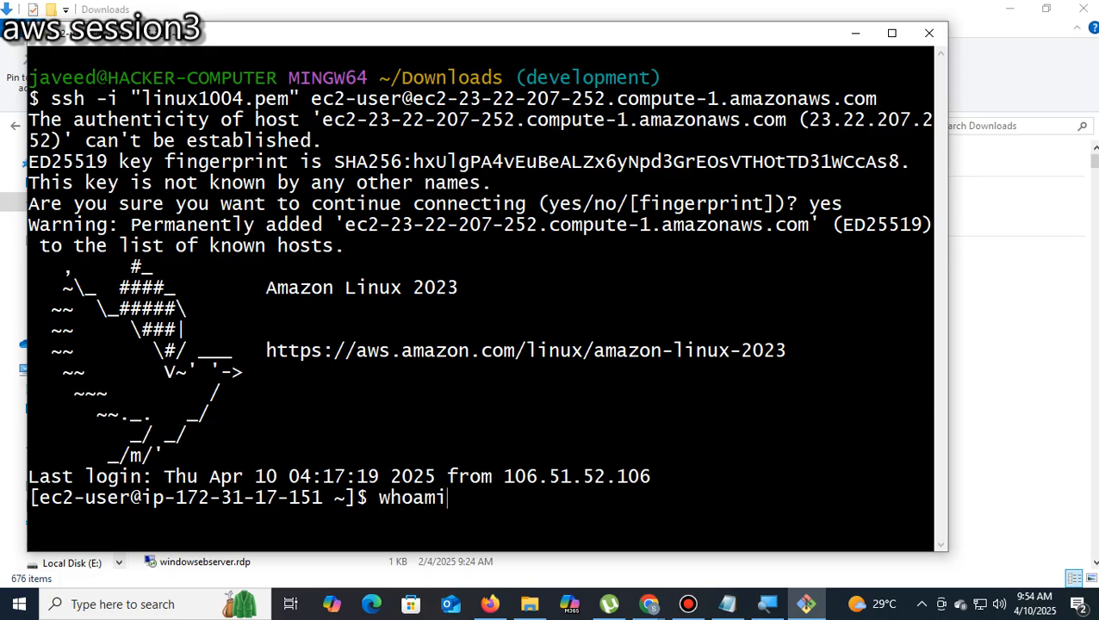
pyautogui.press('Return')
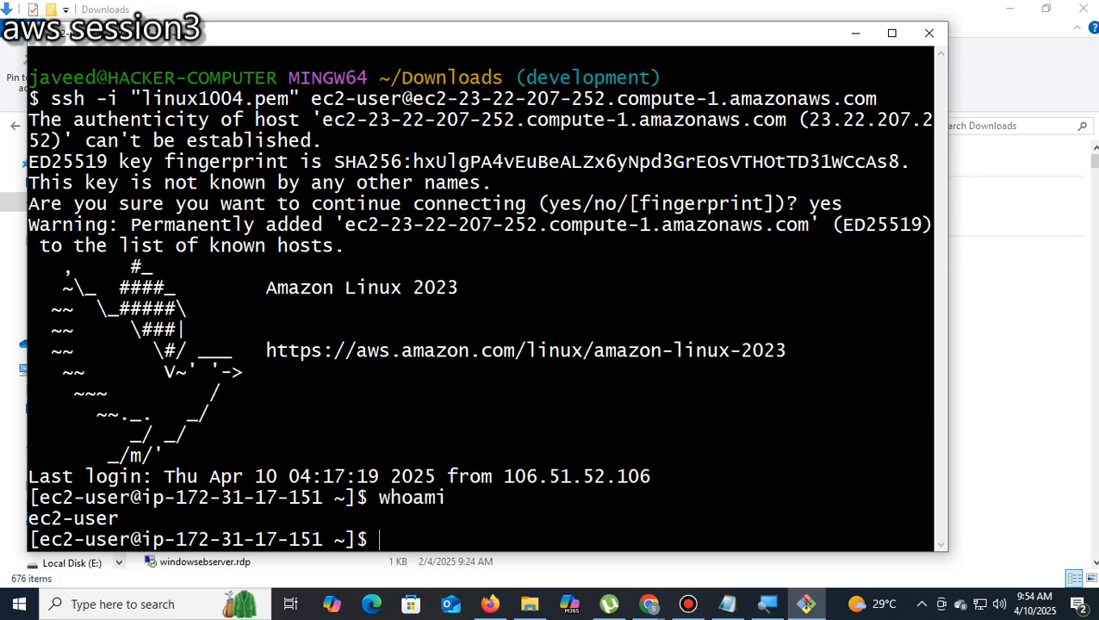
pyautogui.write('sudo su')
pyautogui.press('Return')
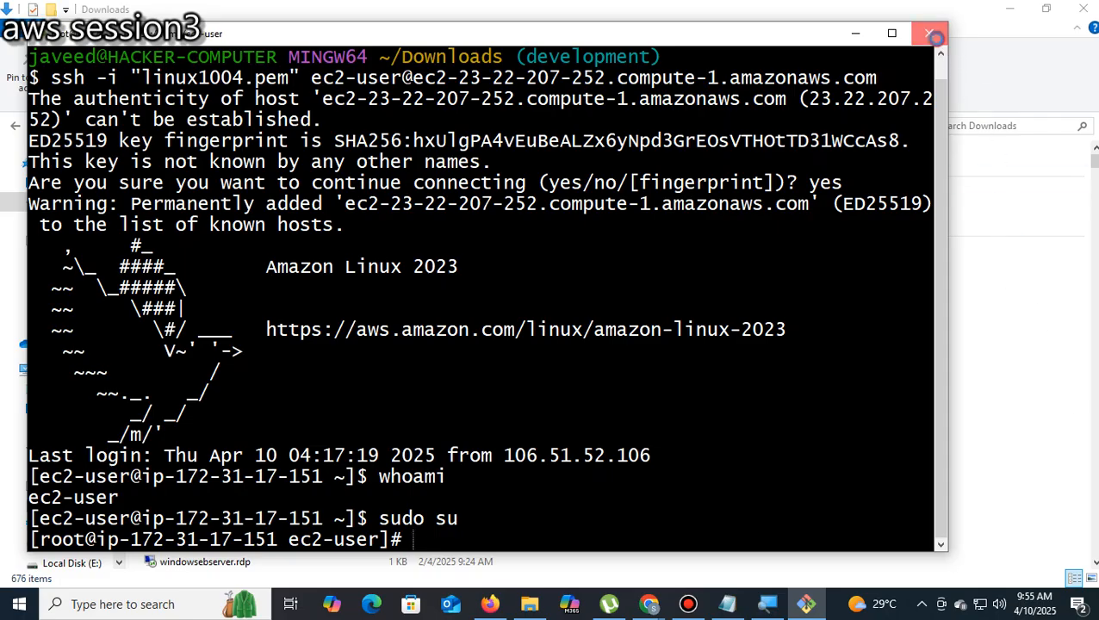
pyautogui.click(929, 33)
pyautogui.click(560, 369)
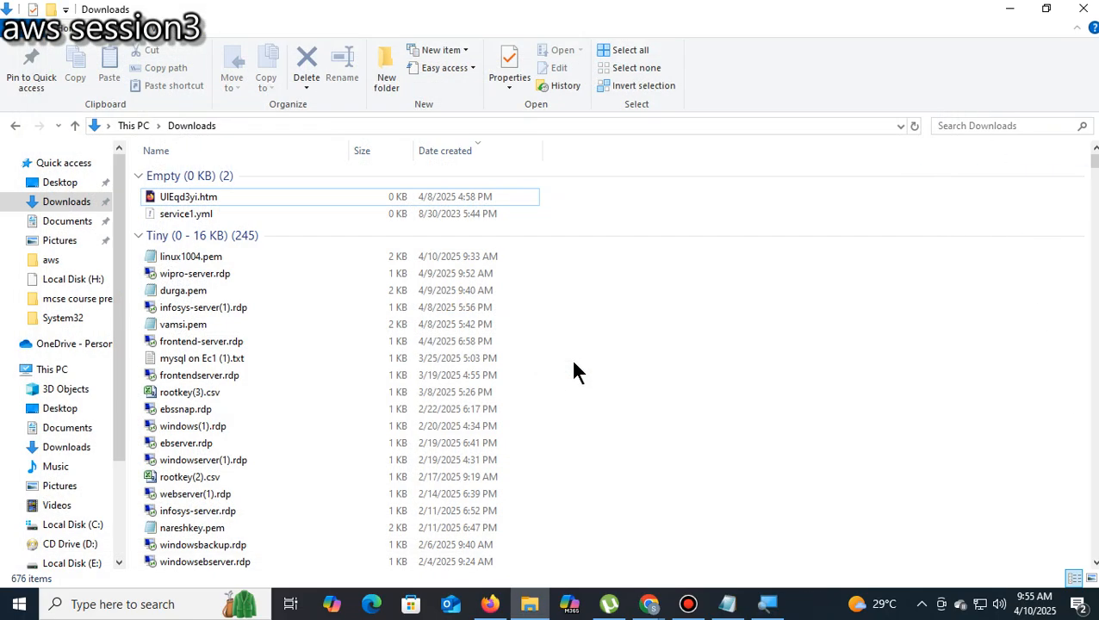
# - Permanently delete UIEqd3yi.htm from the Downloads folder and close the folder window
pyautogui.click(484, 200)
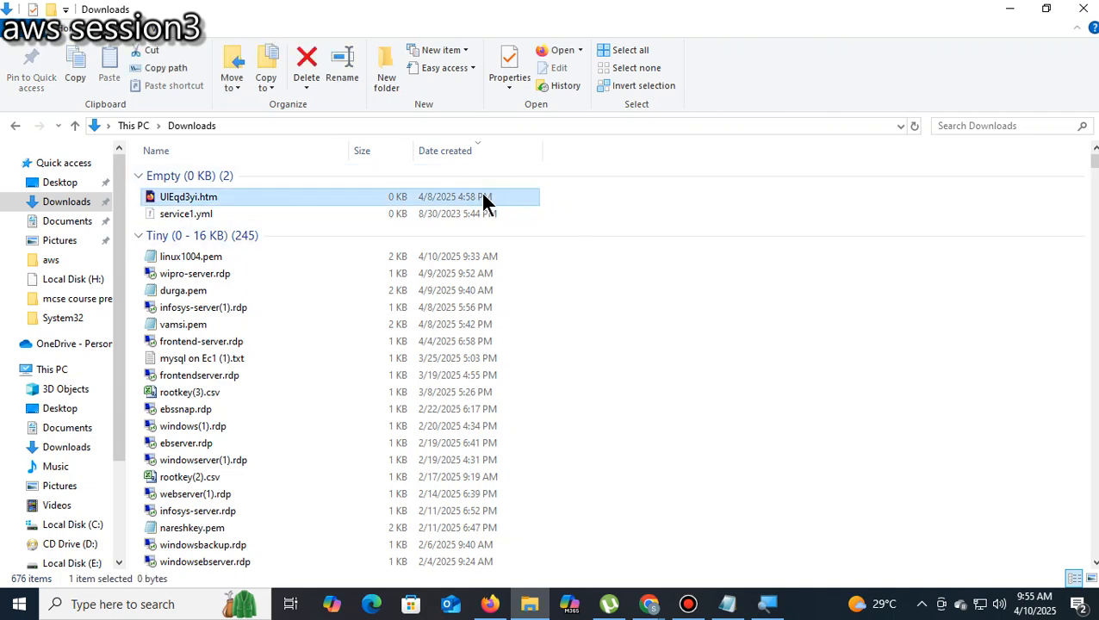
pyautogui.hotkey('shift', 'Delete')
pyautogui.click(614, 366)
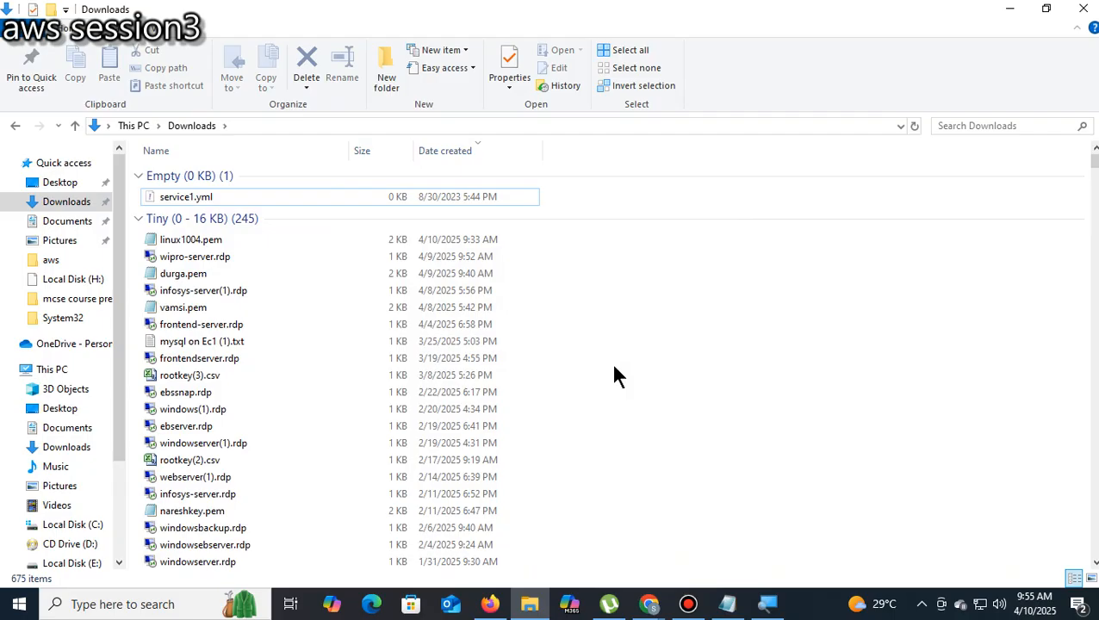
pyautogui.click(1083, 9)
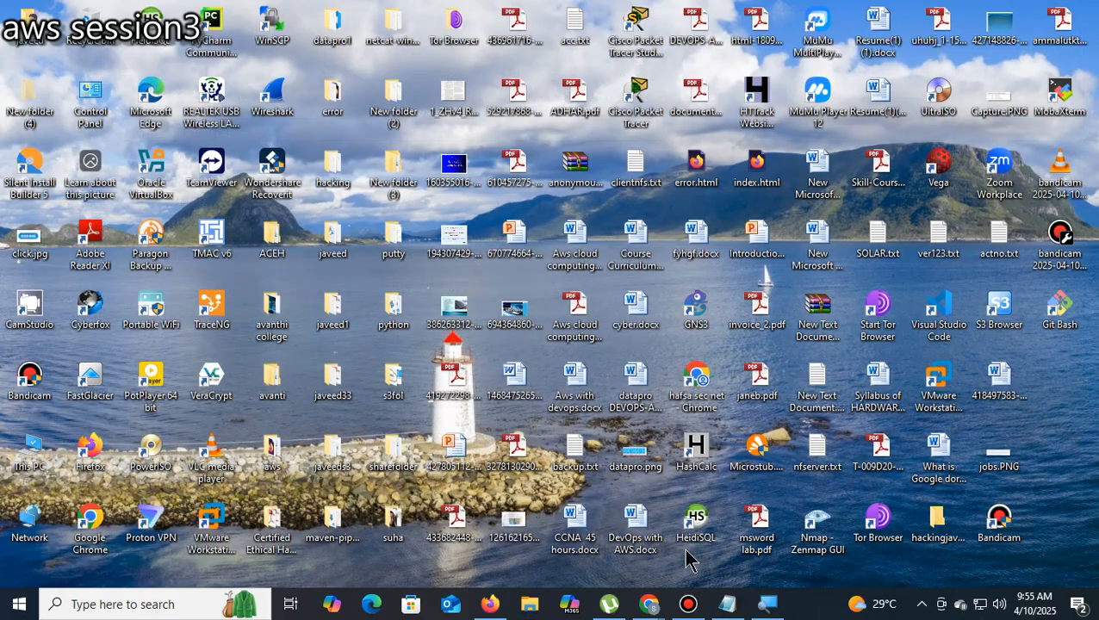
# - Switch to Firefox and return from the linux-server connection instructions to the EC2 Instances list
pyautogui.click(490, 604)
pyautogui.scroll(1, 849, 319)
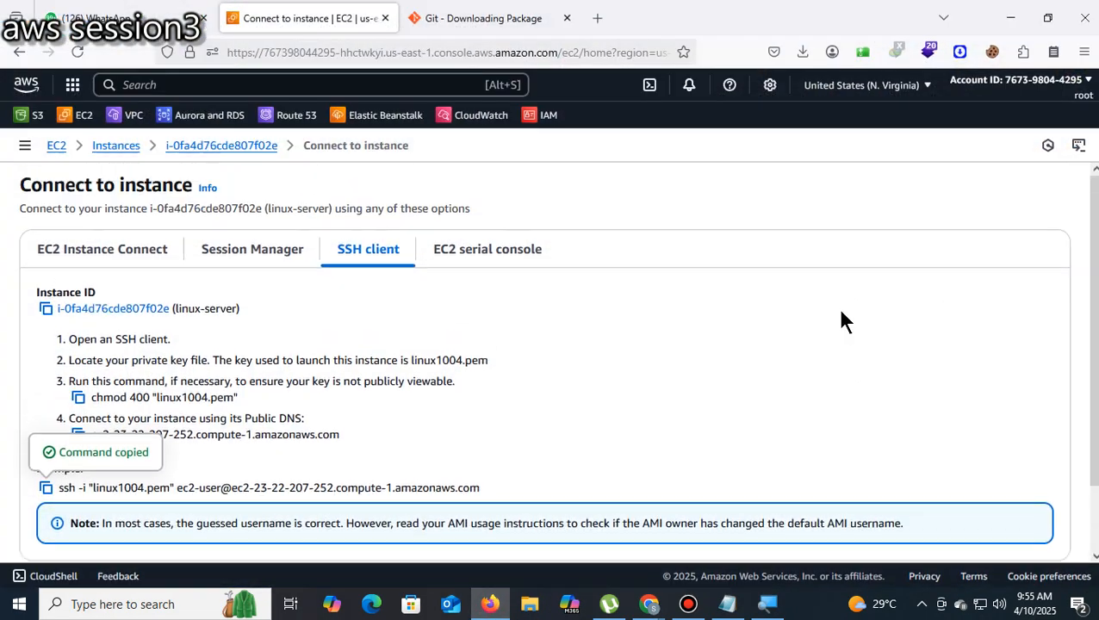
pyautogui.click(125, 147)
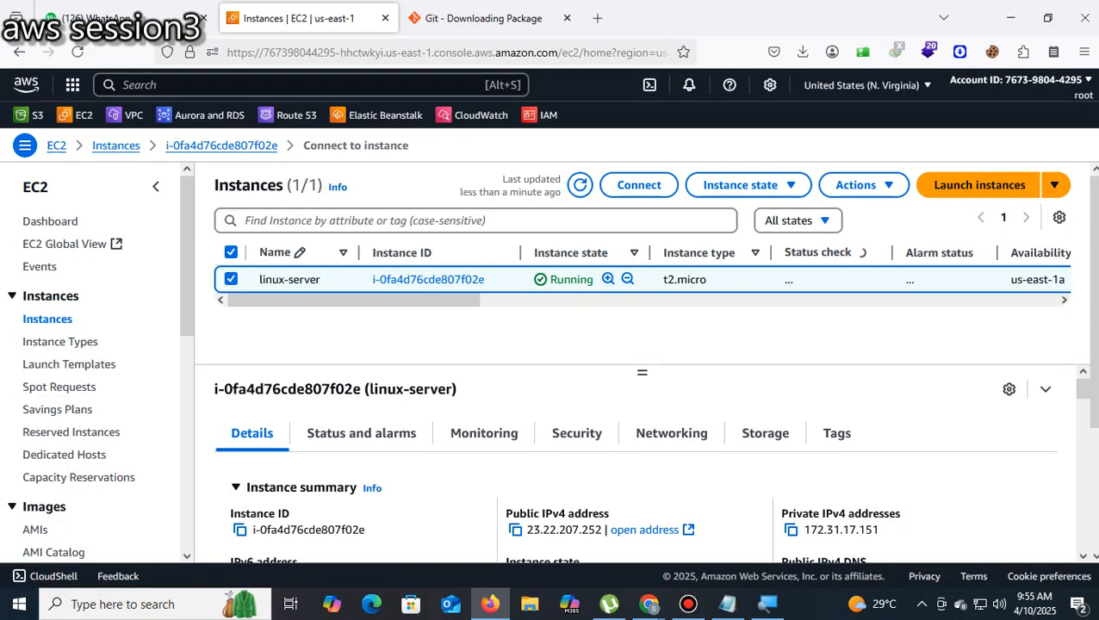
# - Open a Command Prompt with cmd and change to the Downloads directory with cd downloads
pyautogui.press('super+r')
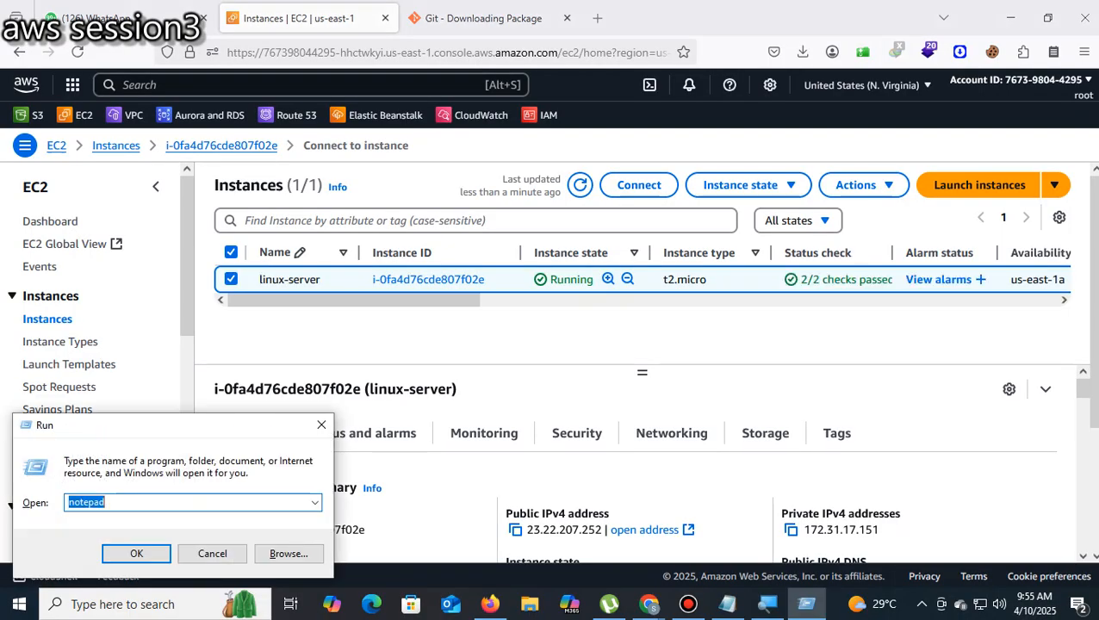
pyautogui.write('cmd')
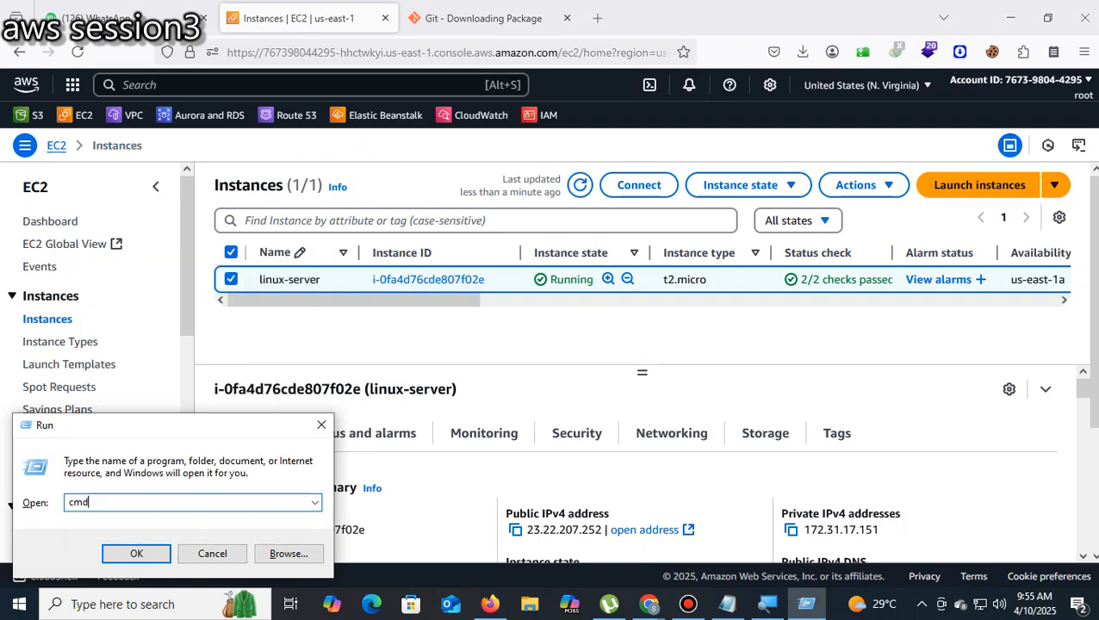
pyautogui.press('Return')
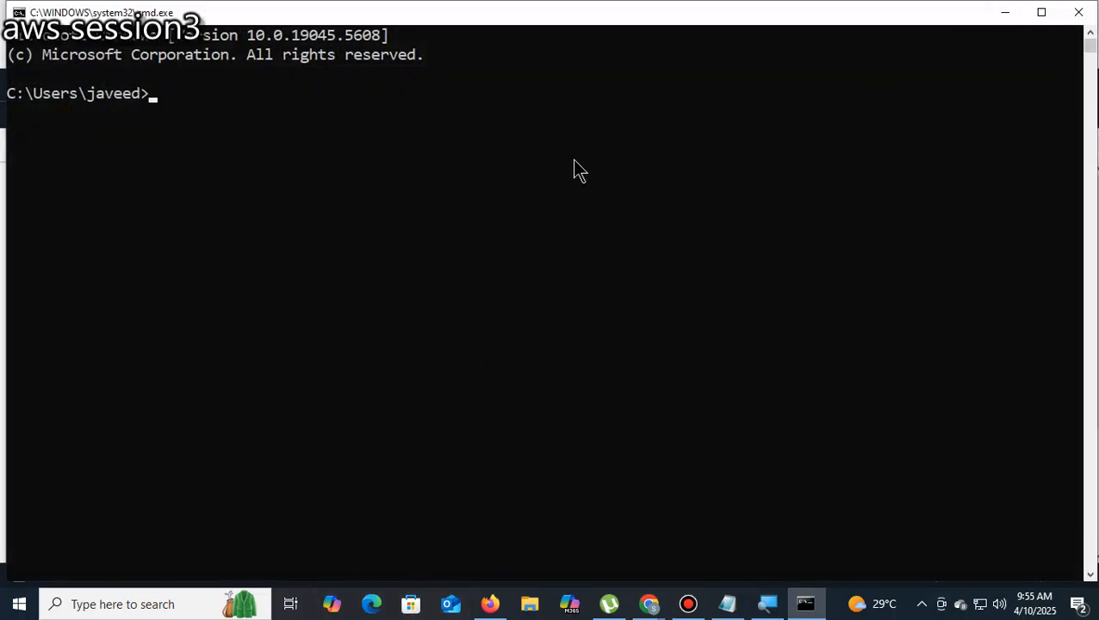
pyautogui.write('cd downloads')
pyautogui.press('Return')
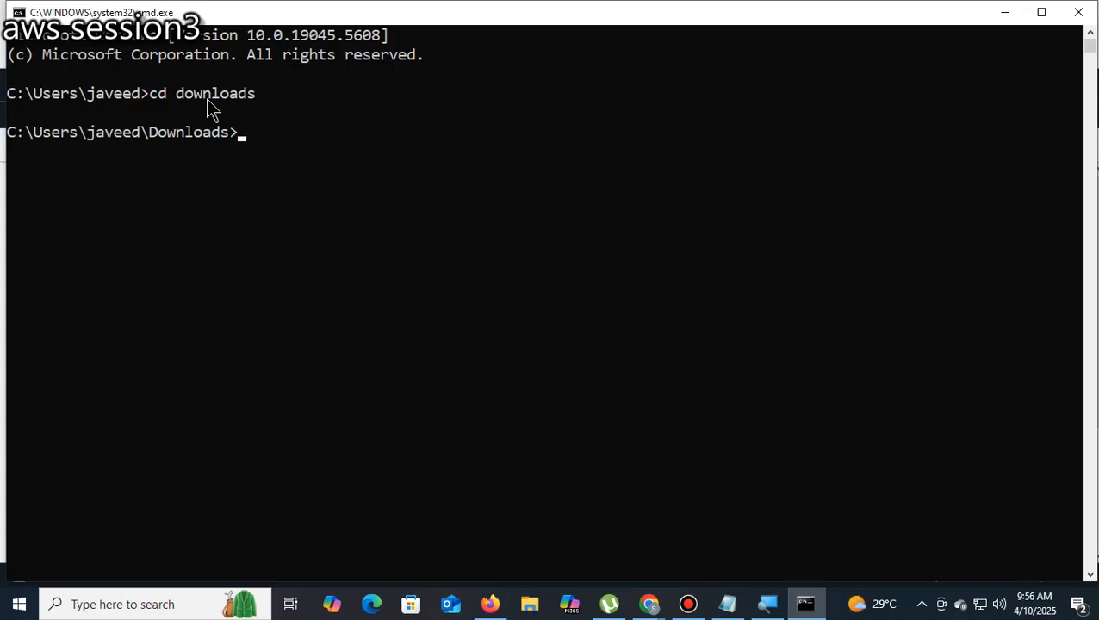
# - Copy the folder path F:\mcse course pres in File Explorer and switch back to the Command Prompt
pyautogui.click(1003, 14)
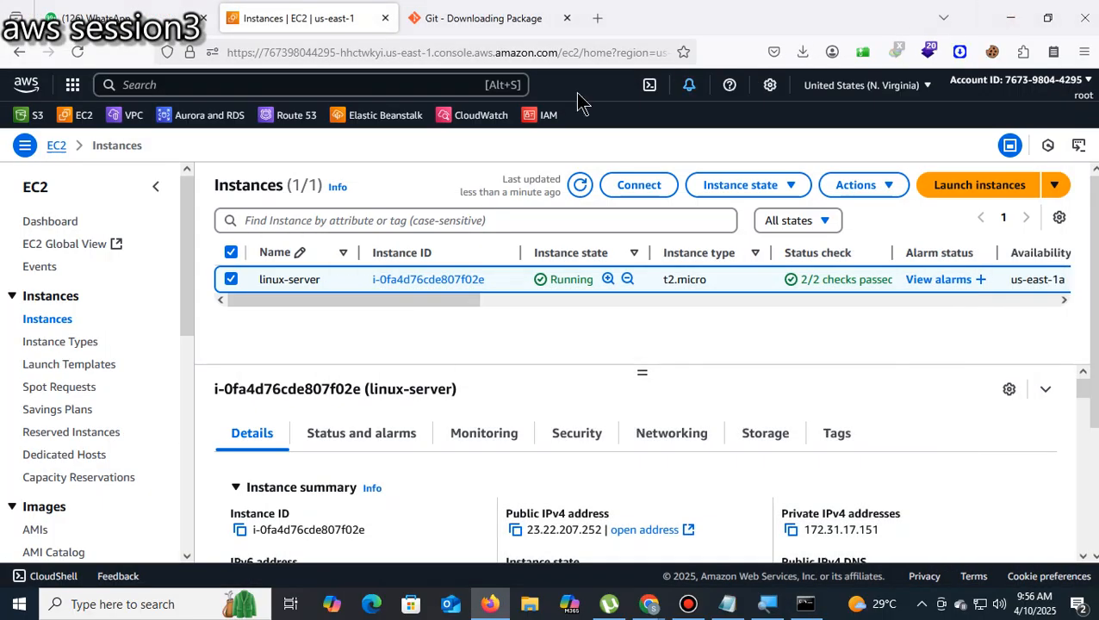
pyautogui.click(529, 606)
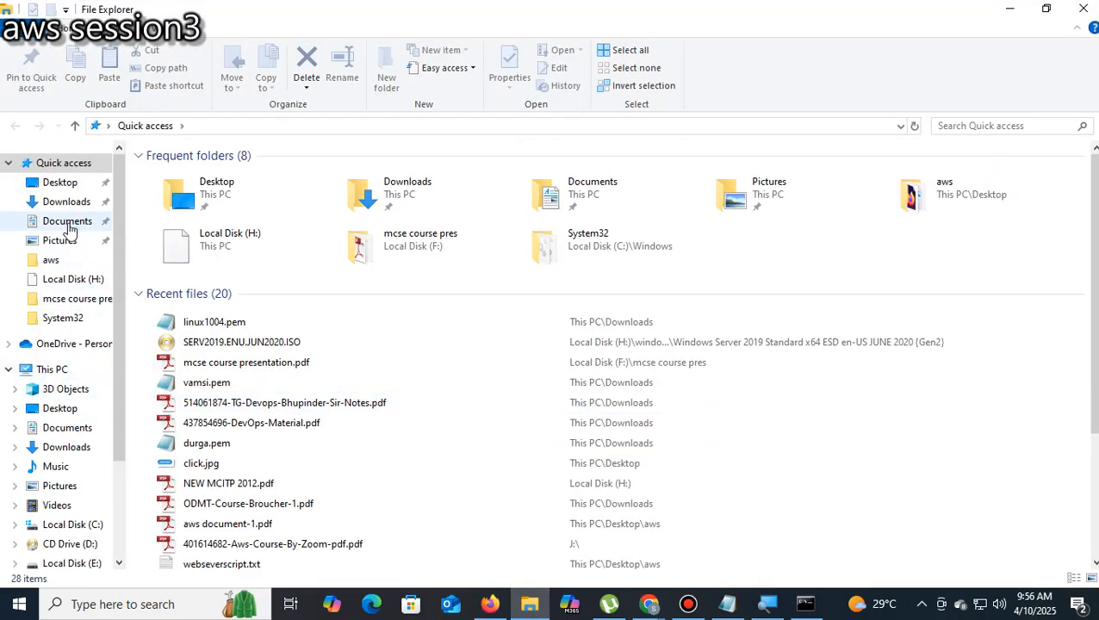
pyautogui.doubleClick(431, 243)
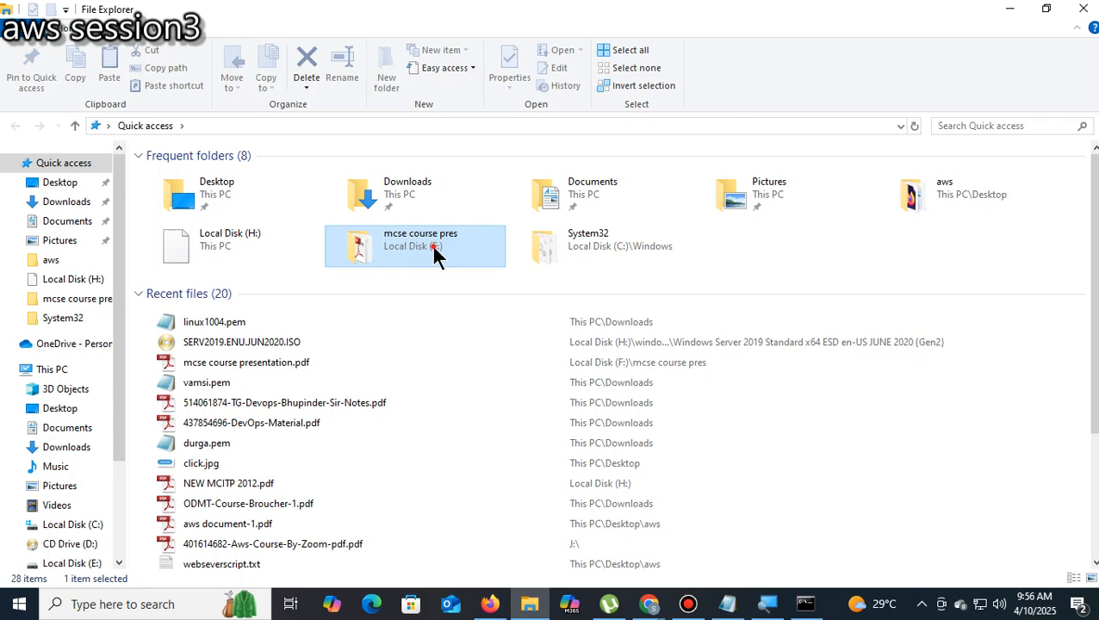
pyautogui.click(377, 123)
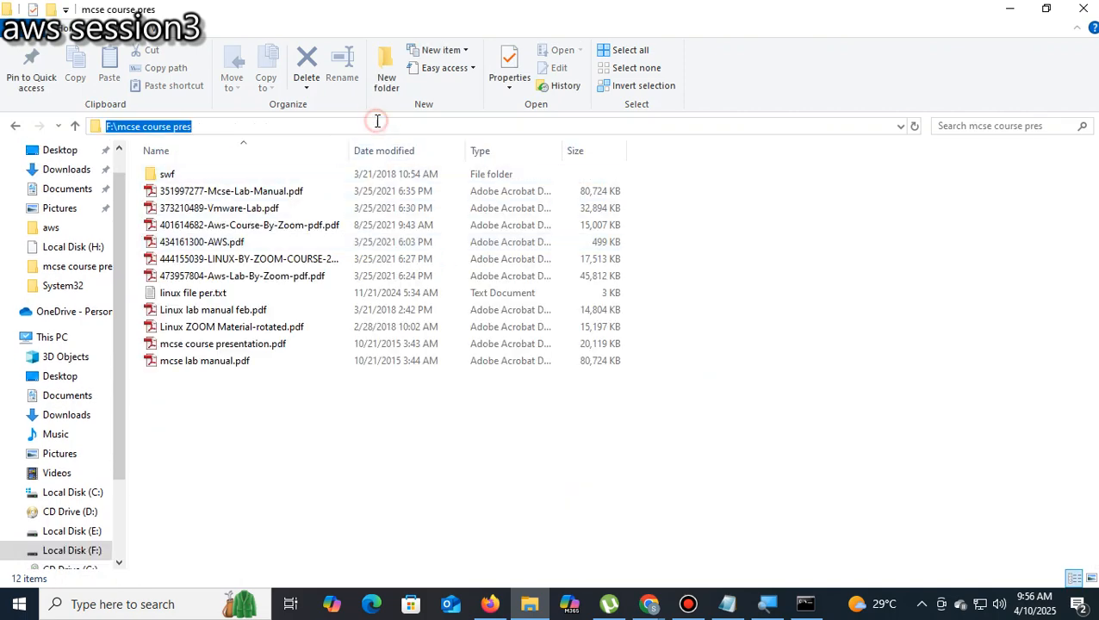
pyautogui.rightClick(158, 130)
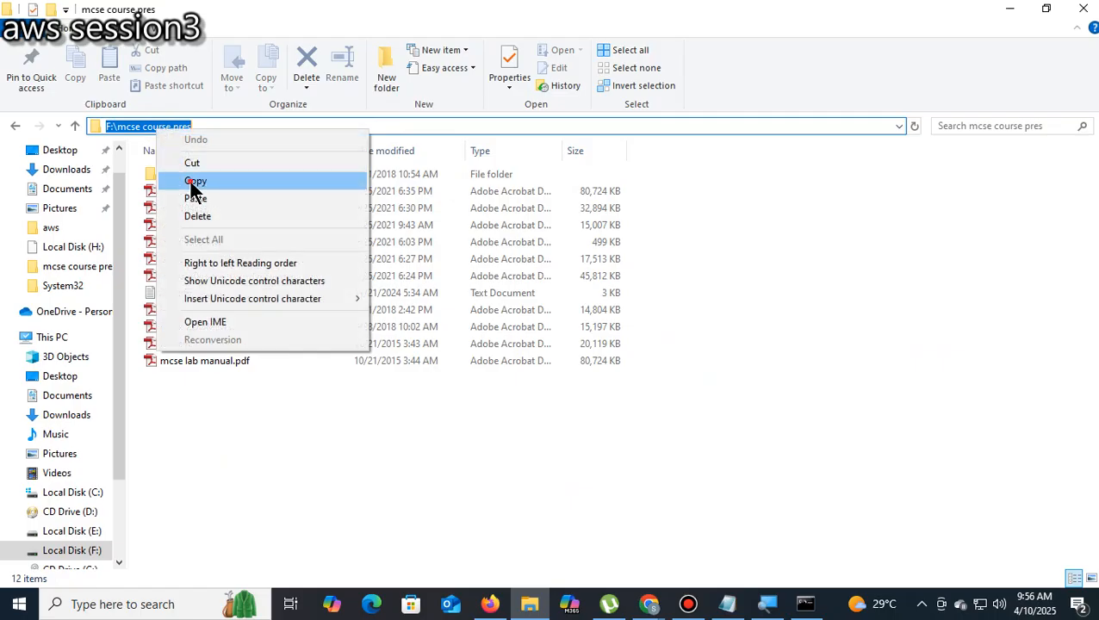
pyautogui.click(191, 182)
pyautogui.click(805, 604)
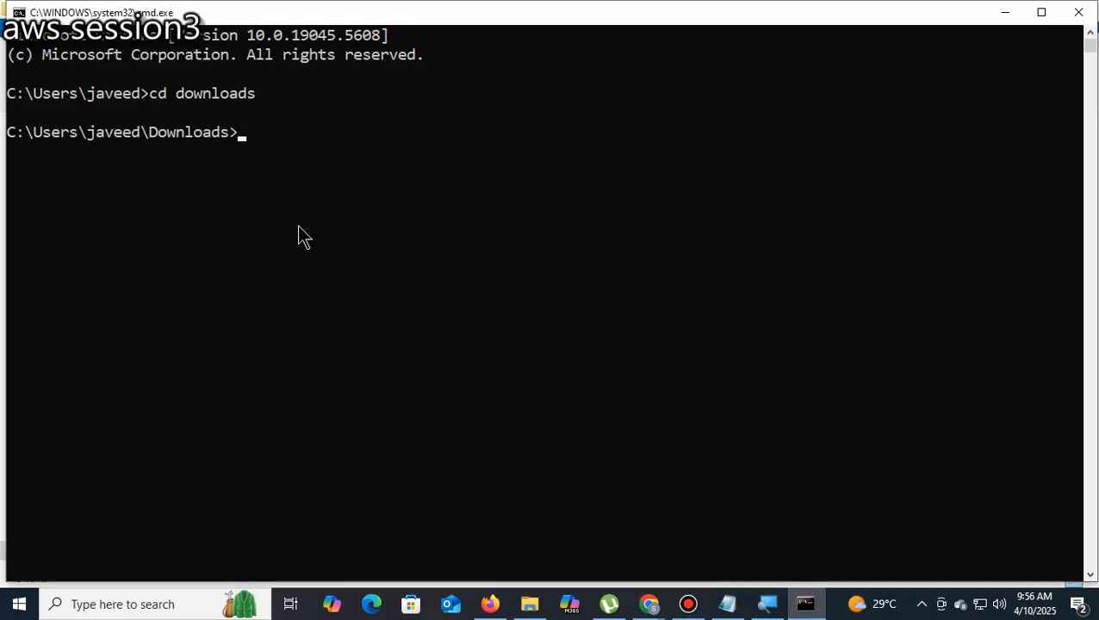
pyautogui.write('cd')
pyautogui.press('BackSpace')
pyautogui.press('BackSpace')
pyautogui.press('BackSpace')
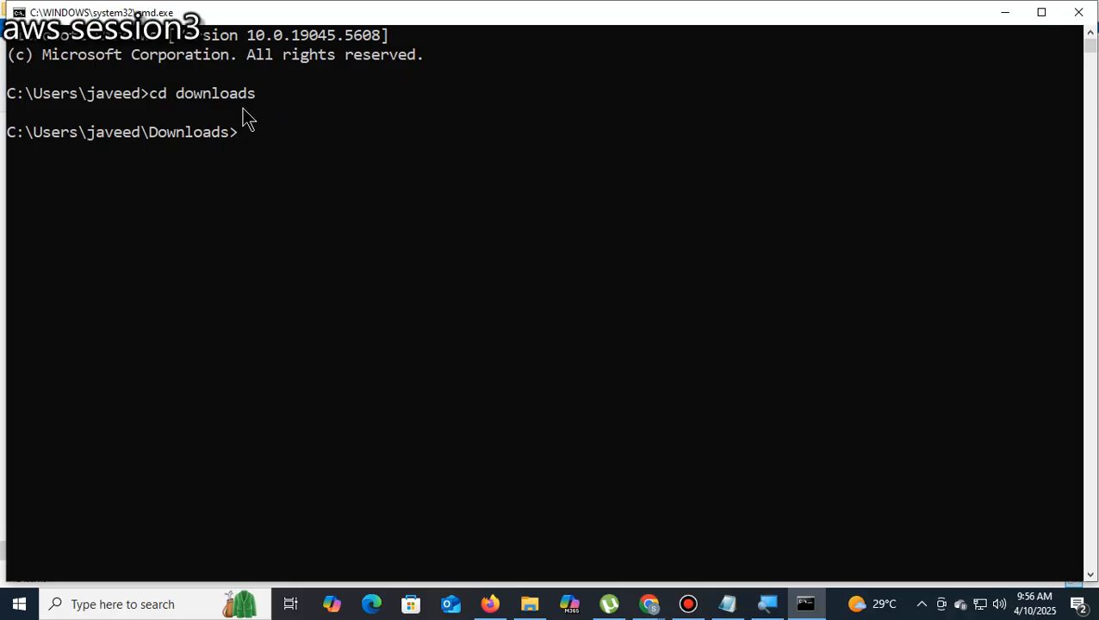
# - Switch to Firefox, open linux-server's SSH client connection instructions, and copy the example ssh command
pyautogui.click(491, 605)
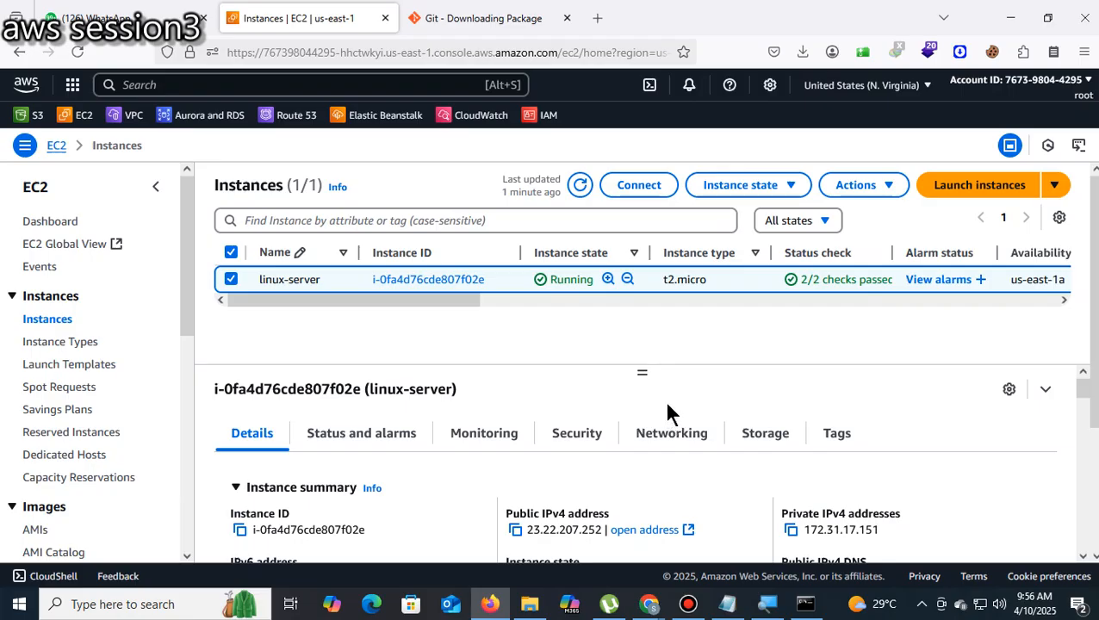
pyautogui.rightClick(395, 274)
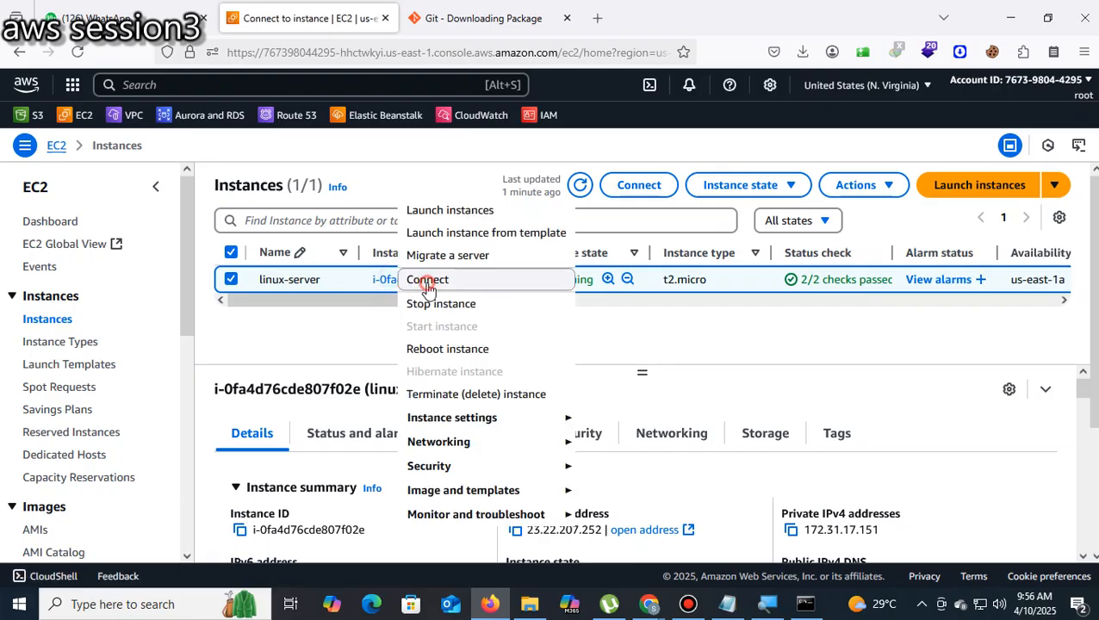
pyautogui.click(428, 284)
pyautogui.click(364, 252)
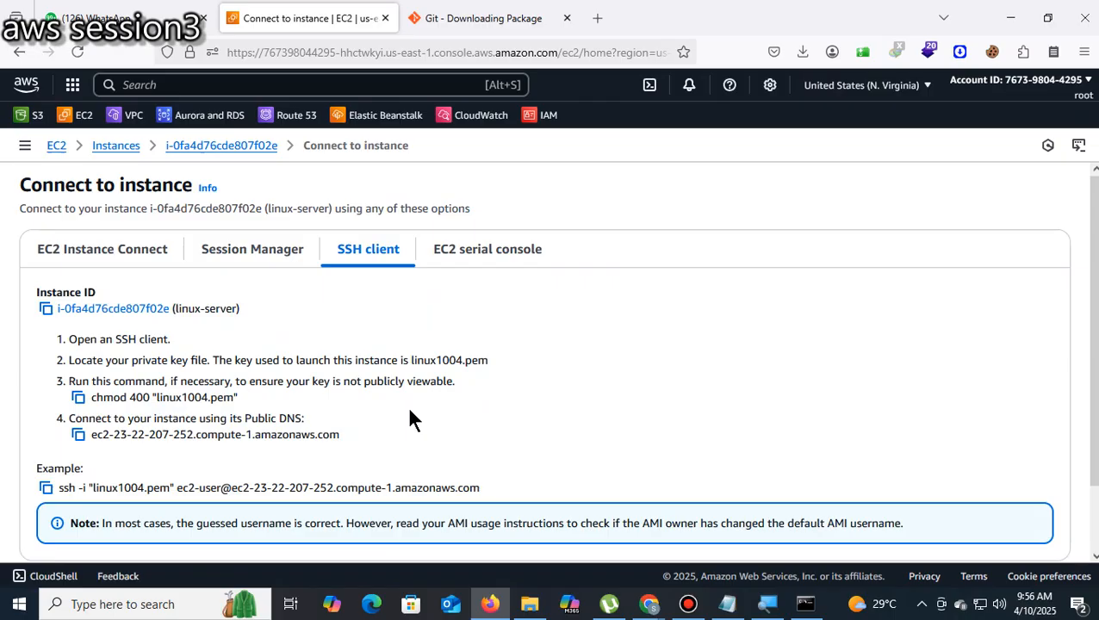
pyautogui.scroll(-2, 335, 435)
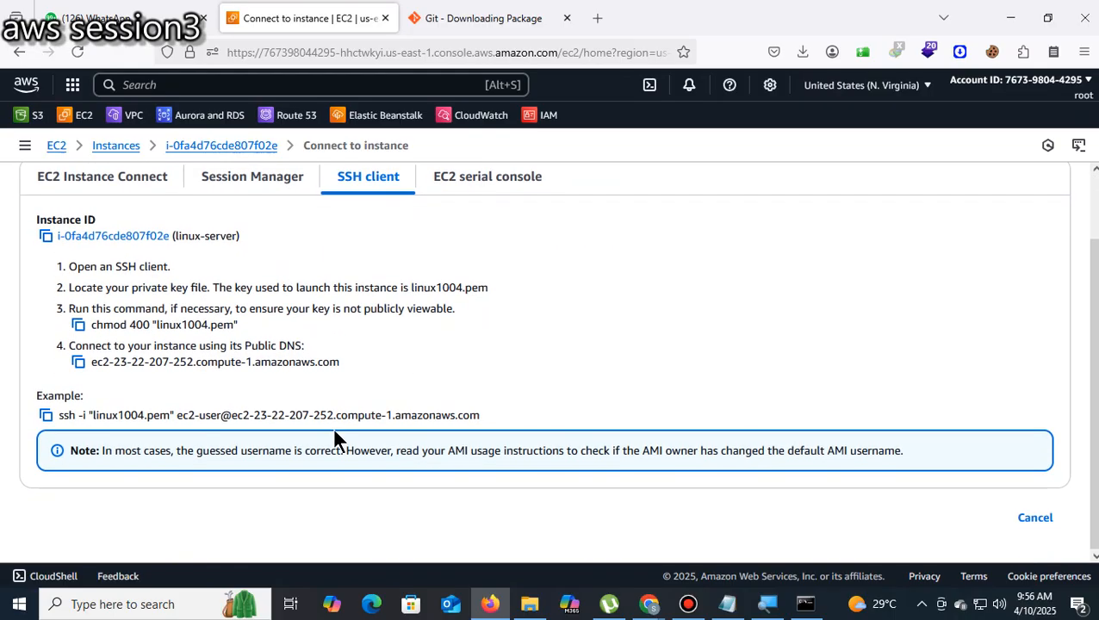
pyautogui.click(47, 415)
pyautogui.click(805, 604)
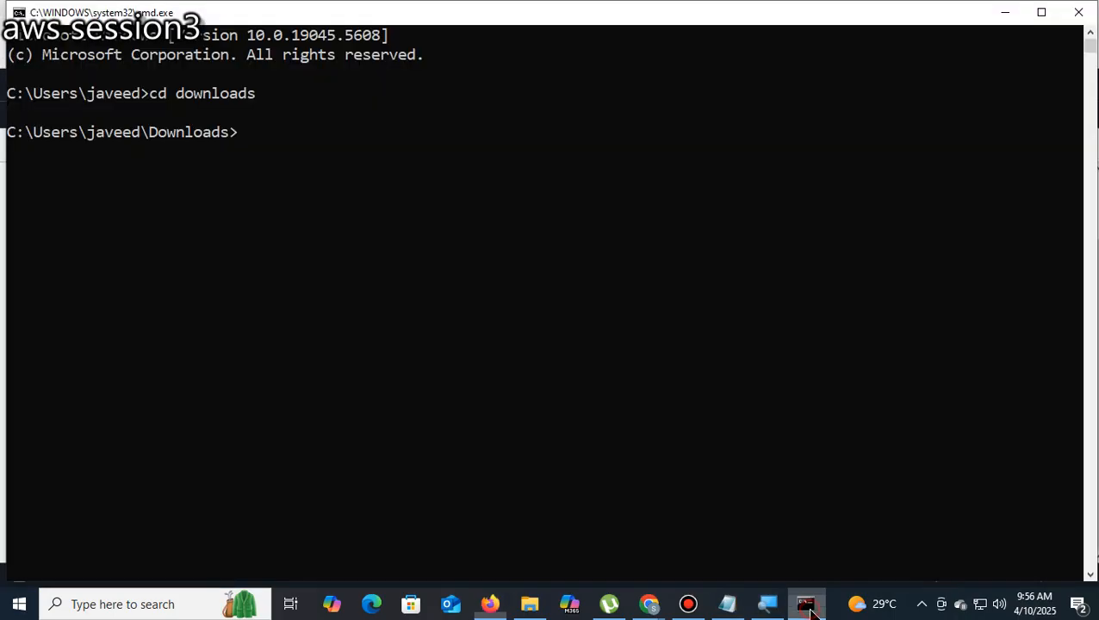
pyautogui.rightClick(398, 165)
pyautogui.press('Return')
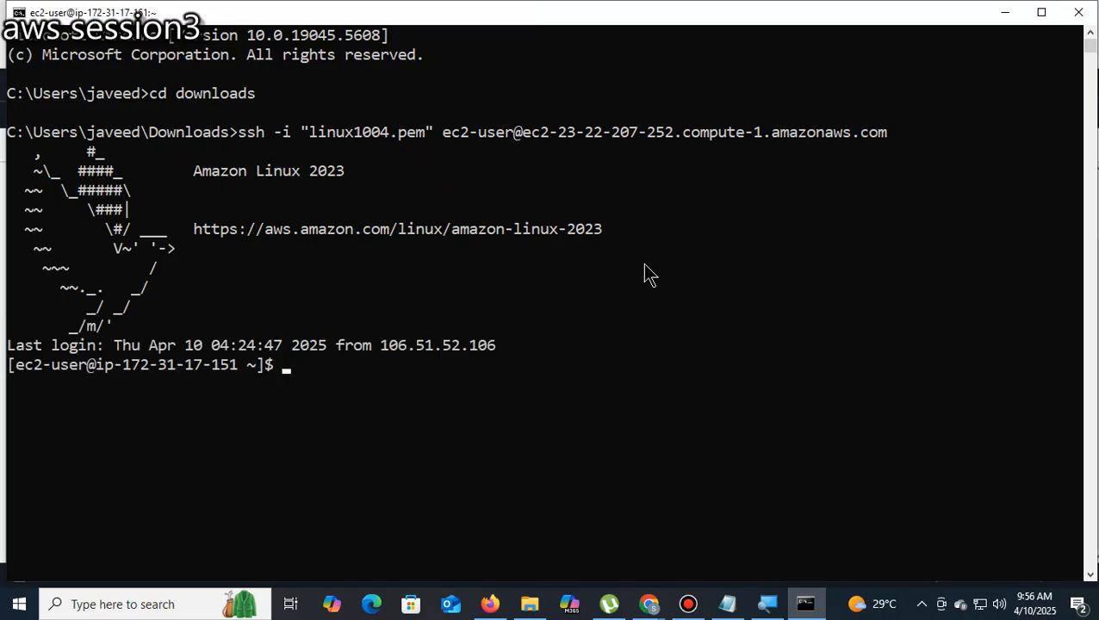
# - Run whoami and sudo su on the connected instance, and close the Command Prompt session
pyautogui.write('whoami')
pyautogui.press('Return')
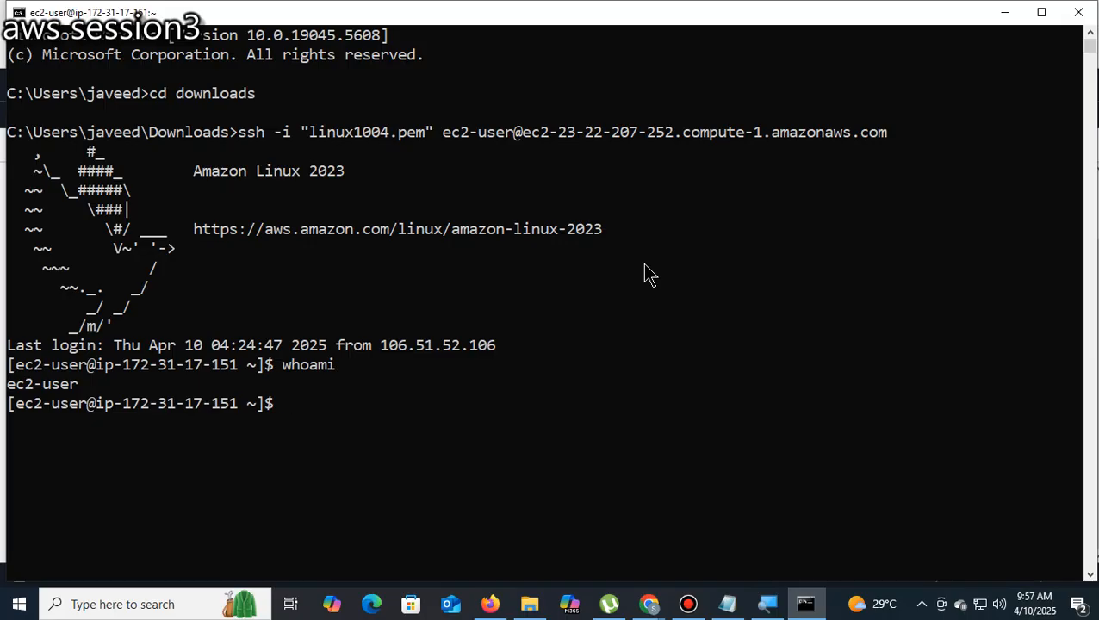
pyautogui.write('sudo su')
pyautogui.press('Return')
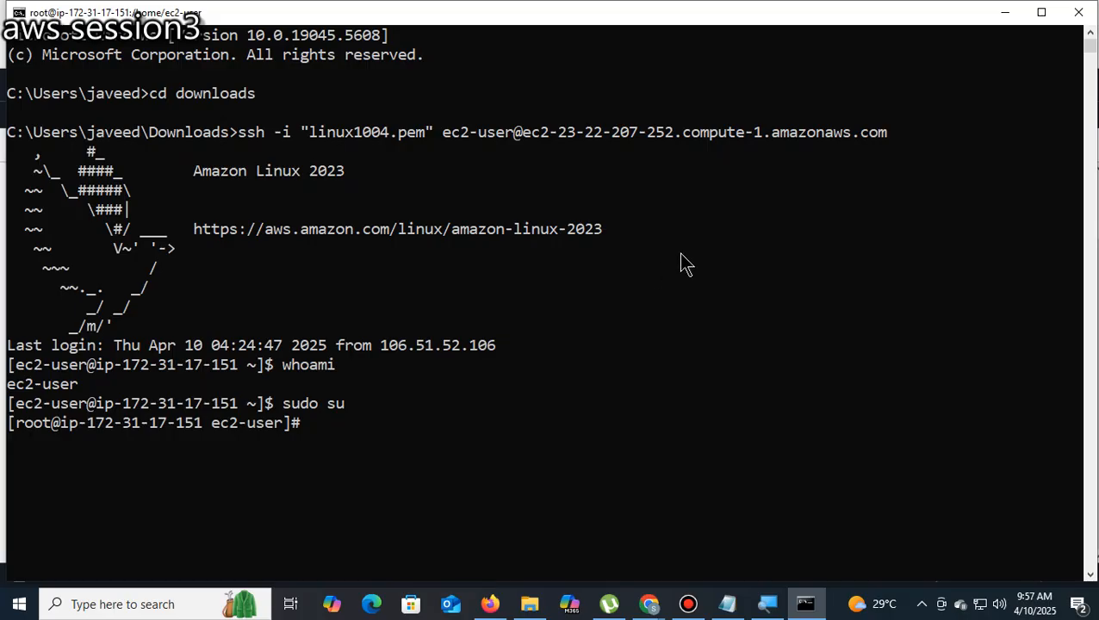
pyautogui.click(1078, 13)
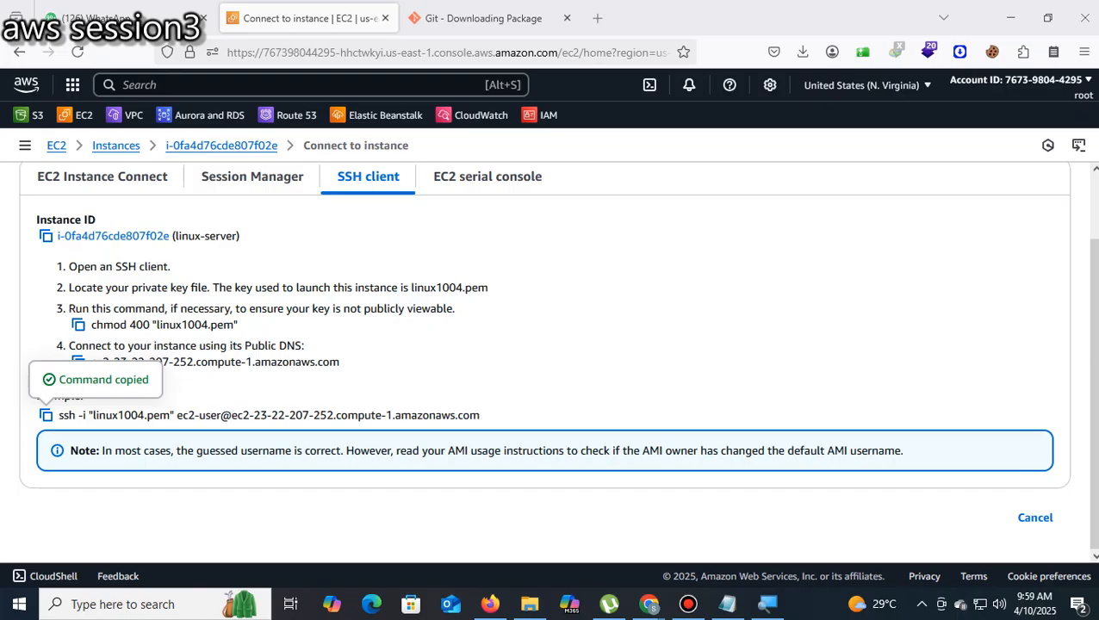
# - Return to the EC2 Instances list and open the linux-server instance summary
pyautogui.scroll(2, 1082, 343)
pyautogui.click(115, 145)
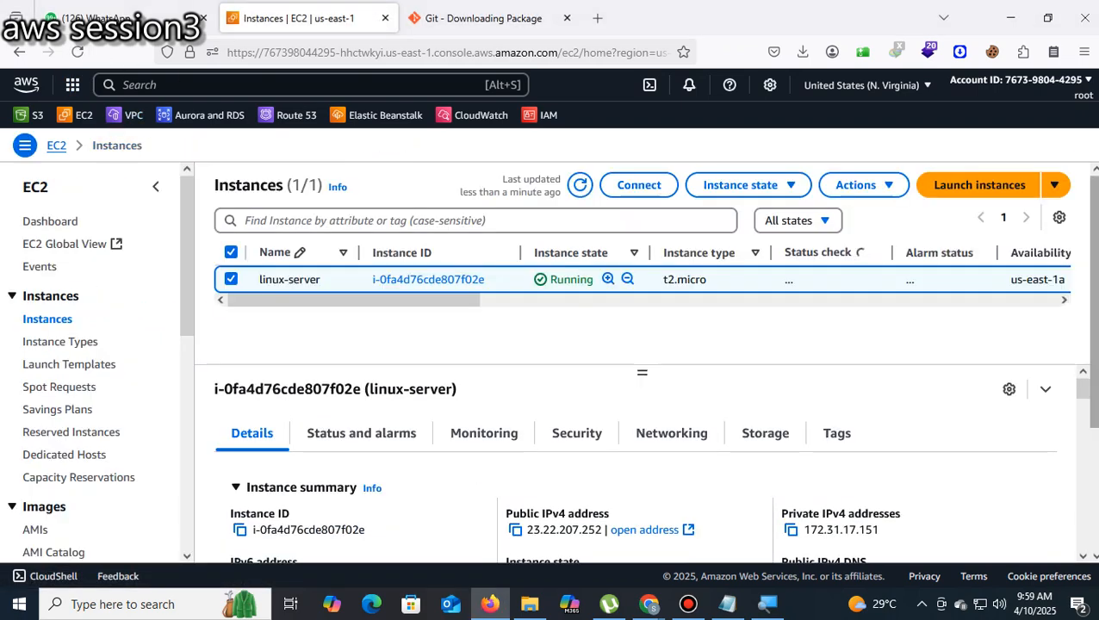
pyautogui.click(421, 288)
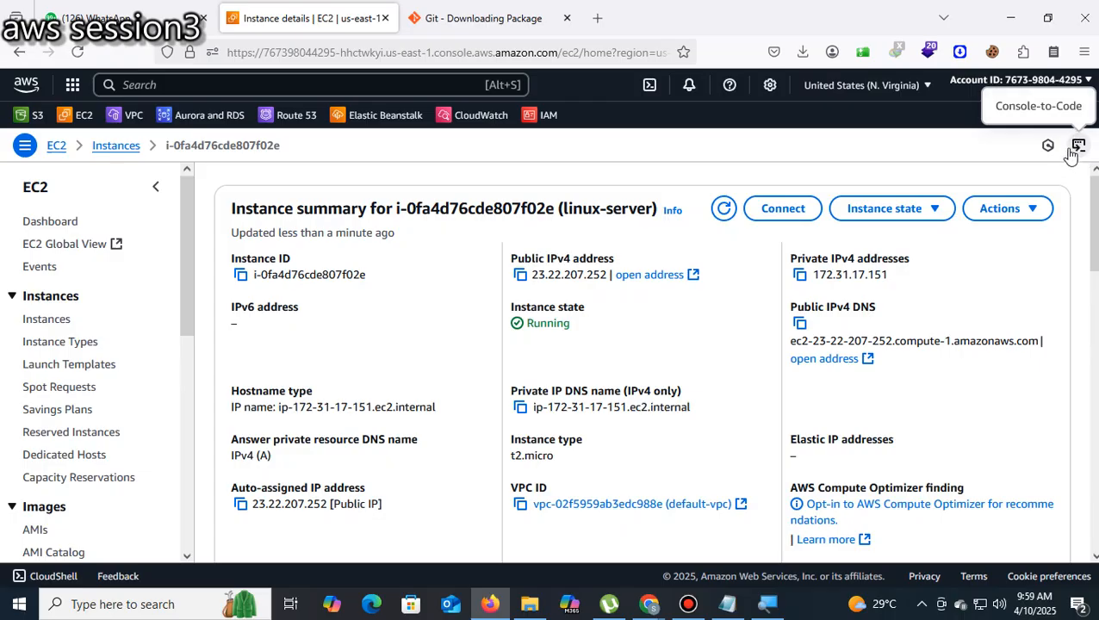
# - Display Console-to-Code from the instance summary, and close it from the Instances list with the instance details hidden
pyautogui.click(1077, 145)
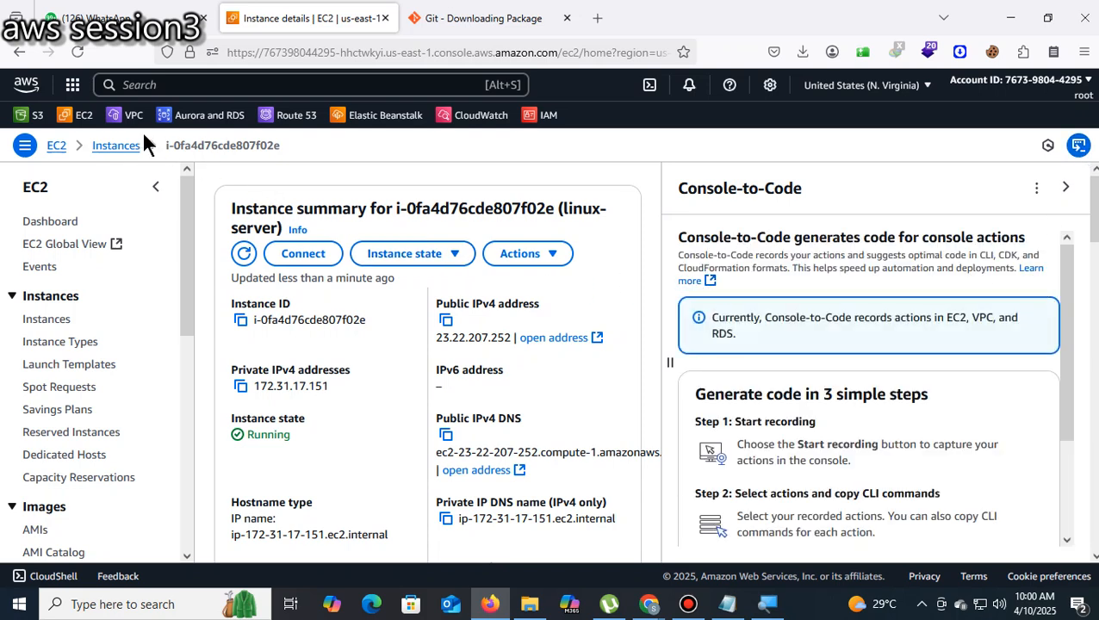
pyautogui.click(116, 147)
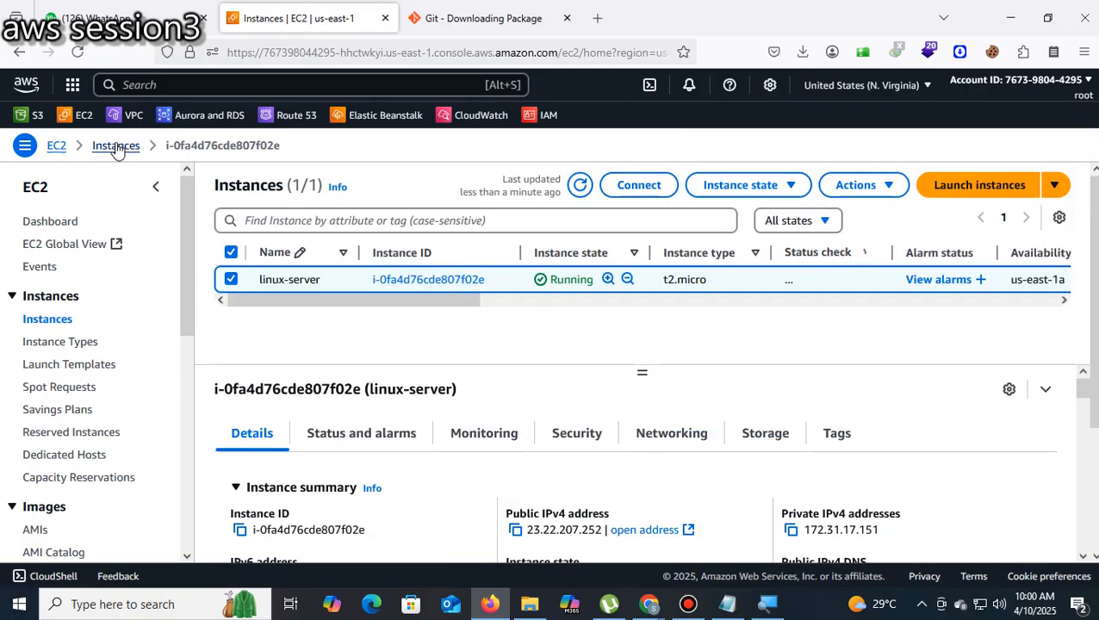
pyautogui.click(115, 145)
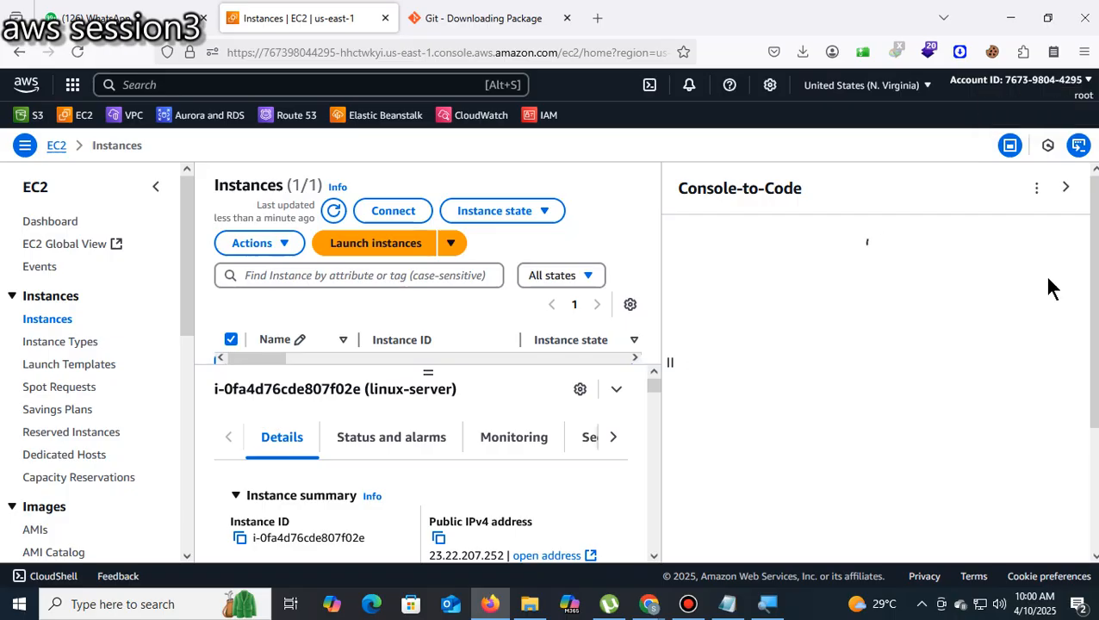
pyautogui.click(1010, 145)
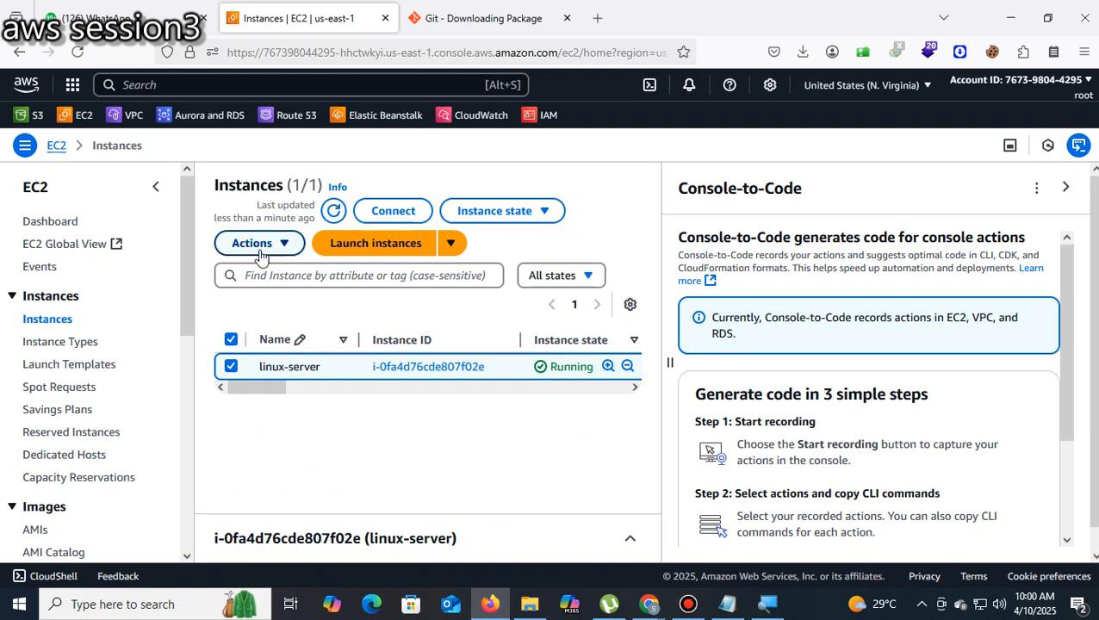
pyautogui.click(1041, 191)
pyautogui.click(1067, 188)
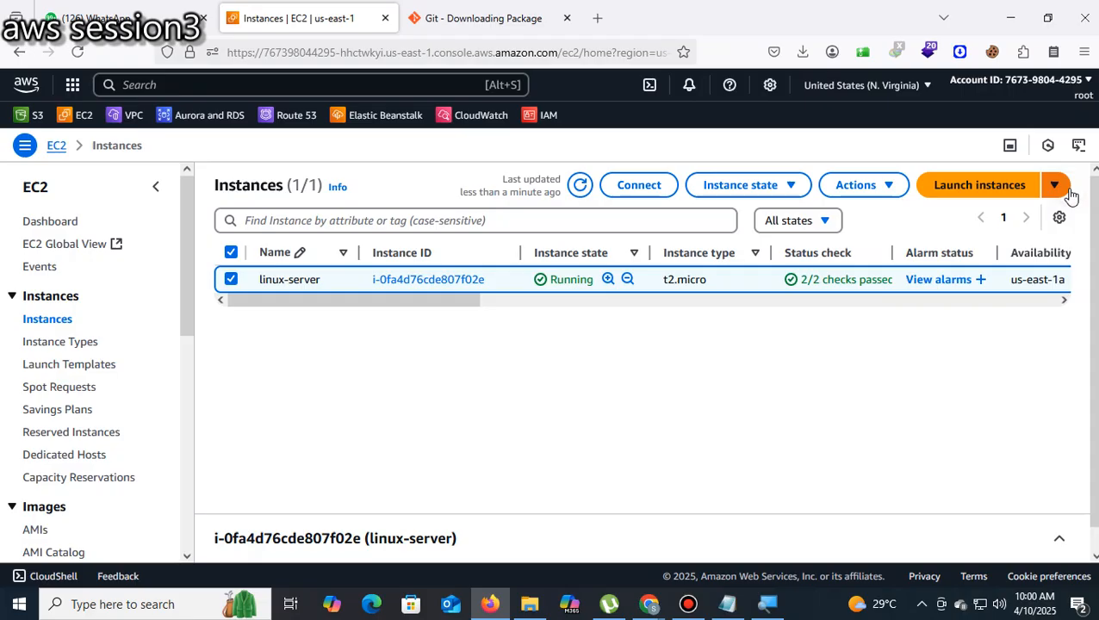
# - Show, hide, and show again the linux-server details below the Instances list
pyautogui.click(761, 384)
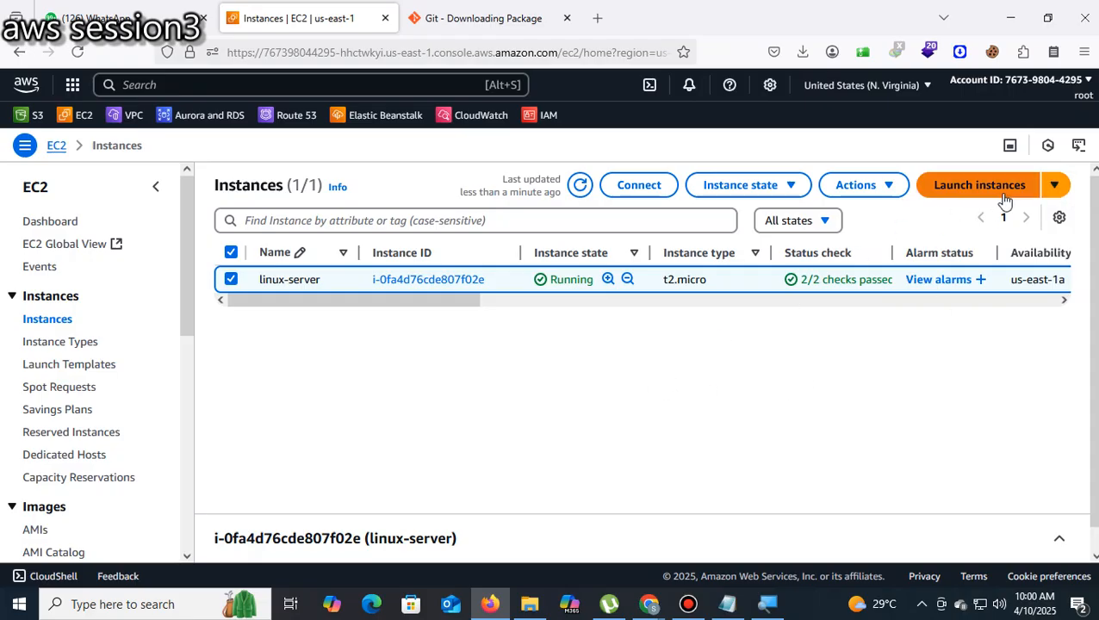
pyautogui.click(1010, 148)
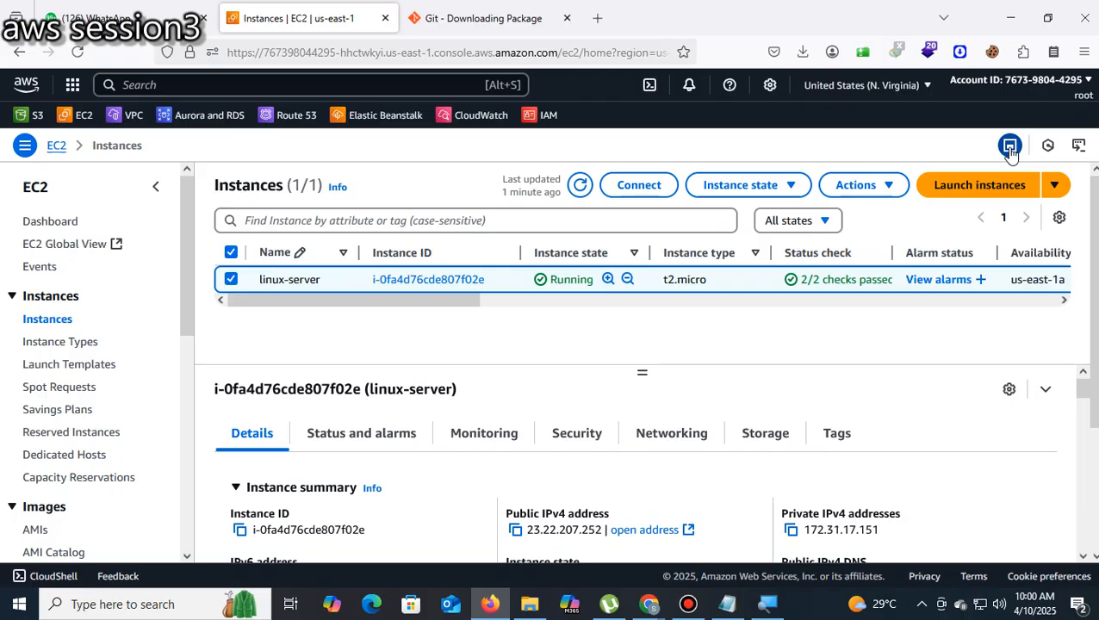
pyautogui.click(1010, 147)
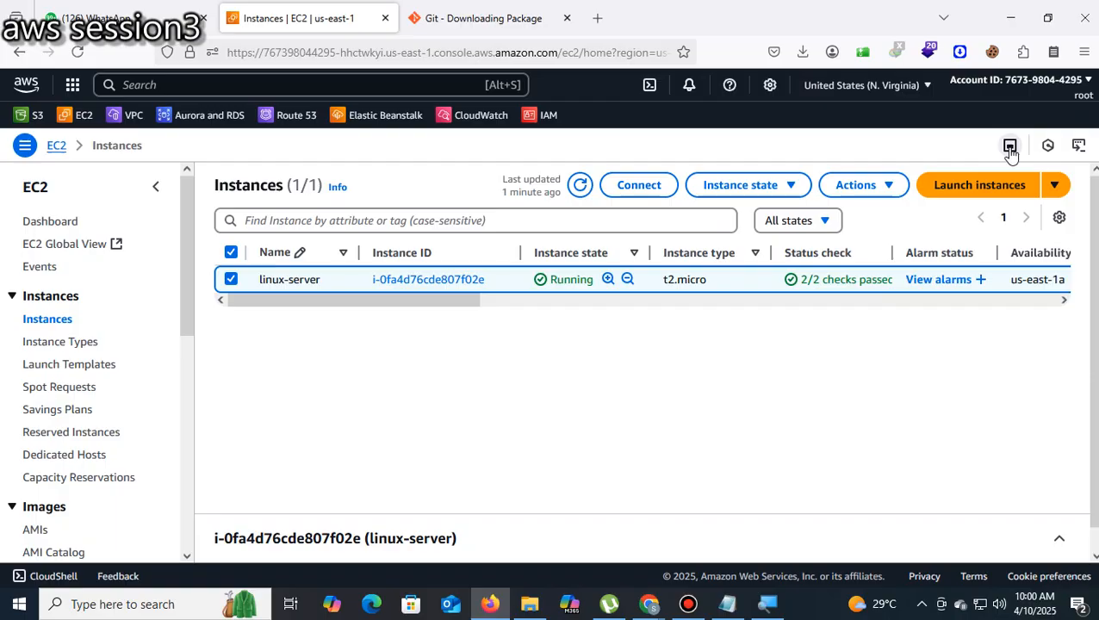
pyautogui.click(1009, 146)
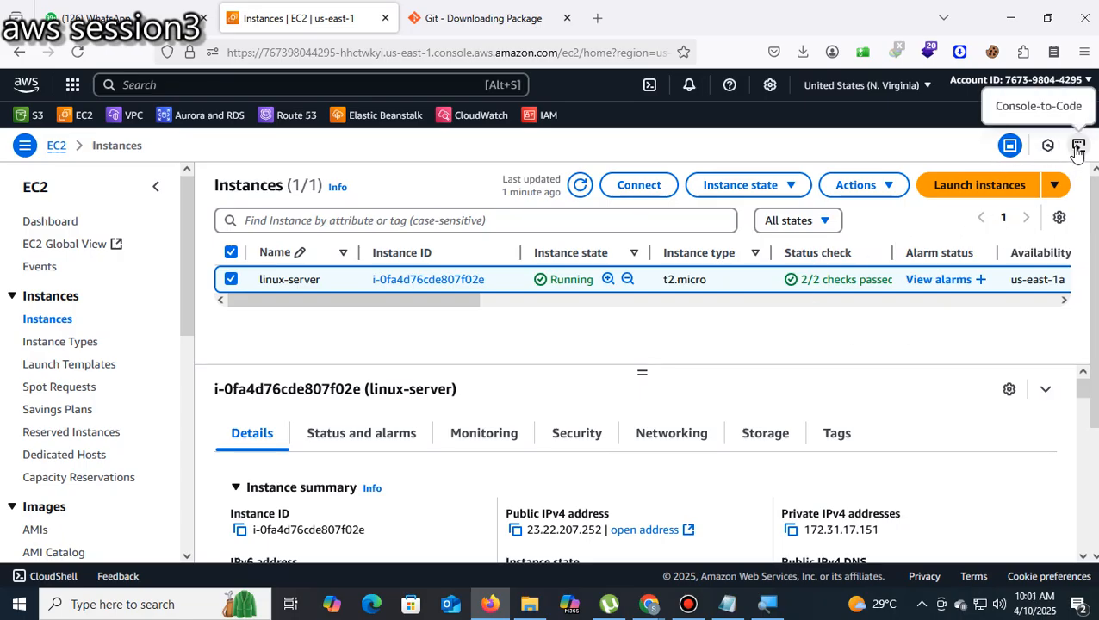
# - Open the linux-server instance summary and view the actions available for the instance
pyautogui.click(395, 279)
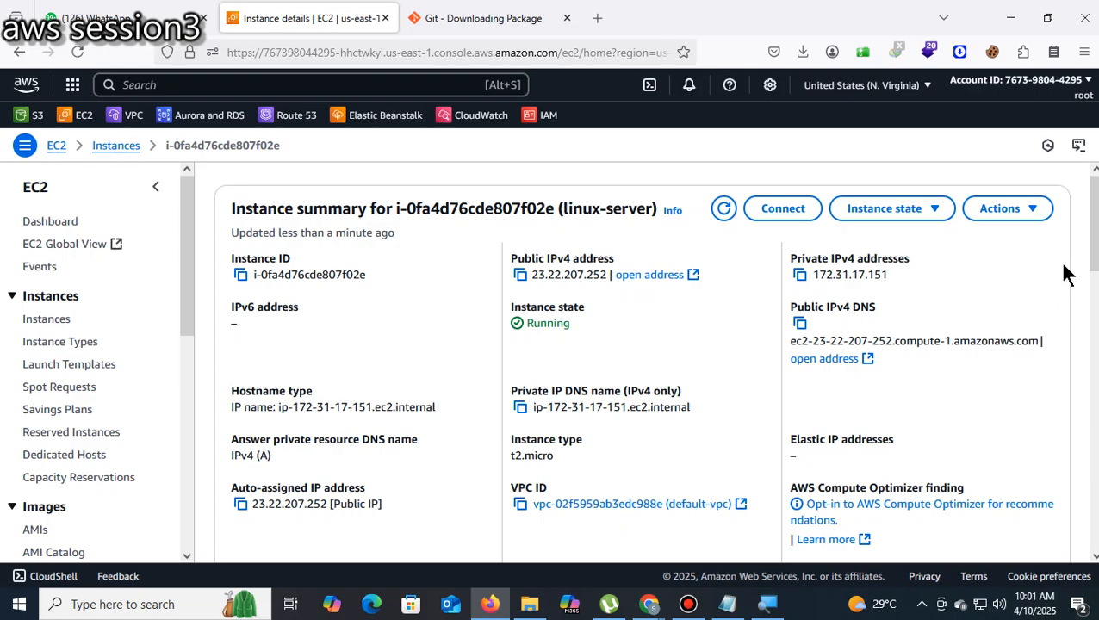
pyautogui.click(1033, 209)
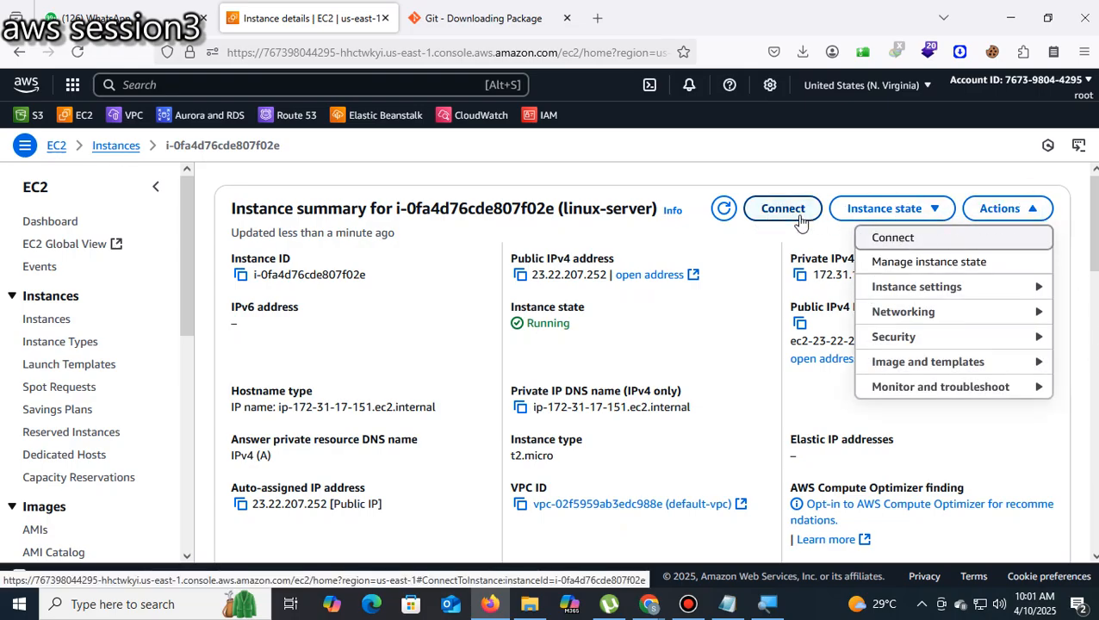
pyautogui.click(1080, 311)
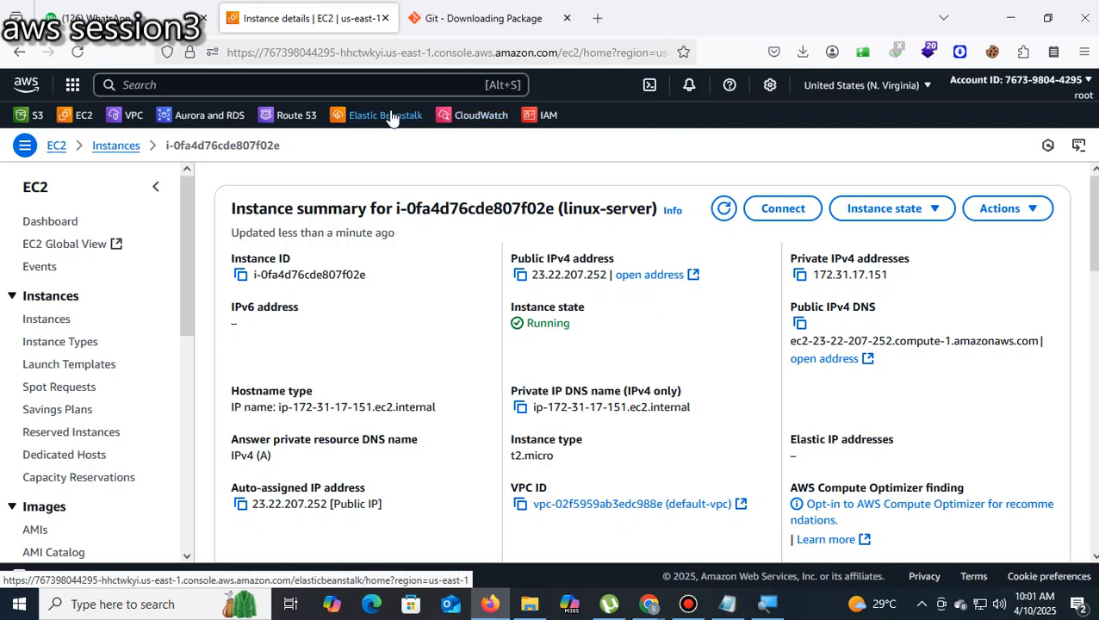
# - Open CloudShell, view its environment actions, and close and reopen it
pyautogui.click(656, 91)
pyautogui.click(653, 93)
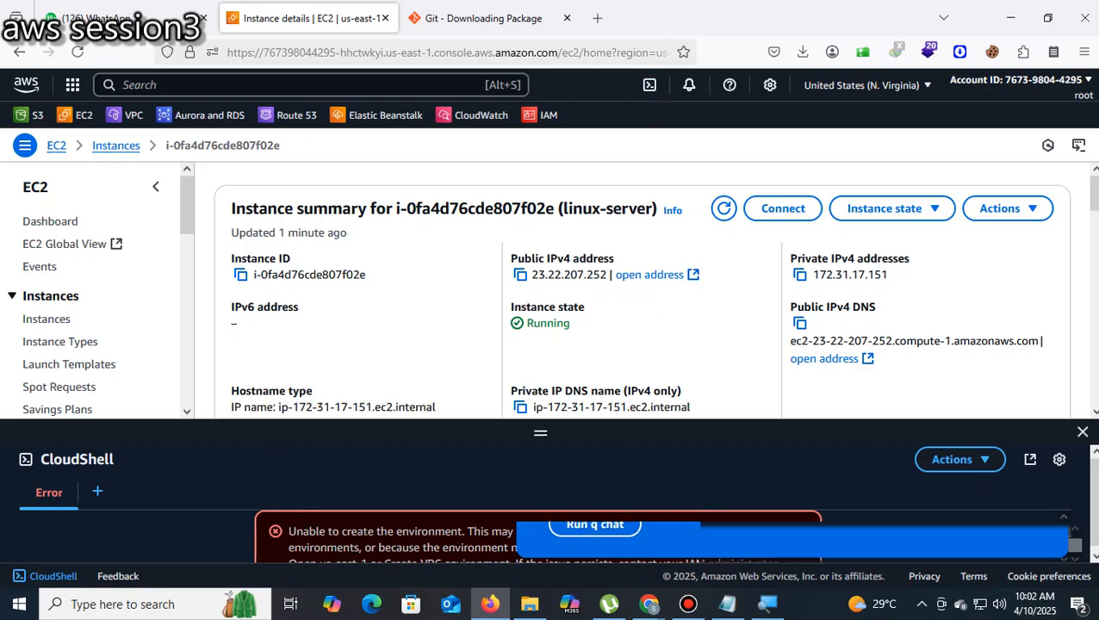
pyautogui.scroll(-1, 1017, 484)
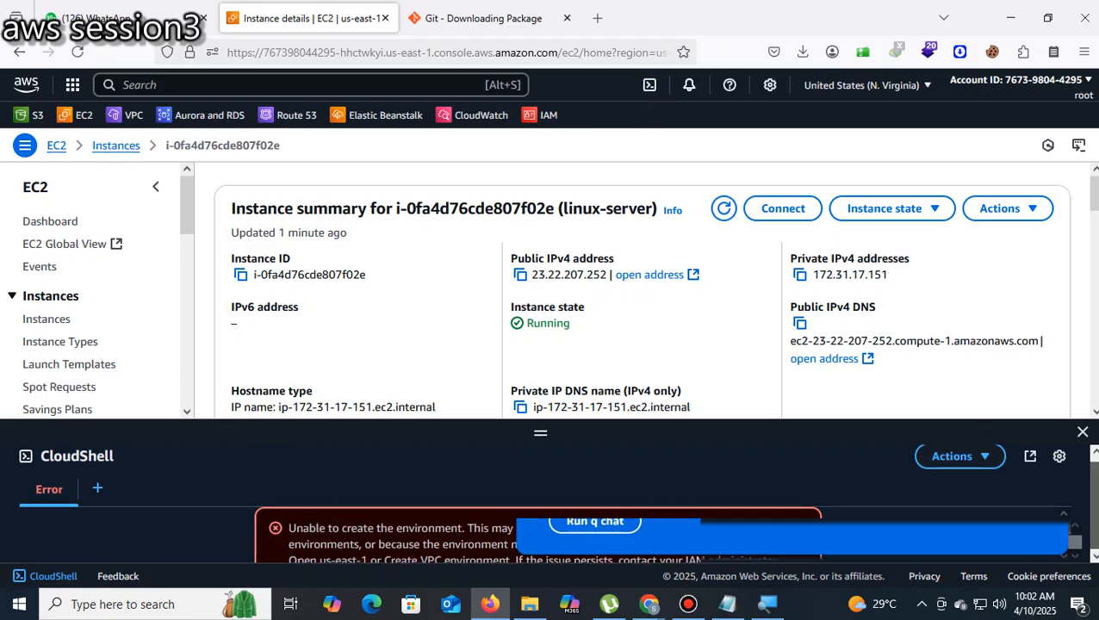
pyautogui.click(987, 458)
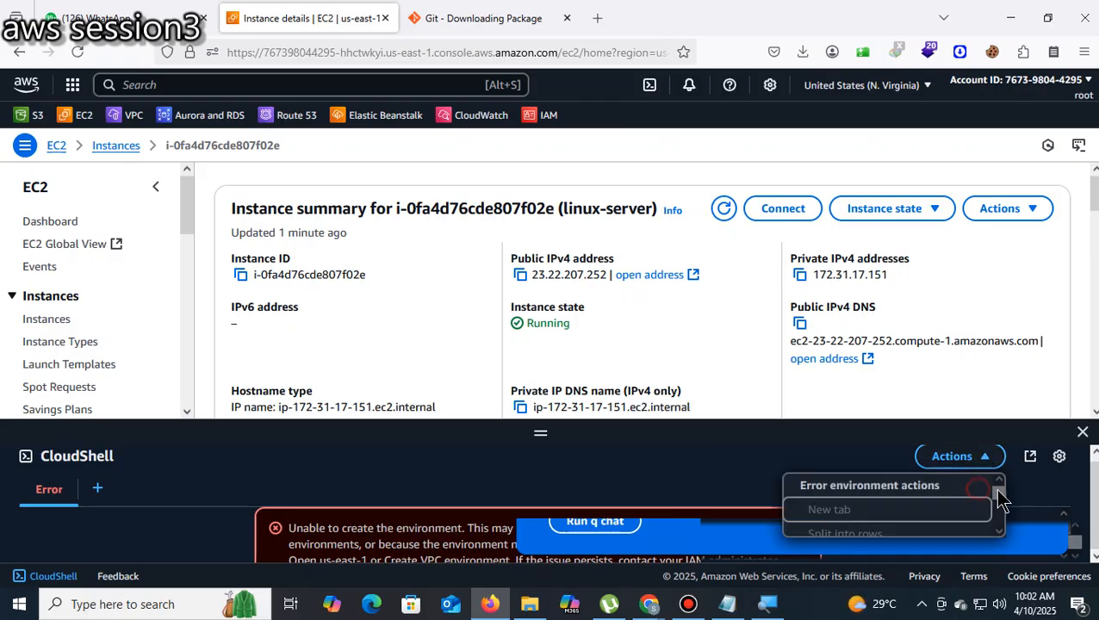
pyautogui.click(1082, 431)
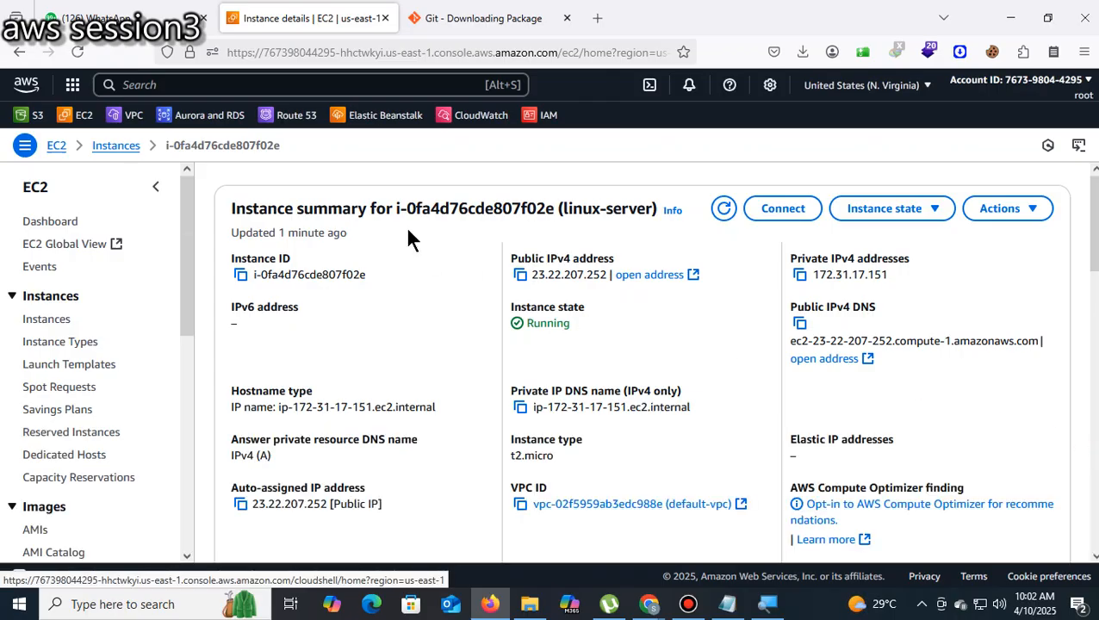
pyautogui.click(650, 86)
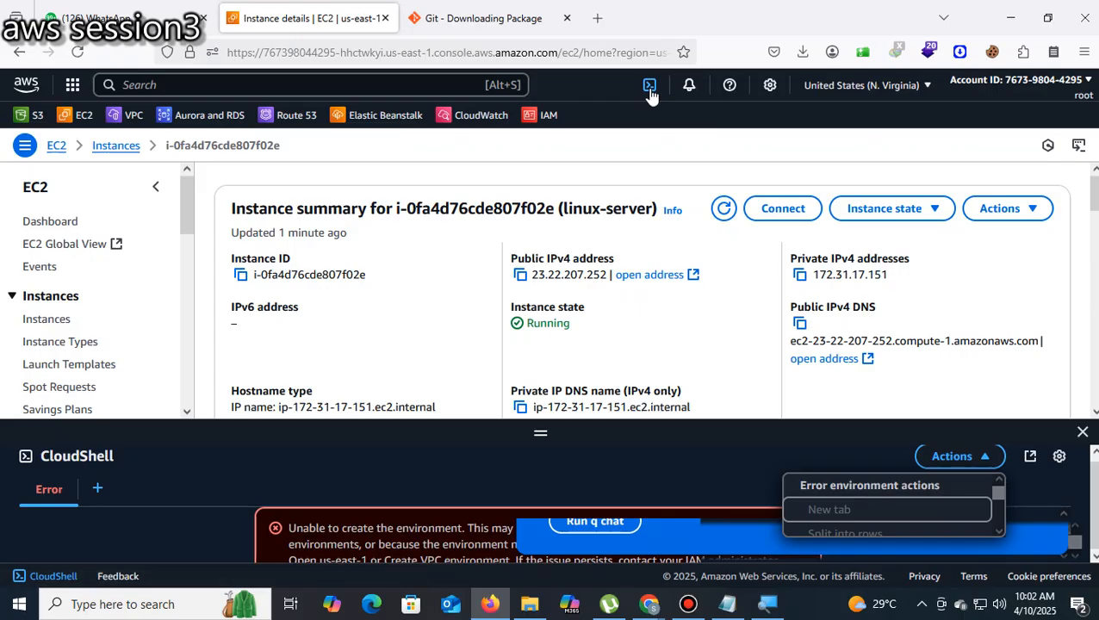
# - Split the CloudShell terminal into two side-by-side panes and close the added pane
pyautogui.click(603, 538)
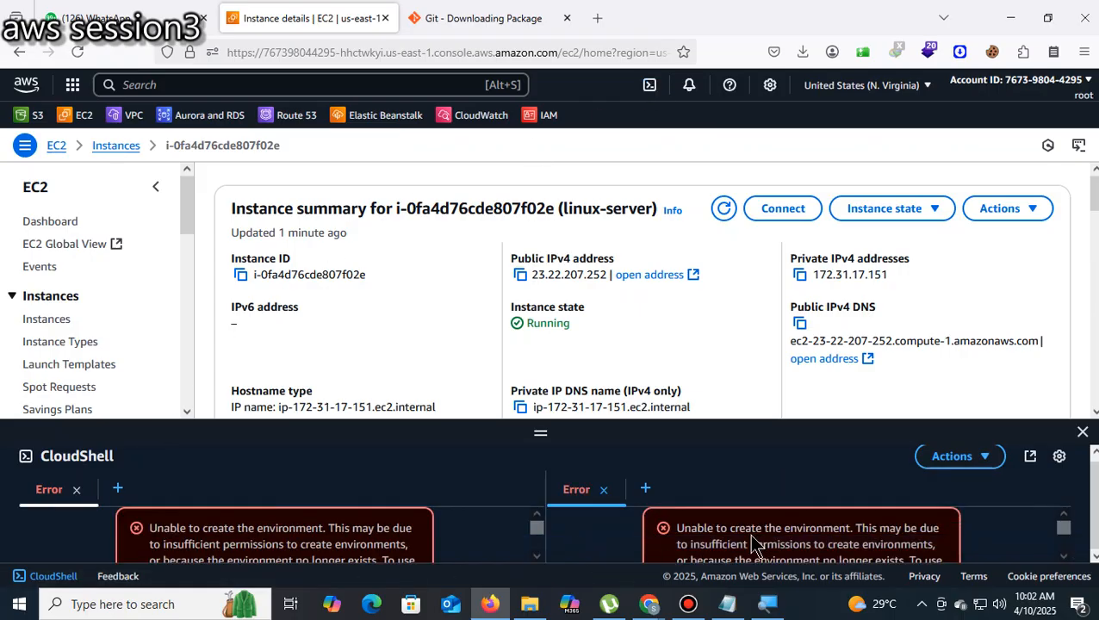
pyautogui.click(604, 490)
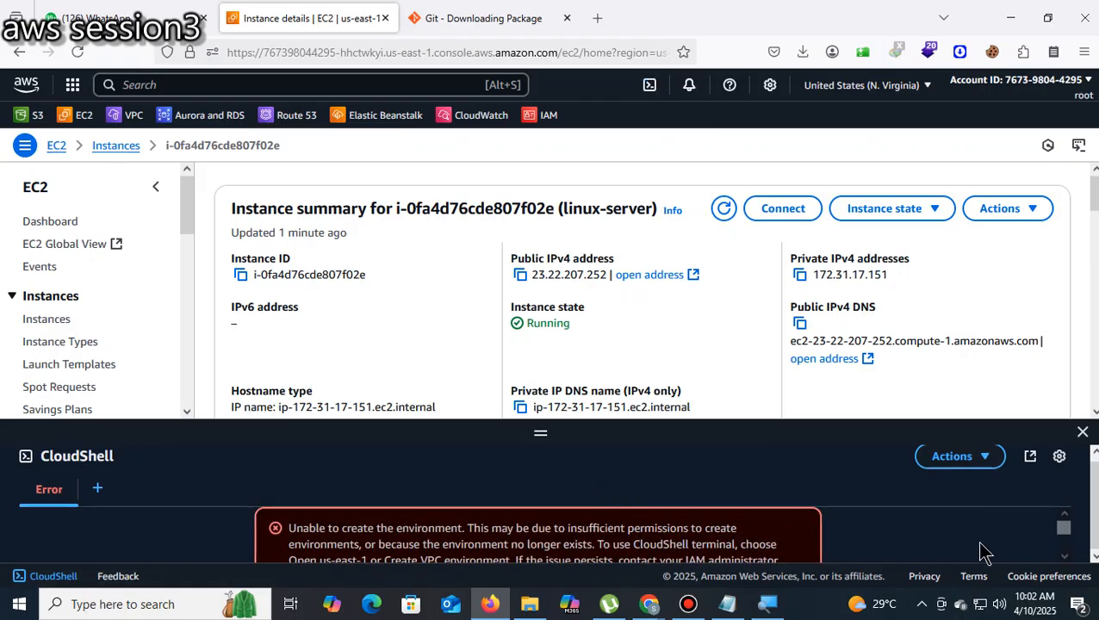
# - Open the us-east-1 environment in CloudShell, and open CloudShell in a separate browser tab before returning to the instance details
pyautogui.moveTo(1062, 527); pyautogui.dragTo(1063, 544)
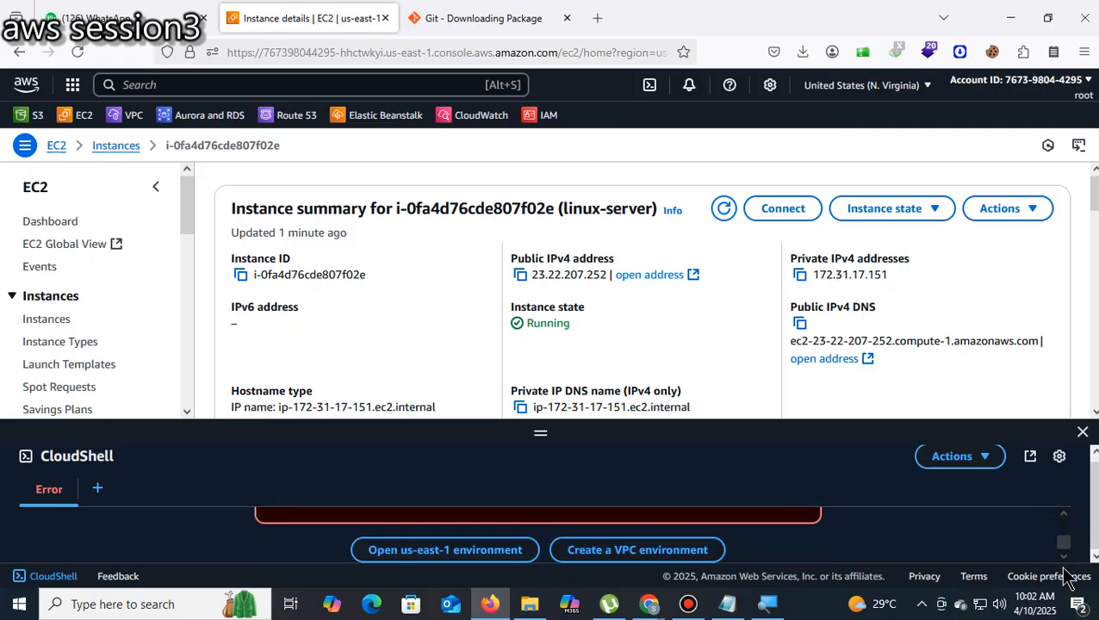
pyautogui.click(431, 549)
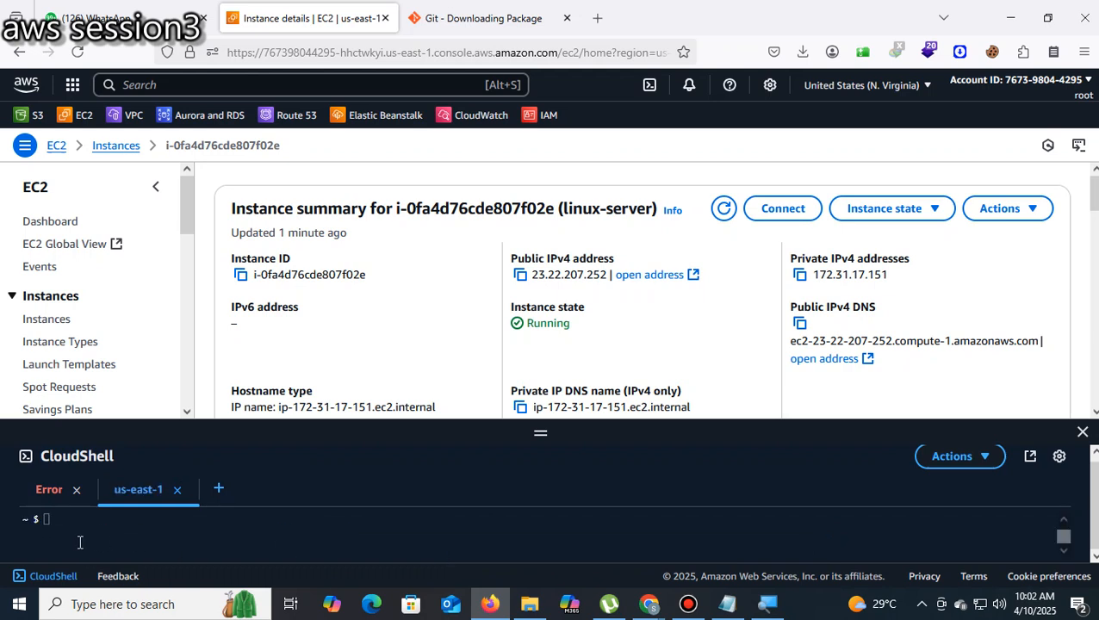
pyautogui.click(1032, 456)
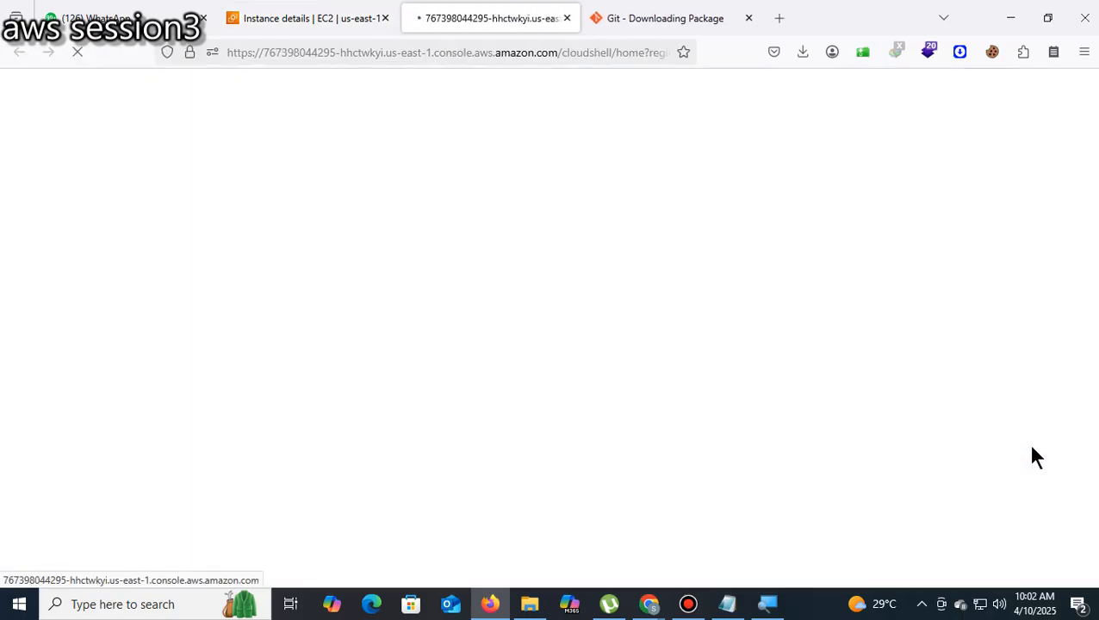
pyautogui.click(342, 21)
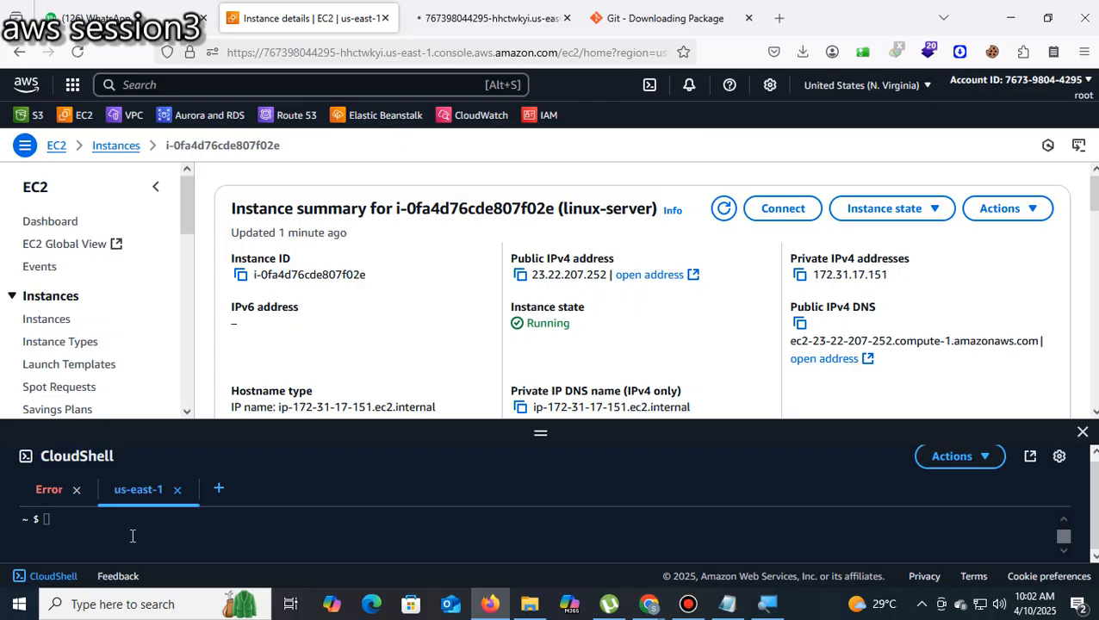
# - Switch to the root user in the us-east-1 CloudShell terminal with sudo su
pyautogui.click(74, 517)
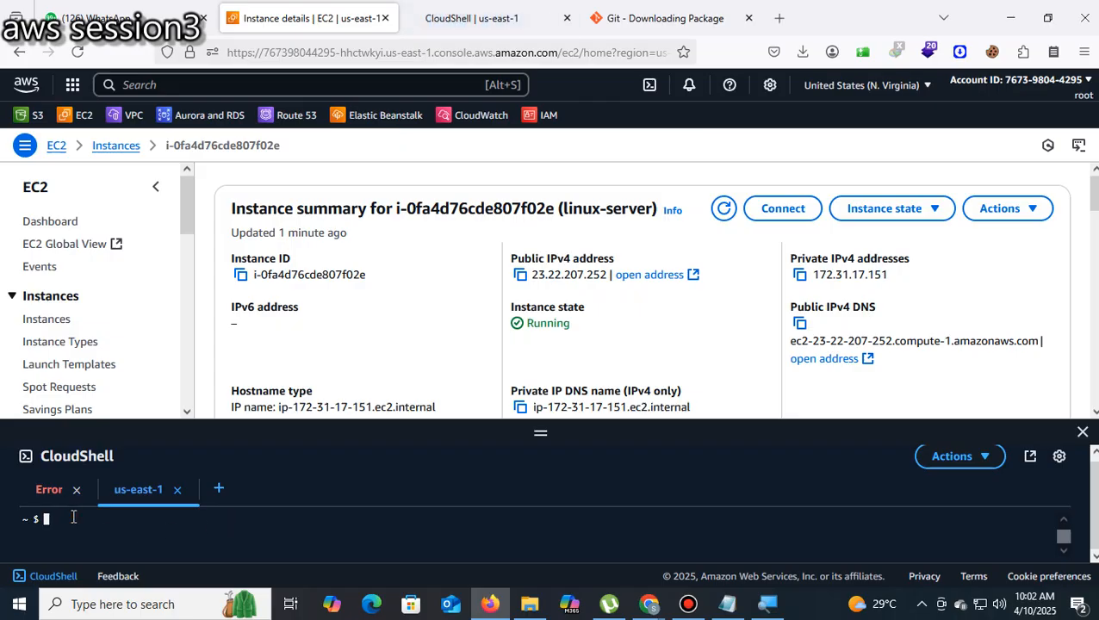
pyautogui.write('sudo su')
pyautogui.press('Return')
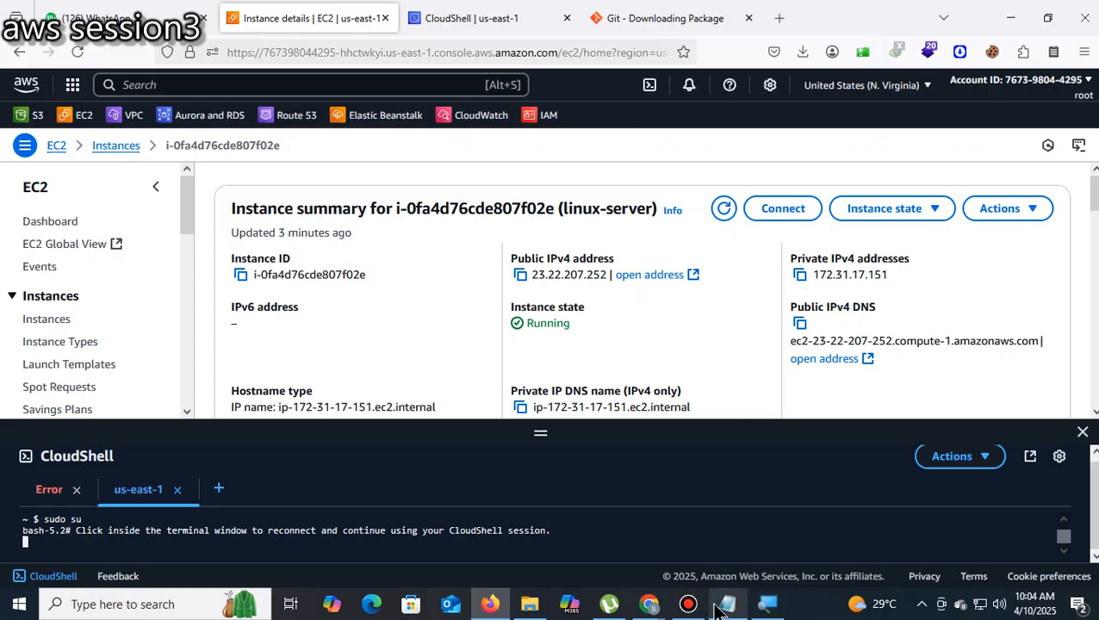
pyautogui.click(687, 605)
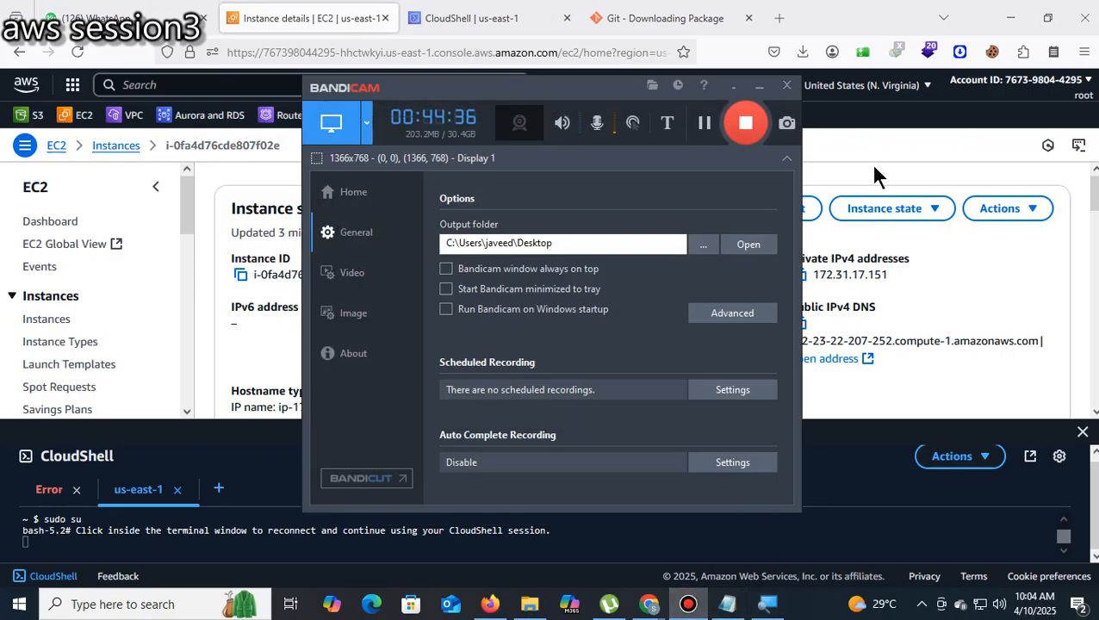